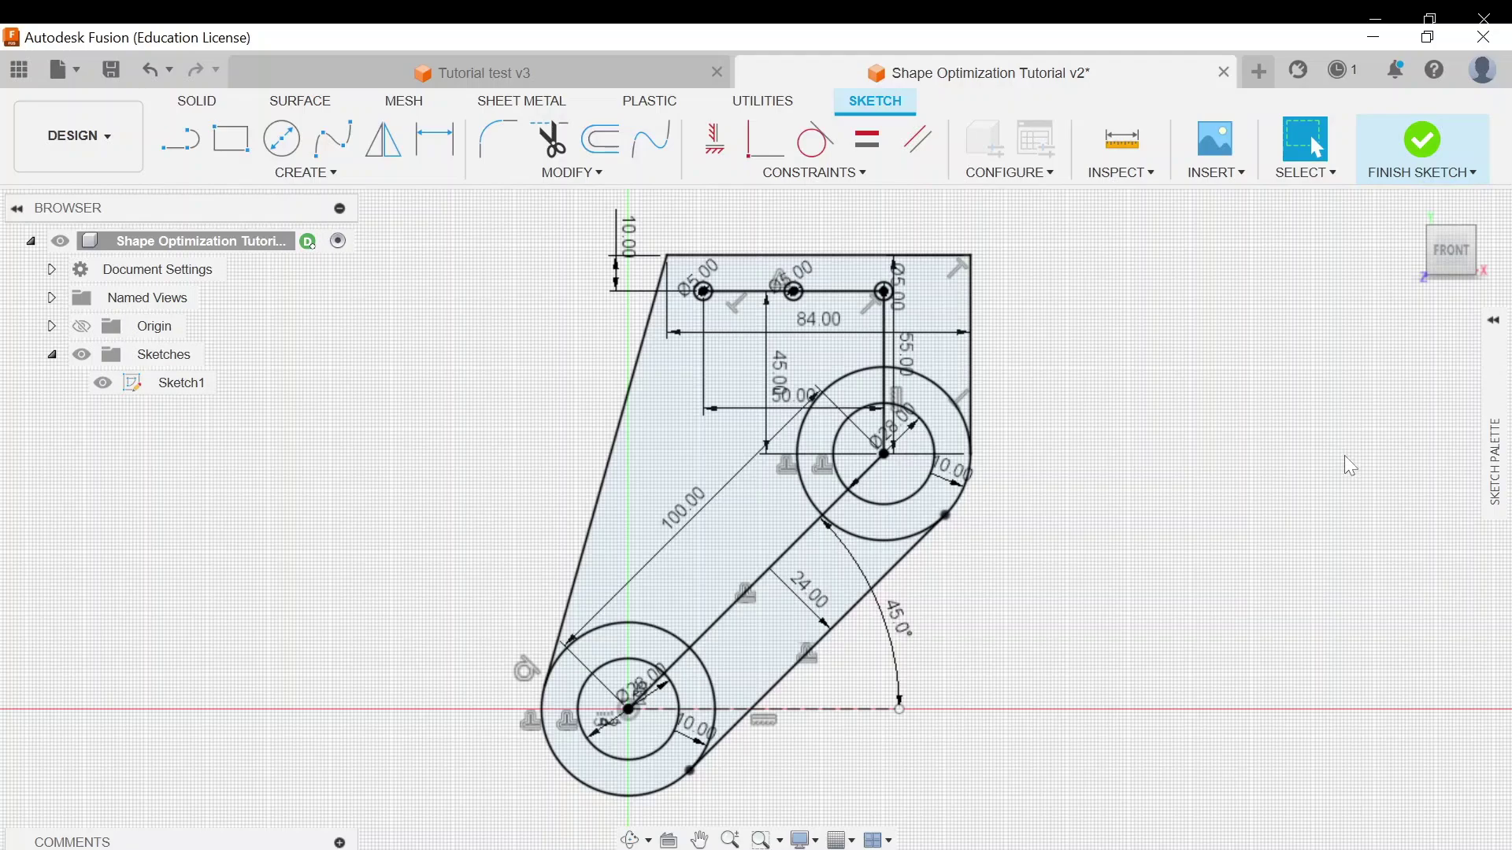
Step: Extrude the five bracket profiles, leaving out the holes, 3 mm into a solid plate
key("e")
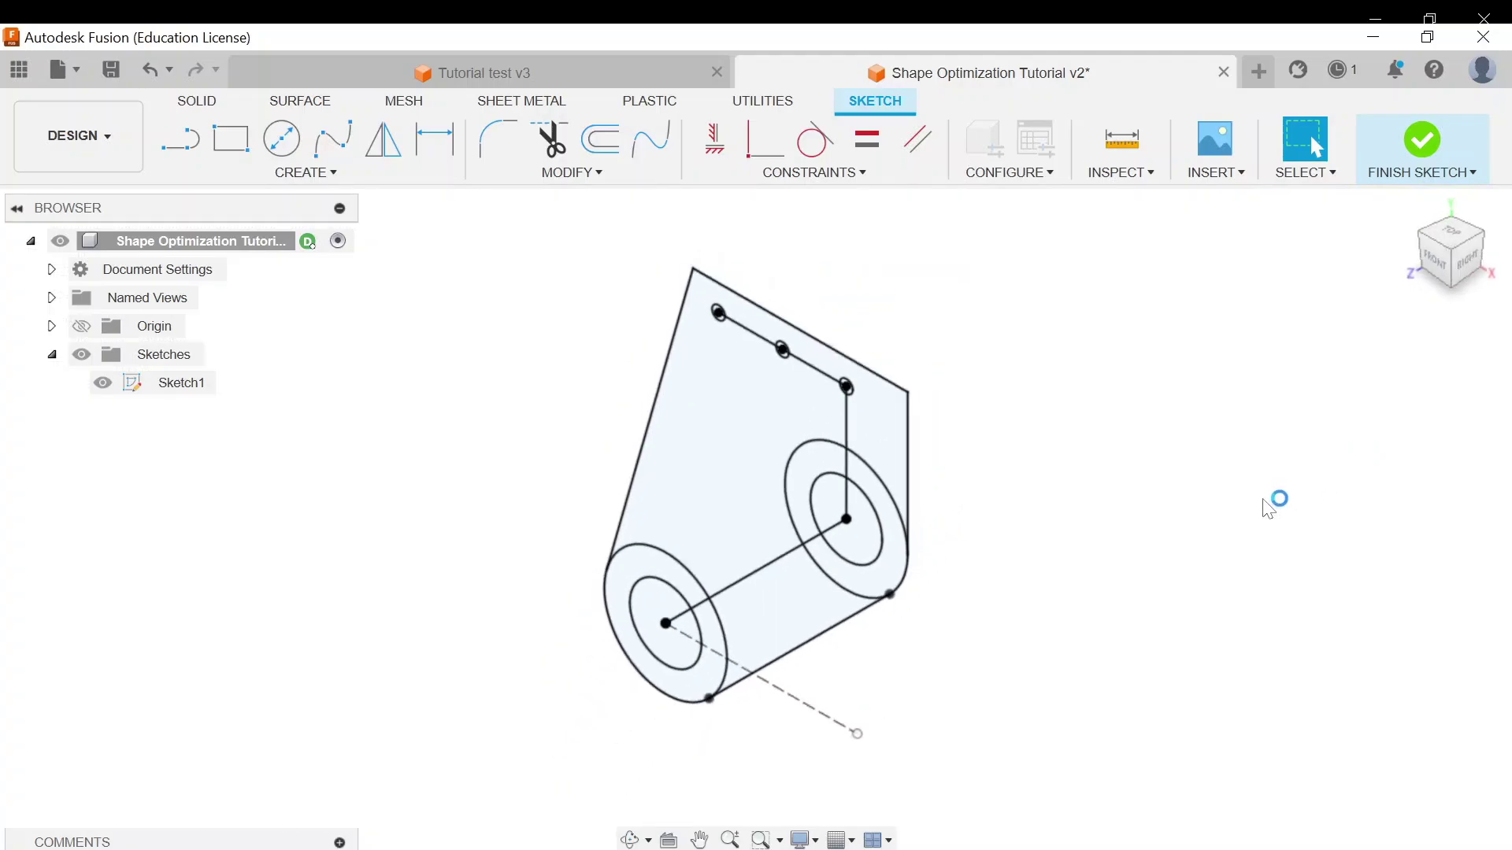
left_click(896, 434)
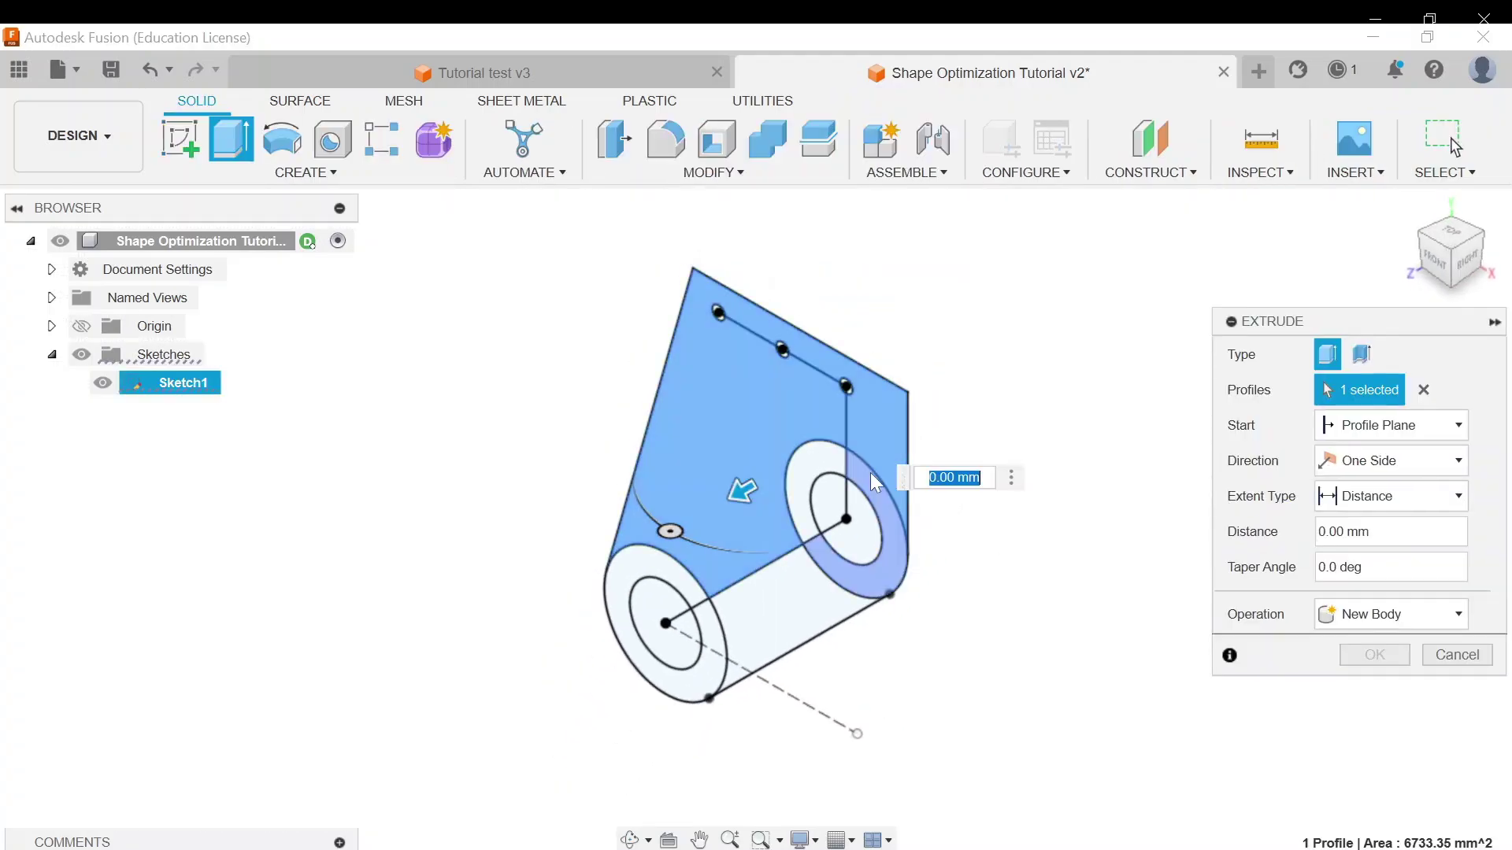
left_click(824, 460)
left_click(732, 635)
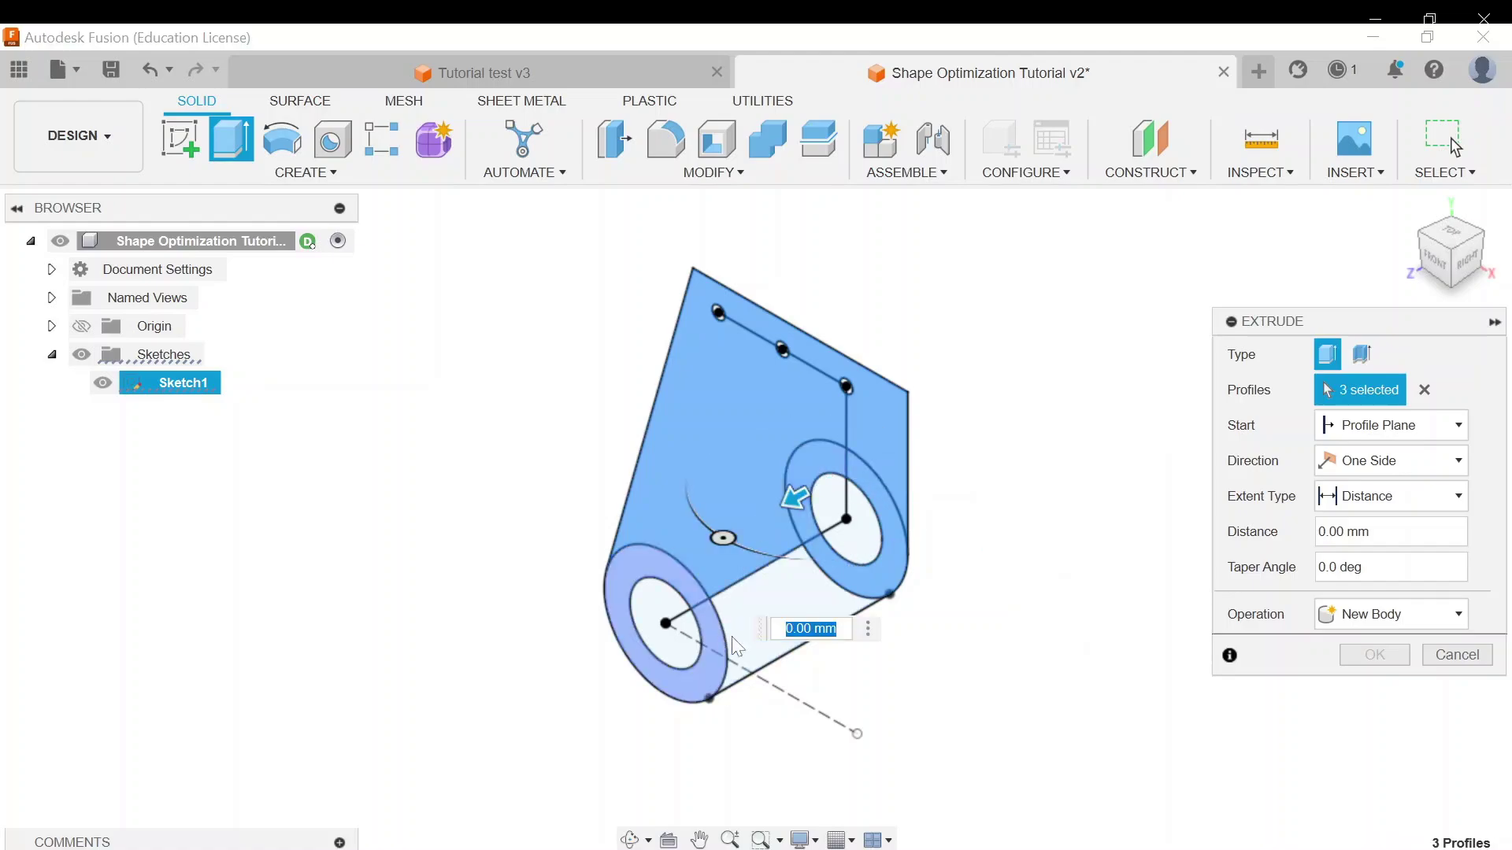
left_click(735, 608)
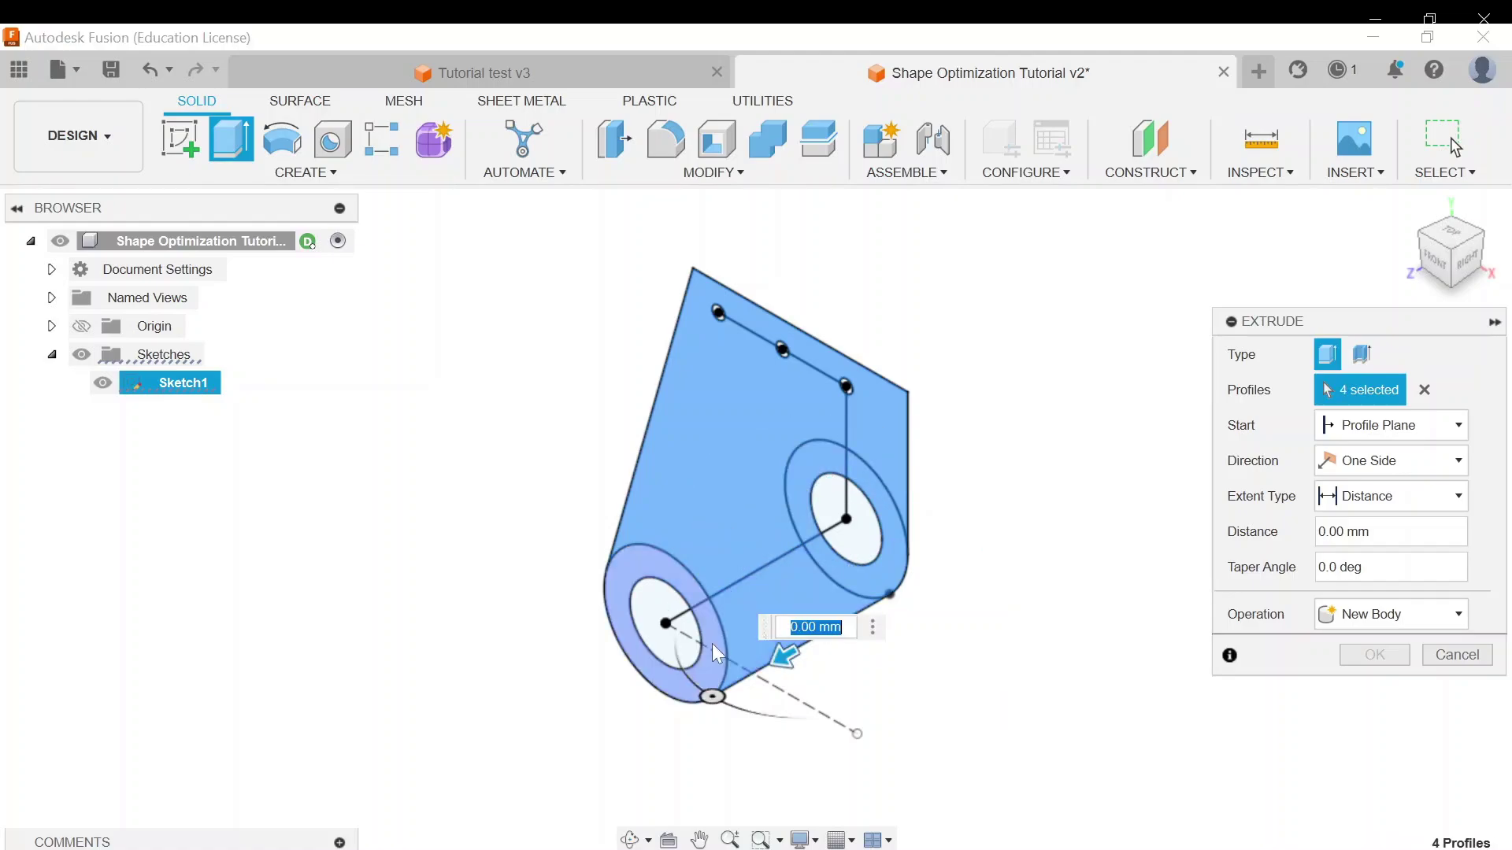
left_click(712, 644)
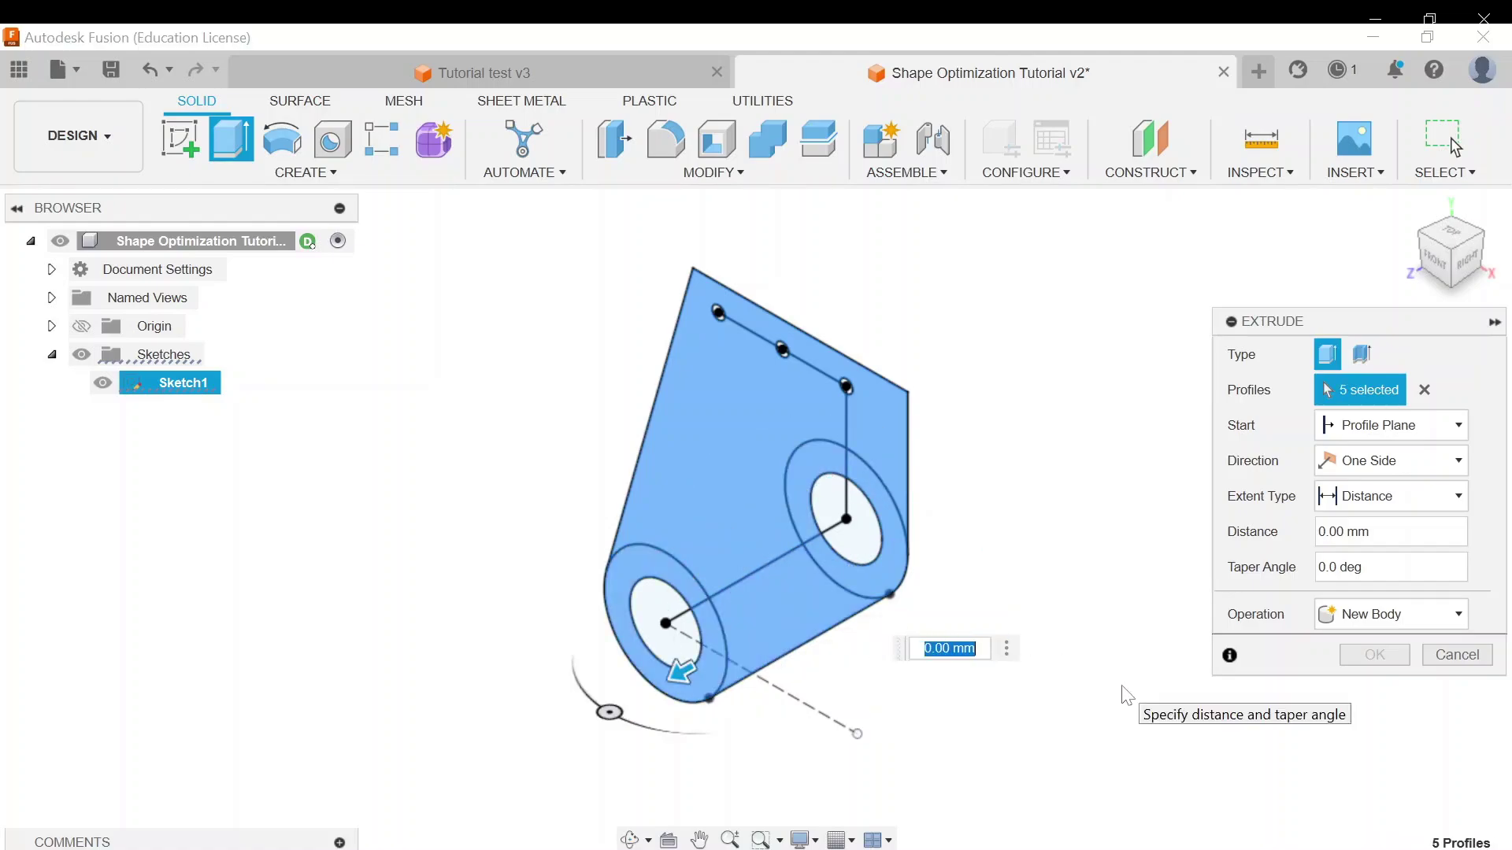
type("3")
key("Return")
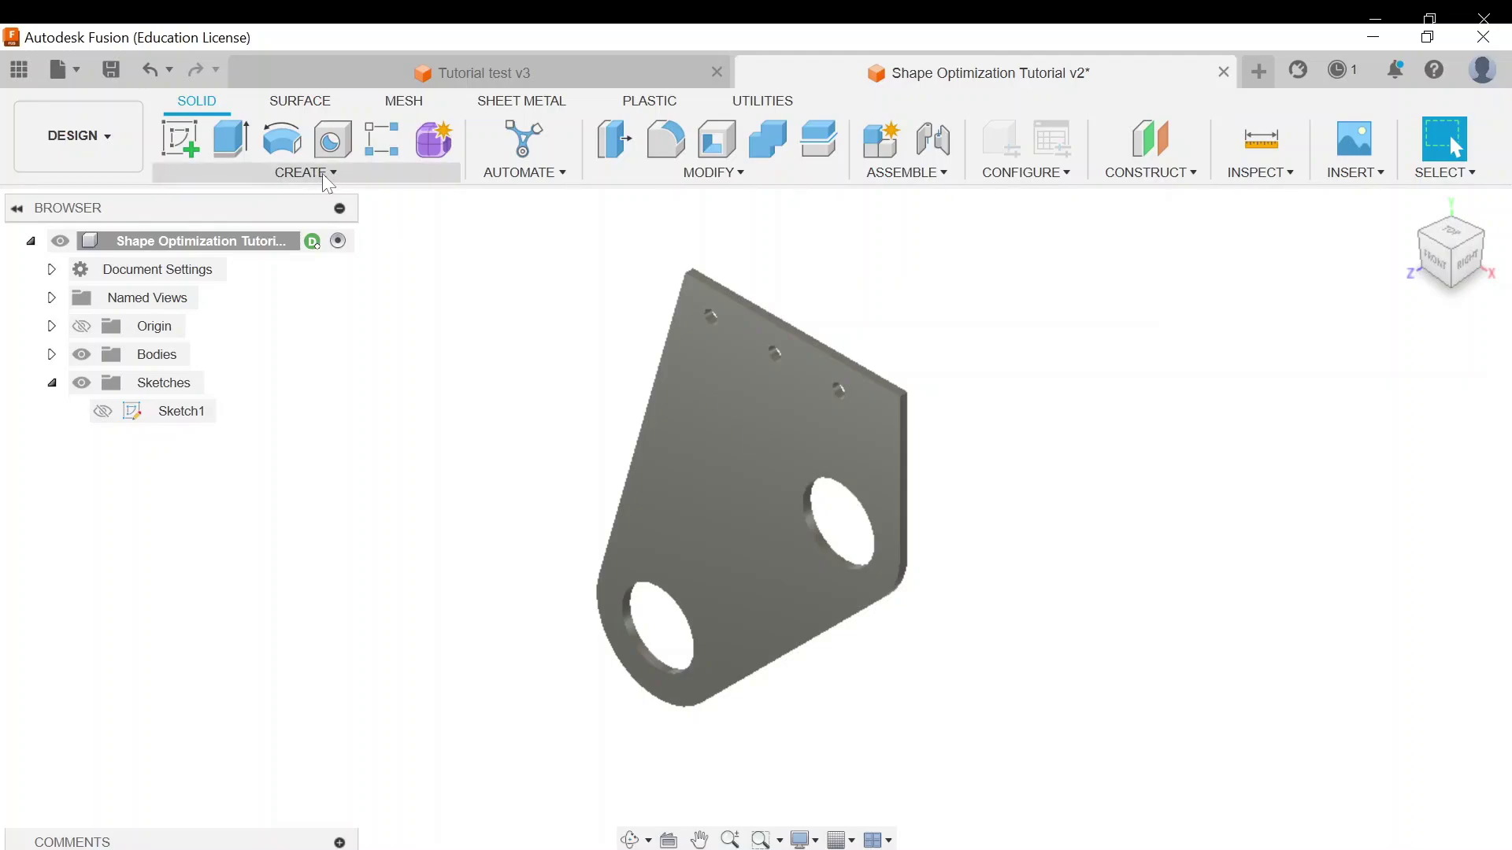
Step: In the Render workspace, drag Aluminum from the Physical Material library onto the plate
left_click(114, 132)
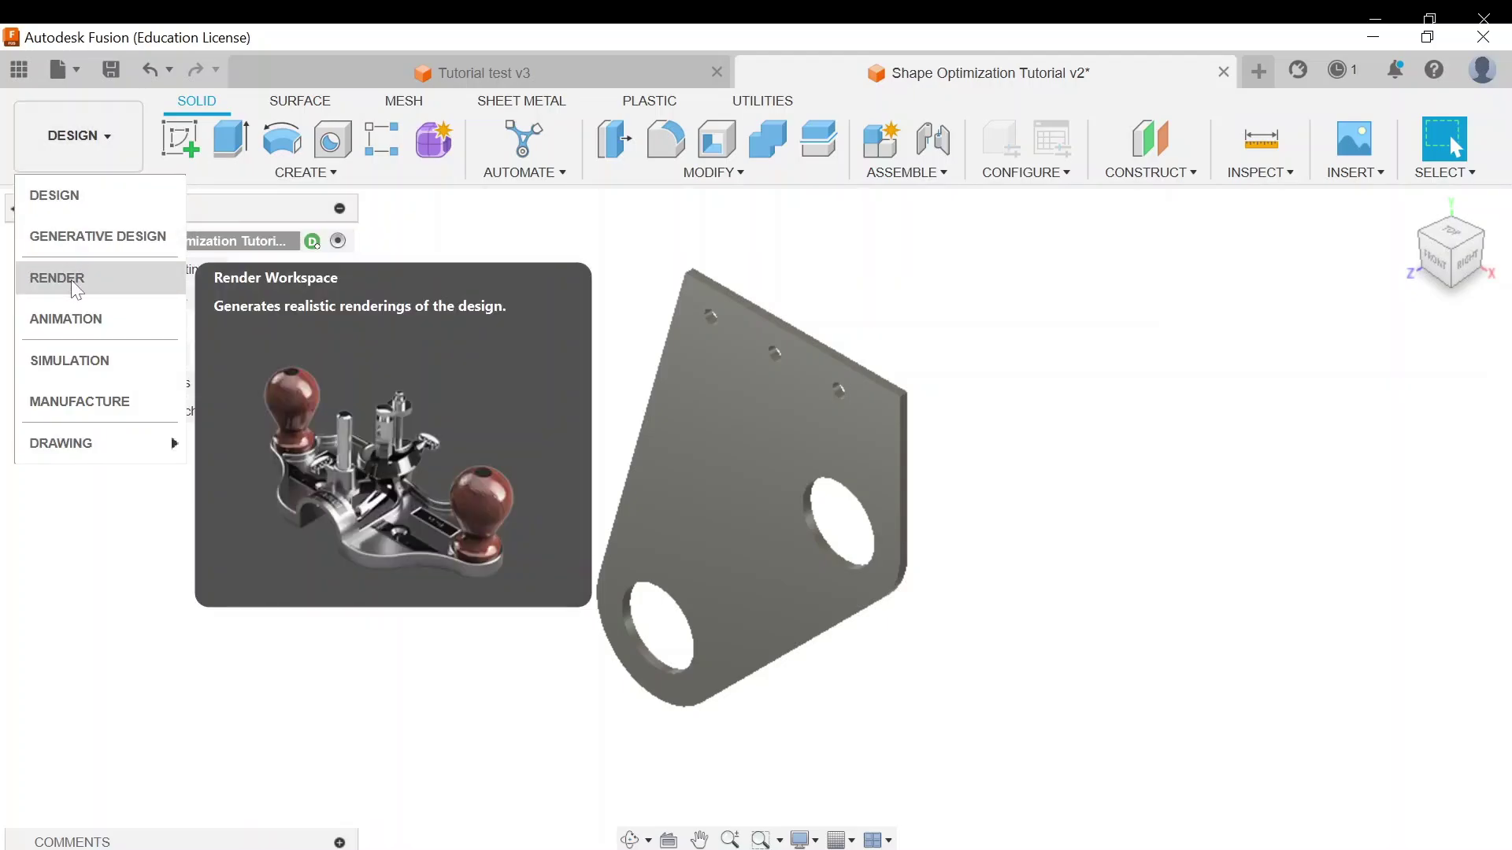
left_click(72, 280)
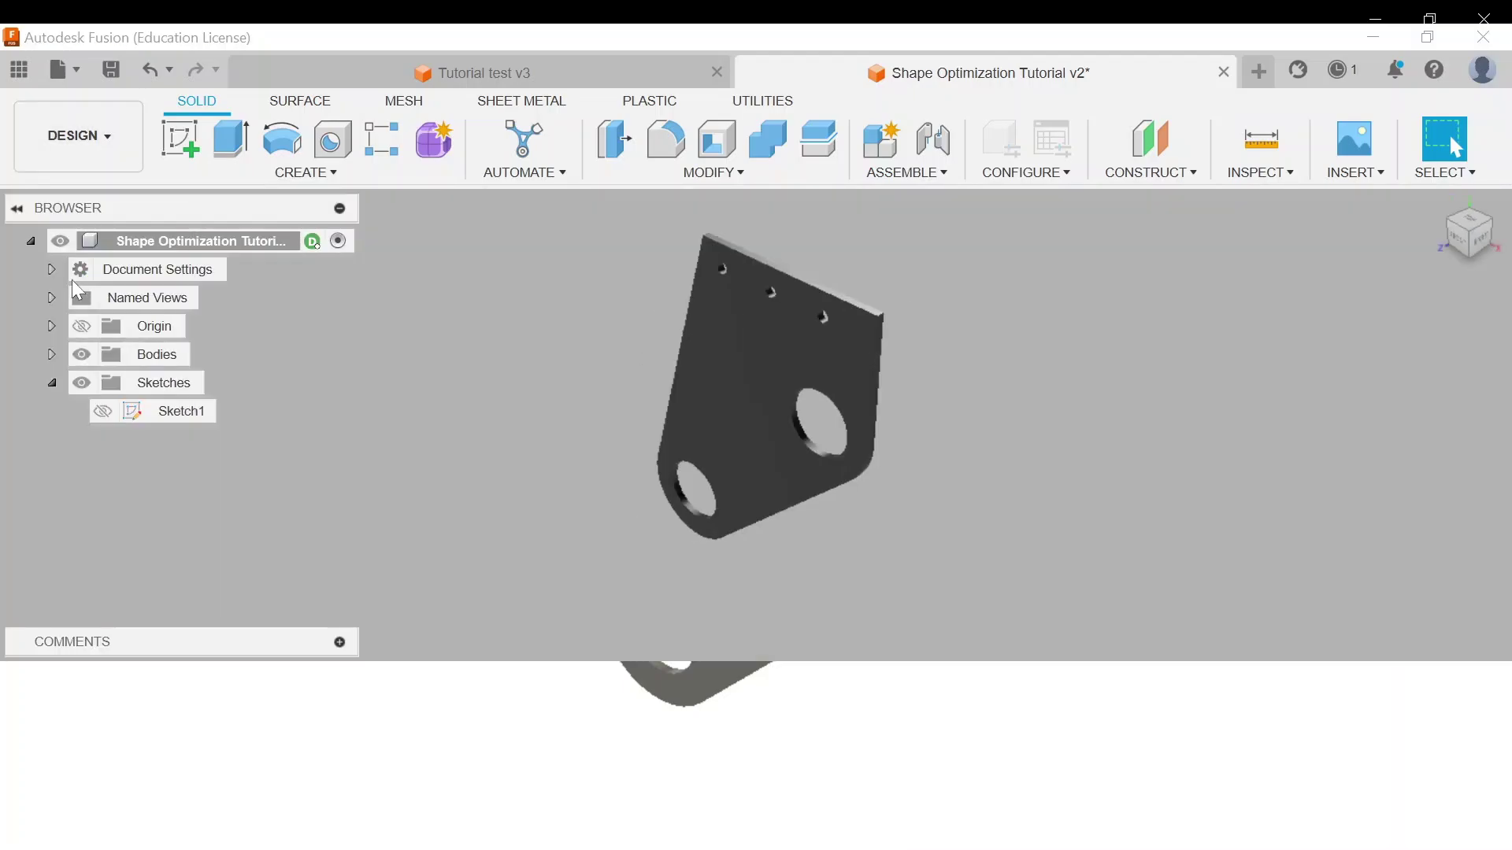
left_click(252, 172)
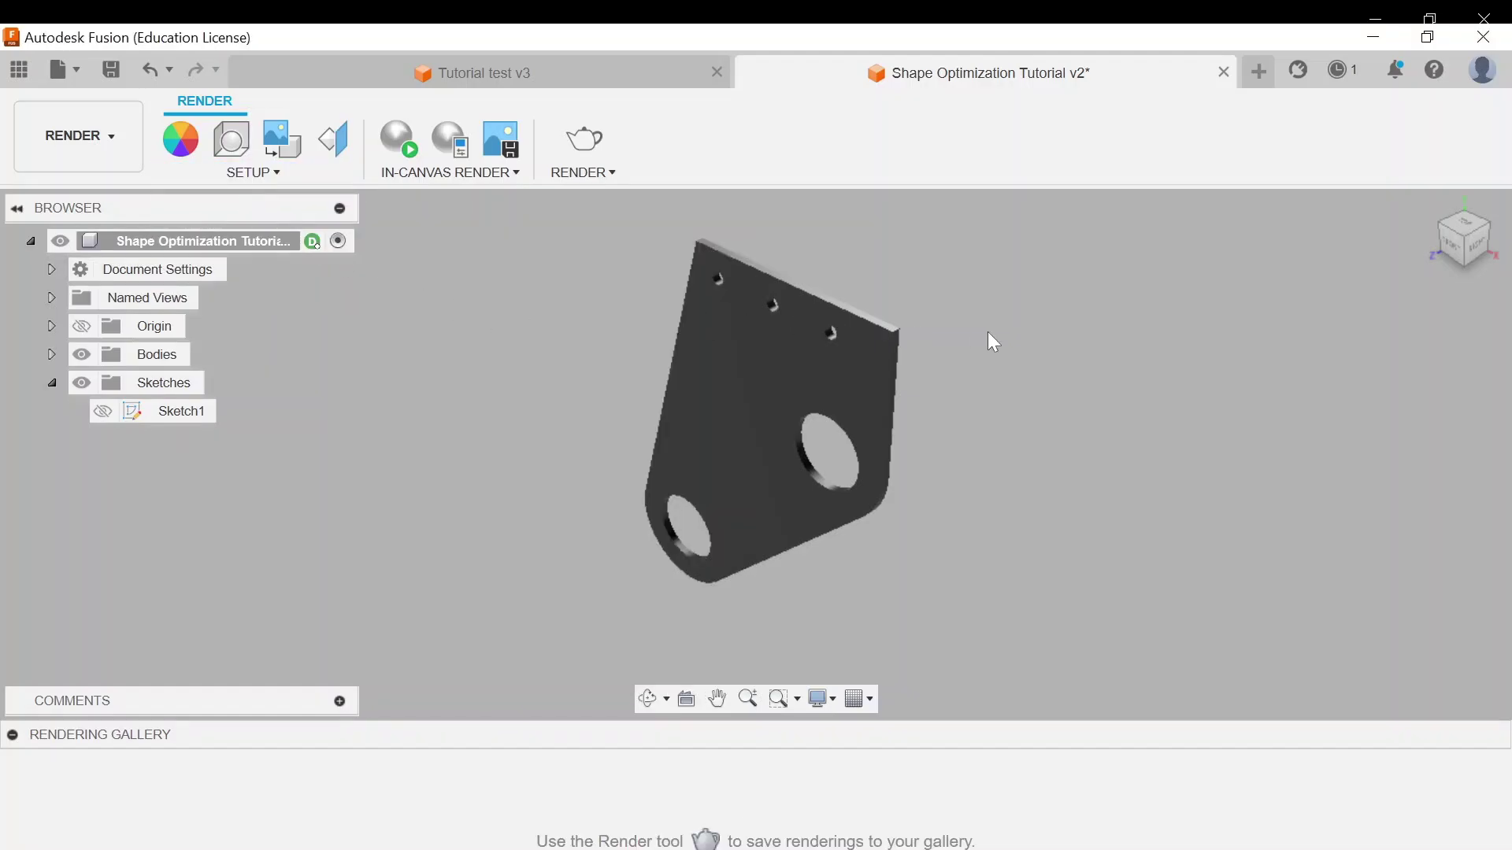
scroll(1217, 587, "down", 3)
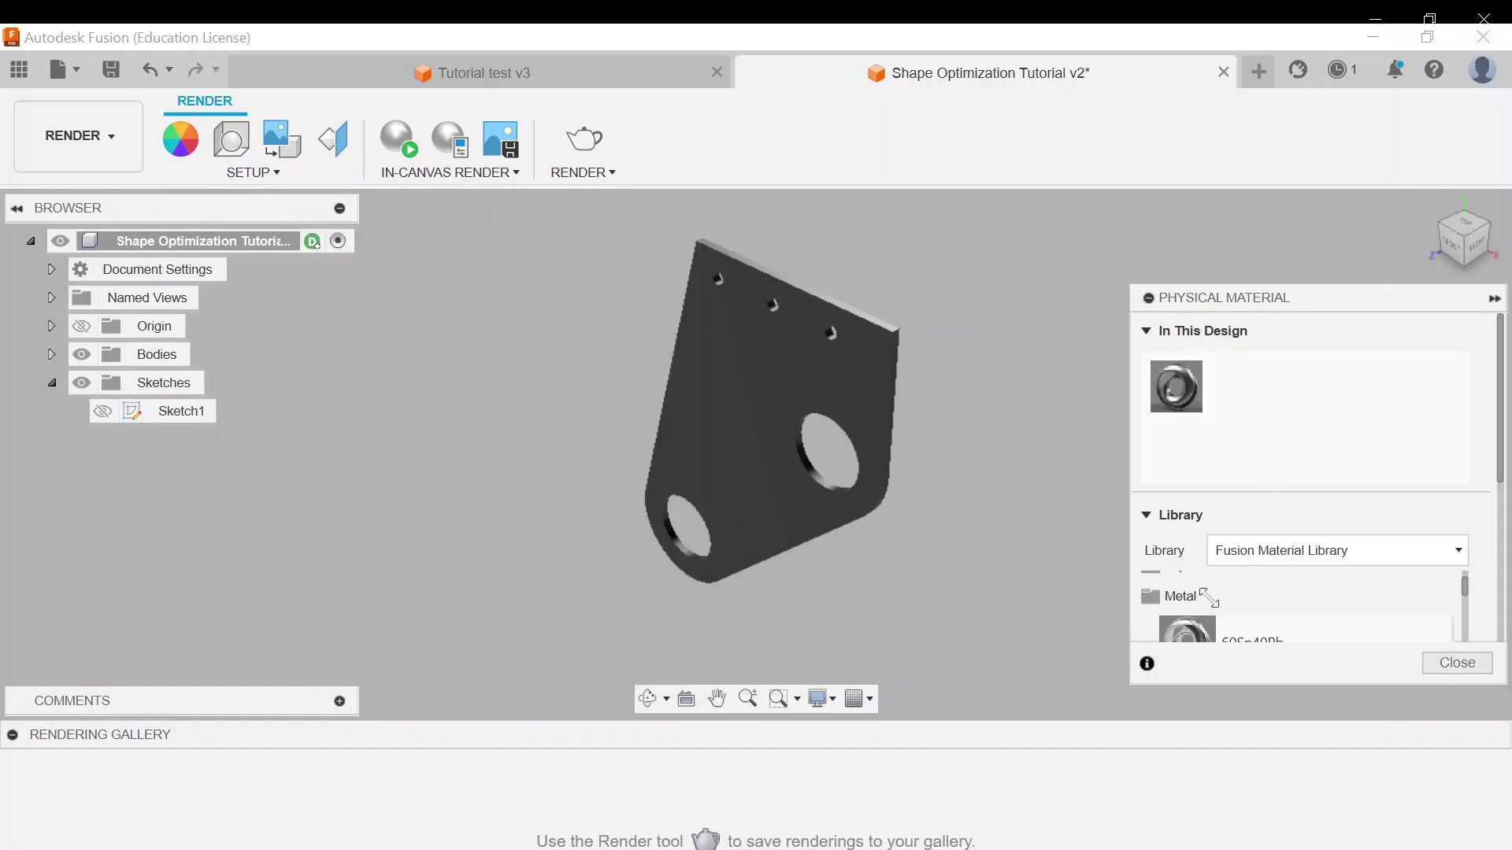
scroll(1205, 592, "down", 1)
left_click_drag(1240, 630, 813, 376)
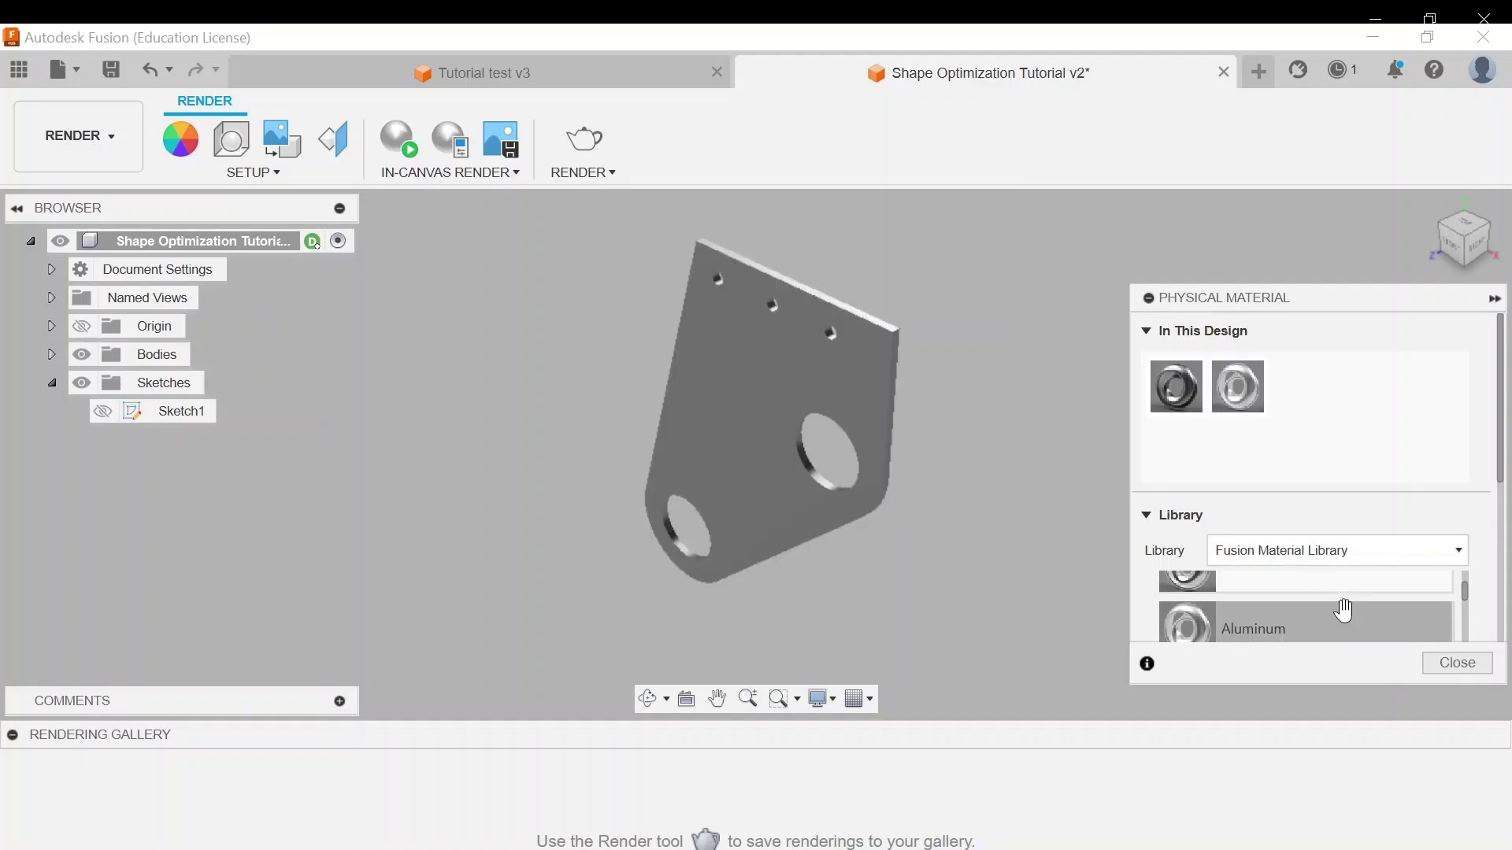
left_click(1457, 664)
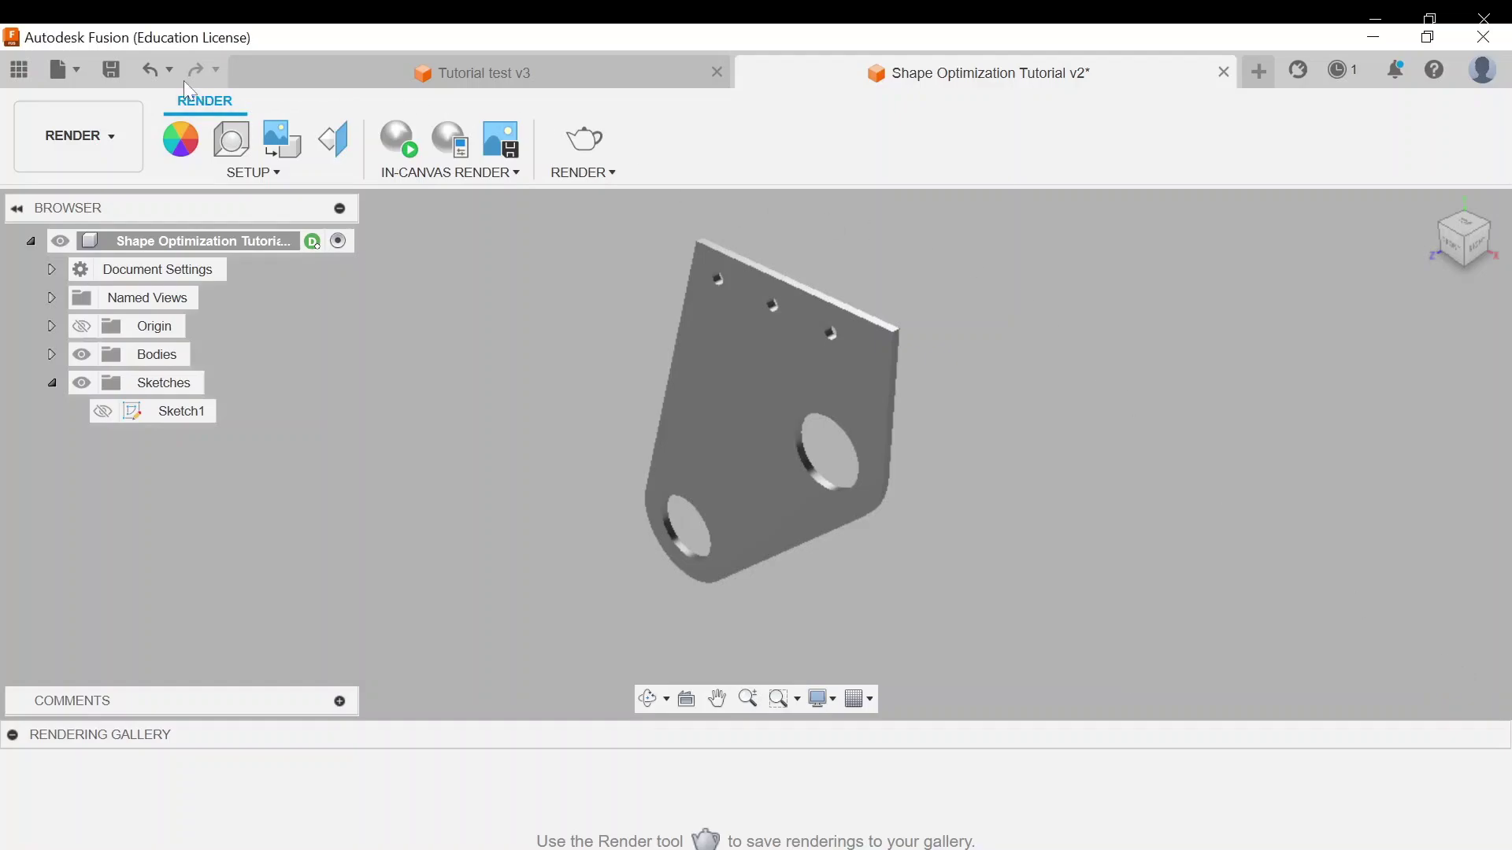
Step: Save a new version, then create a Shape Optimization study in the Simulation workspace
left_click(110, 71)
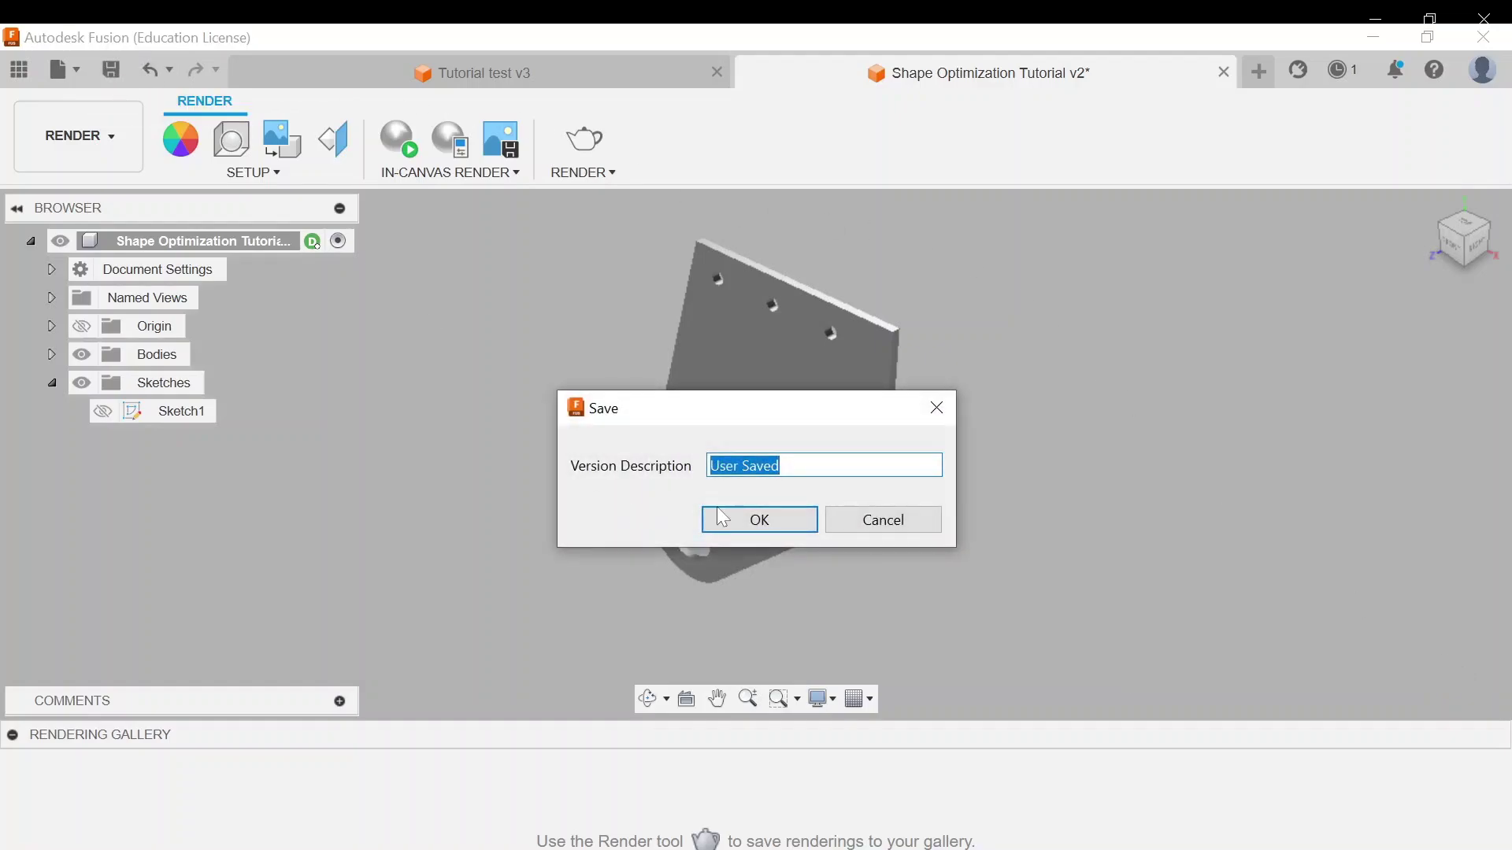
left_click(800, 526)
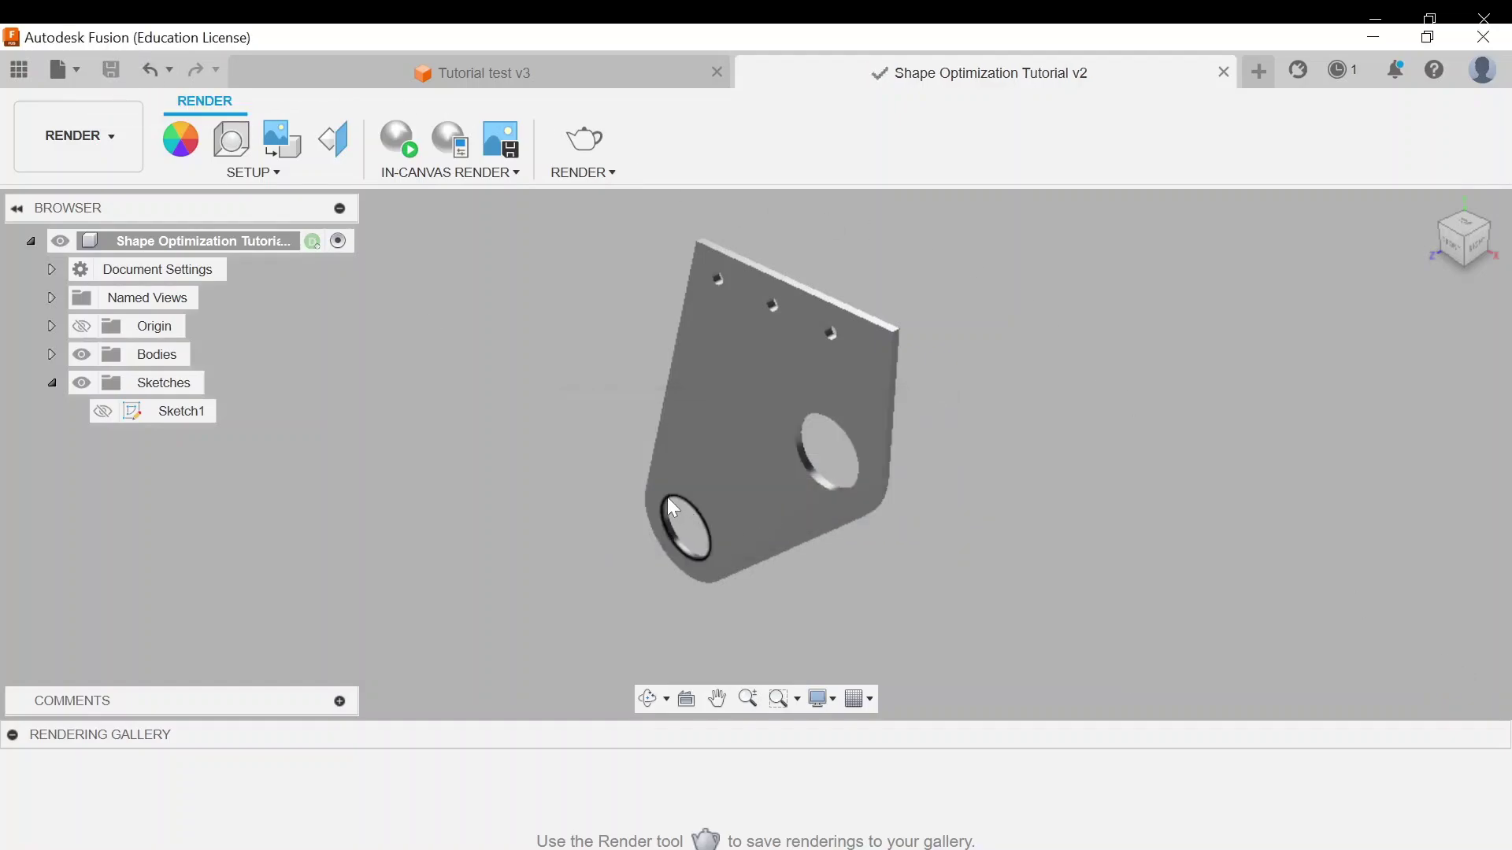
left_click(111, 134)
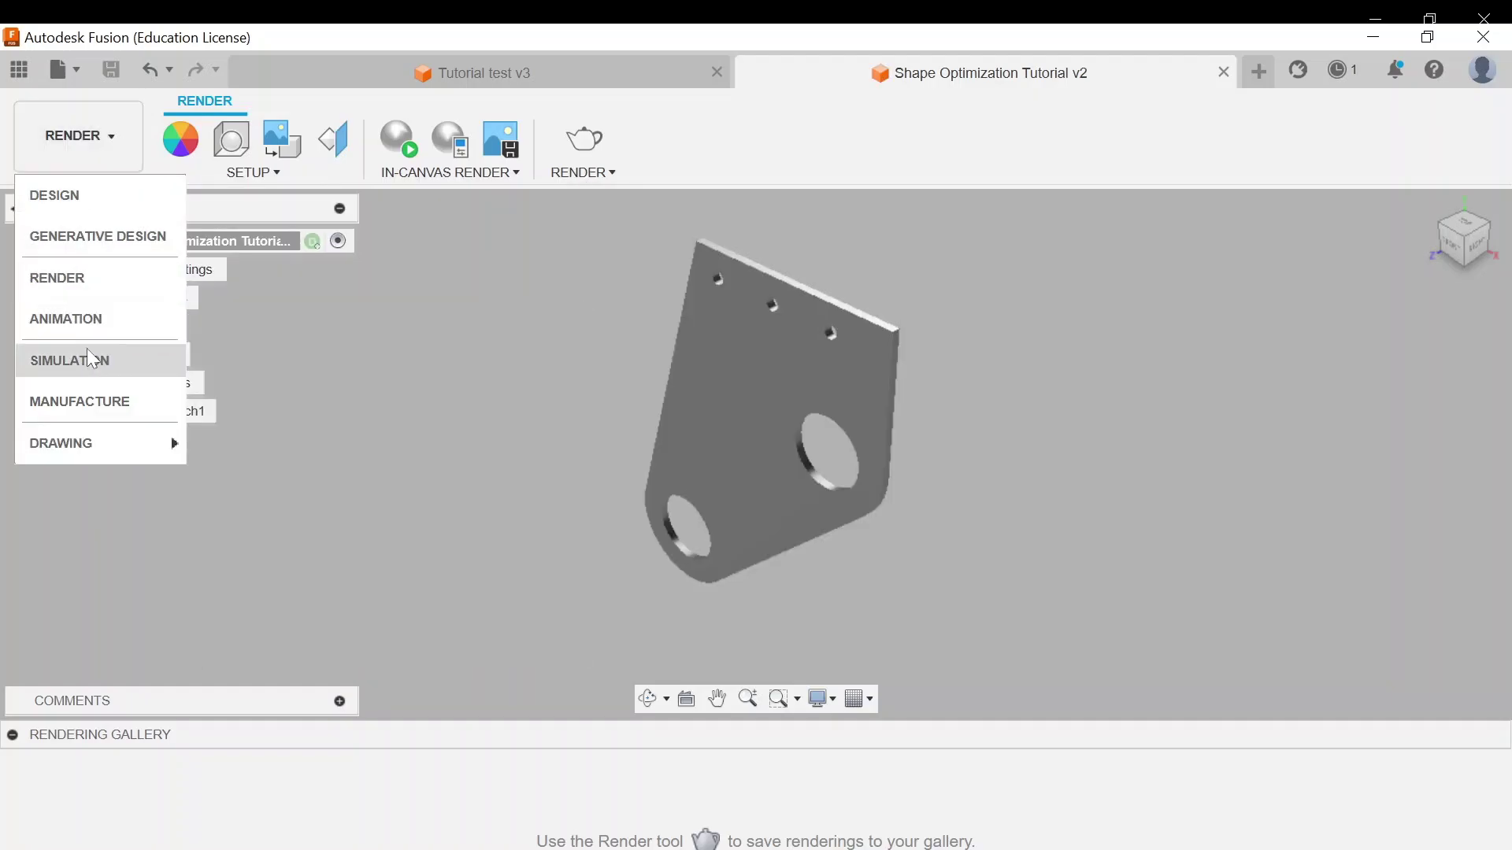
left_click(92, 359)
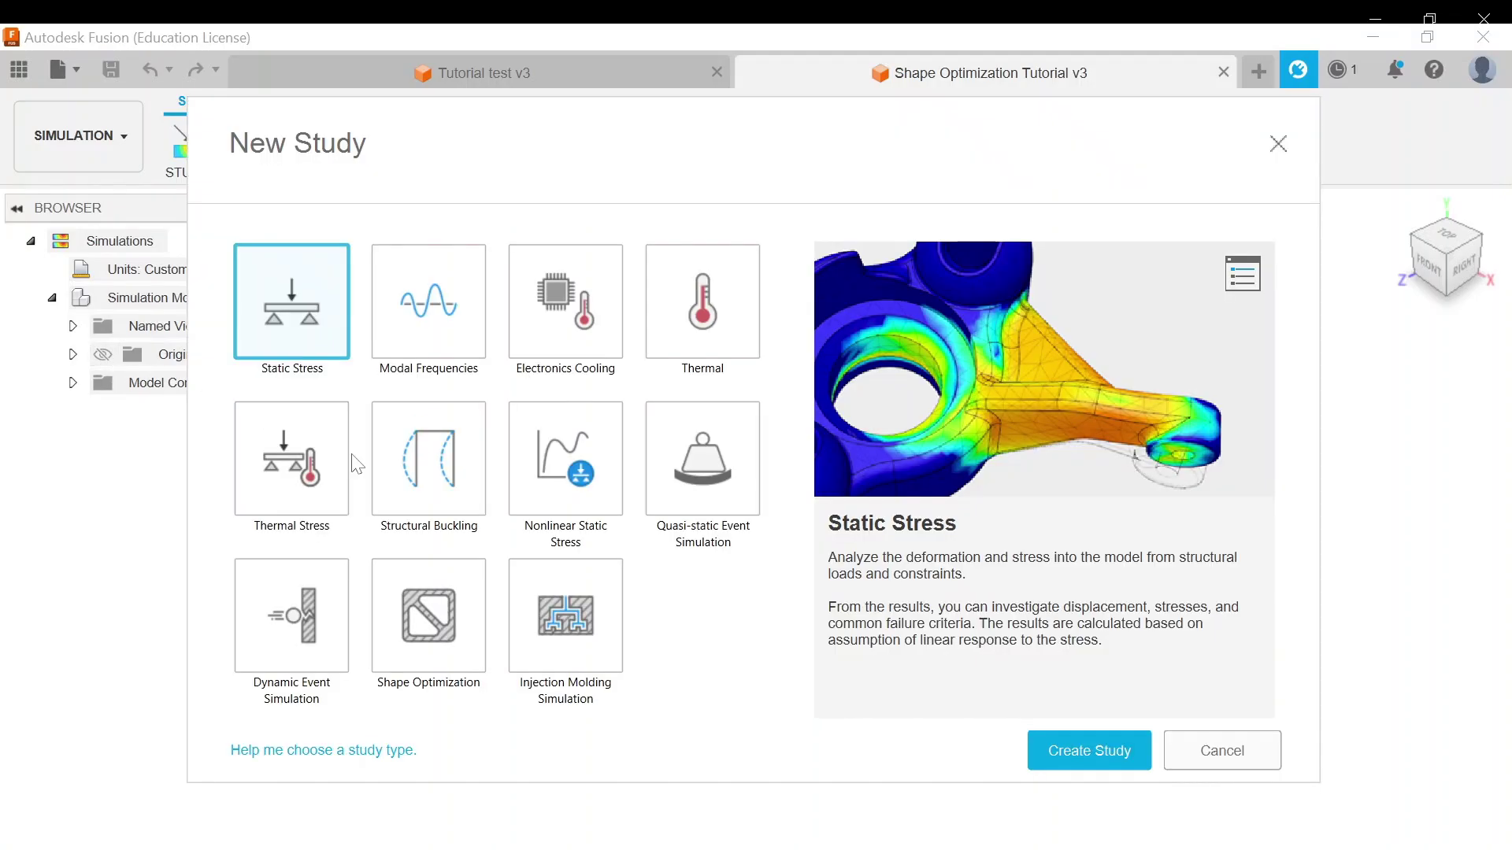
left_click(438, 628)
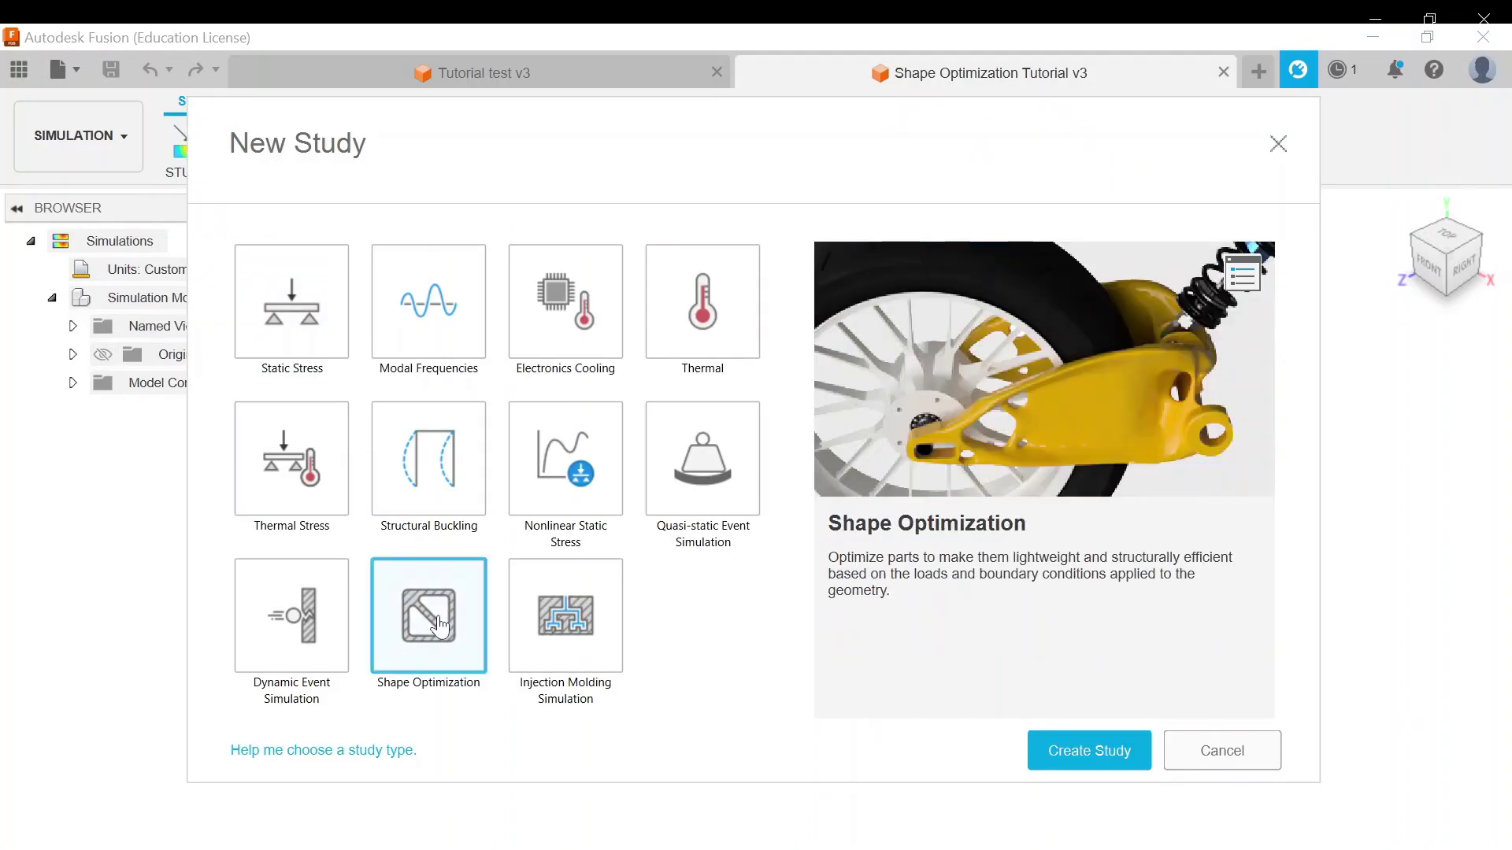
left_click(1093, 750)
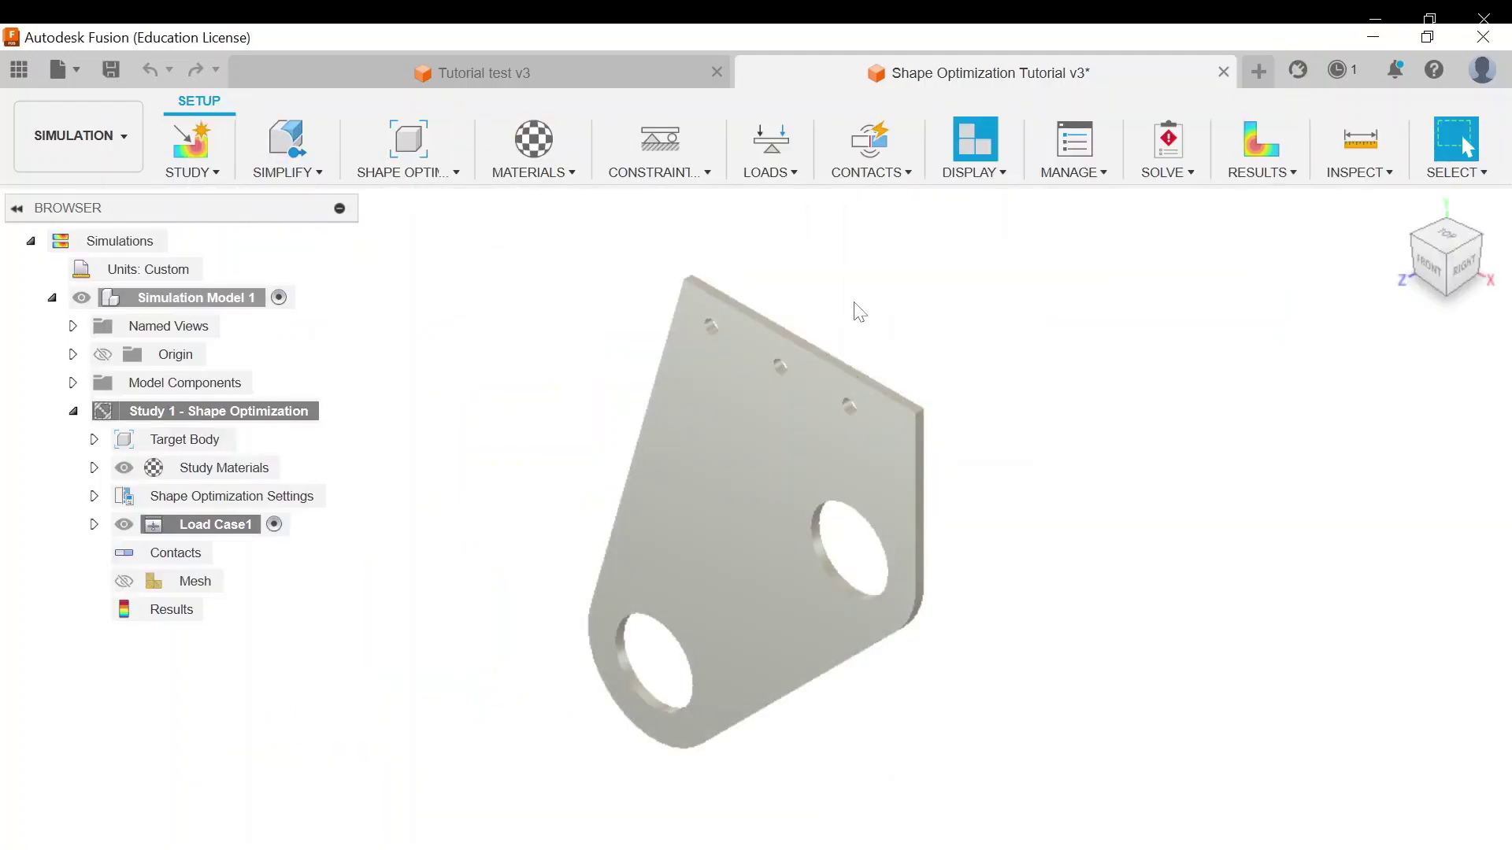
Step: Apply a Fixed structural constraint to the upper-left, middle and lower-right small holes
scroll(769, 342, "down", 1)
scroll(772, 340, "up", 5)
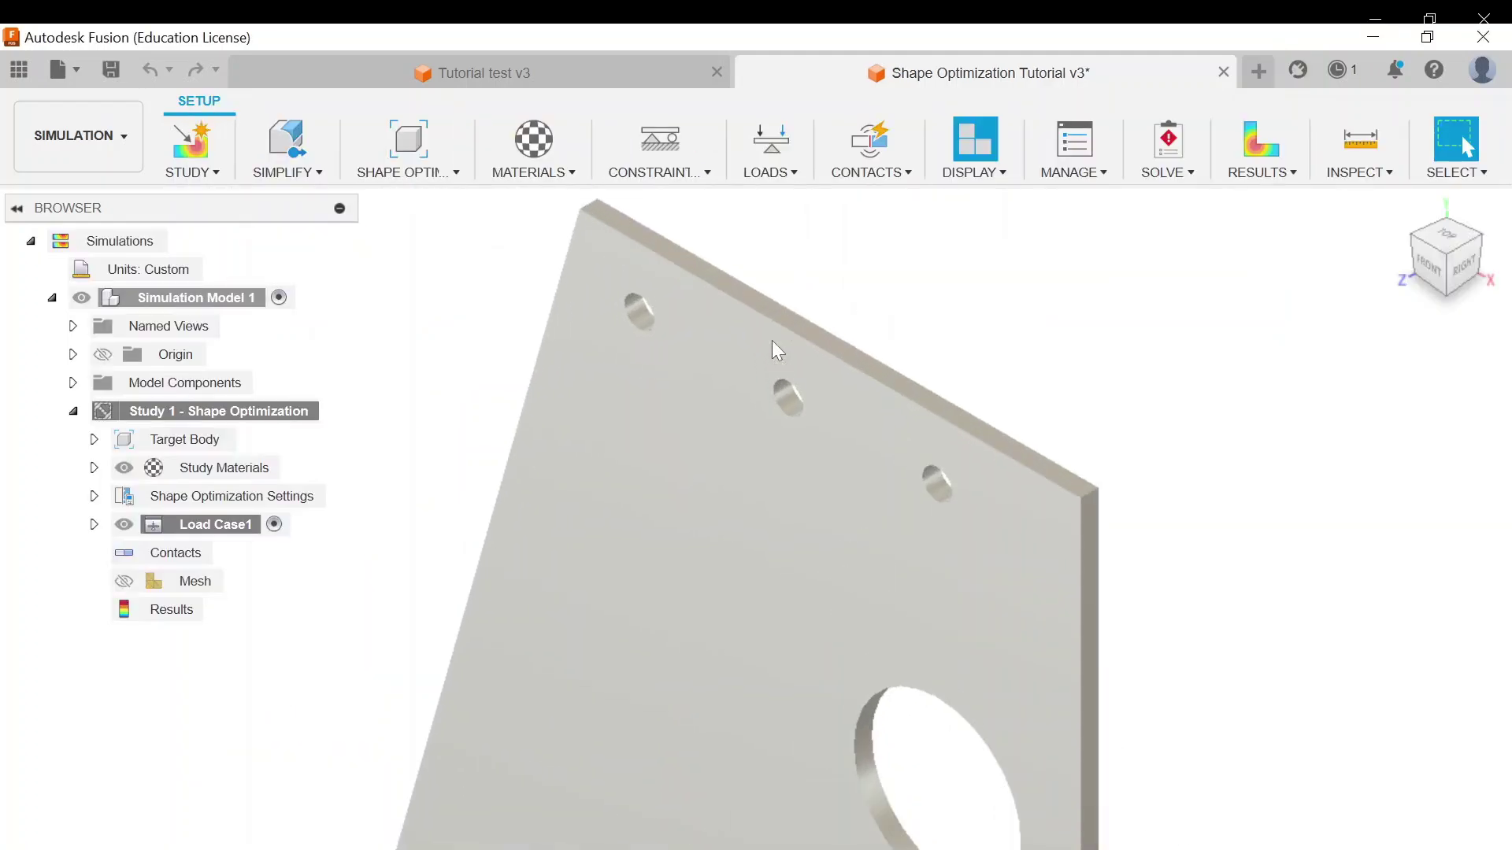
scroll(772, 341, "up", 1)
scroll(771, 329, "up", 1)
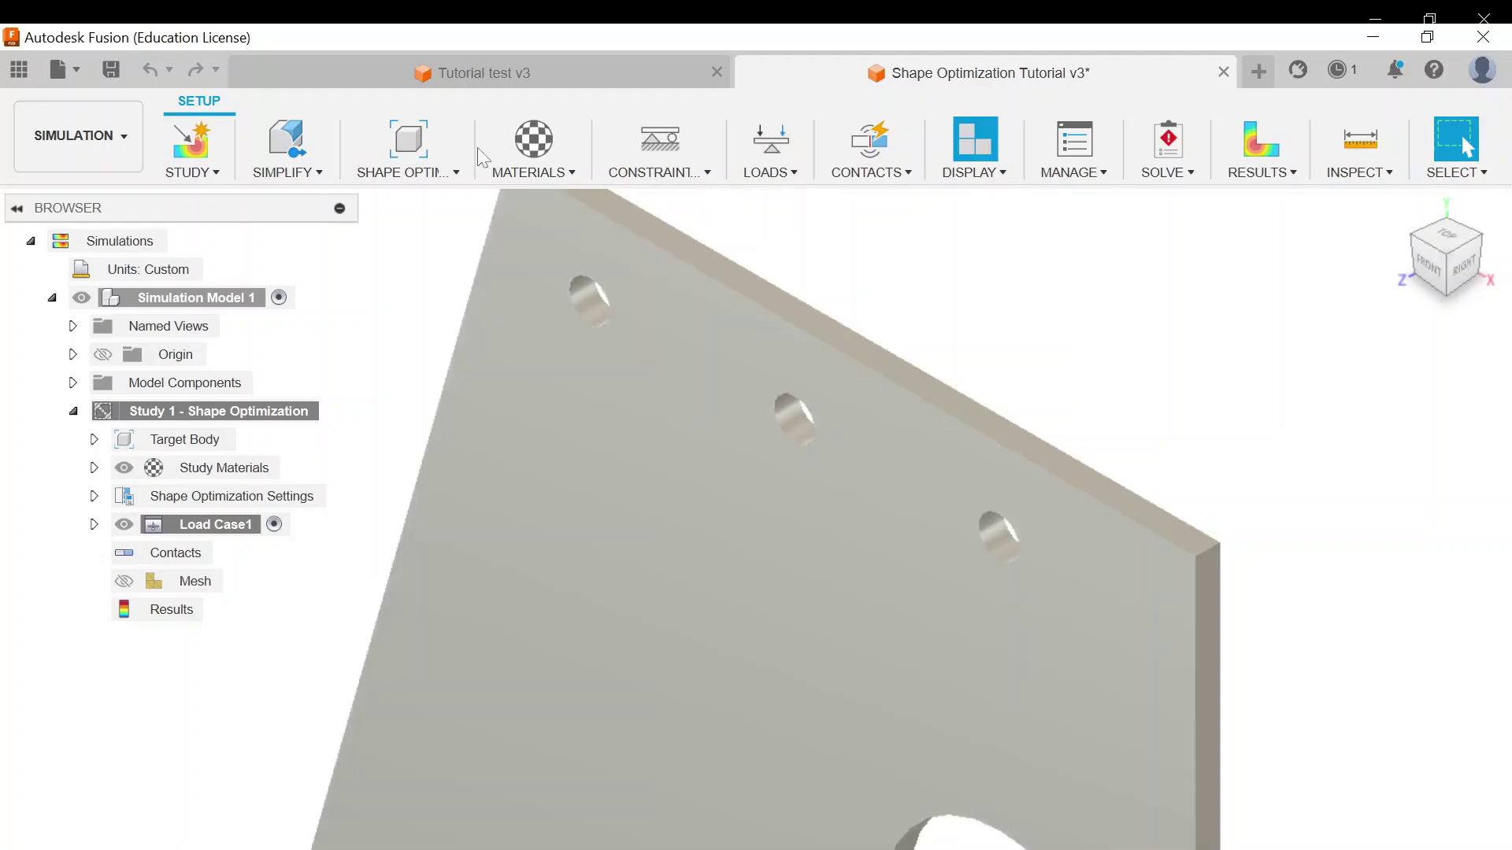
left_click(669, 145)
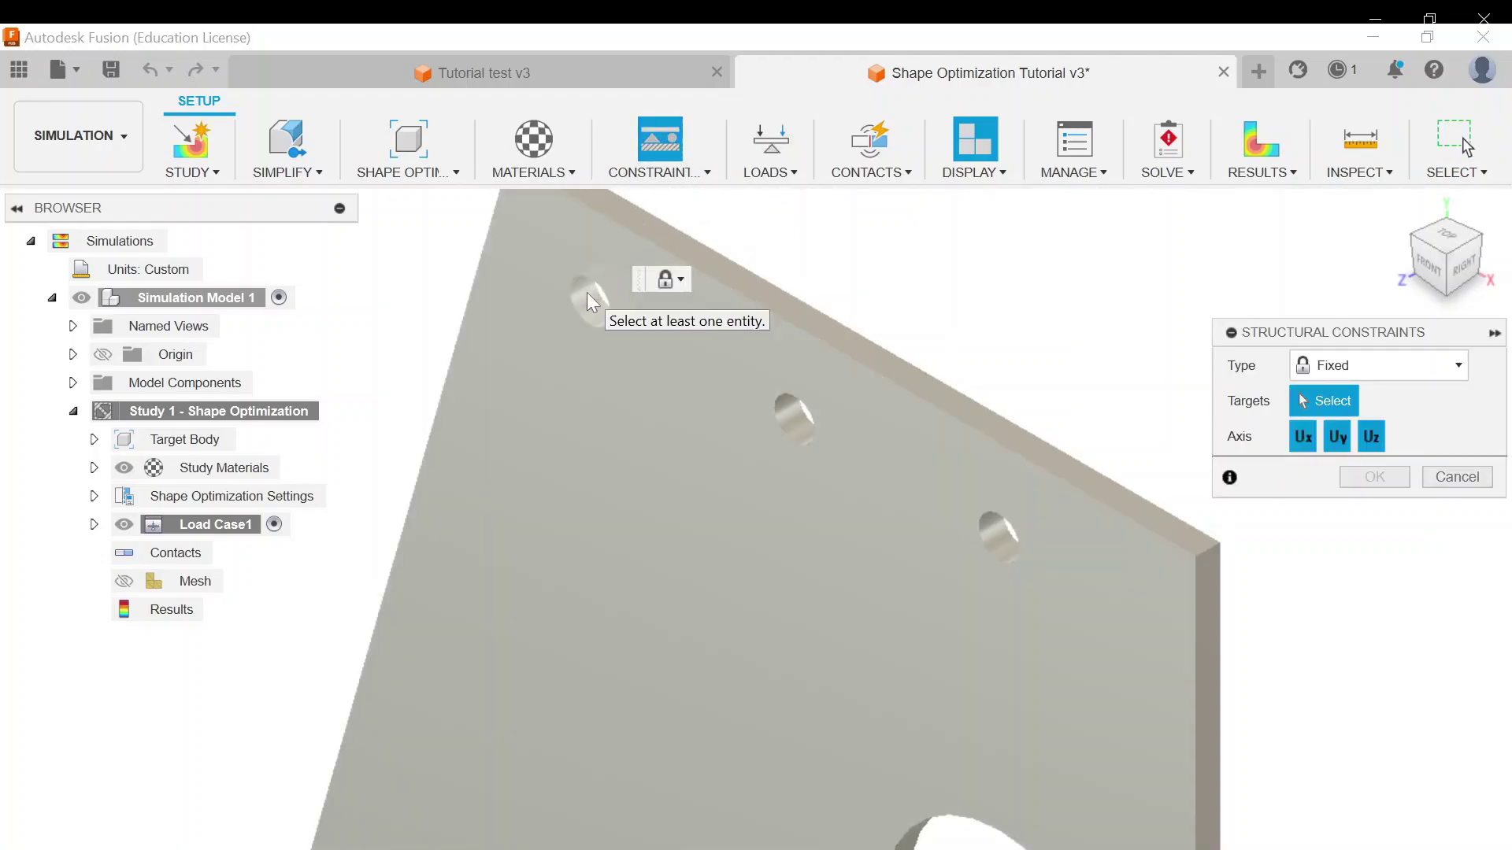
left_click(587, 291)
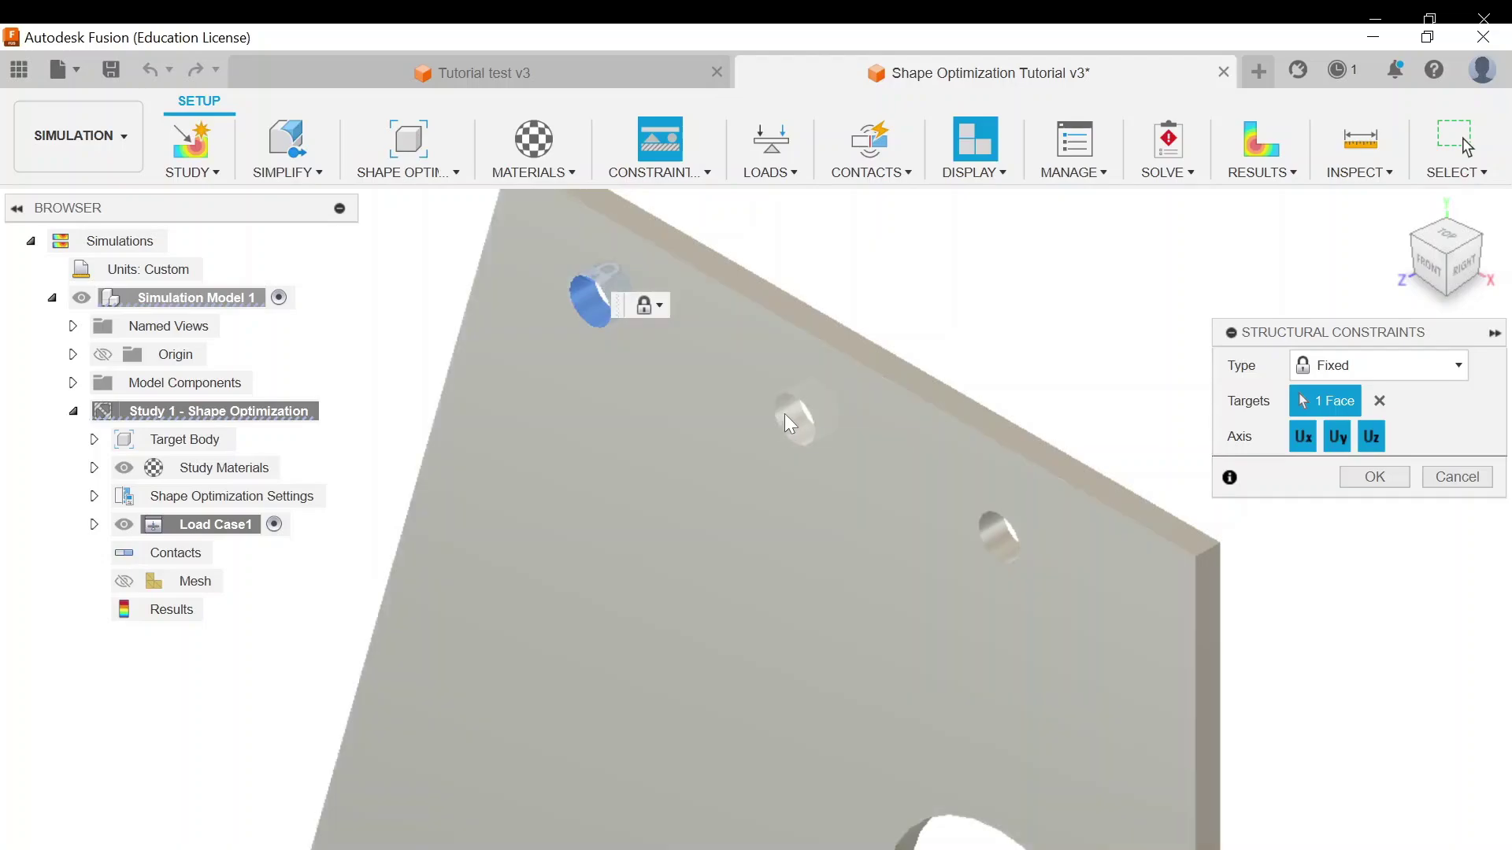
left_click(785, 418)
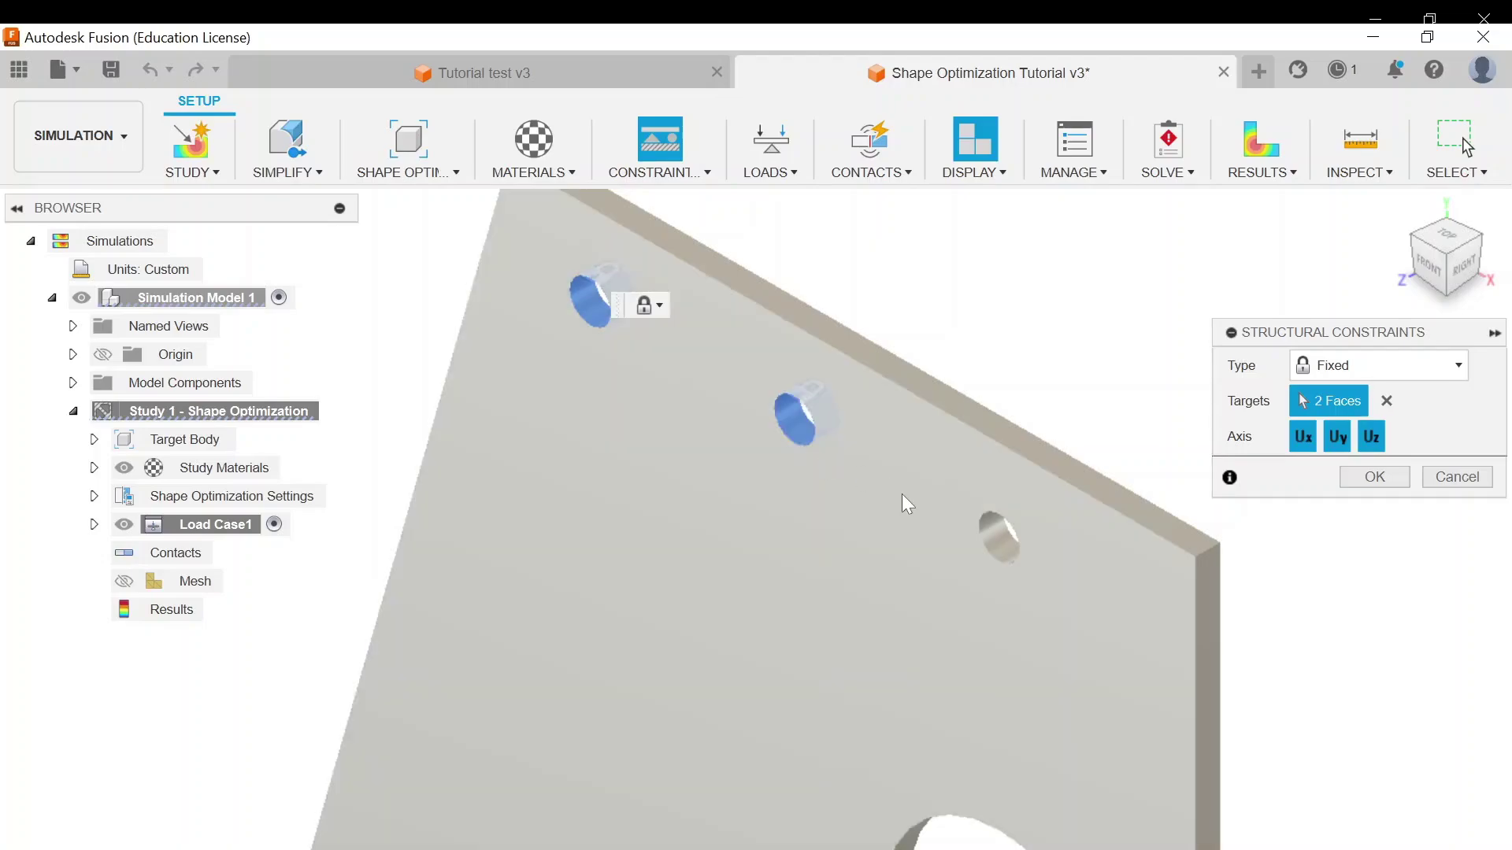
left_click(1000, 544)
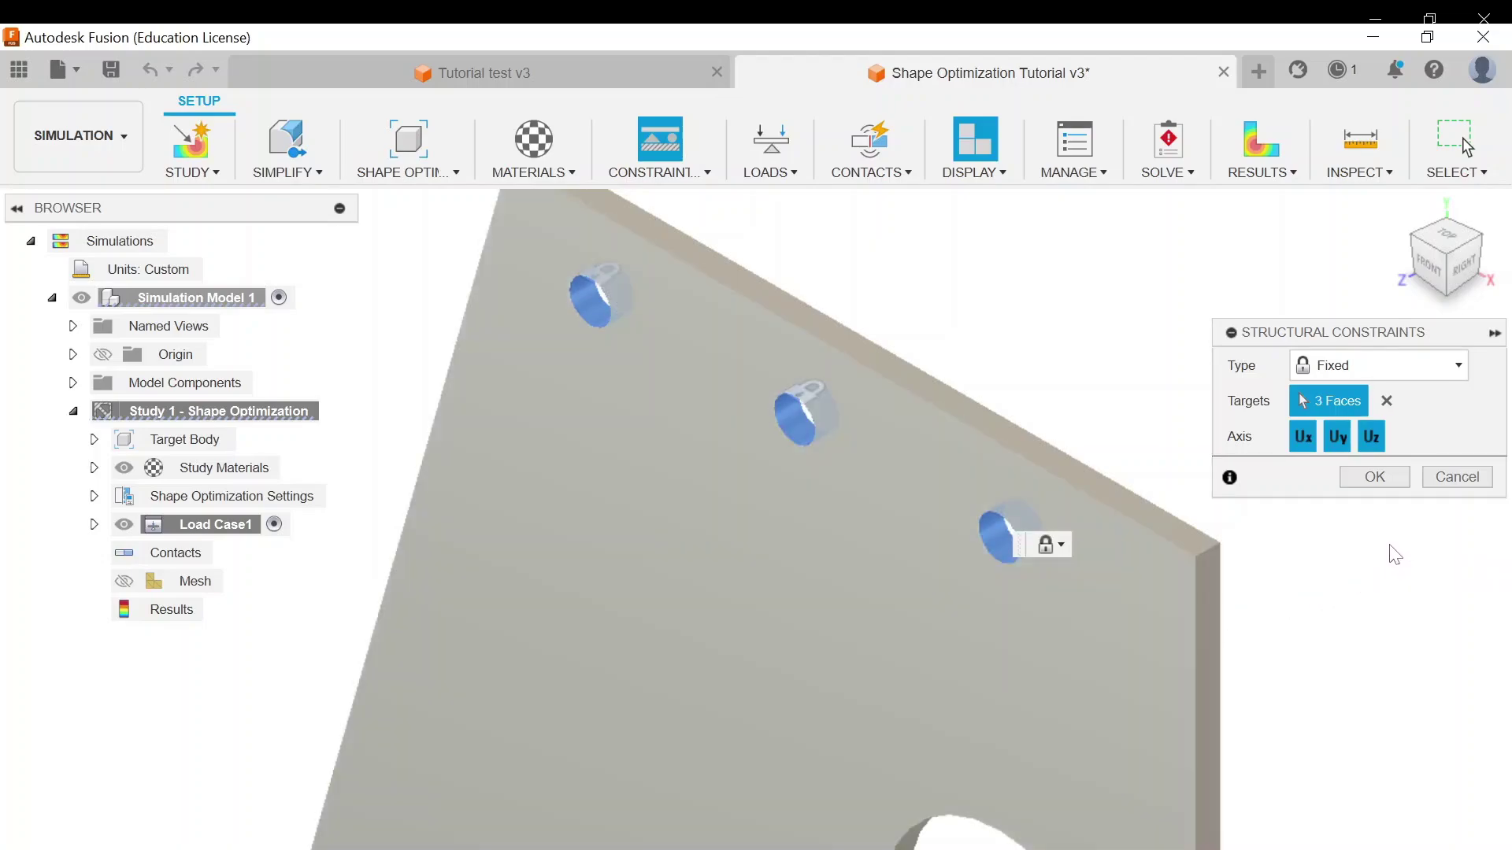
left_click(1375, 479)
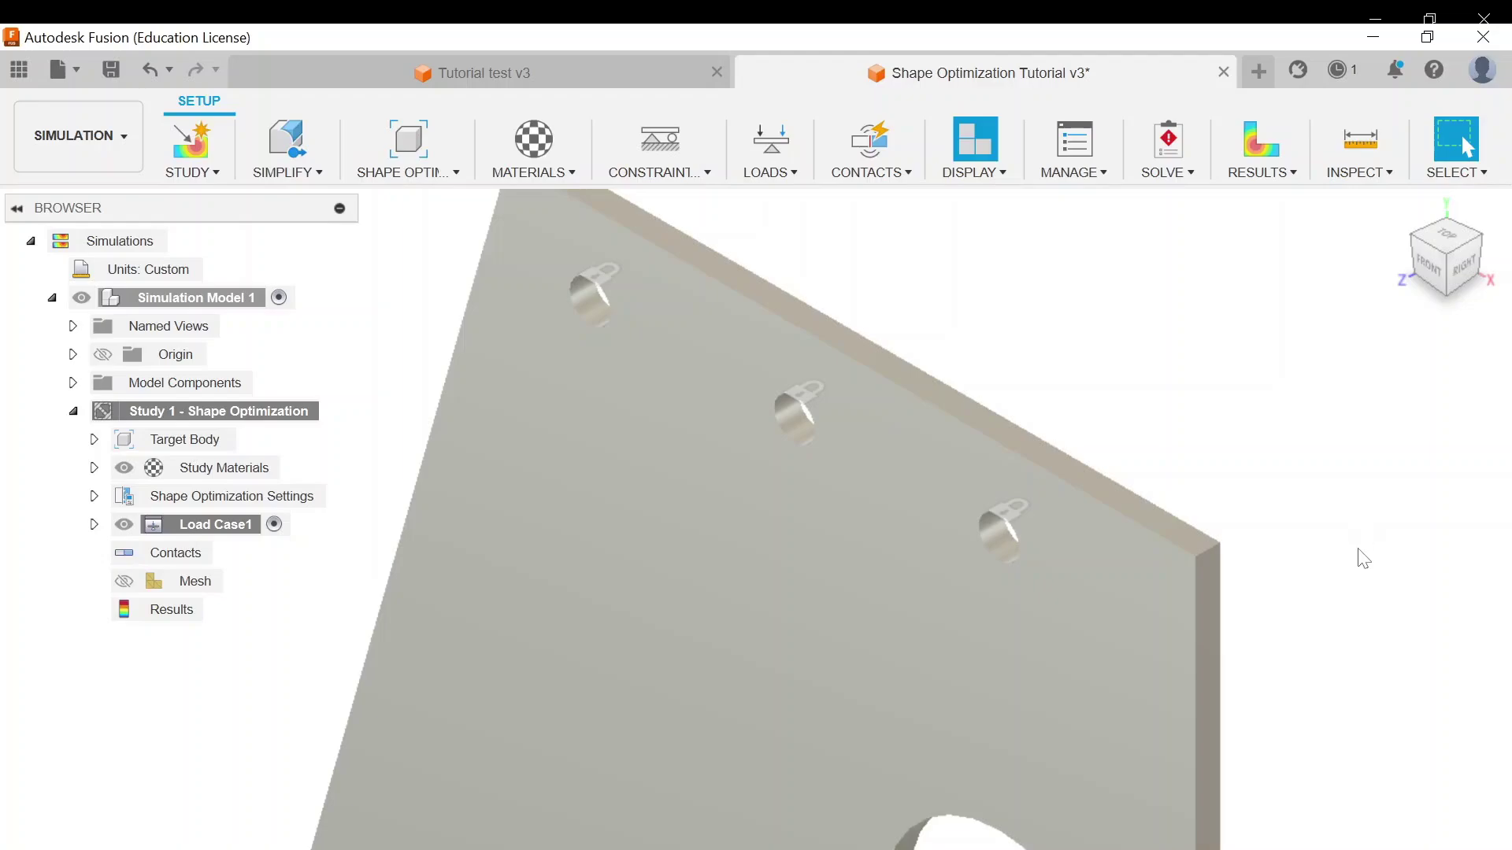
Step: Add a 24 mm radius cylindrical preserve region around the lower large hole
scroll(1311, 445, "down", 1)
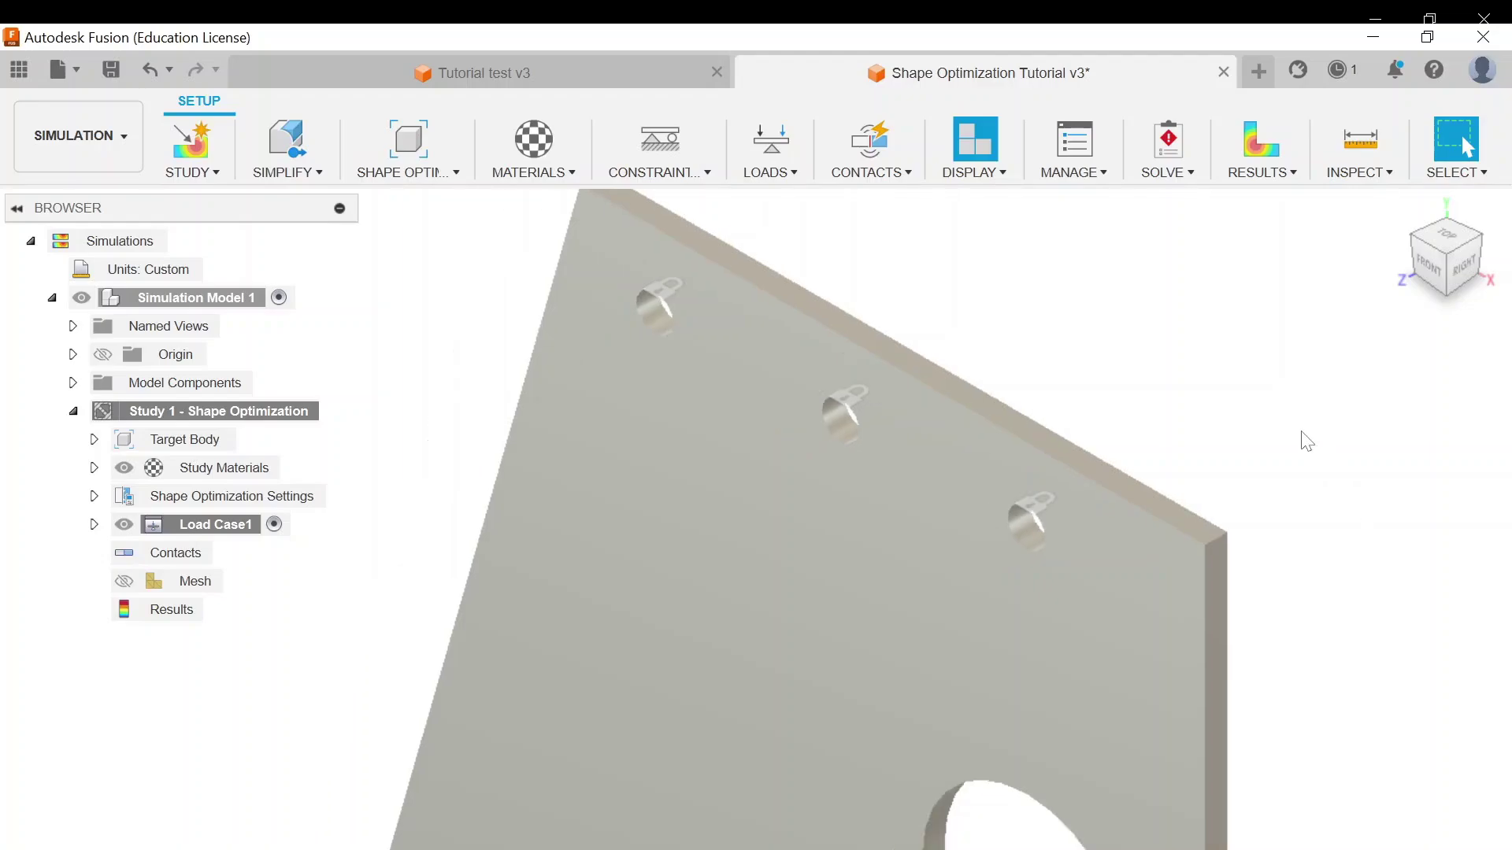
scroll(366, 347, "down", 5)
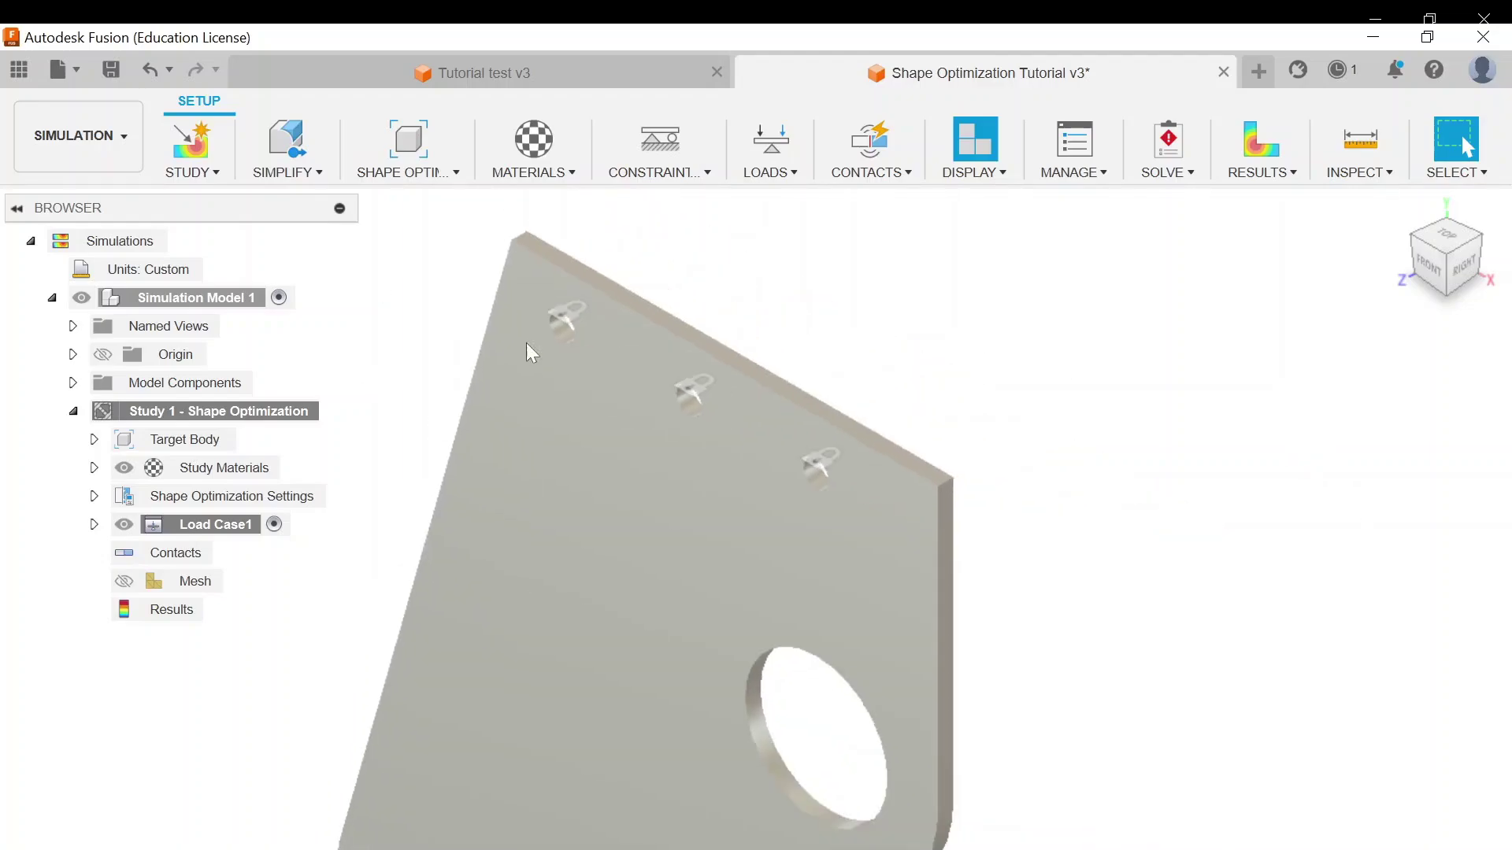
scroll(857, 735, "up", 2)
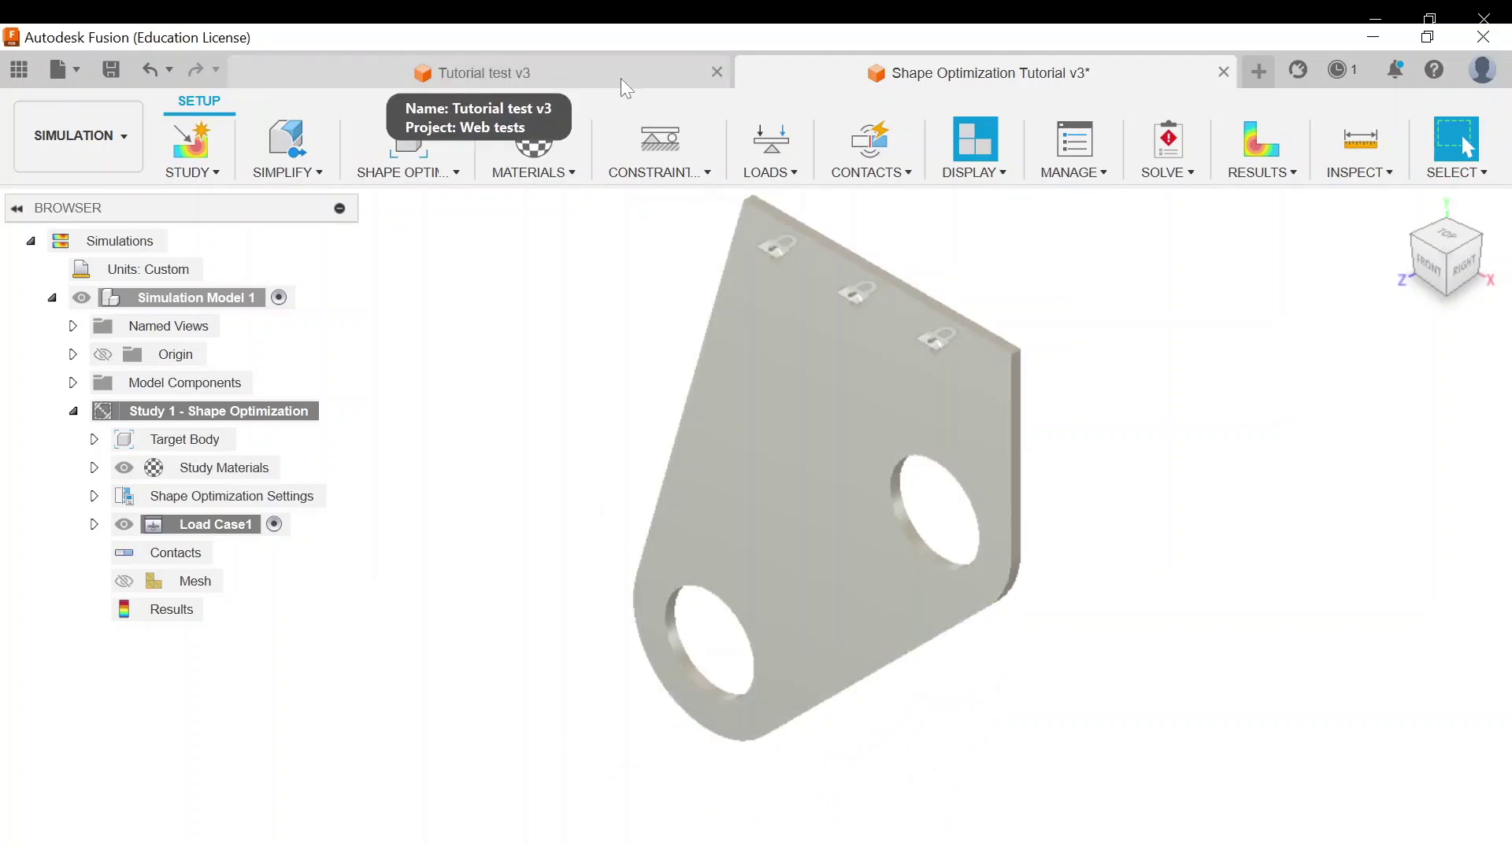
left_click(406, 171)
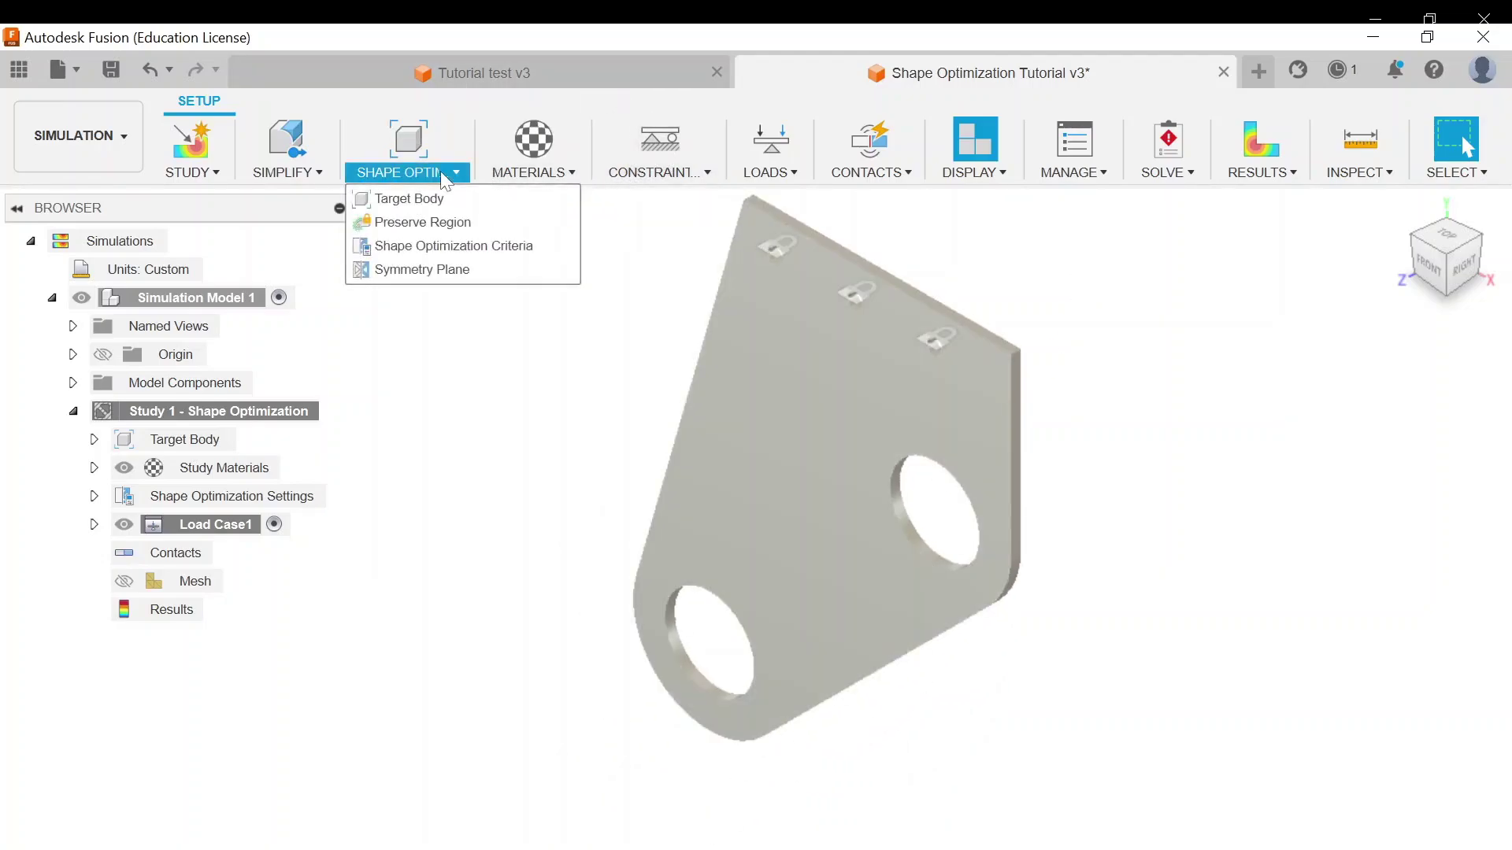
left_click(432, 223)
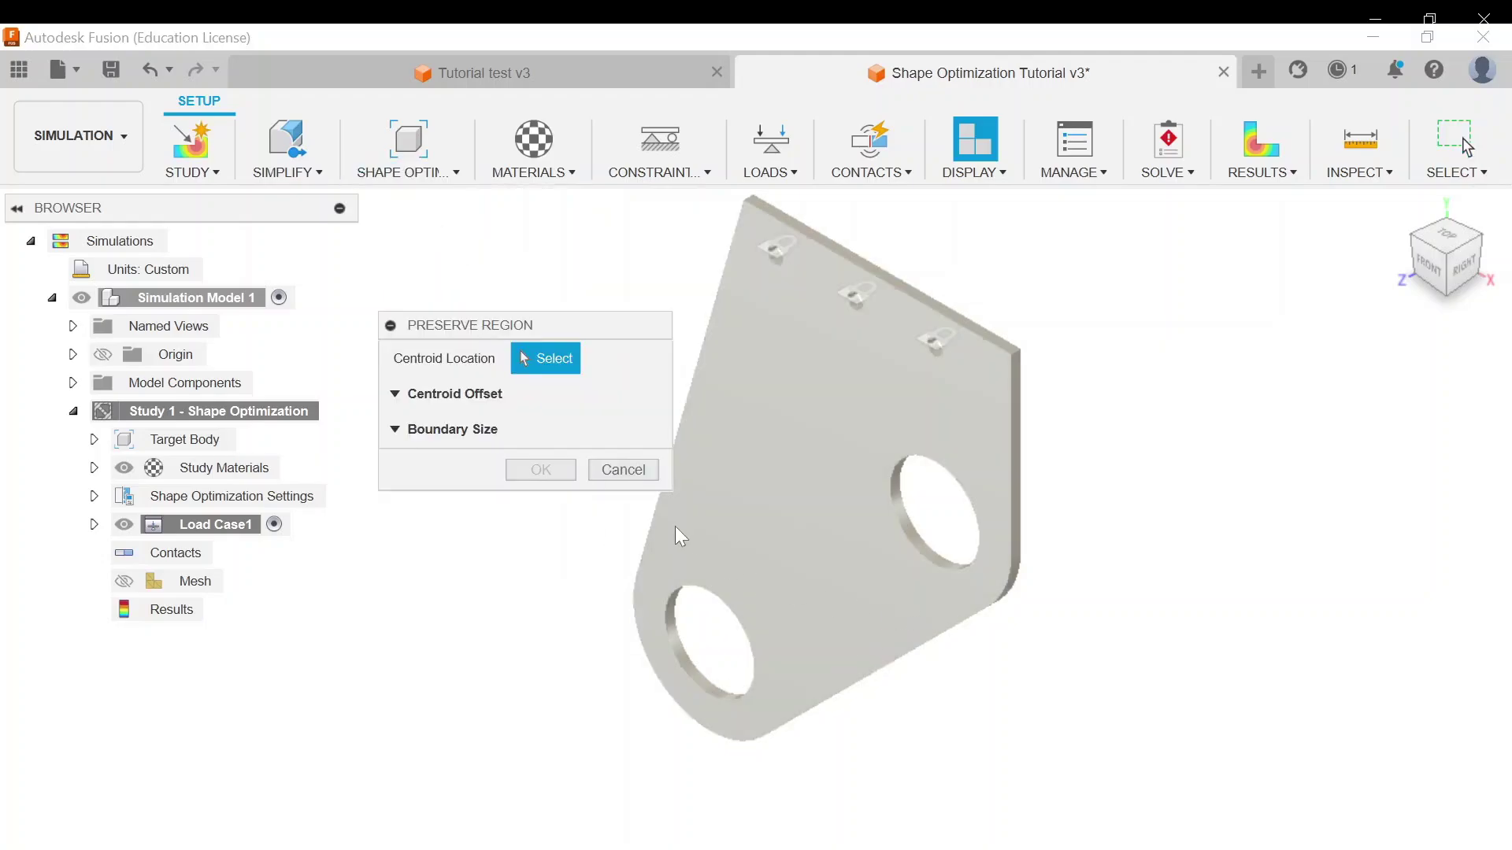
scroll(718, 634, "up", 2)
scroll(717, 635, "up", 2)
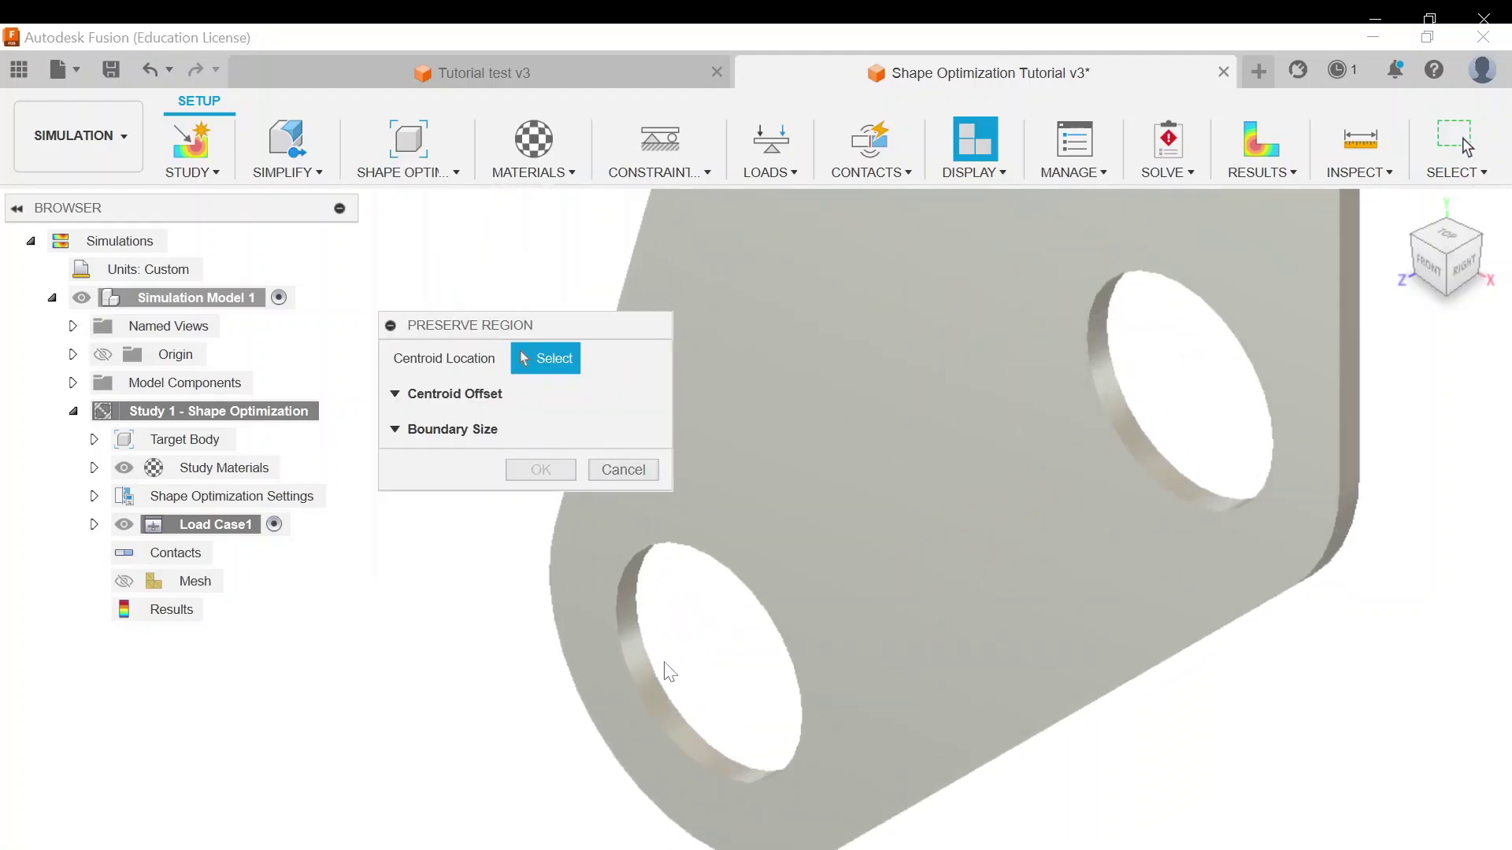
left_click(634, 652)
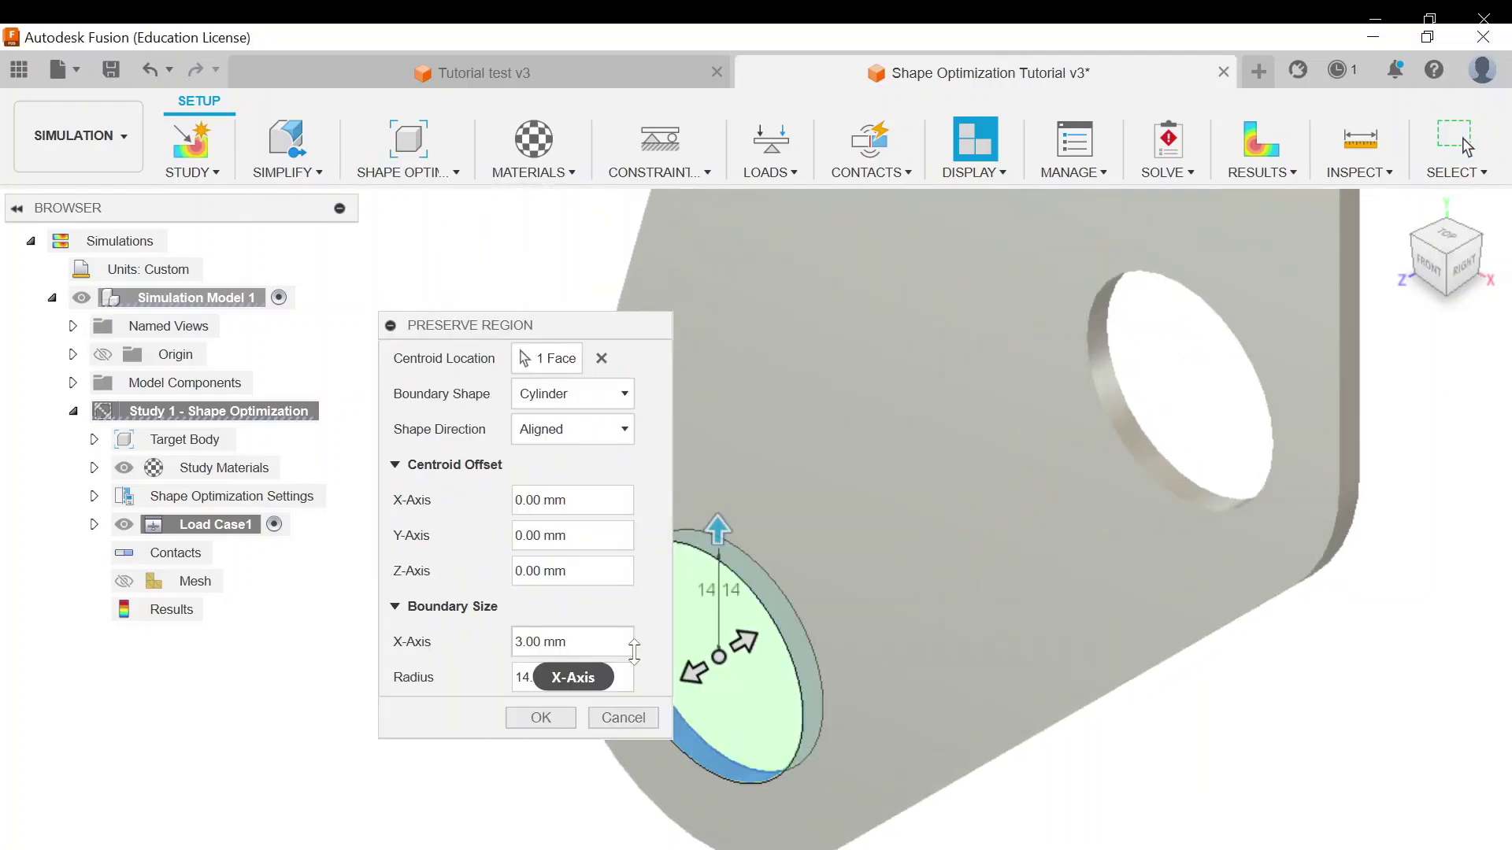
left_click_drag(717, 536, 742, 446)
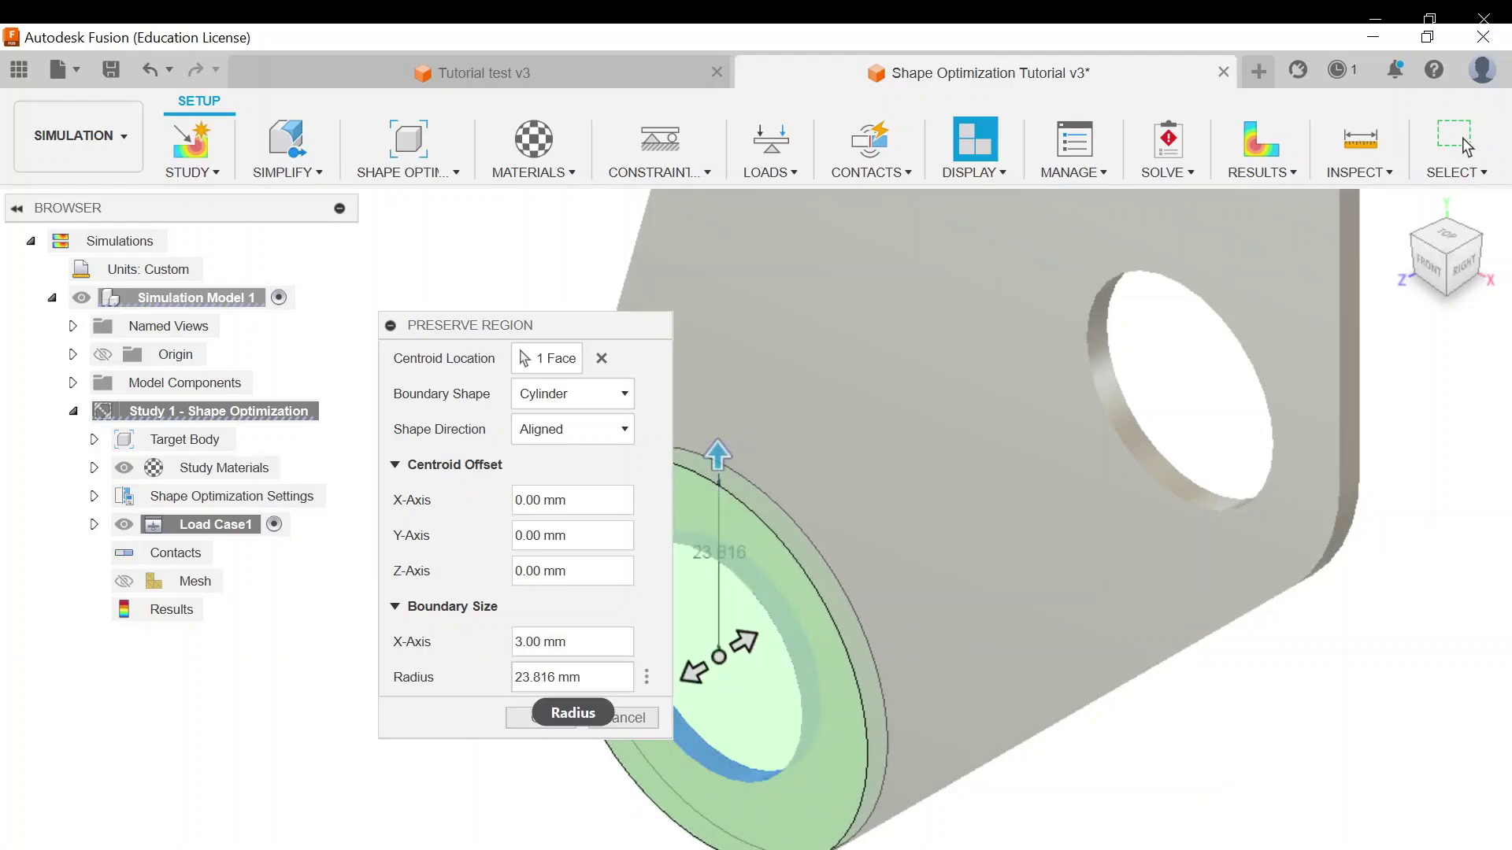
left_click(552, 678)
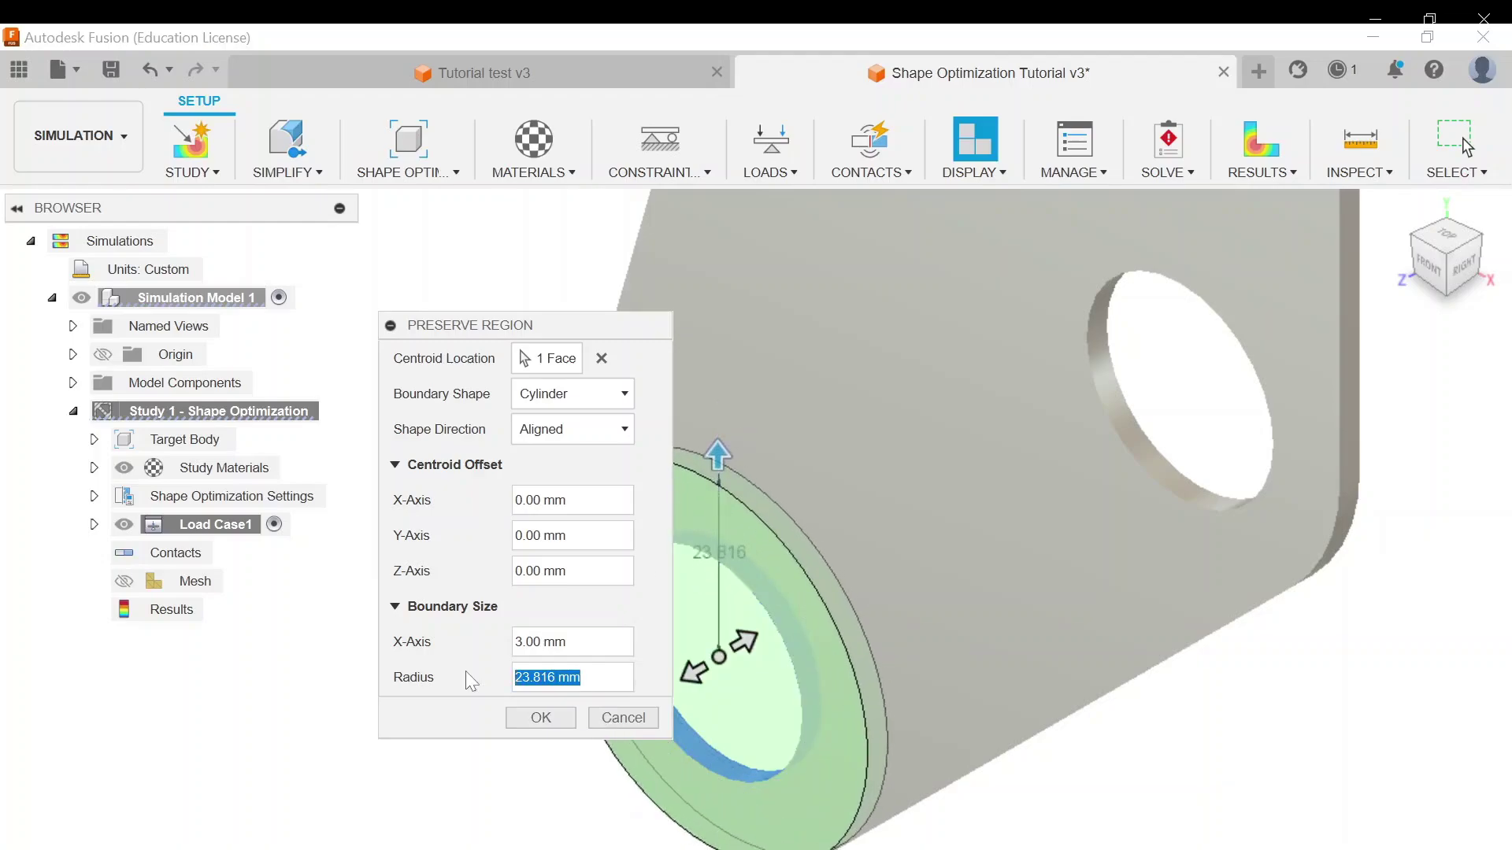
type("24")
key("Return")
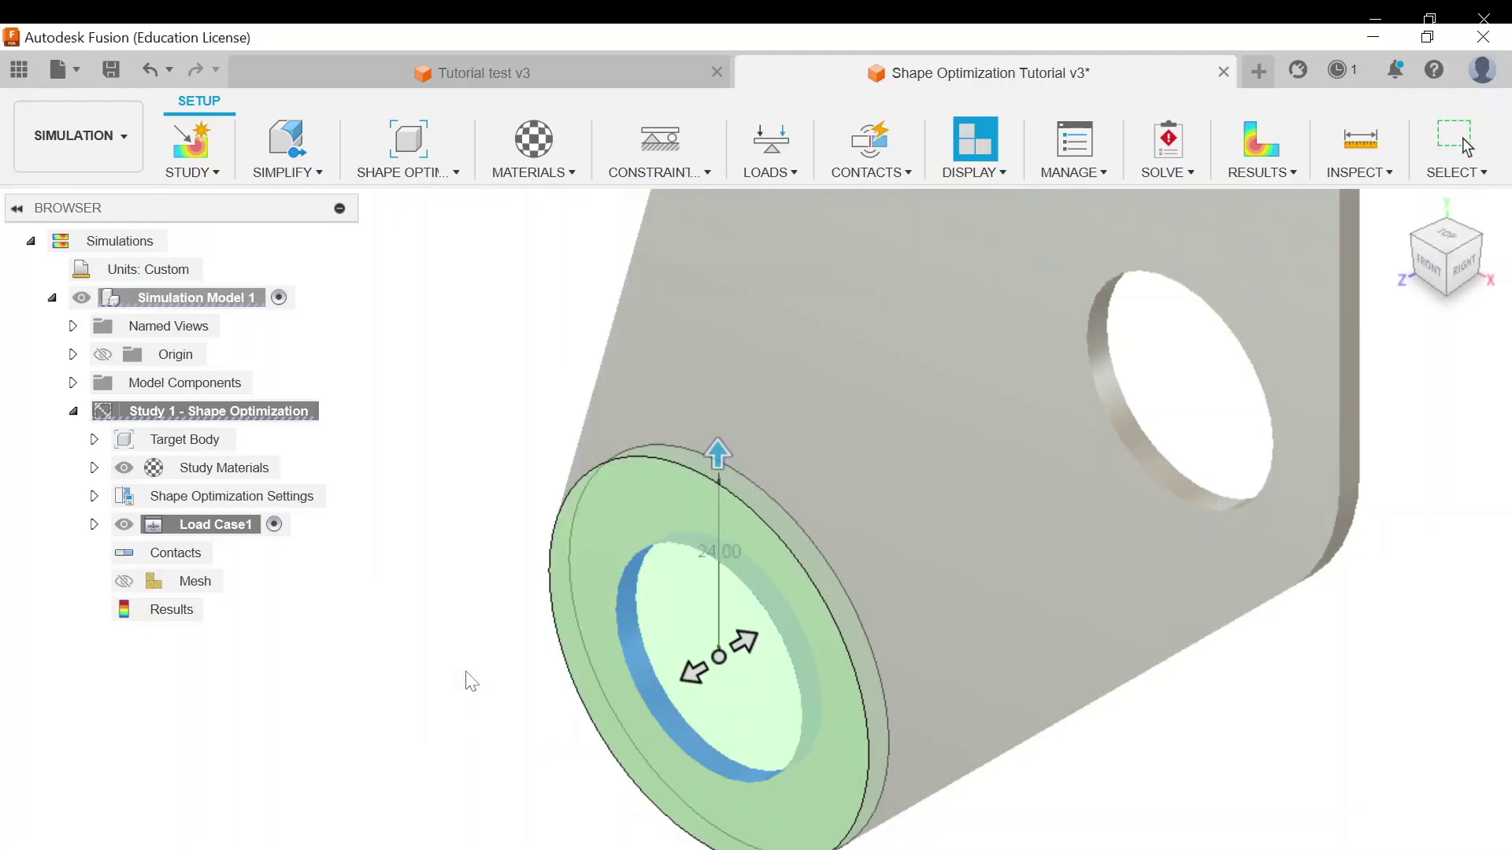
Step: Add a matching preserve region on the upper large hole's inner face
left_click(446, 175)
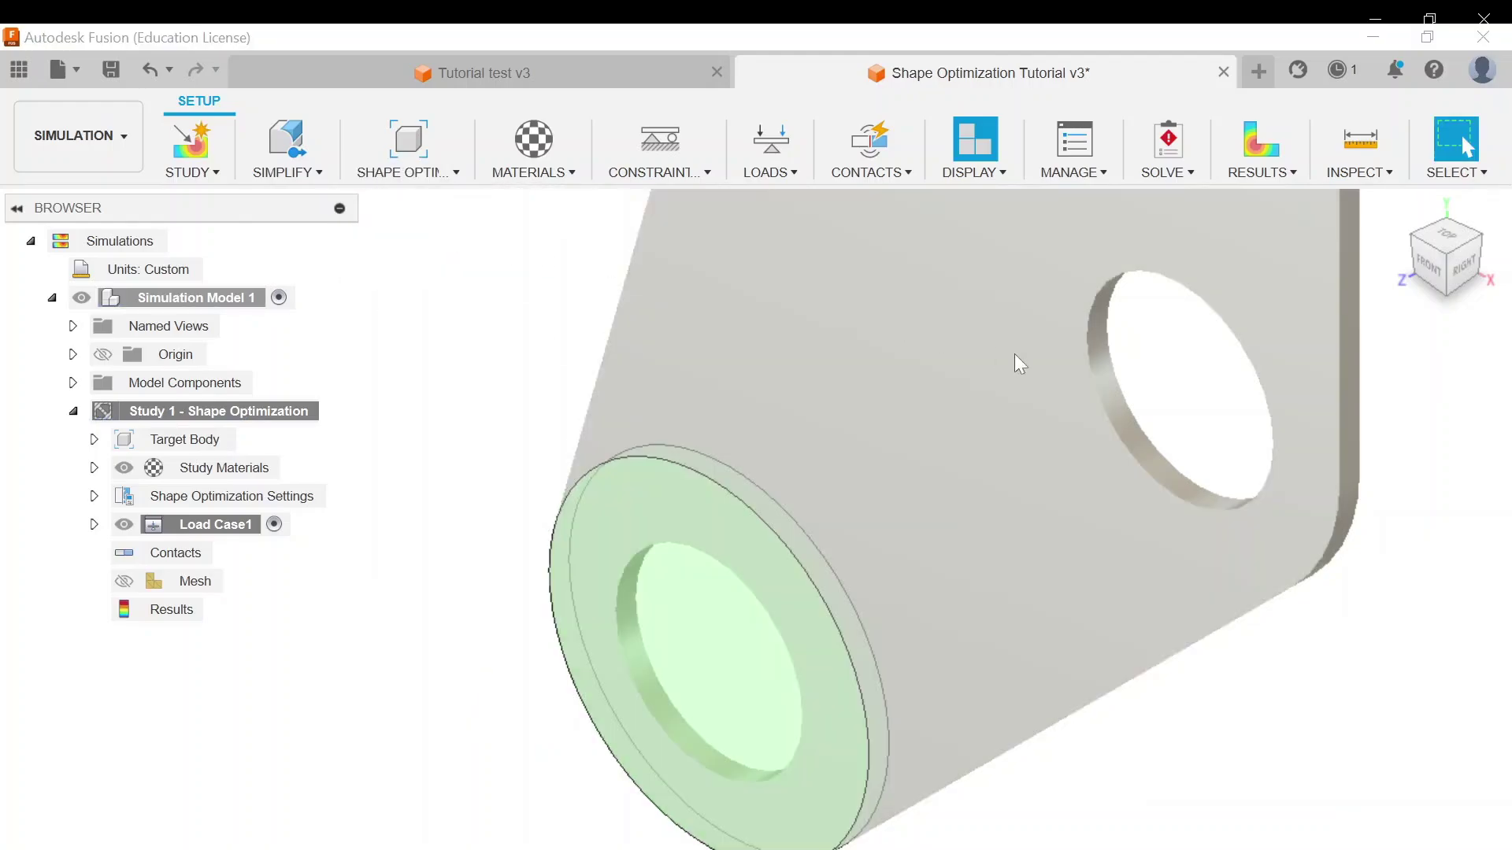
left_click(1101, 386)
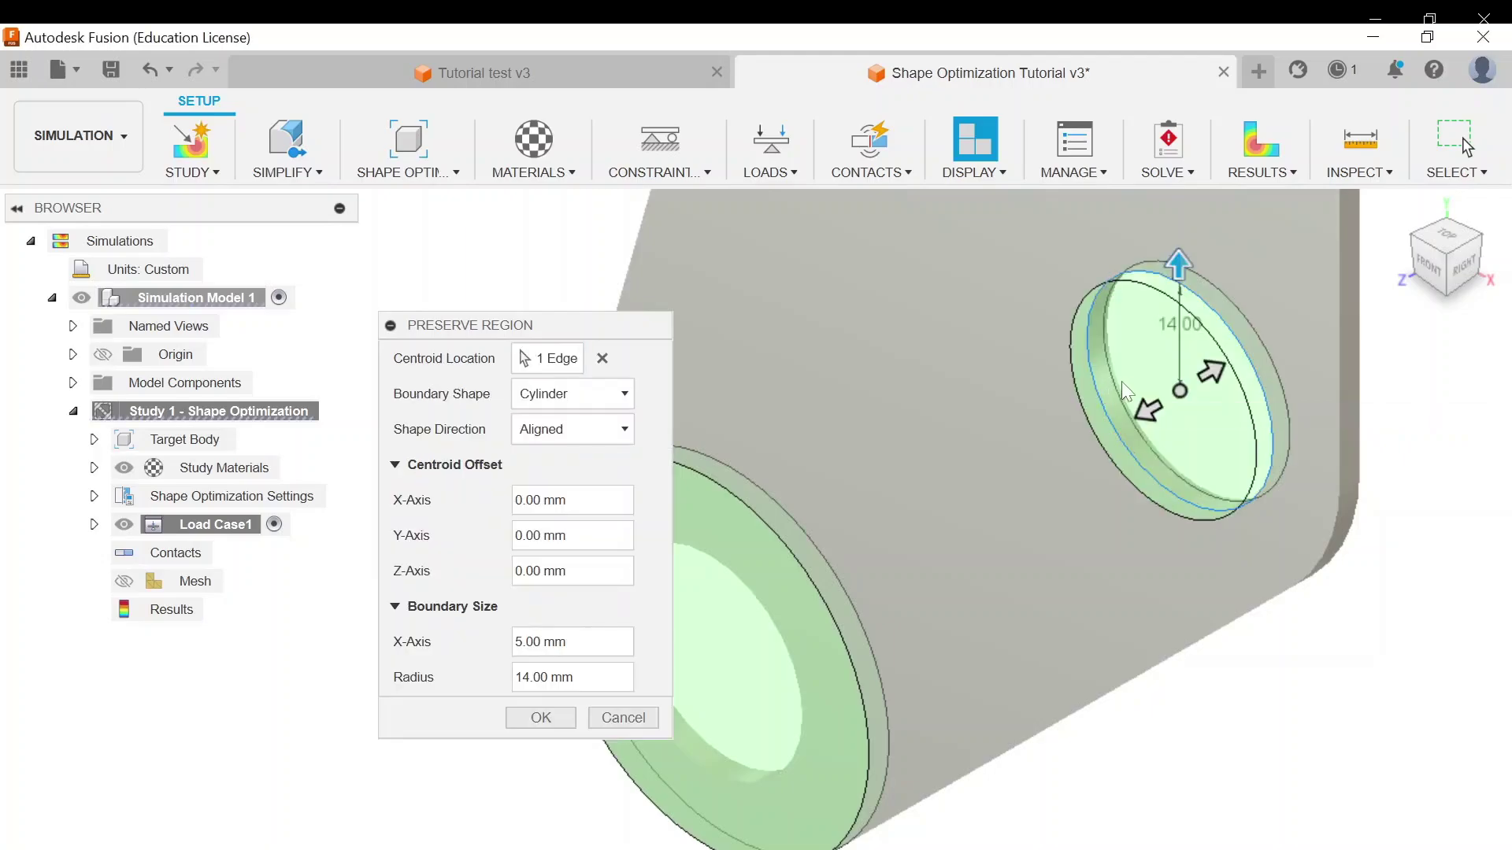
left_click(622, 717)
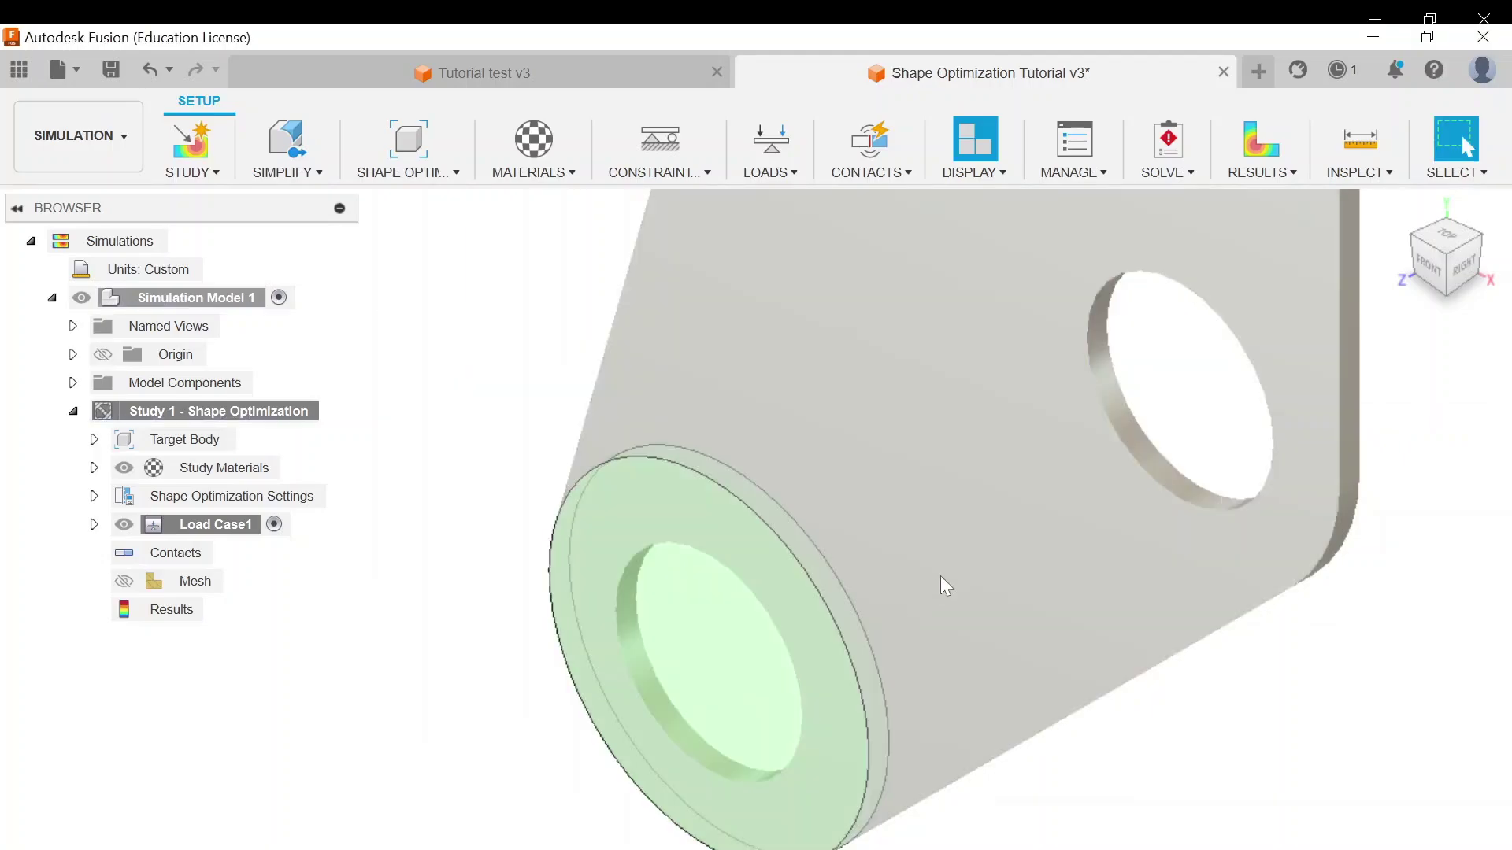
left_click(1114, 410)
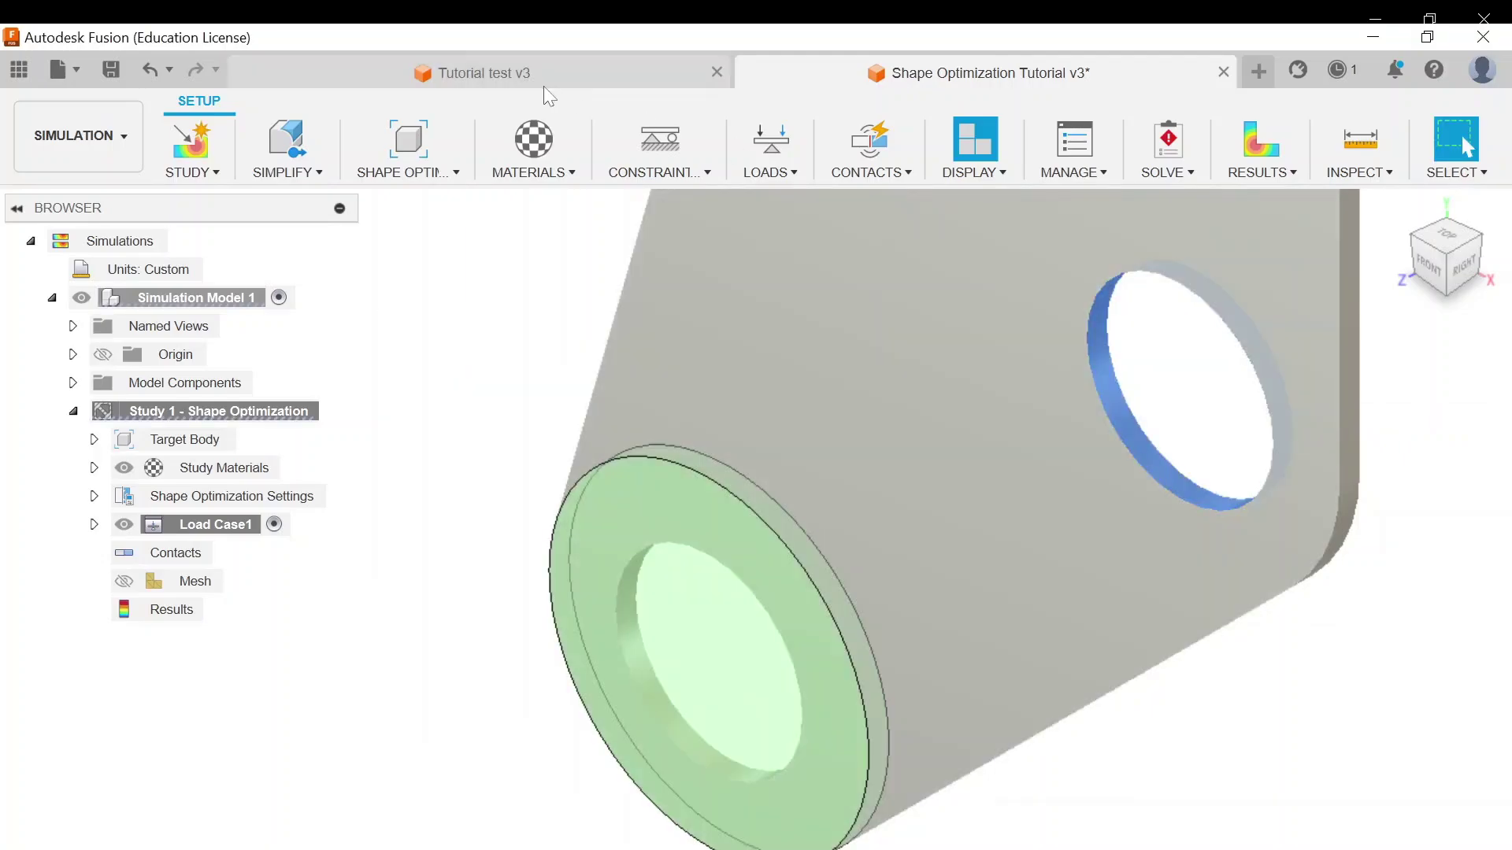
left_click(440, 167)
left_click(398, 222)
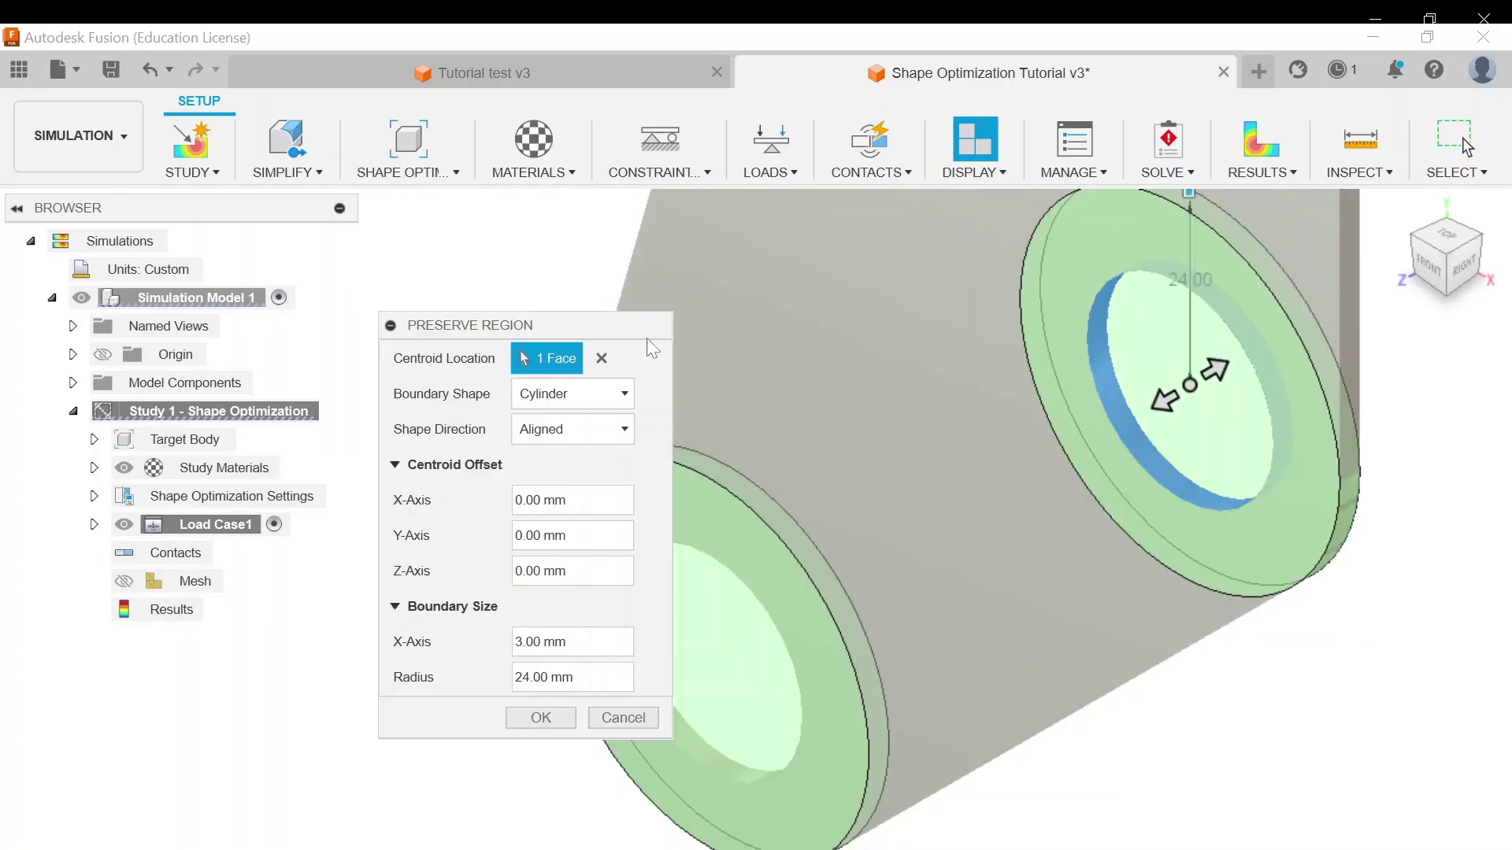
left_click(540, 717)
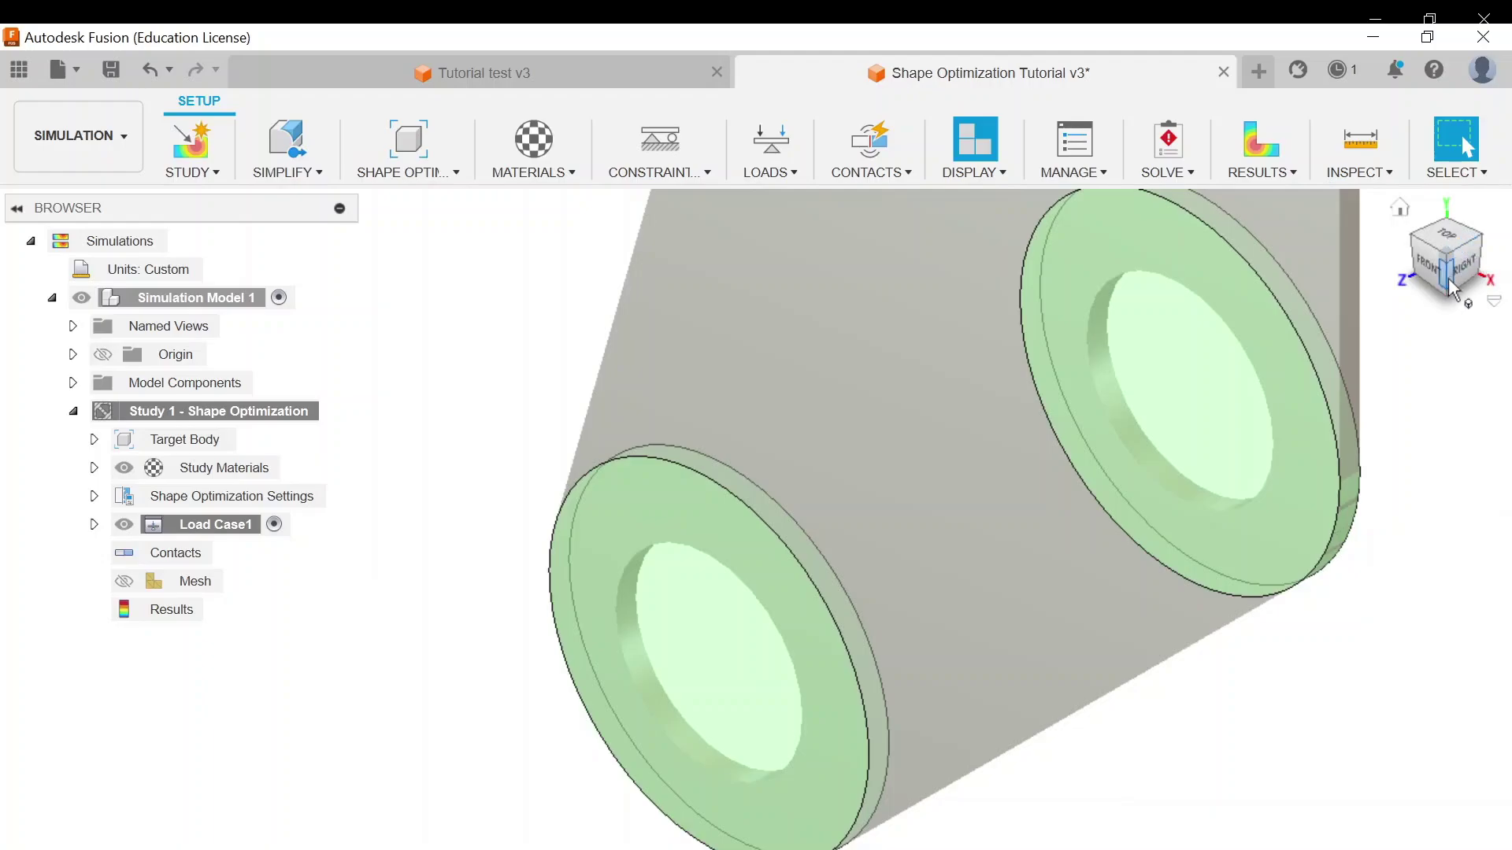
left_click(1455, 297)
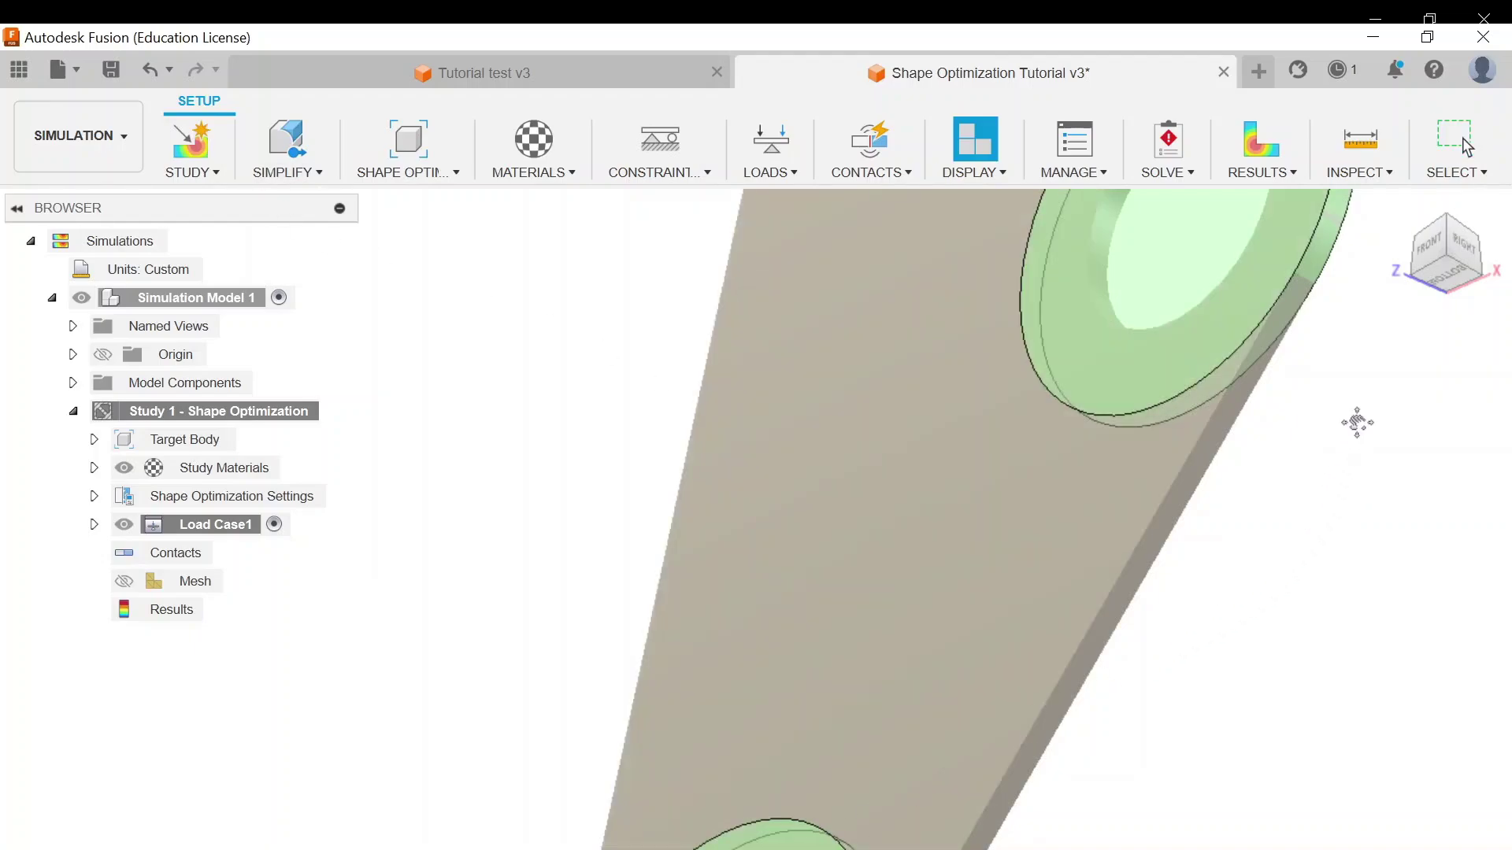
middle_click_drag(1356, 422, 1113, 764)
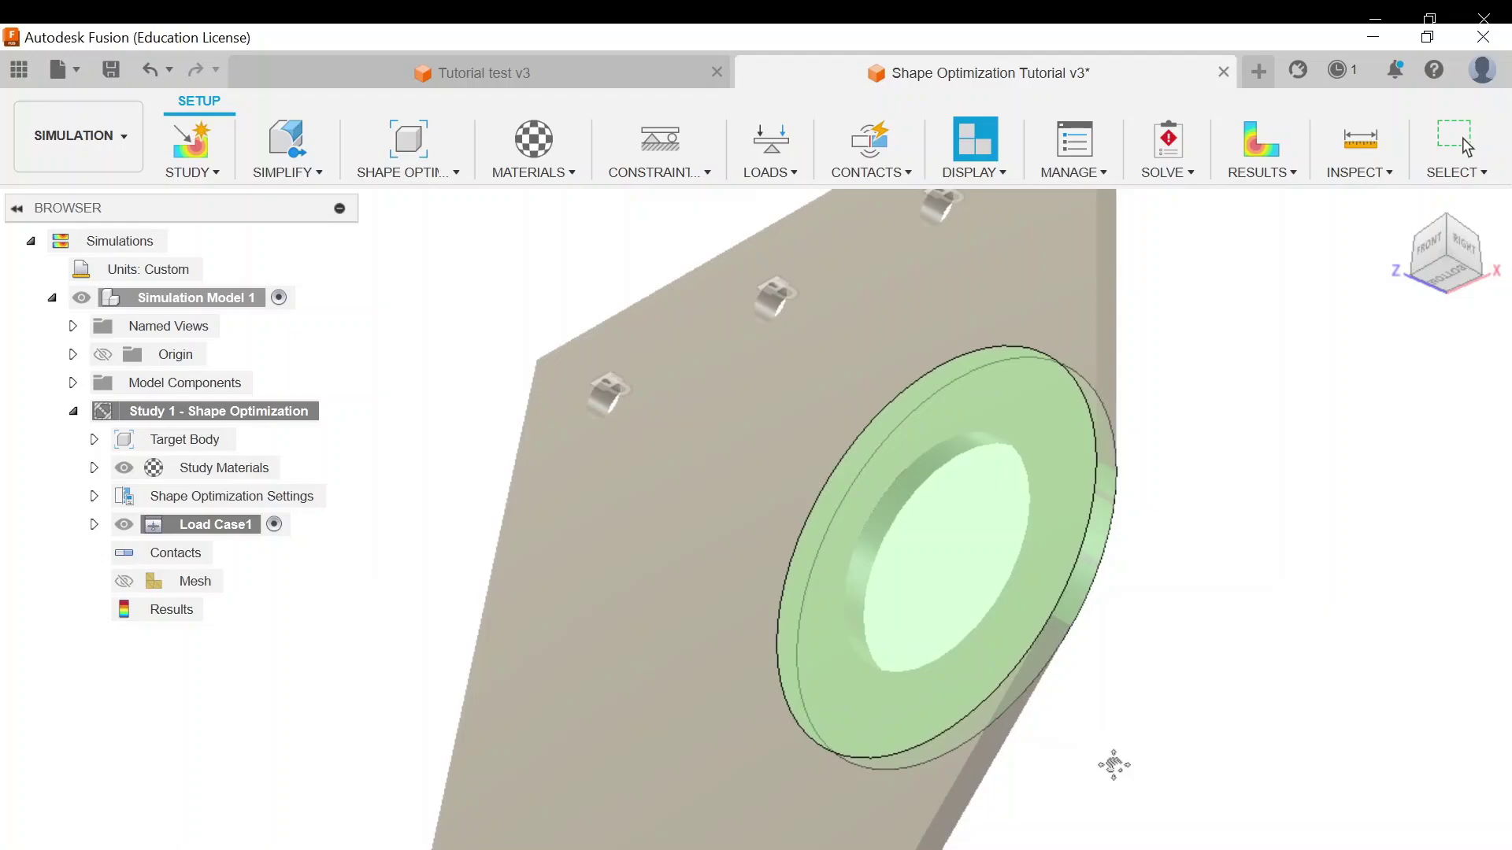
Step: Apply a 200 lbforce structural load to the plate's thin side face
left_click(773, 138)
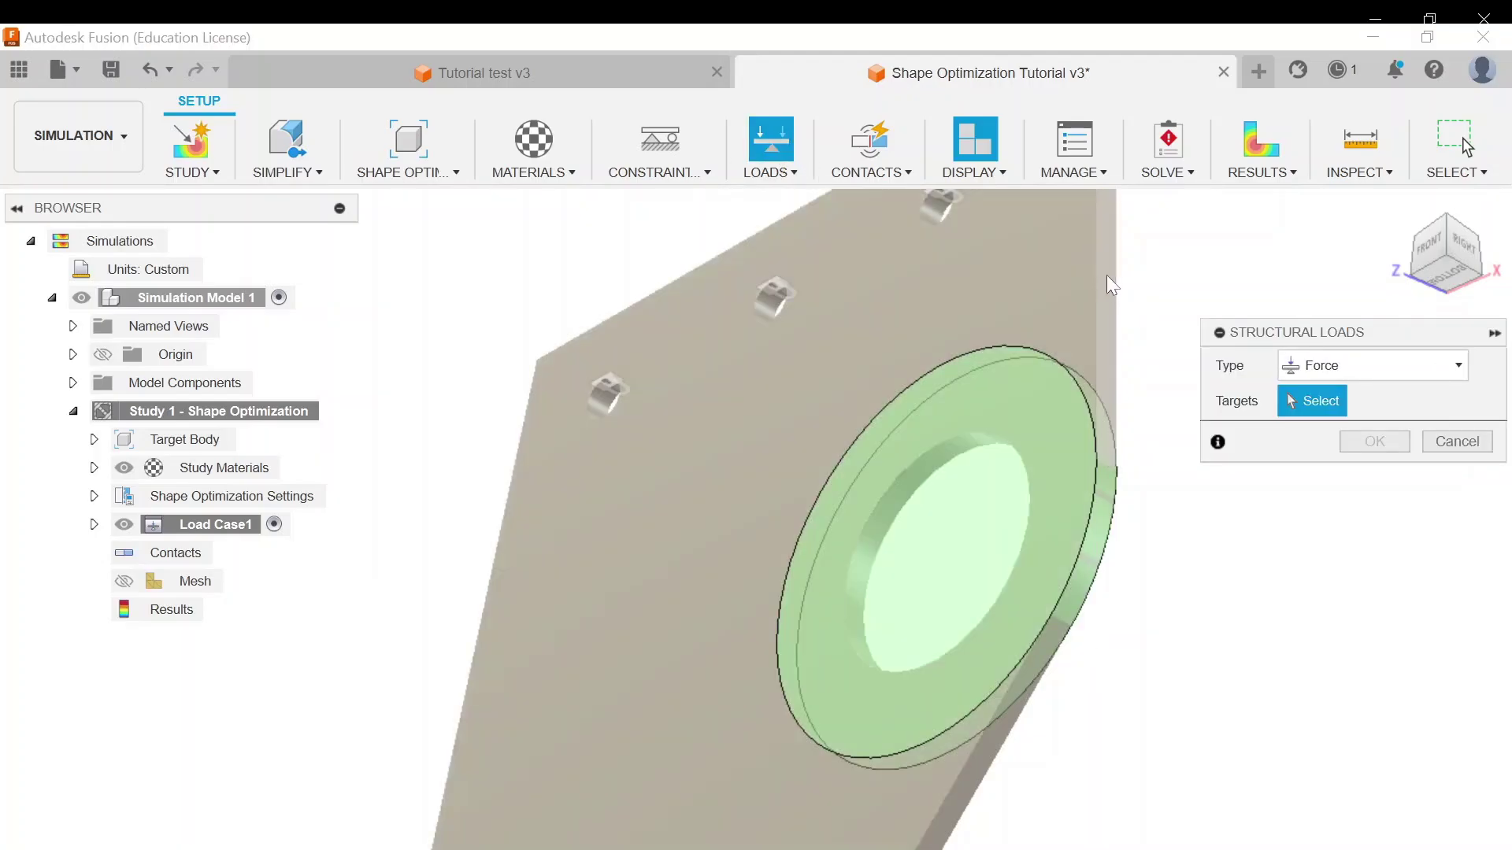
left_click(1107, 276)
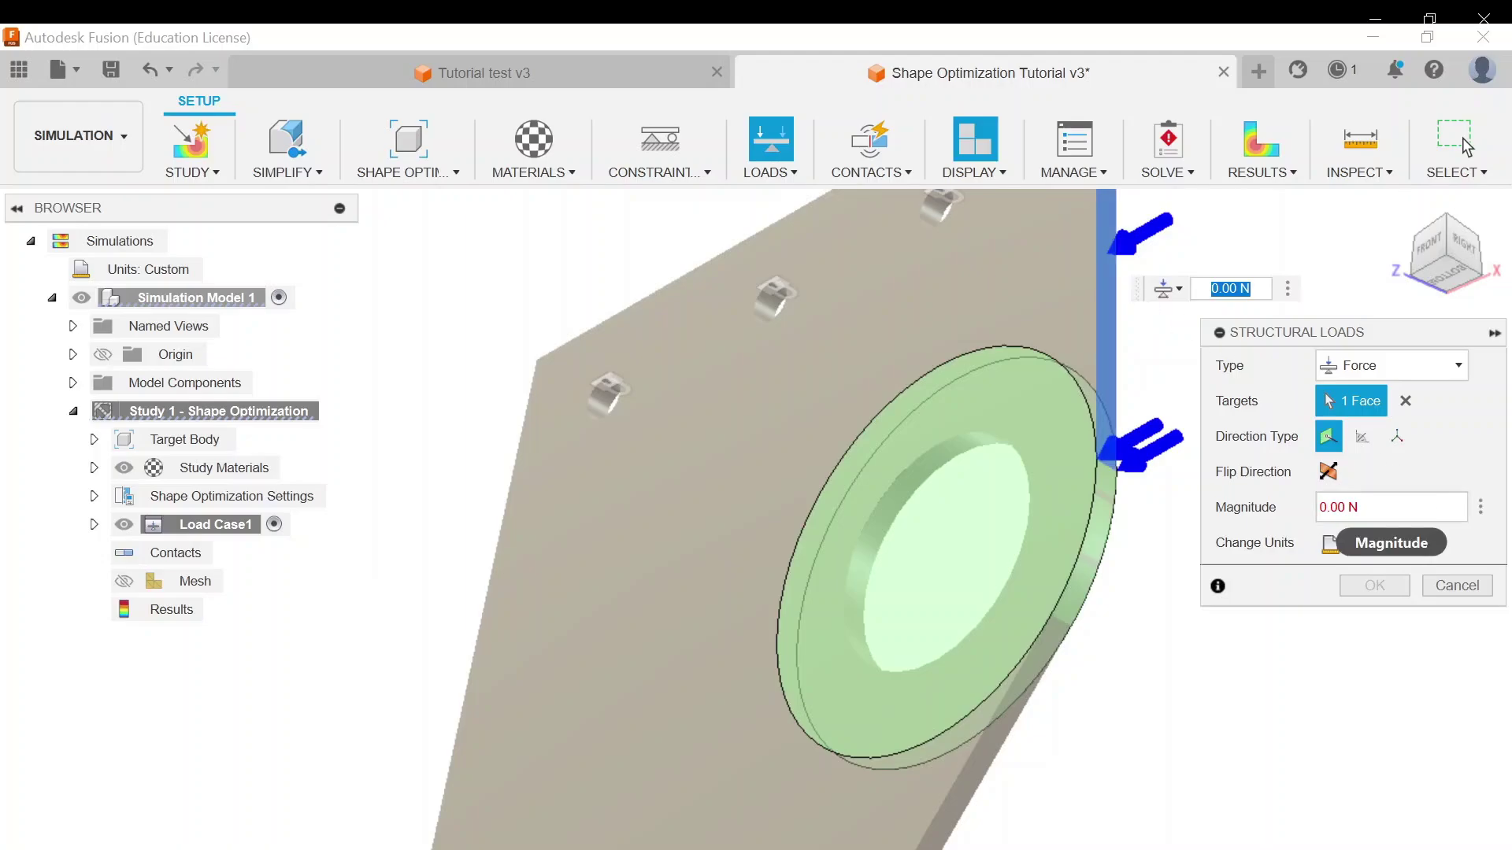
left_click(1482, 511)
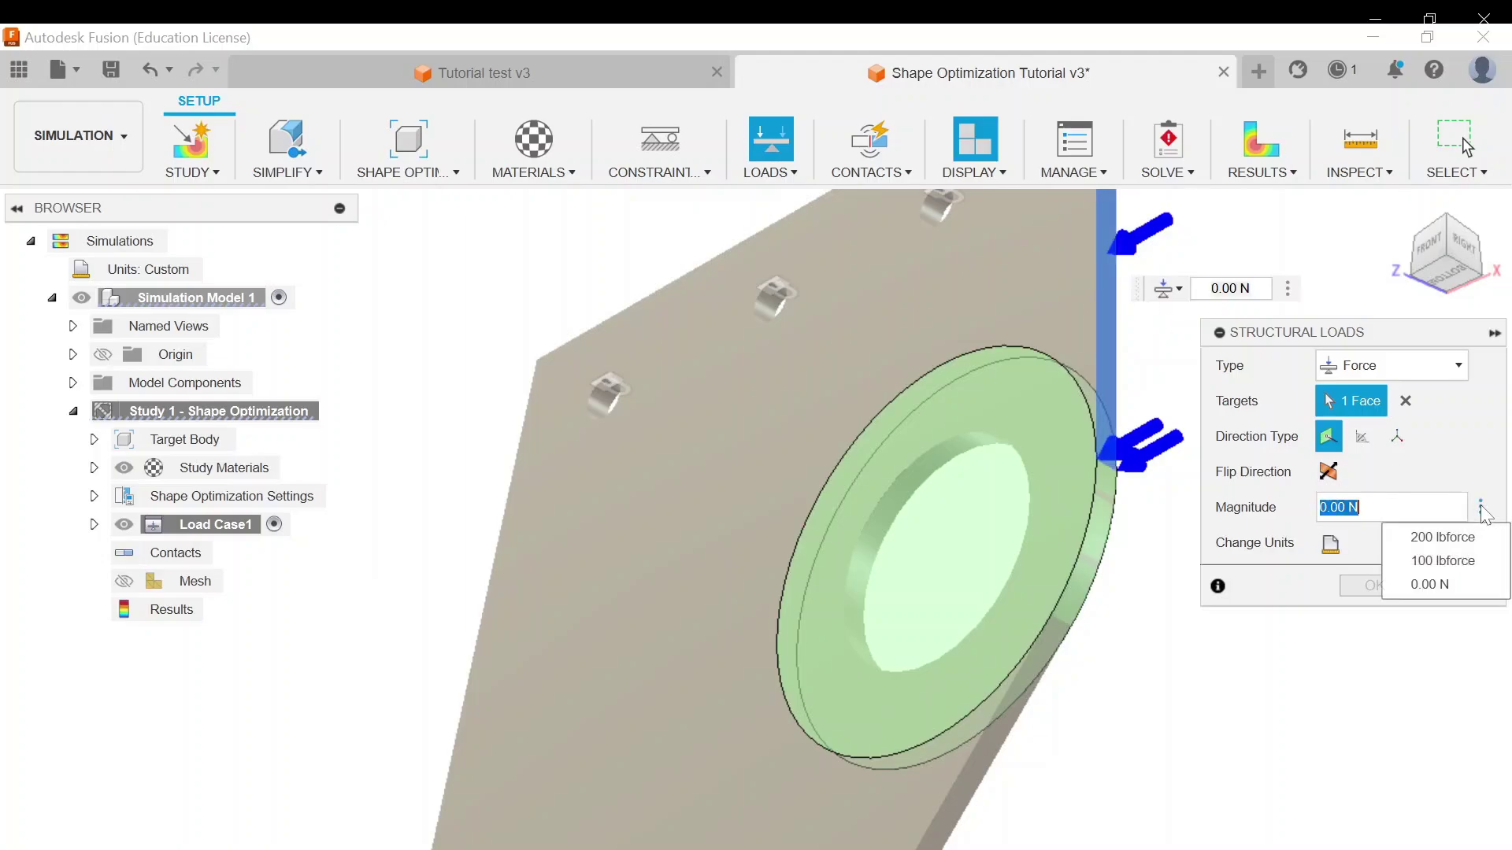
left_click(1453, 538)
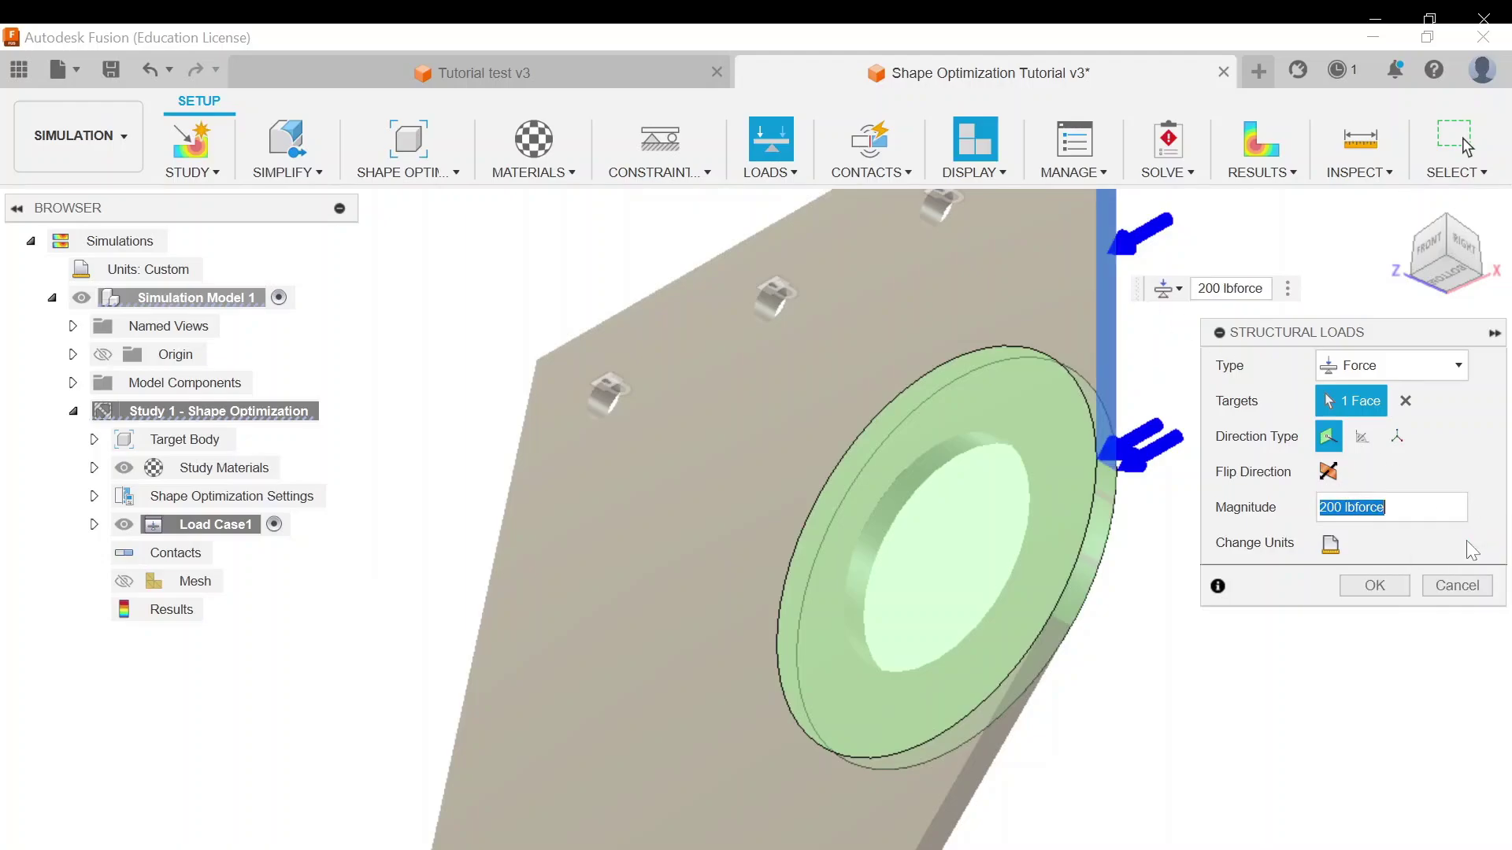
left_click(1381, 584)
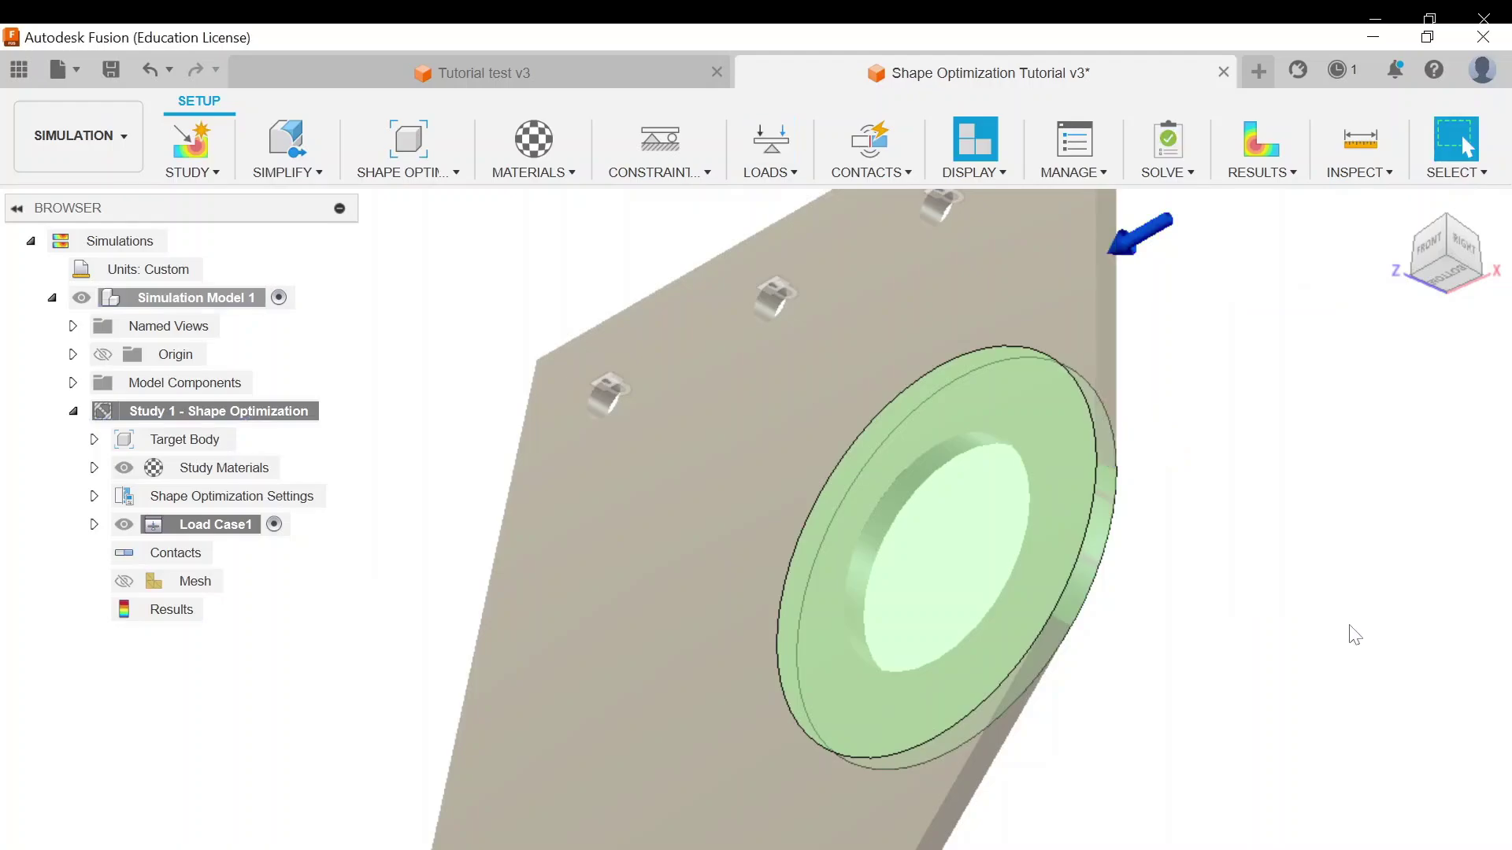
Step: Apply a 100 lbforce structural load to the plate's long lower edge face
scroll(1360, 607, "down", 4)
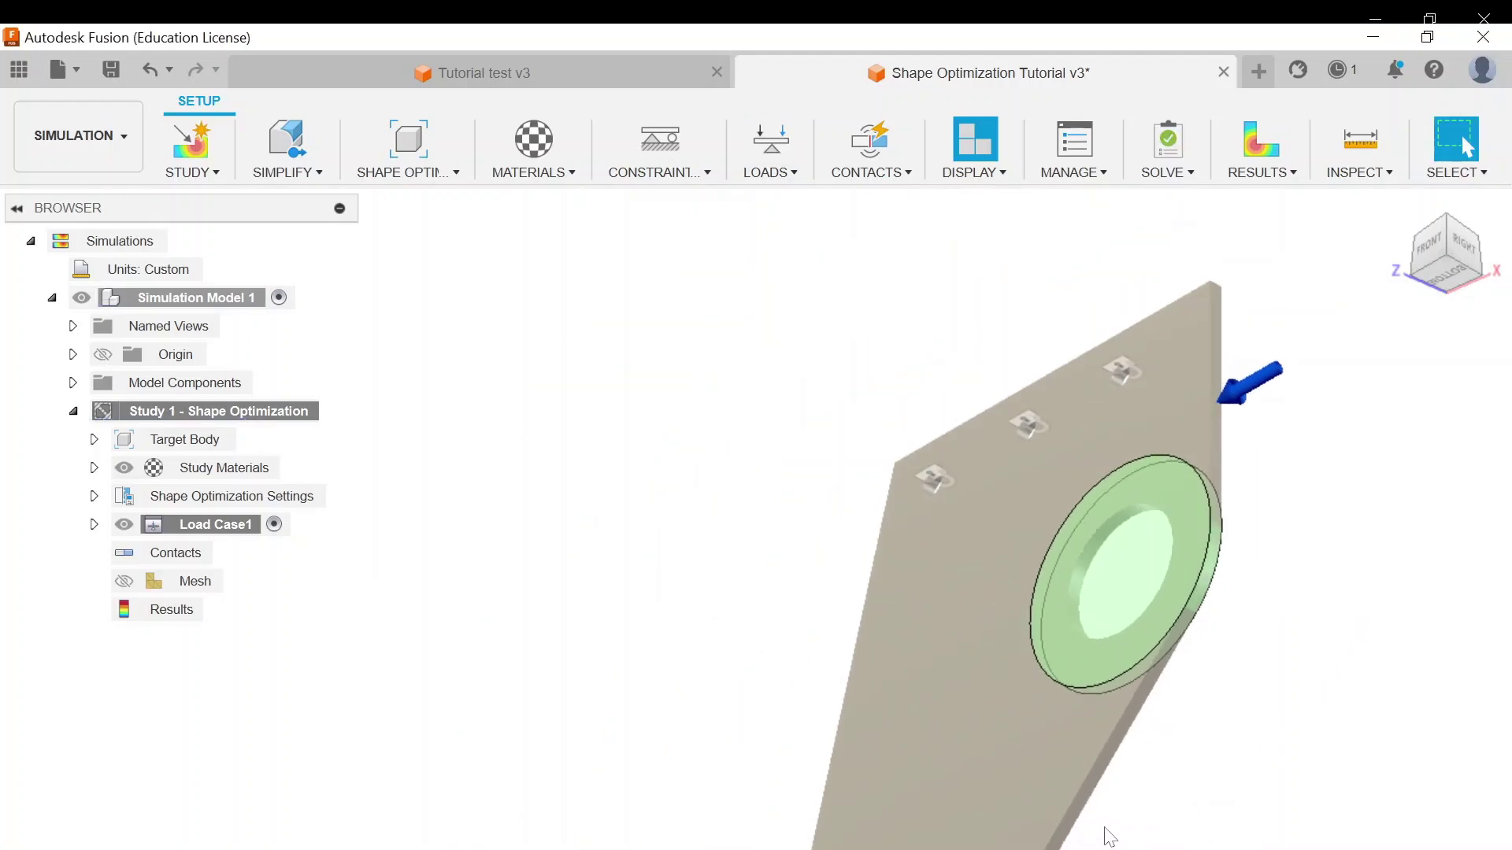
scroll(1103, 833, "up", 3)
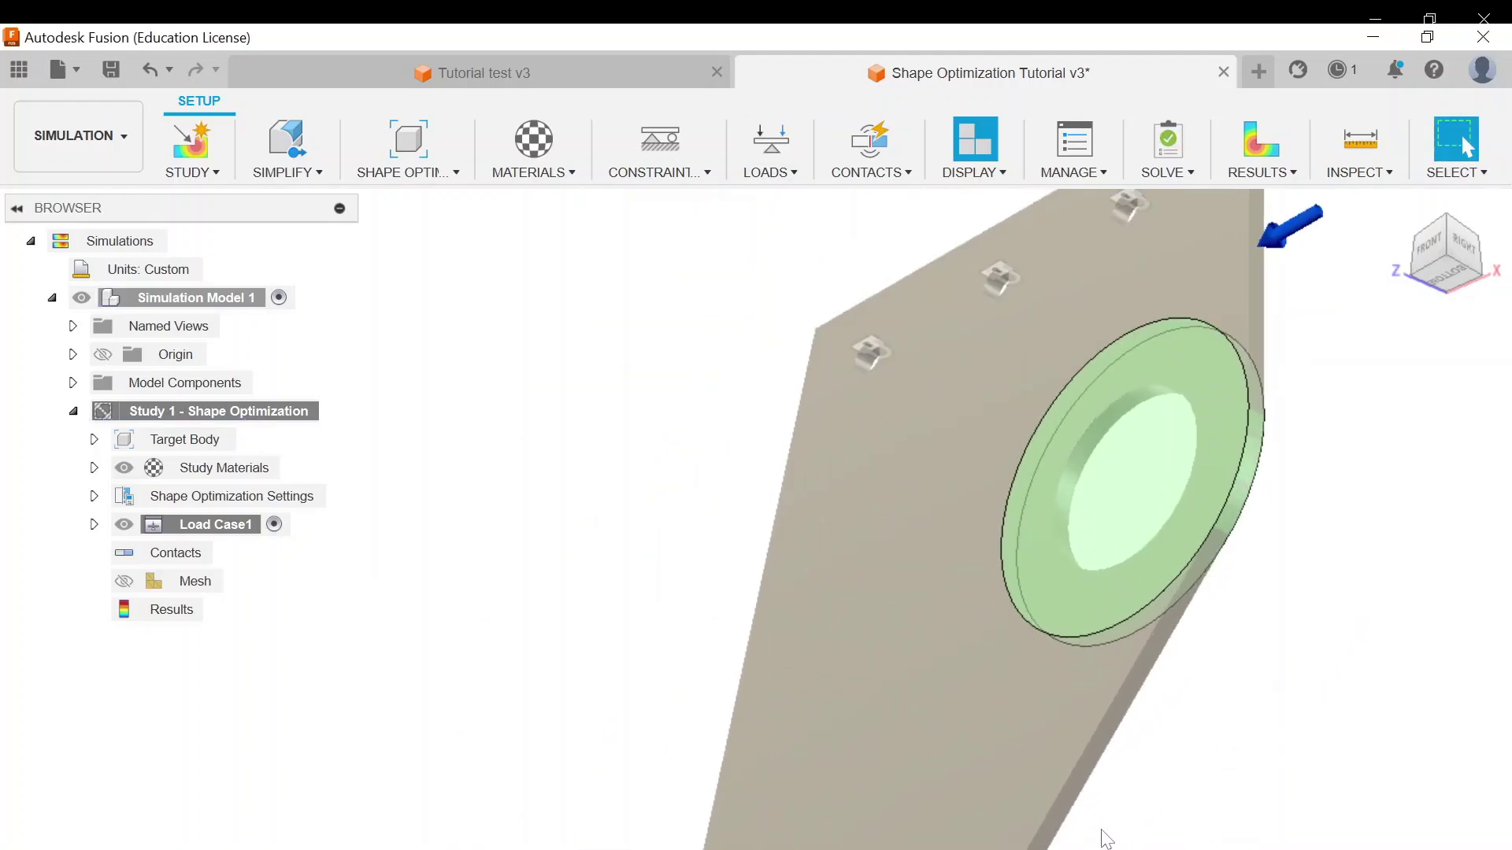
left_click(1055, 818)
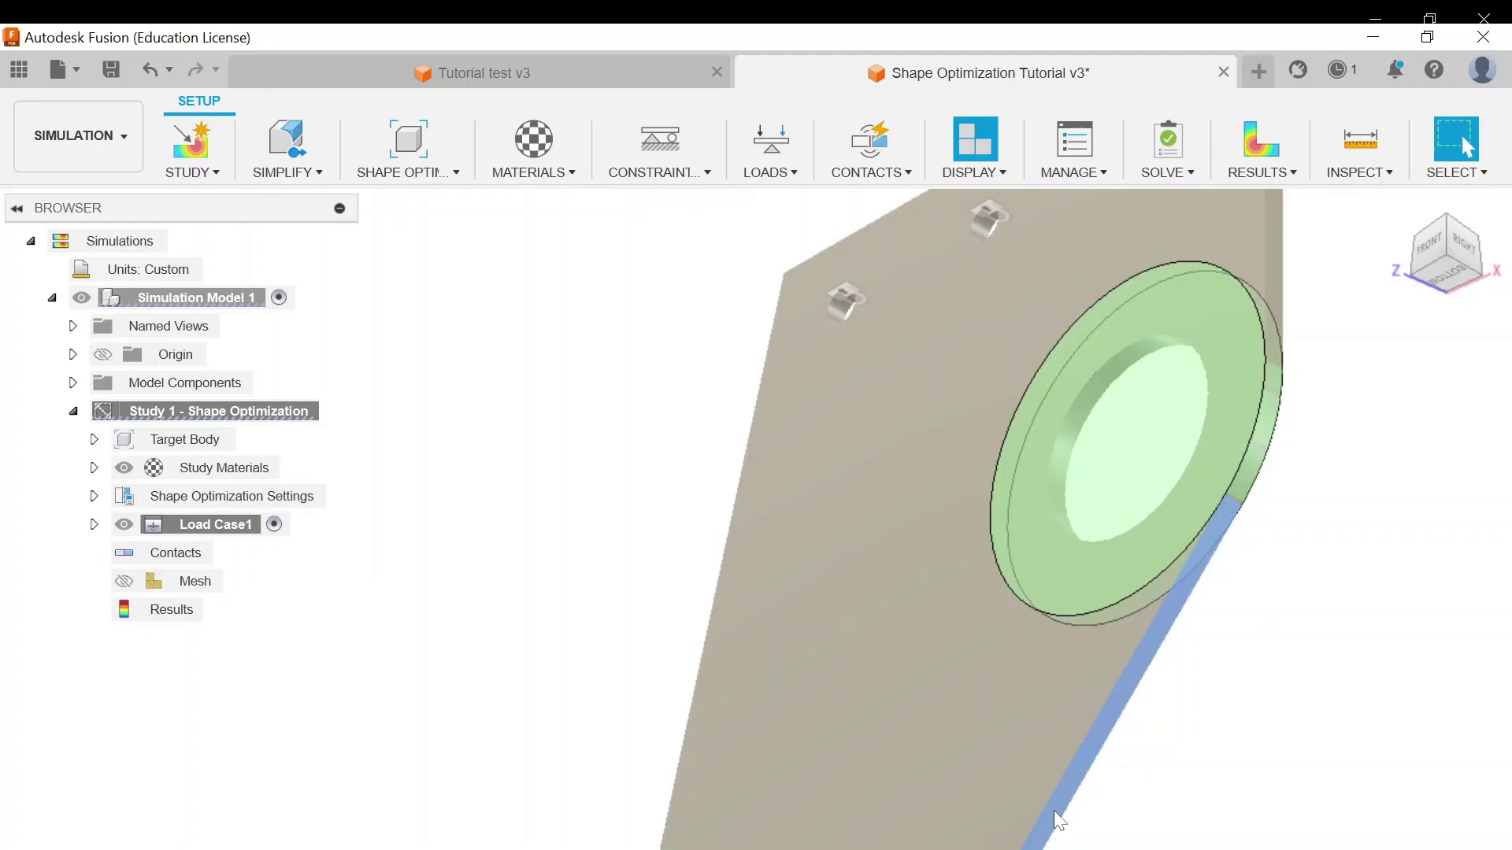
left_click(783, 150)
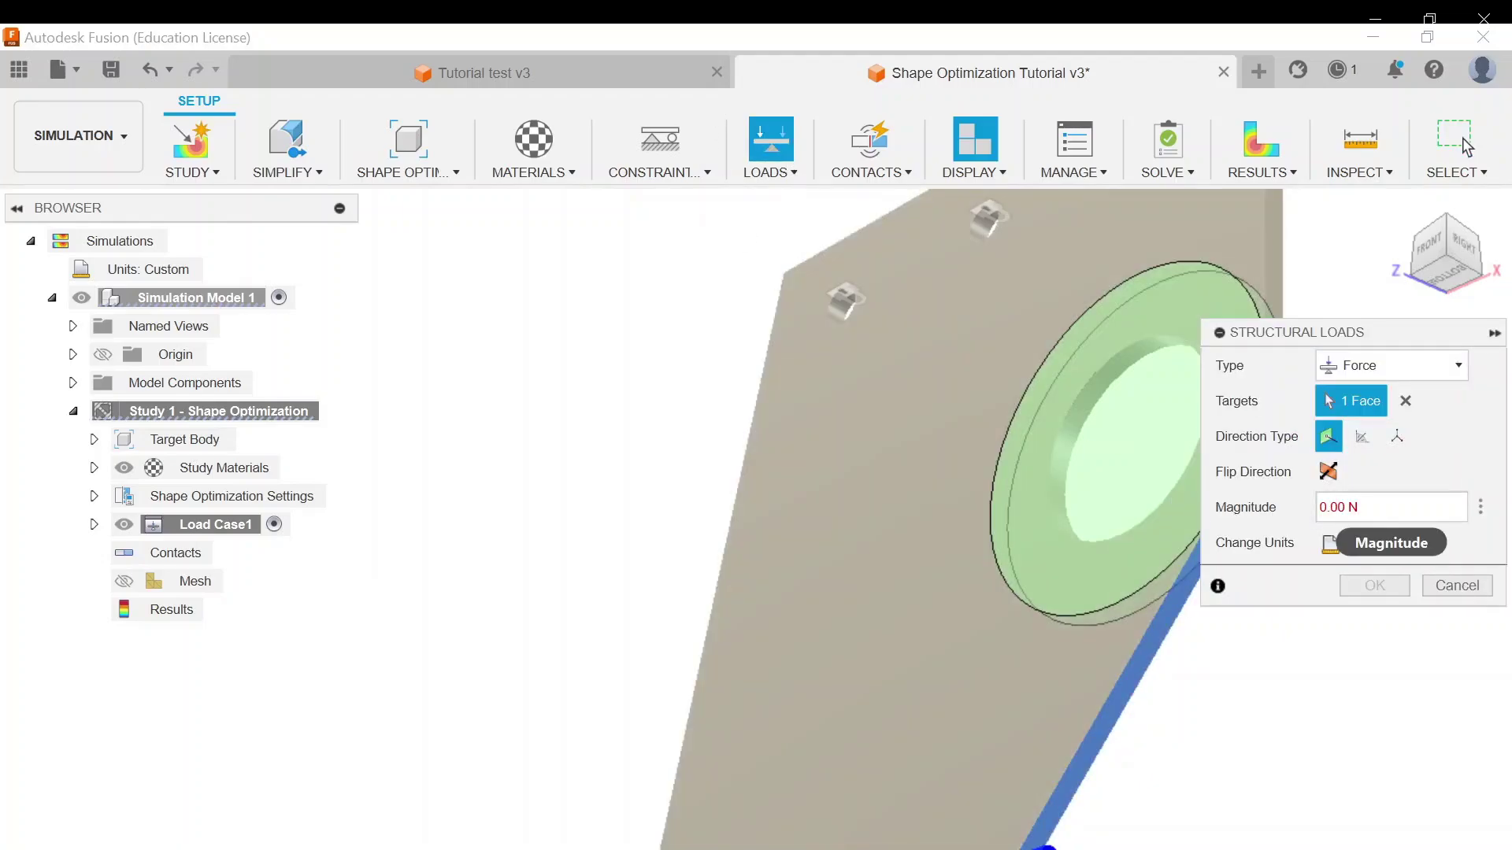
left_click(1481, 510)
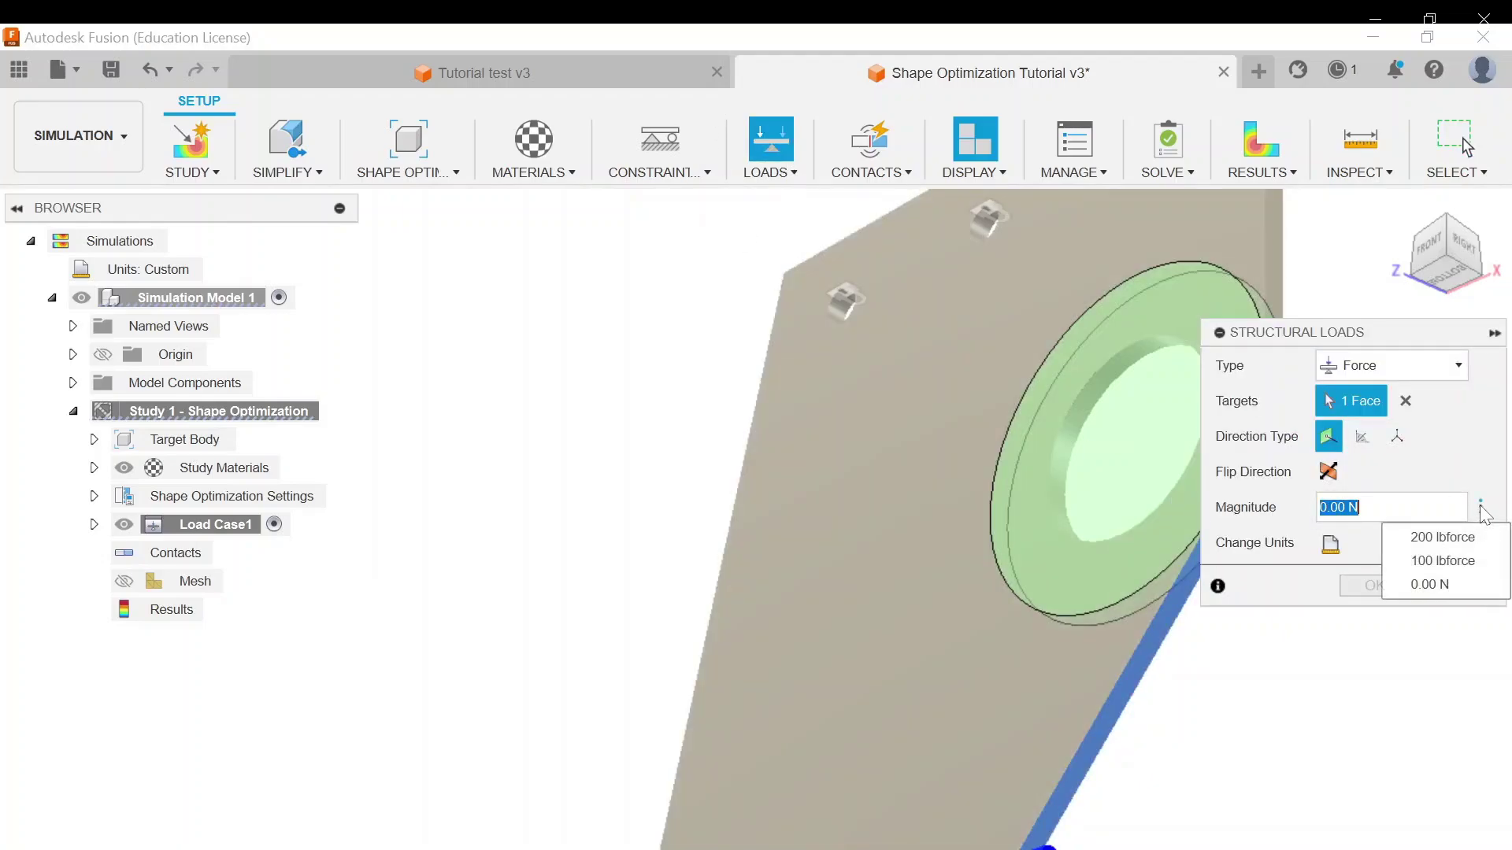
left_click(1458, 558)
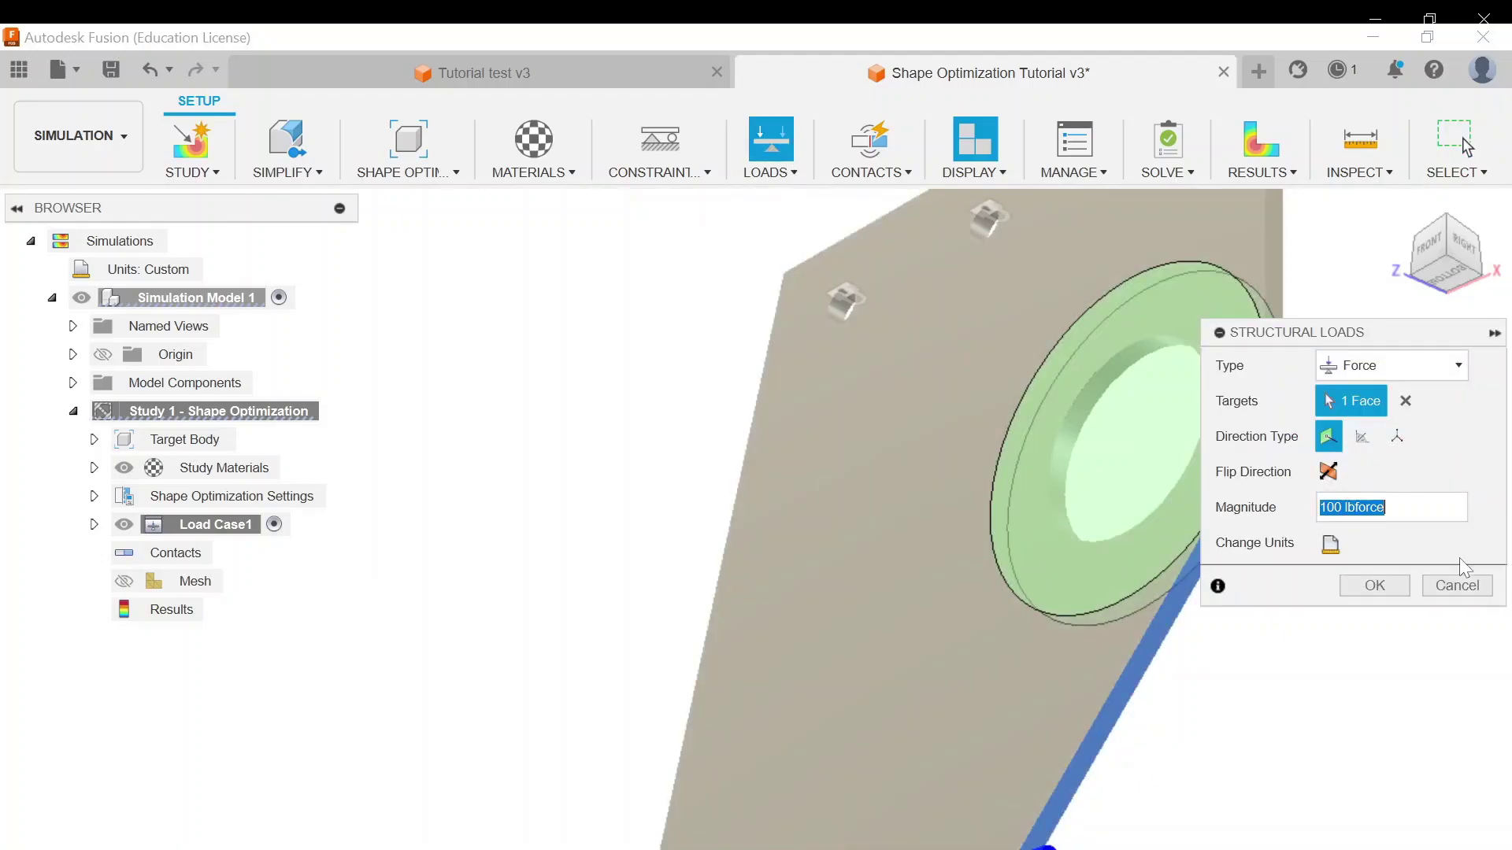
left_click(1372, 587)
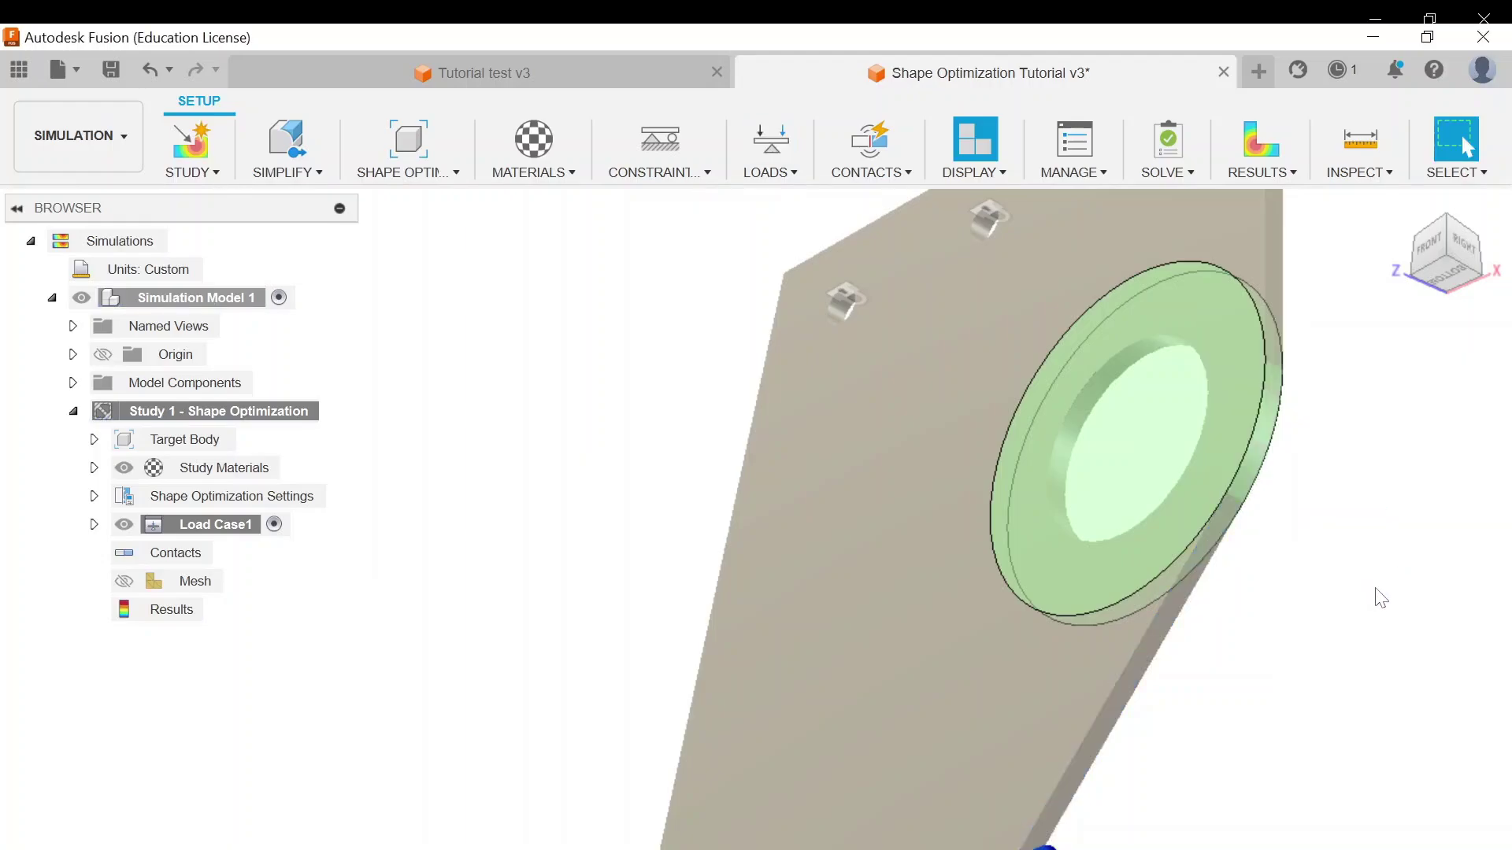
Step: Compute and solve the study, showing results with a 68.22% mass ratio and 0.059 kg mass
left_click(1286, 173)
left_click(1282, 202)
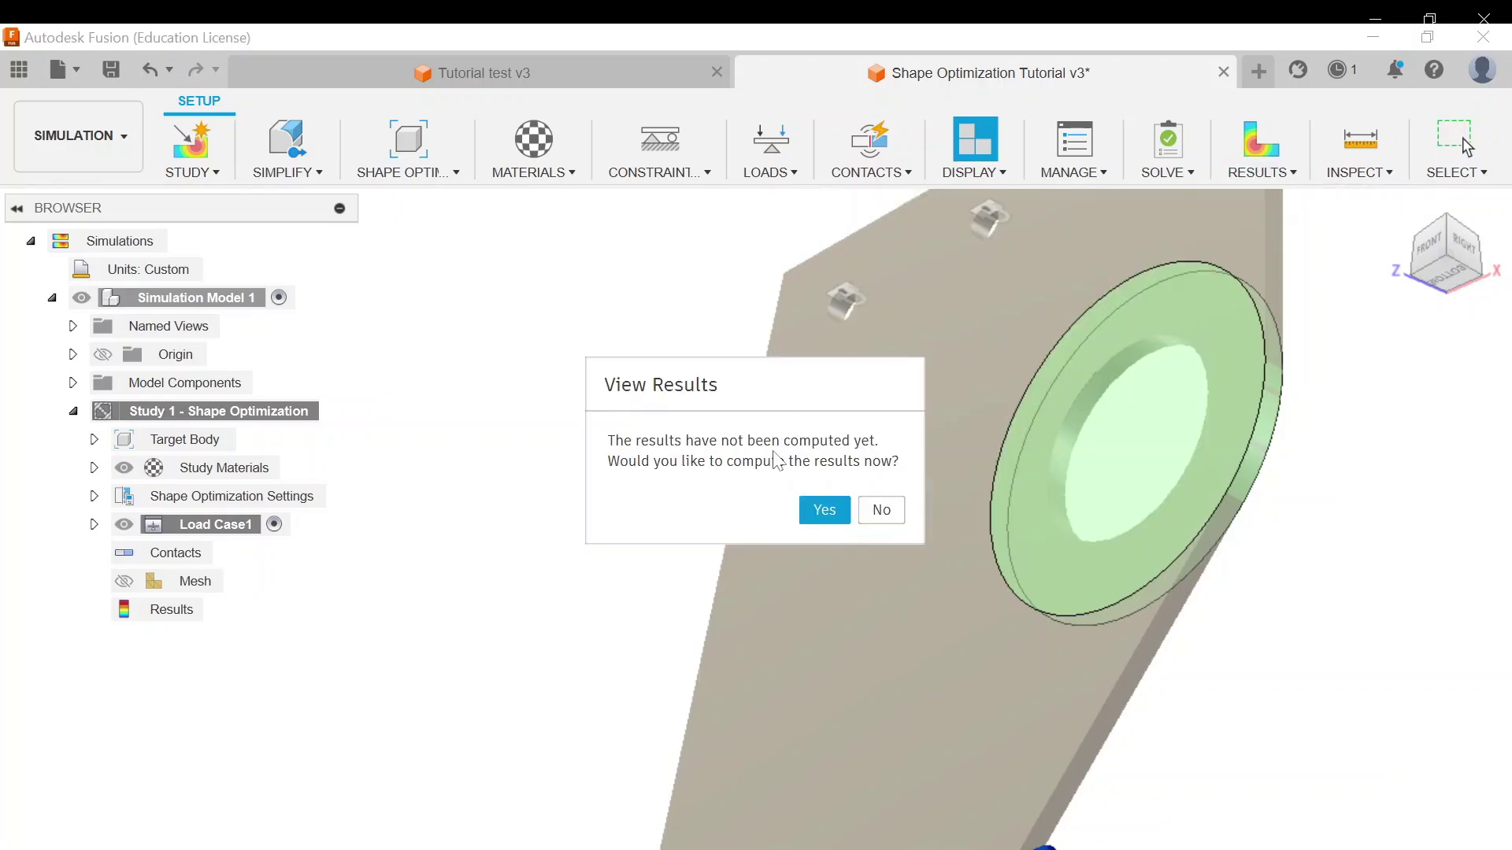
left_click(824, 510)
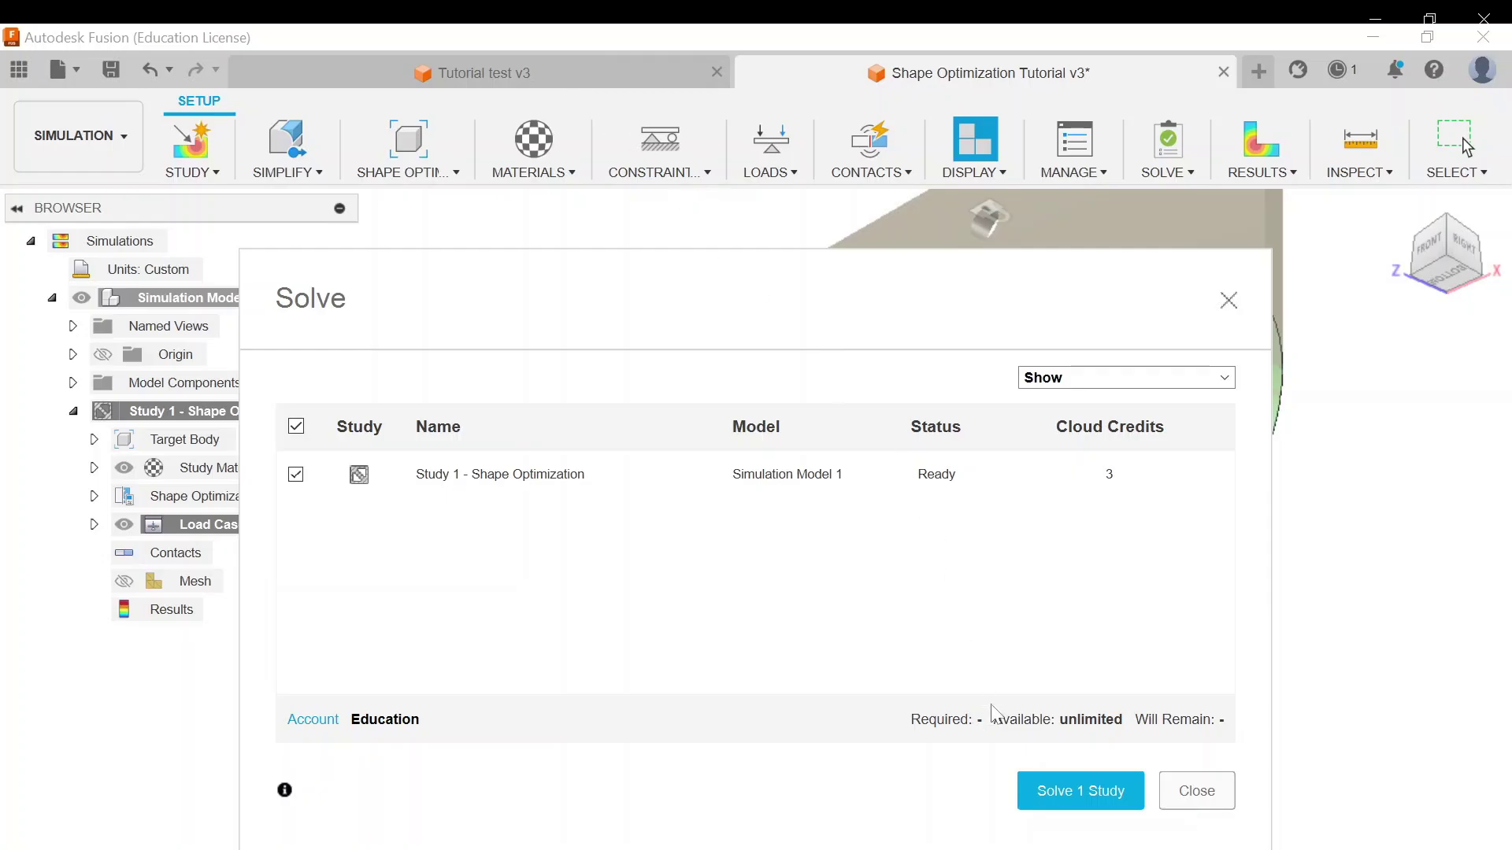
left_click(1215, 805)
left_click(491, 66)
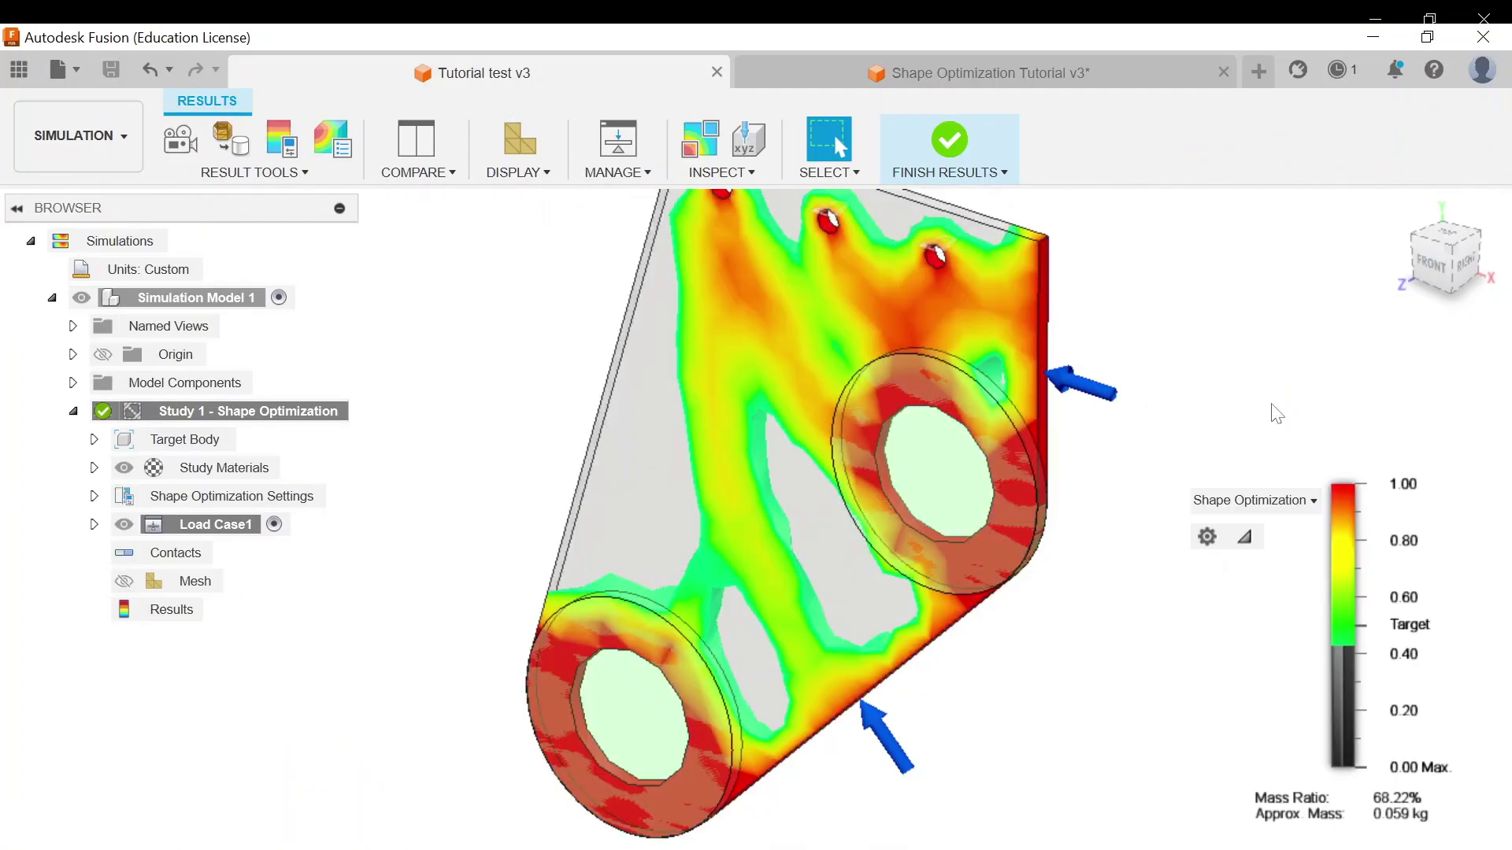
Step: Drag the legend's Target marker down, then back up, to reach a 67.17% mass ratio
mouse_move(1319, 642)
mouse_move(1327, 644)
left_mouse_down()
mouse_move(1329, 768)
mouse_move(1360, 673)
left_mouse_up()
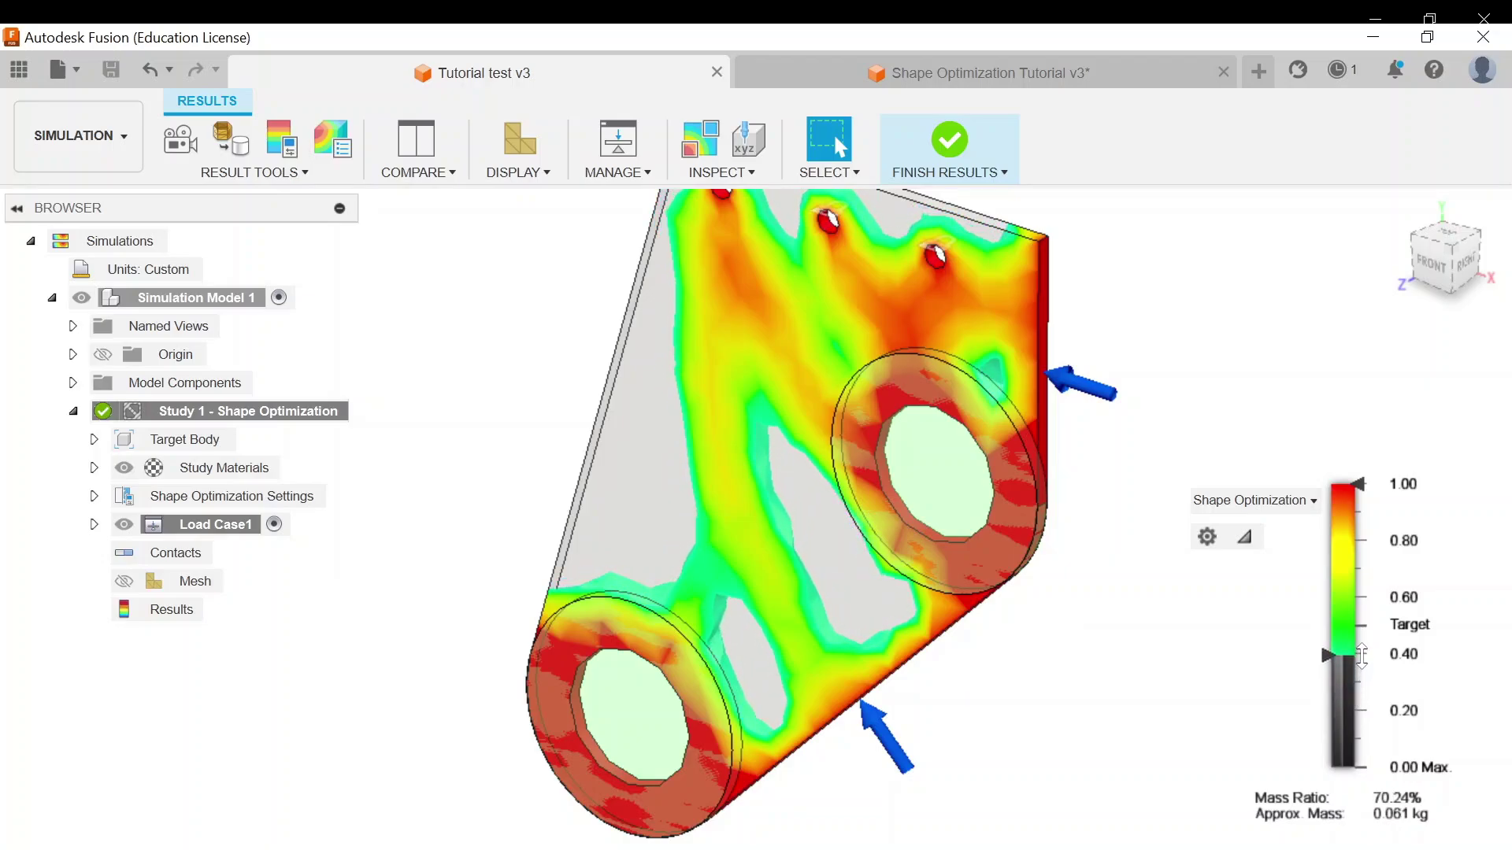
mouse_move(1361, 655)
left_mouse_down()
mouse_move(1354, 693)
mouse_move(1368, 640)
left_mouse_up()
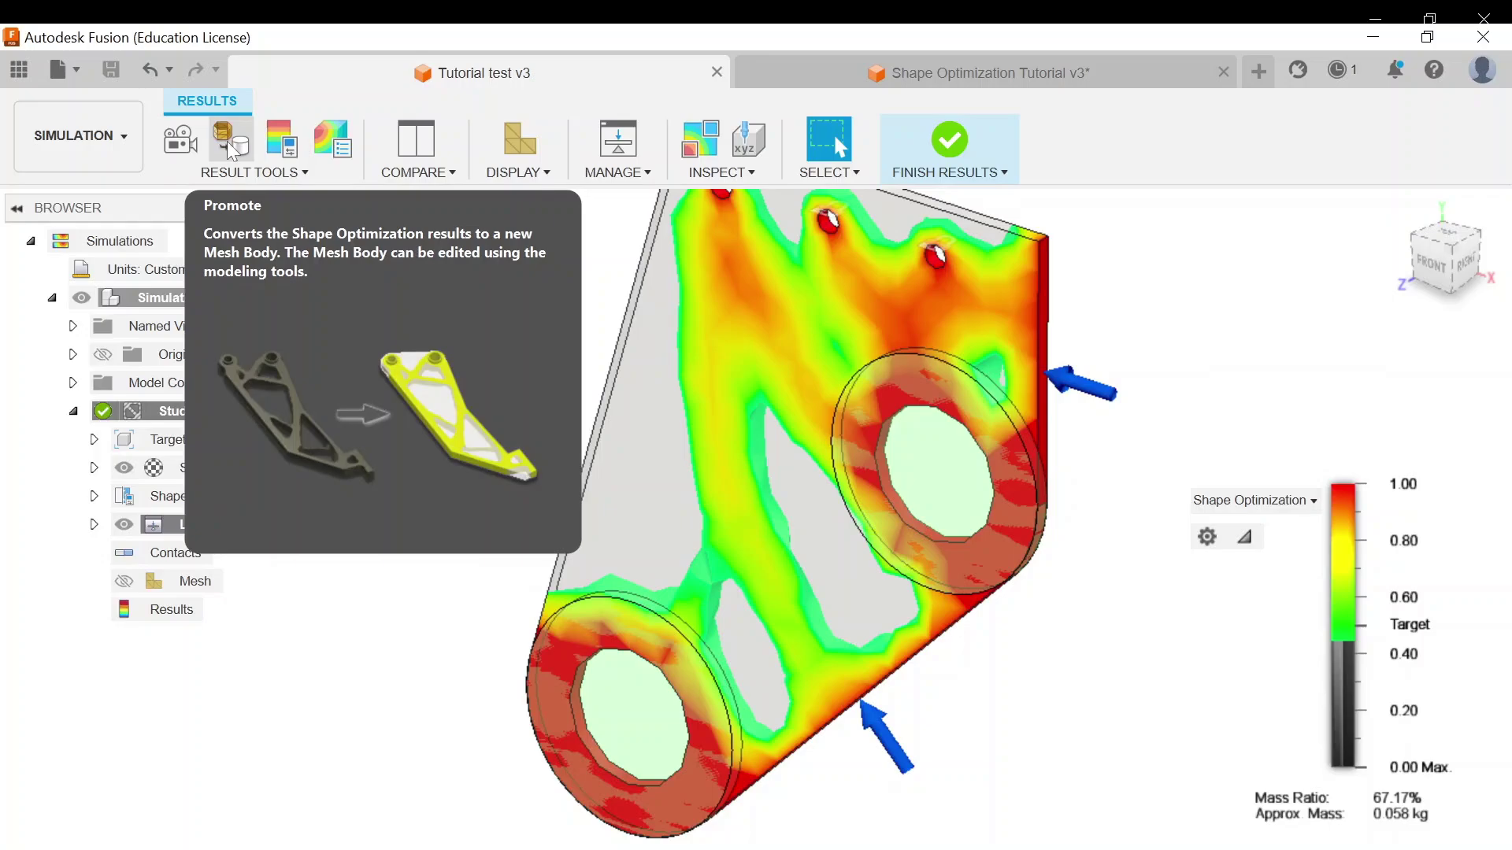
Step: Promote the optimization result as a mesh object into the Design Workspace
left_click(225, 140)
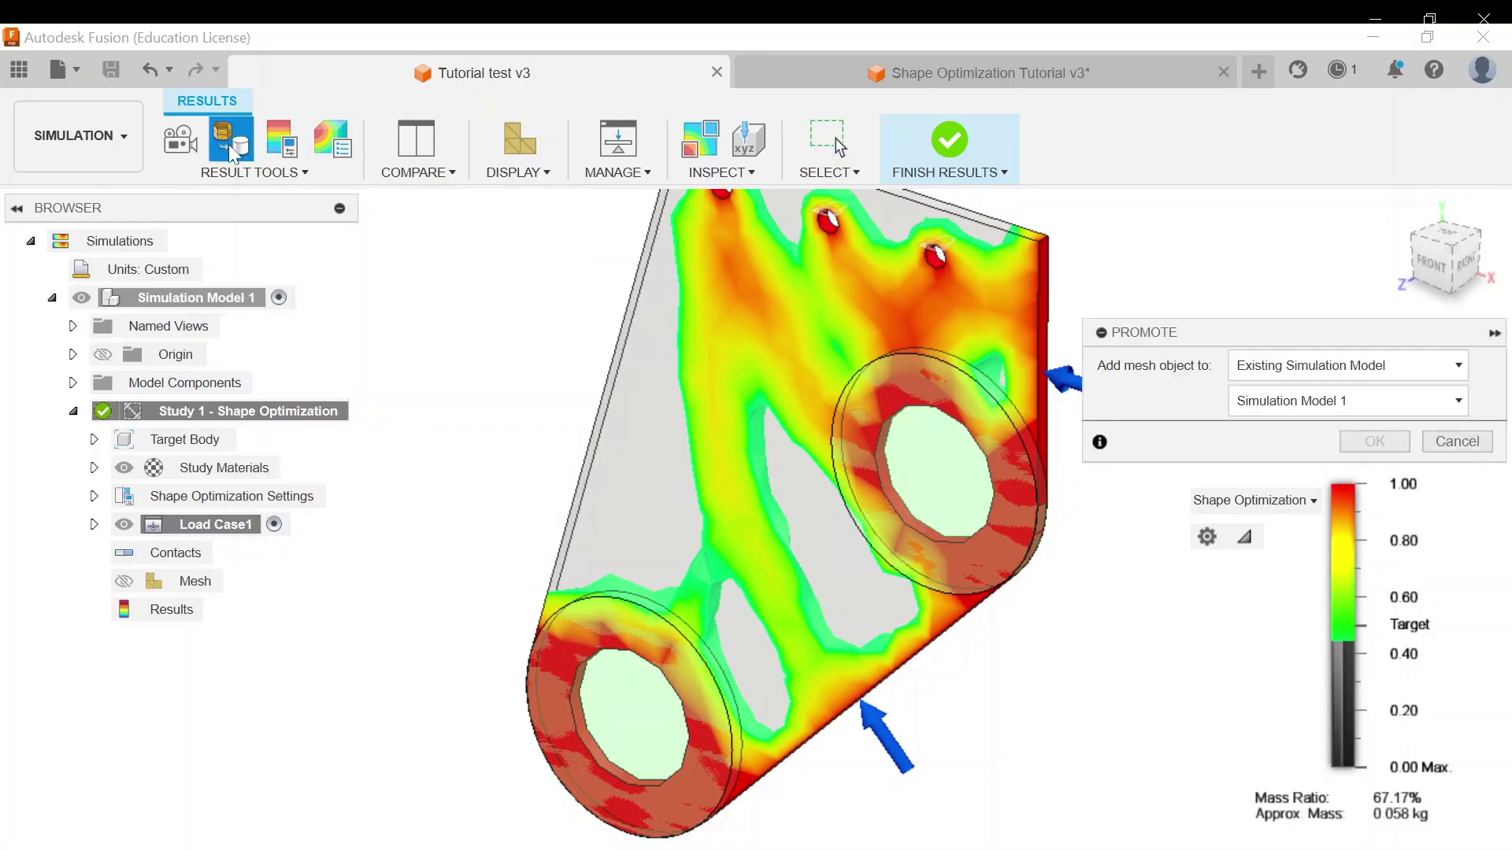
left_click(1268, 366)
left_click(1280, 394)
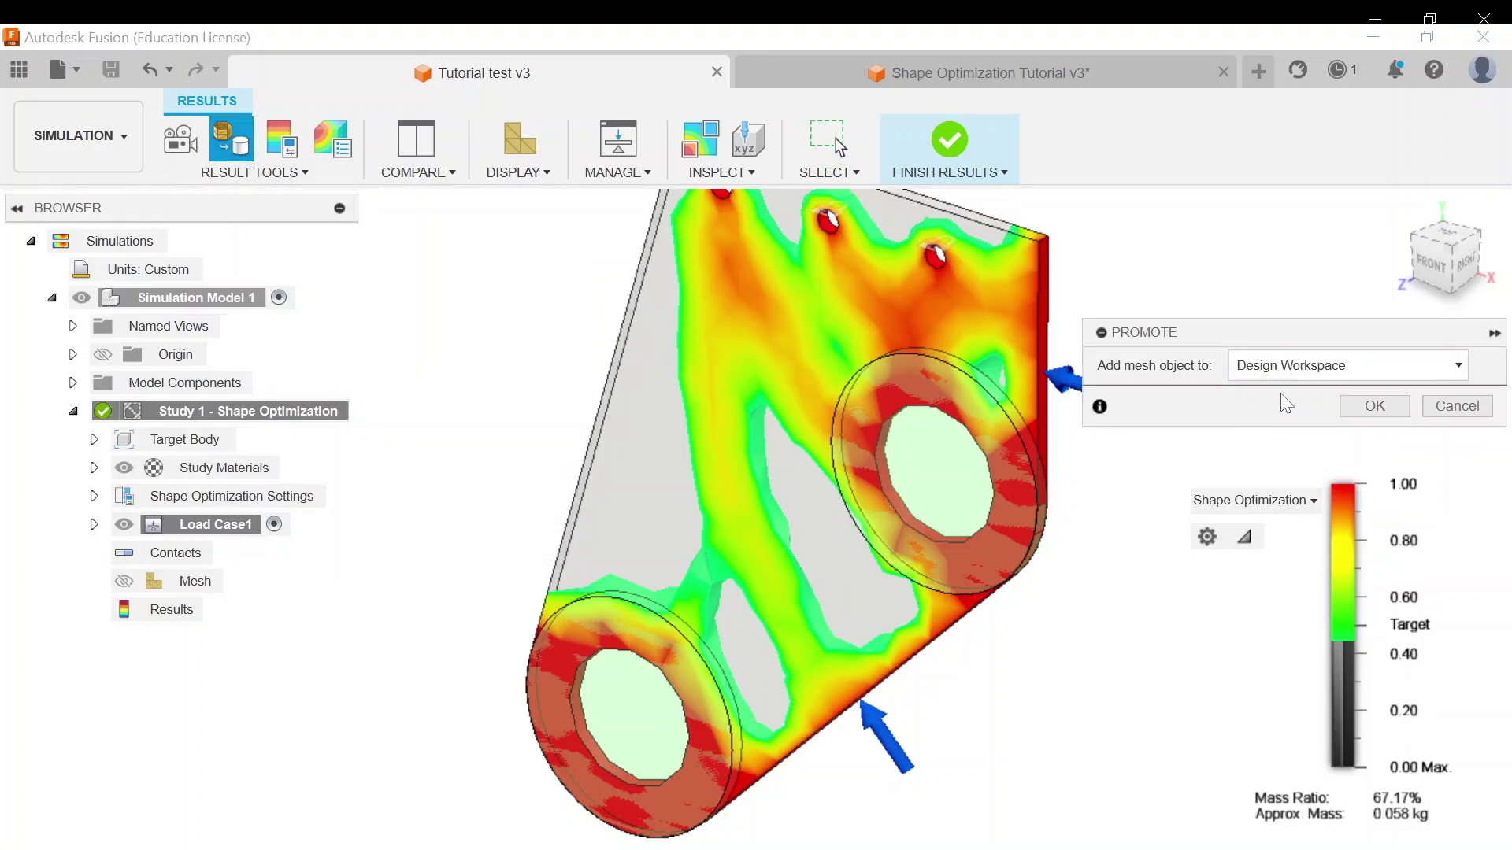
left_click(1374, 408)
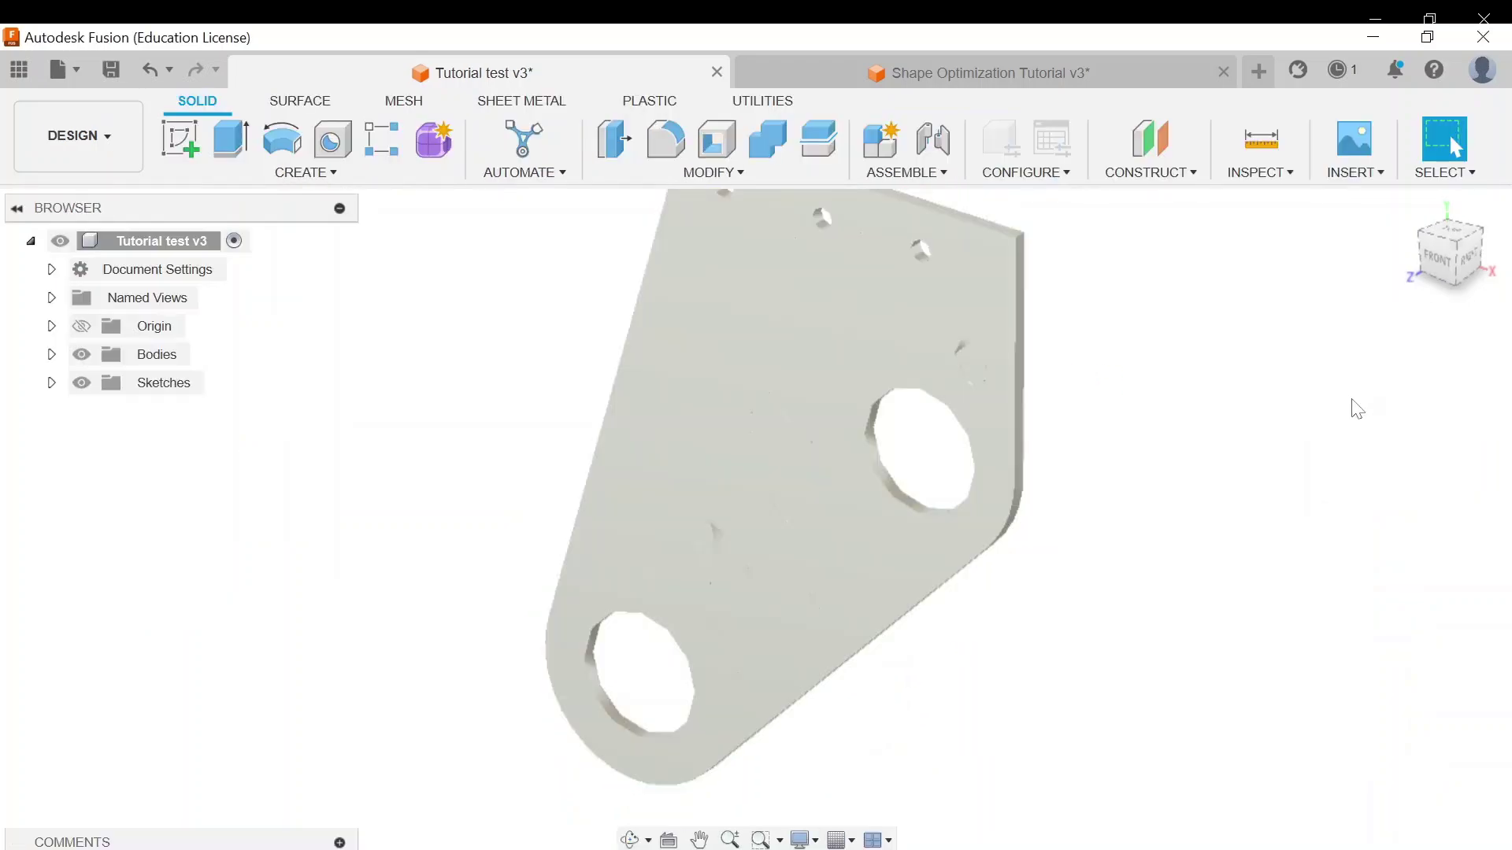
Step: Hide Body1 in the Bodies folder so only the optimized mesh body shows
left_click(51, 354)
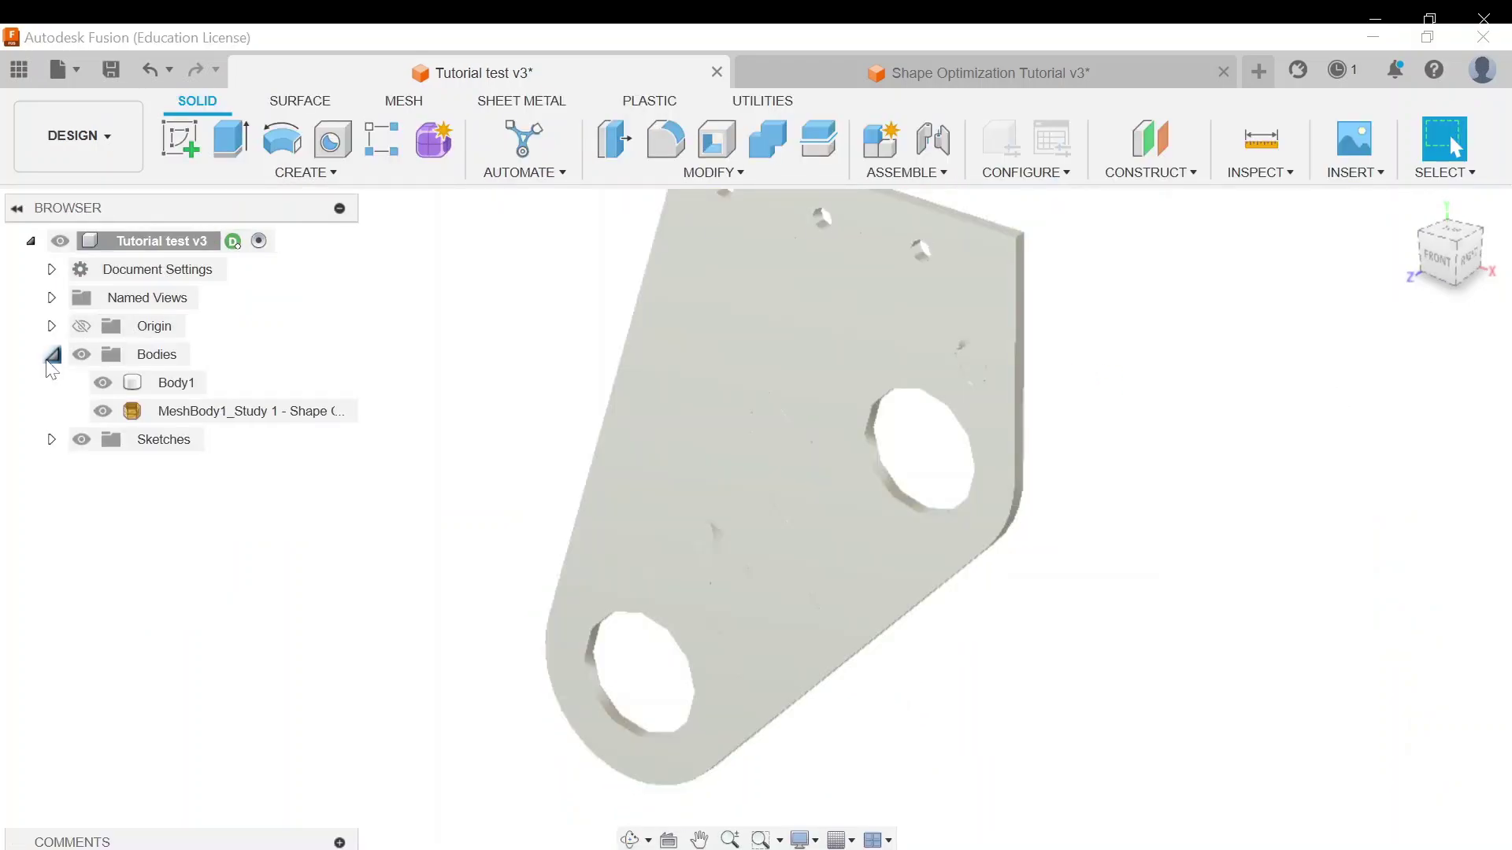
left_click(174, 386)
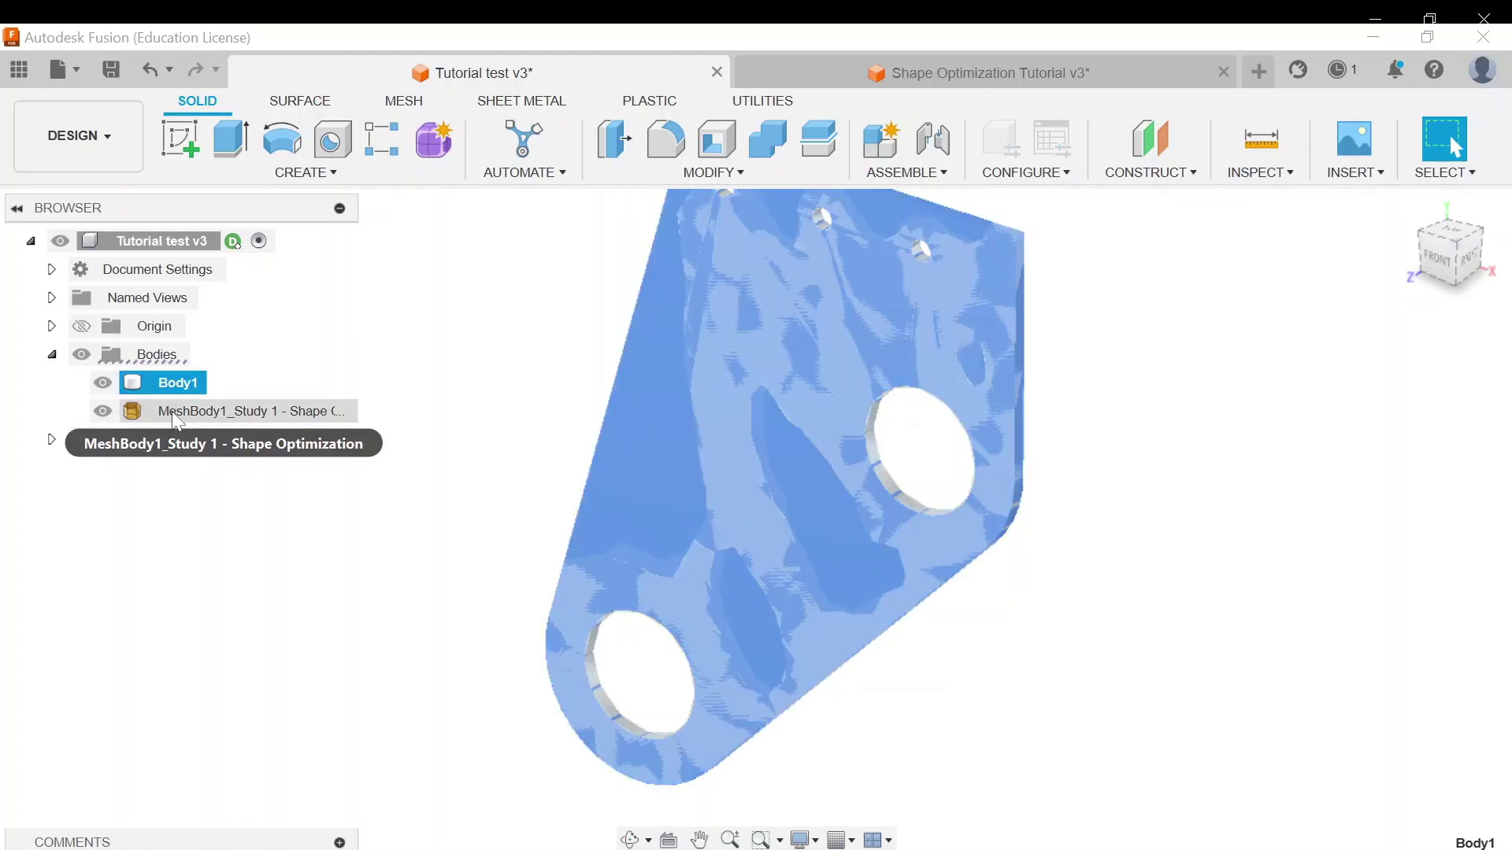
left_click(172, 411)
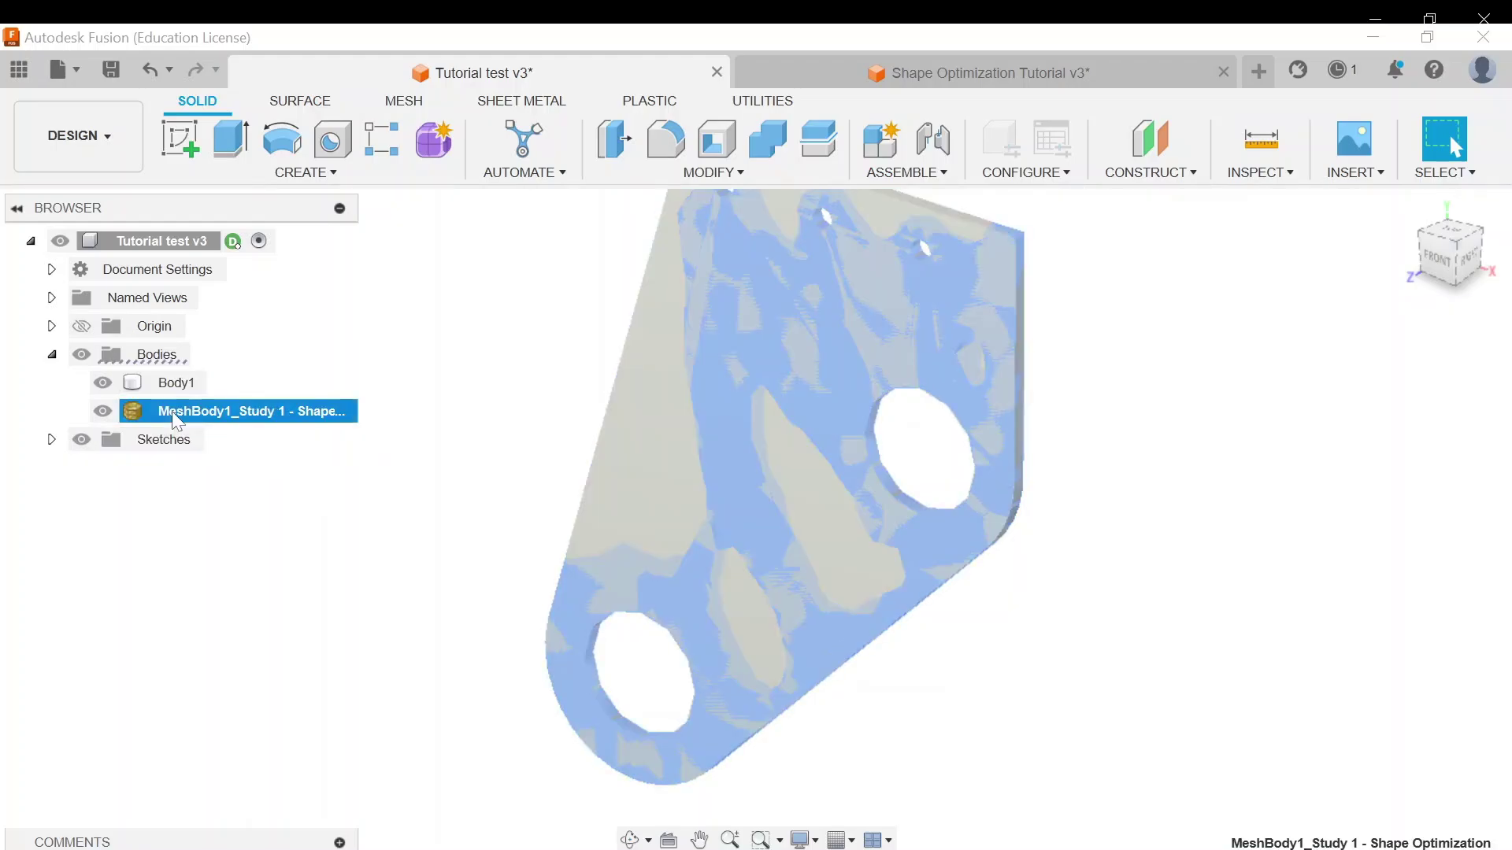
left_click(170, 383)
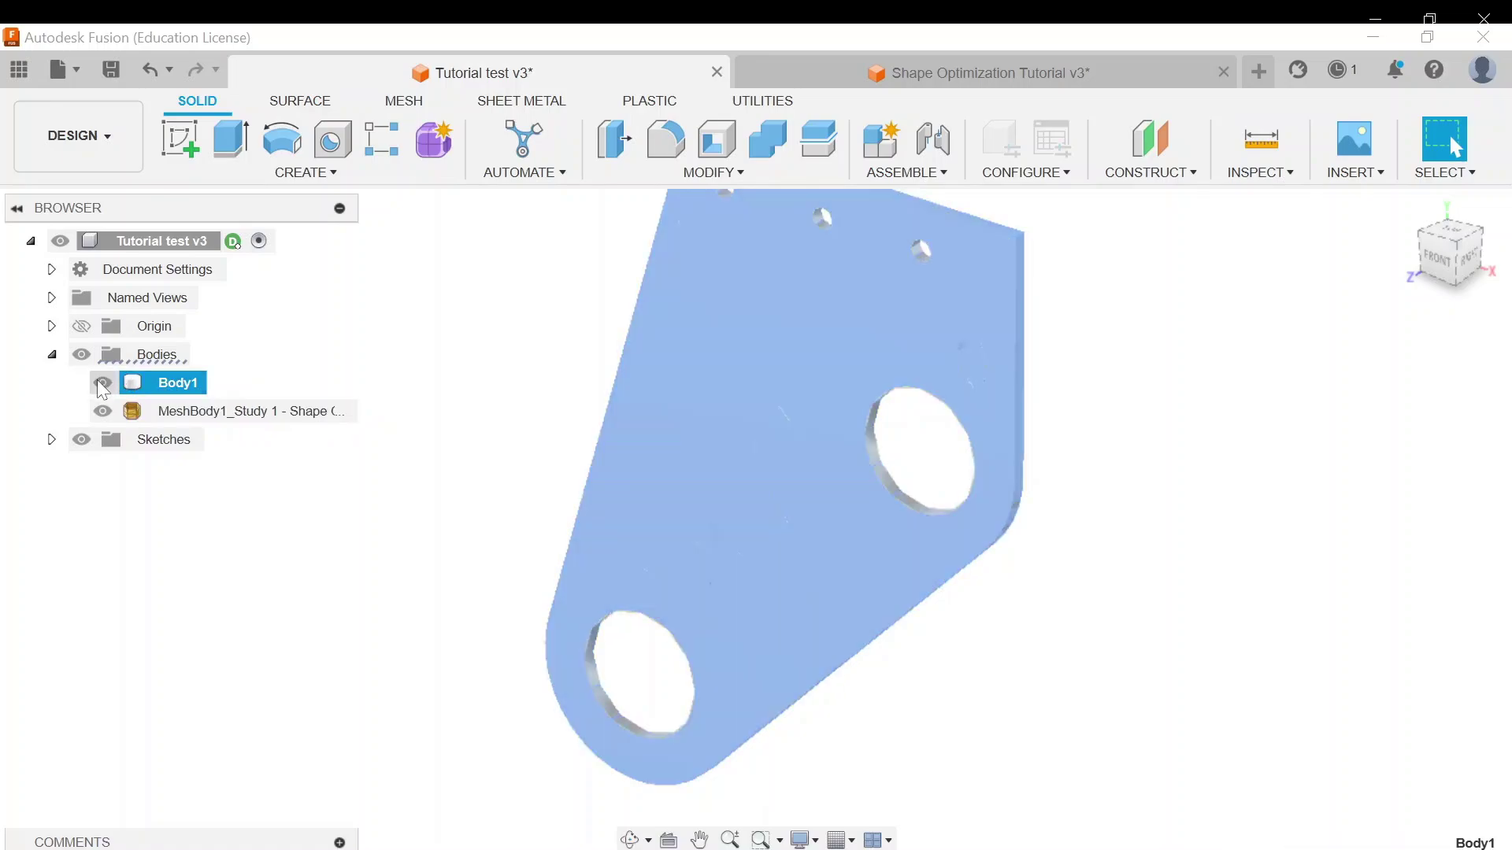
left_click(103, 382)
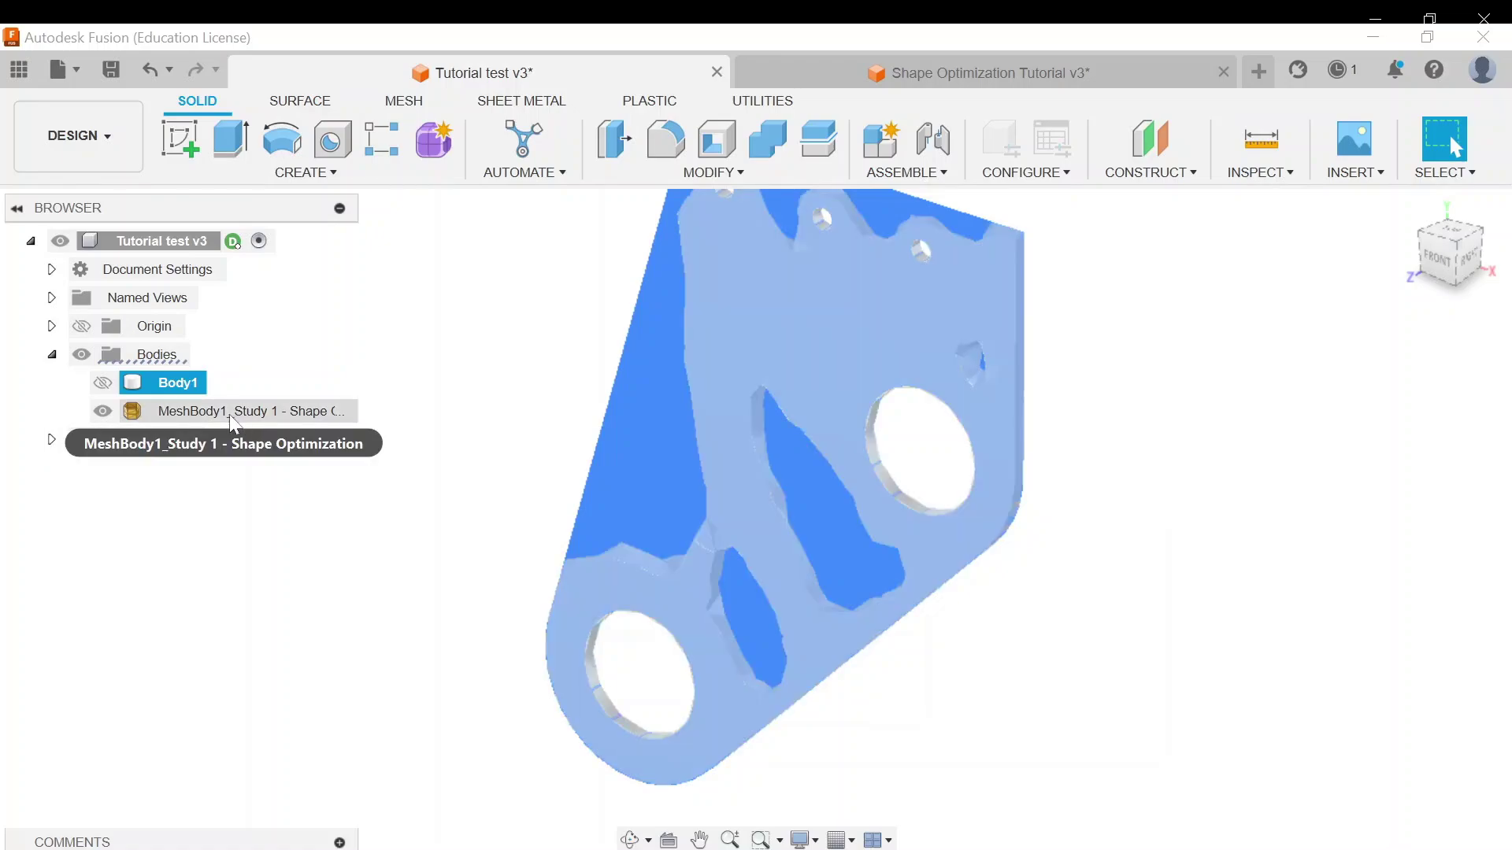
left_click(53, 442)
left_click(52, 440)
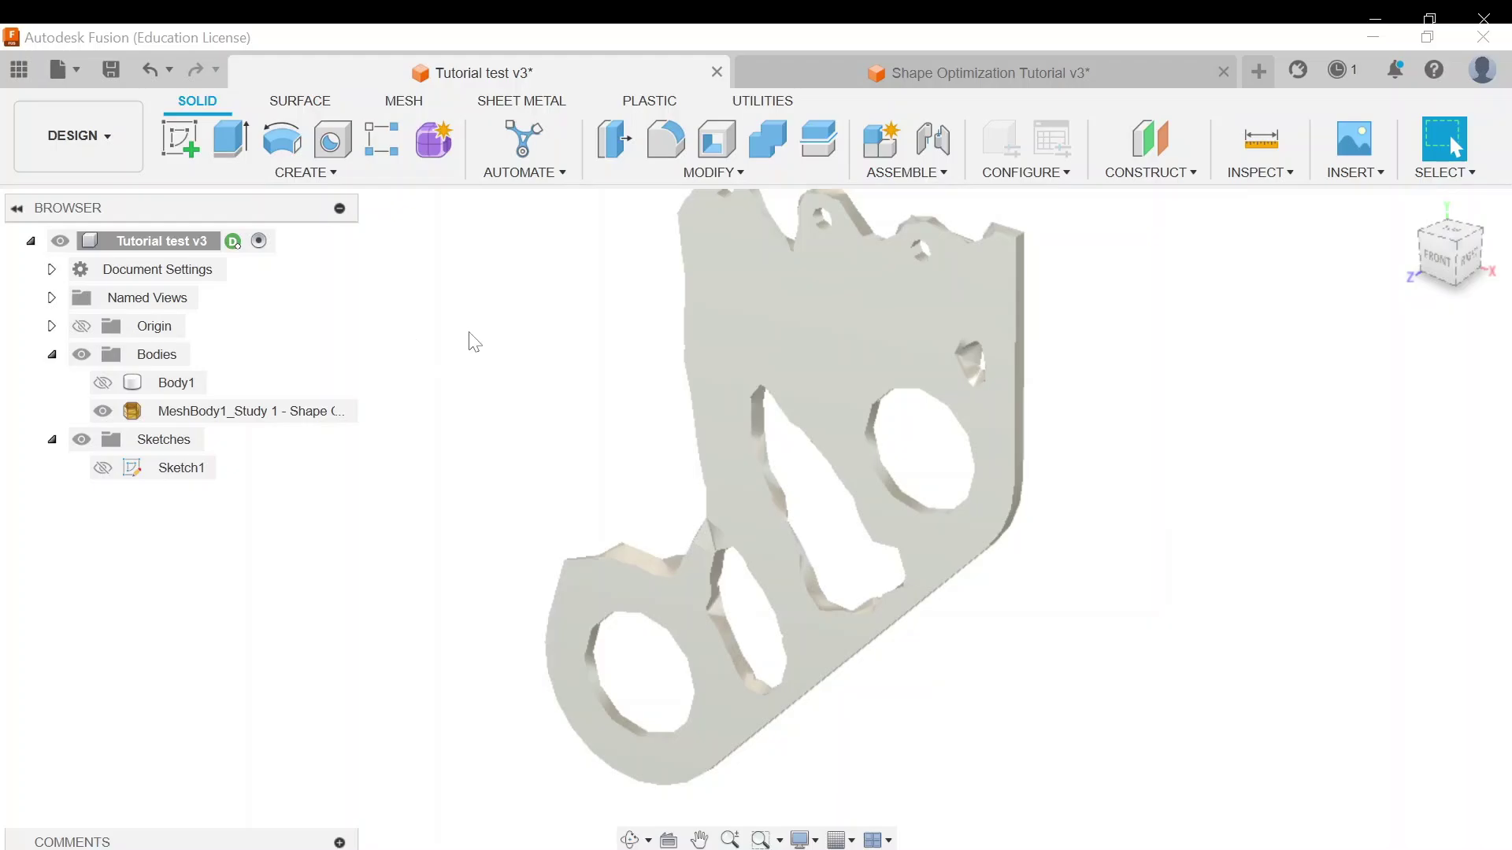
Step: Create a new sketch, Sketch2, on the front origin plane
left_click(181, 139)
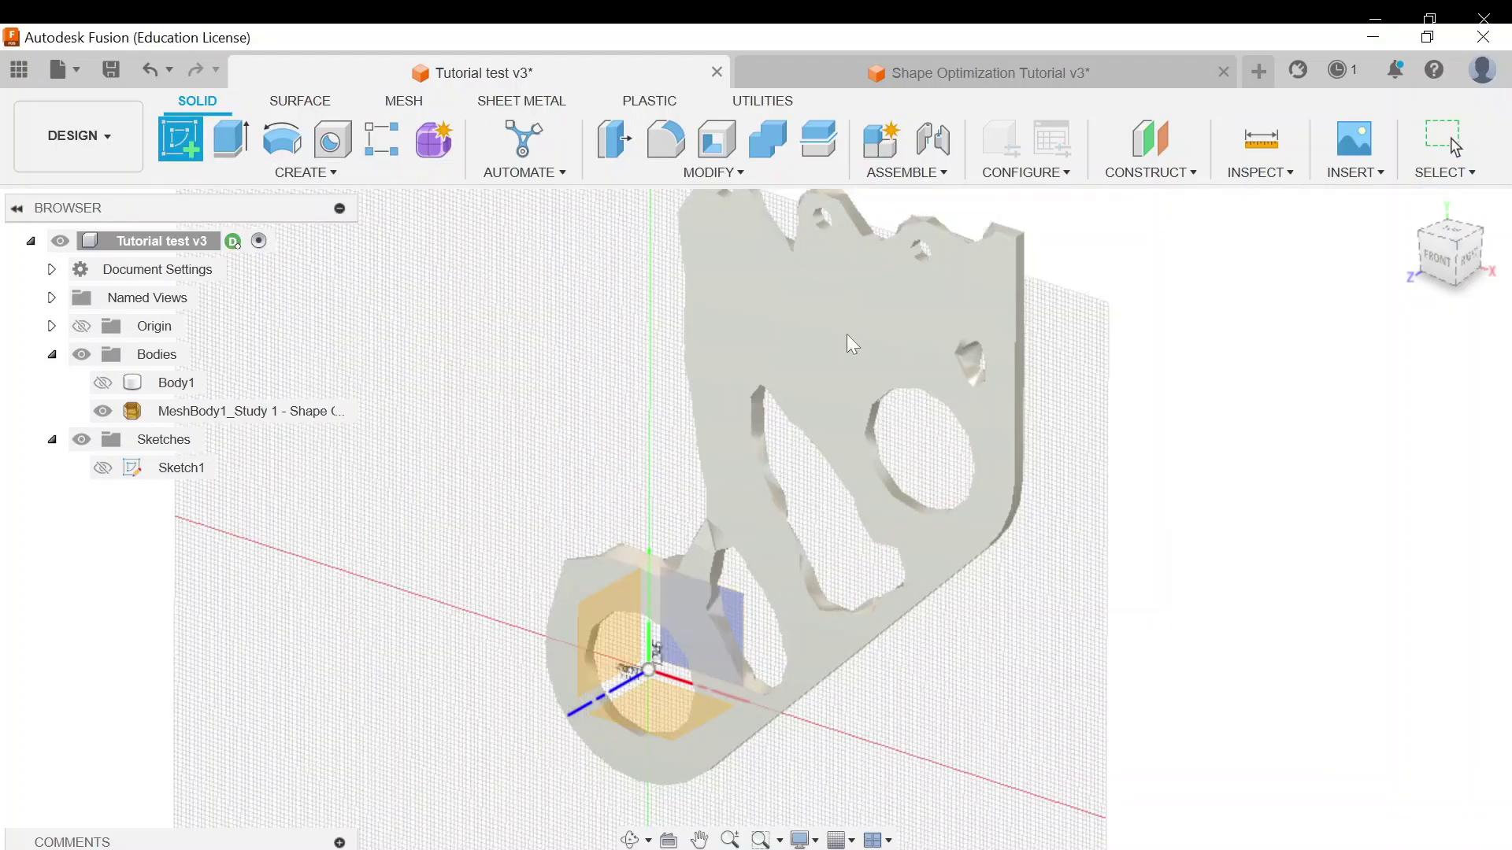
left_click(710, 613)
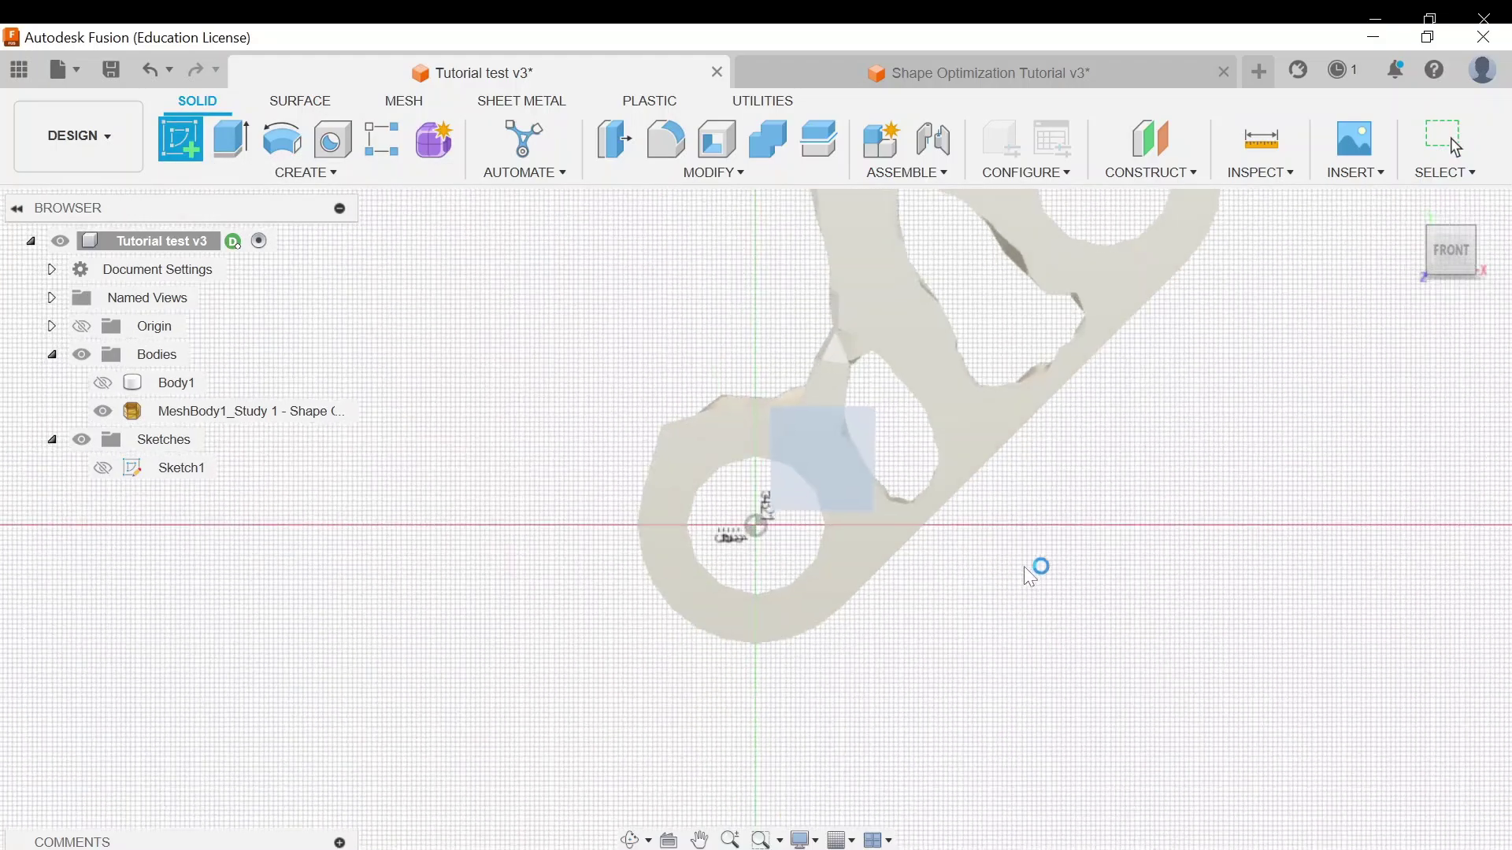
scroll(557, 567, "down", 3)
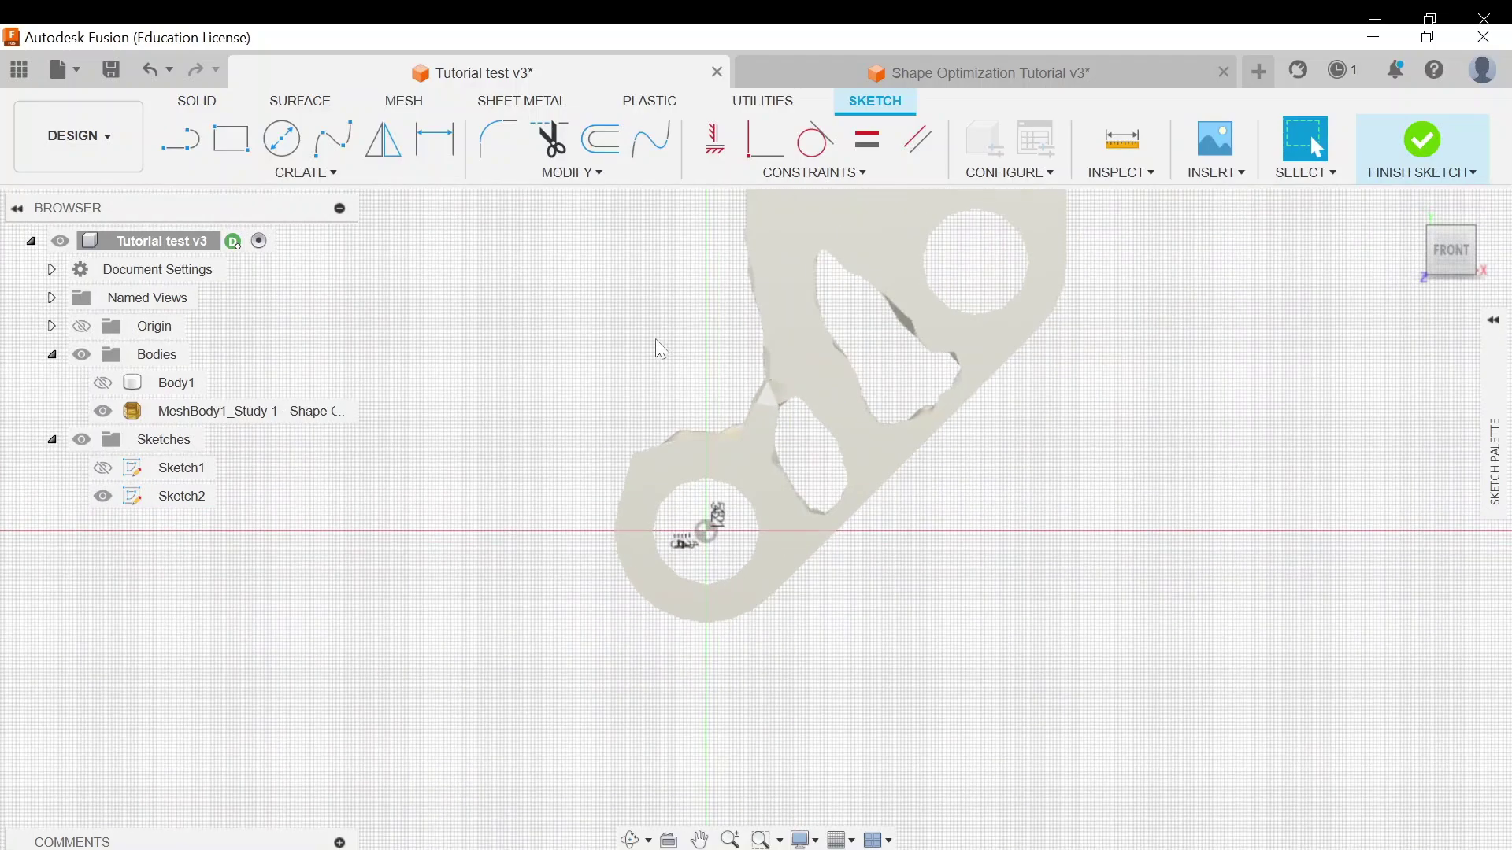
scroll(803, 303, "up", 6)
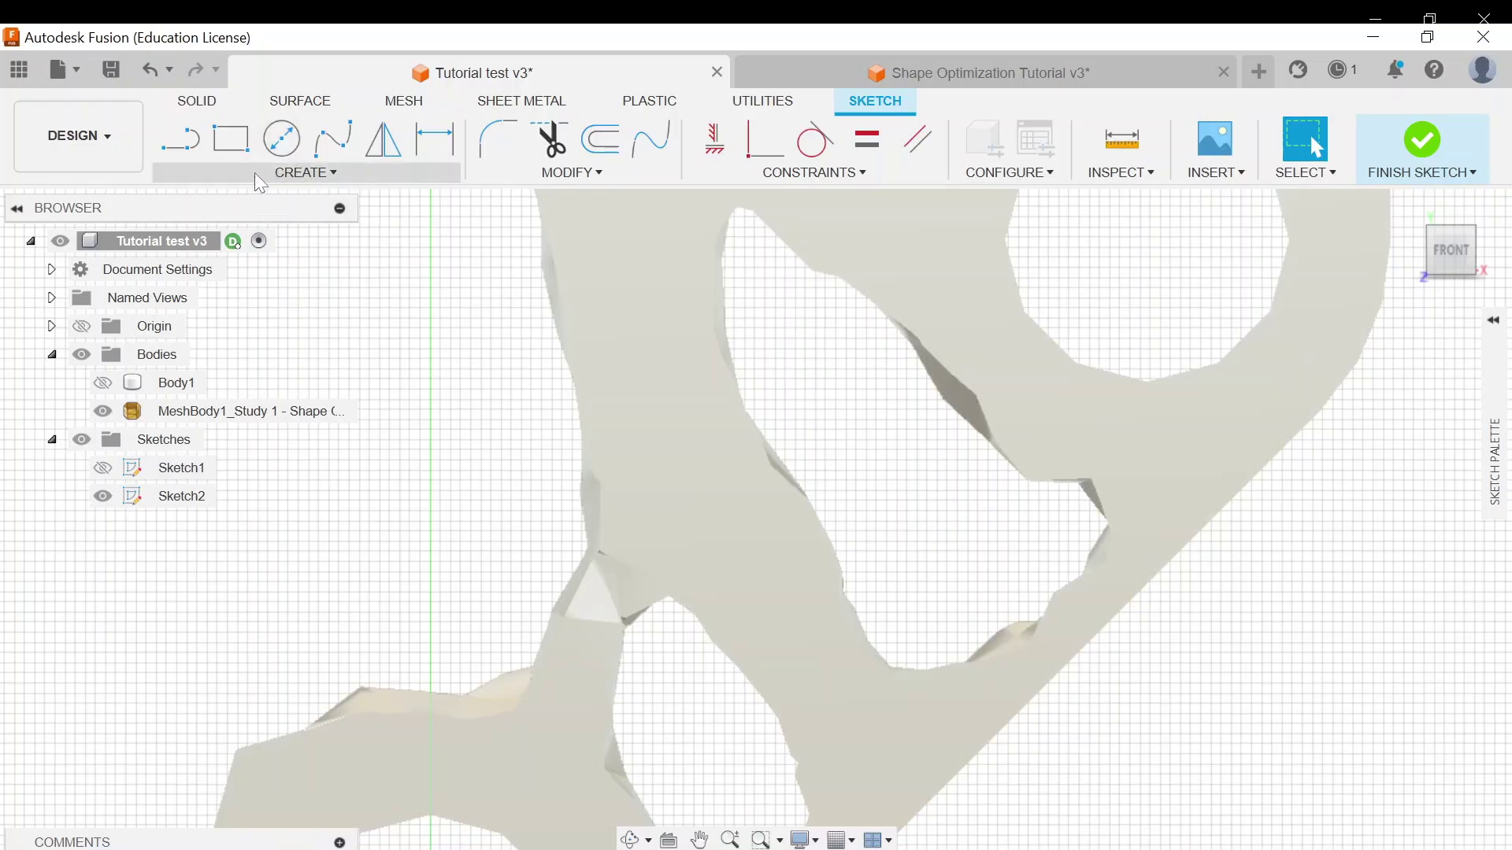
Step: Draw a closed line outline around the upper pocket of the optimized mesh
left_click(180, 139)
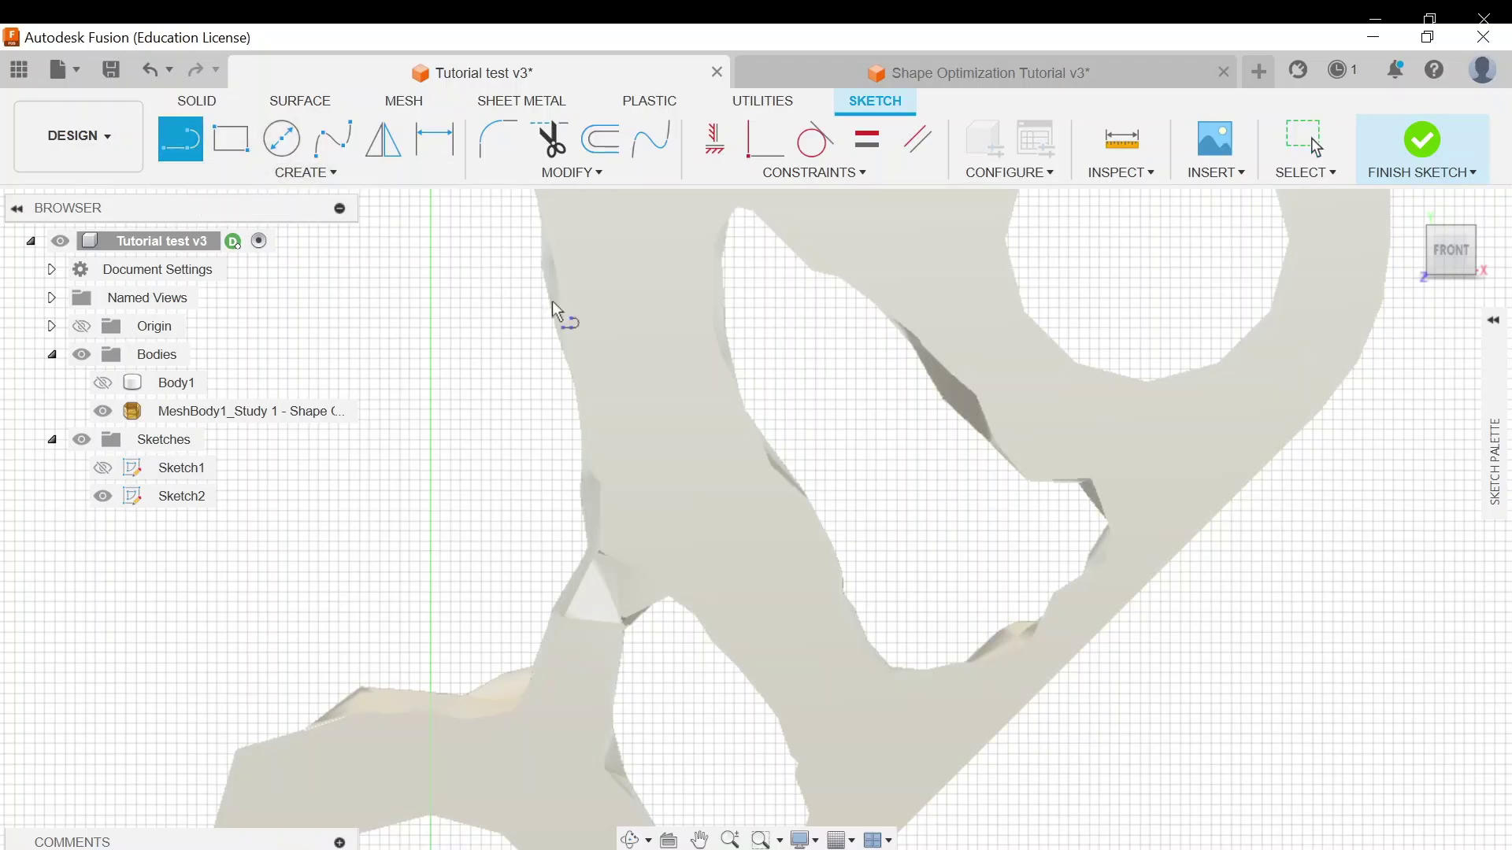
left_click(704, 206)
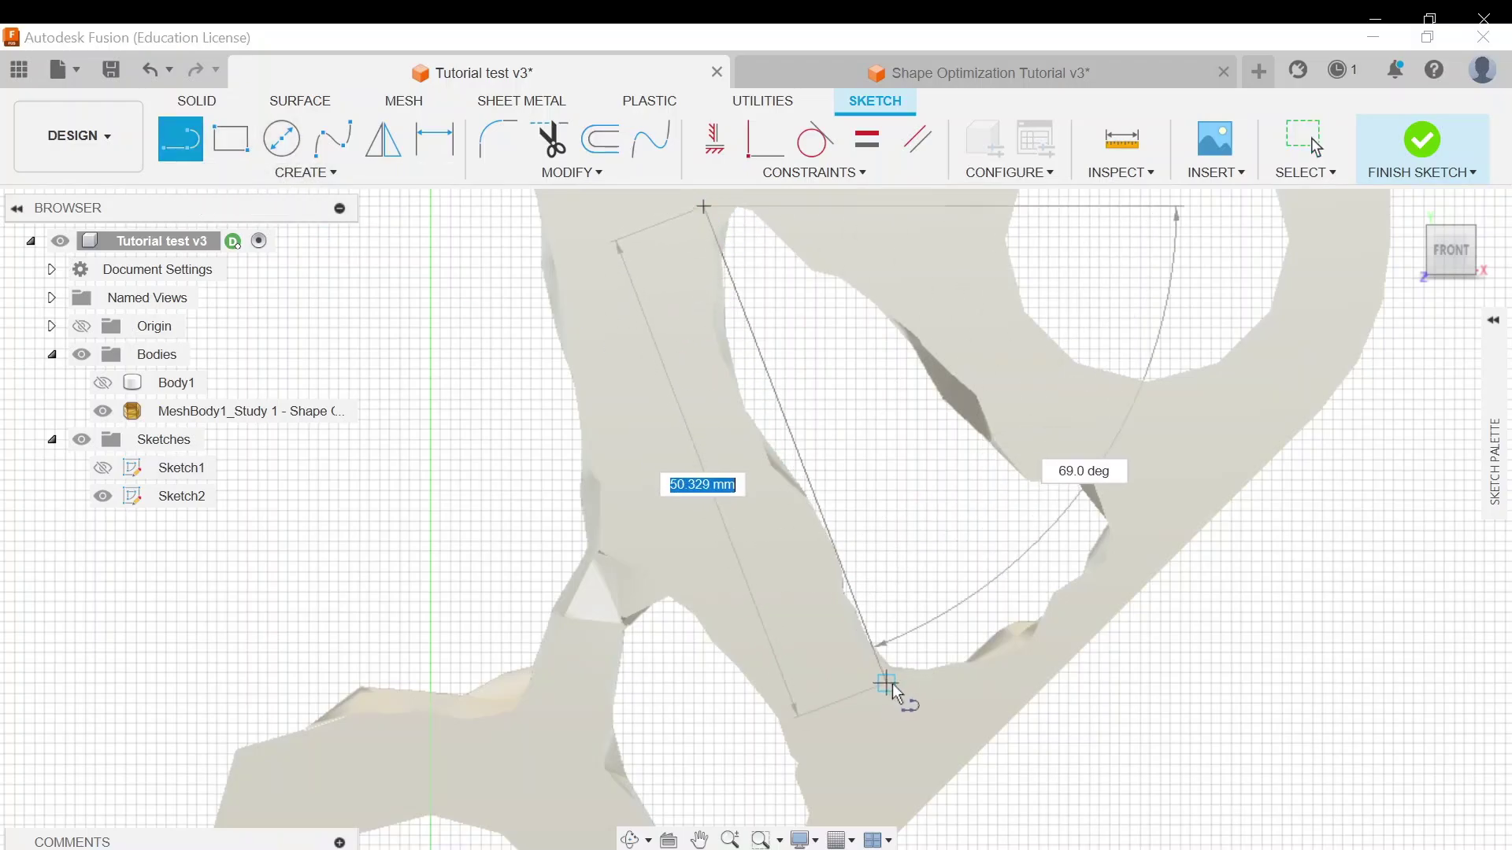
left_click(896, 703)
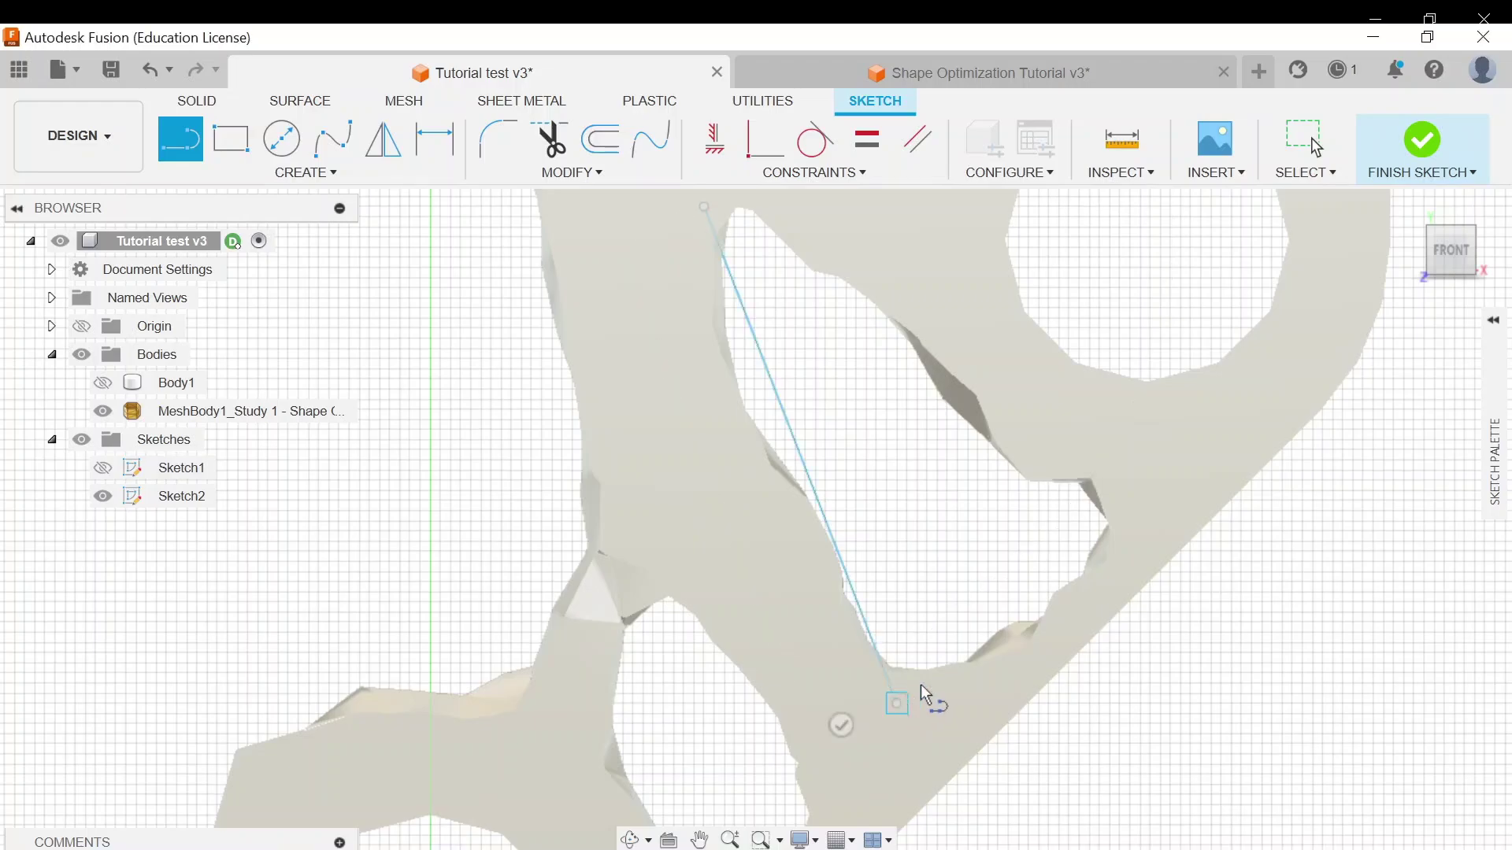
left_click(1108, 522)
mouse_move(939, 392)
left_mouse_down()
mouse_move(701, 203)
mouse_move(771, 229)
mouse_move(778, 211)
mouse_move(776, 229)
mouse_move(705, 208)
left_mouse_up()
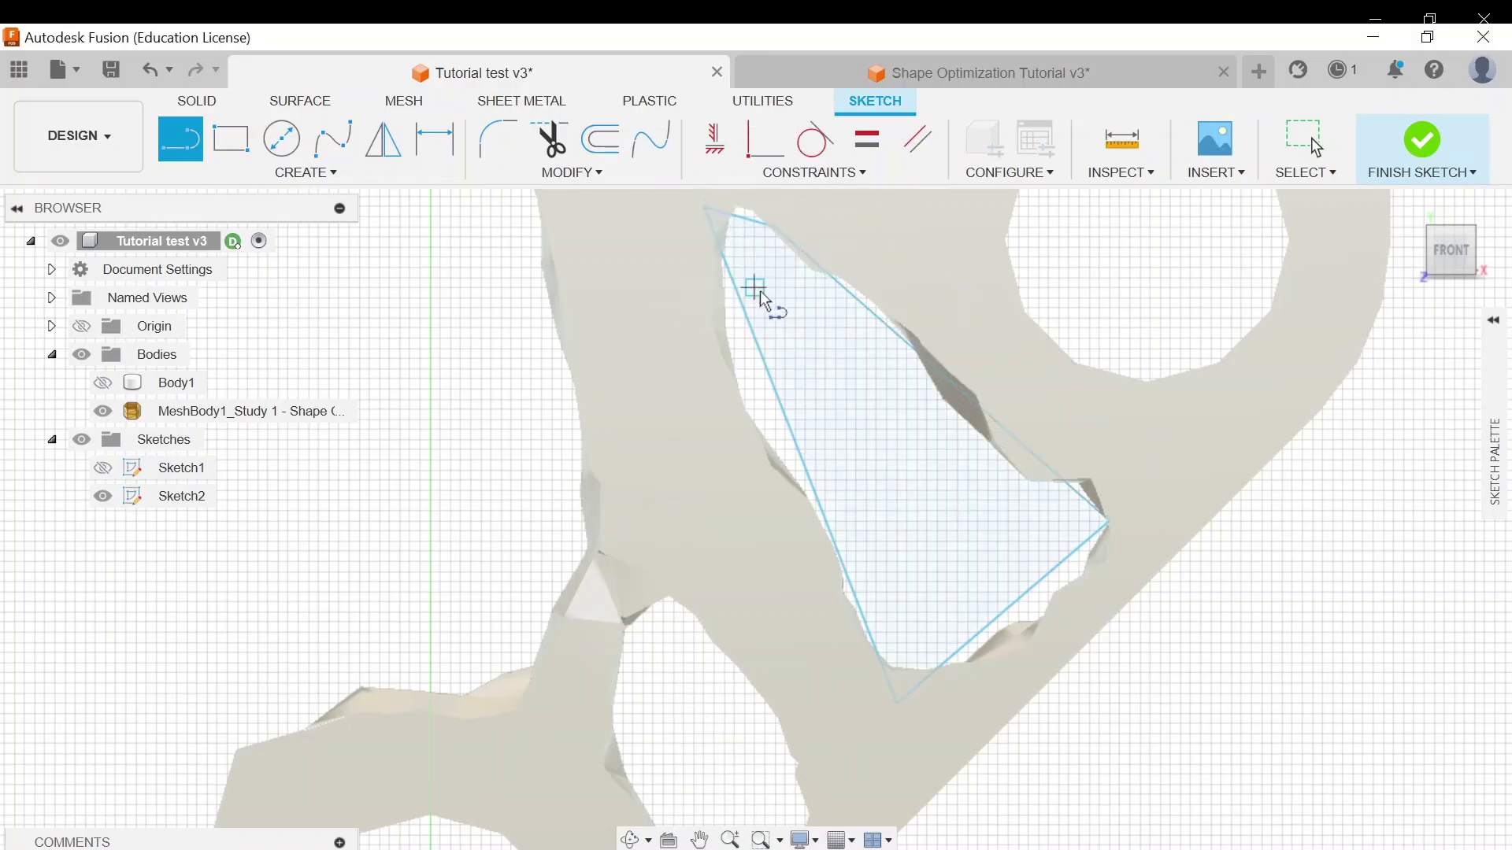
scroll(945, 547, "down", 3)
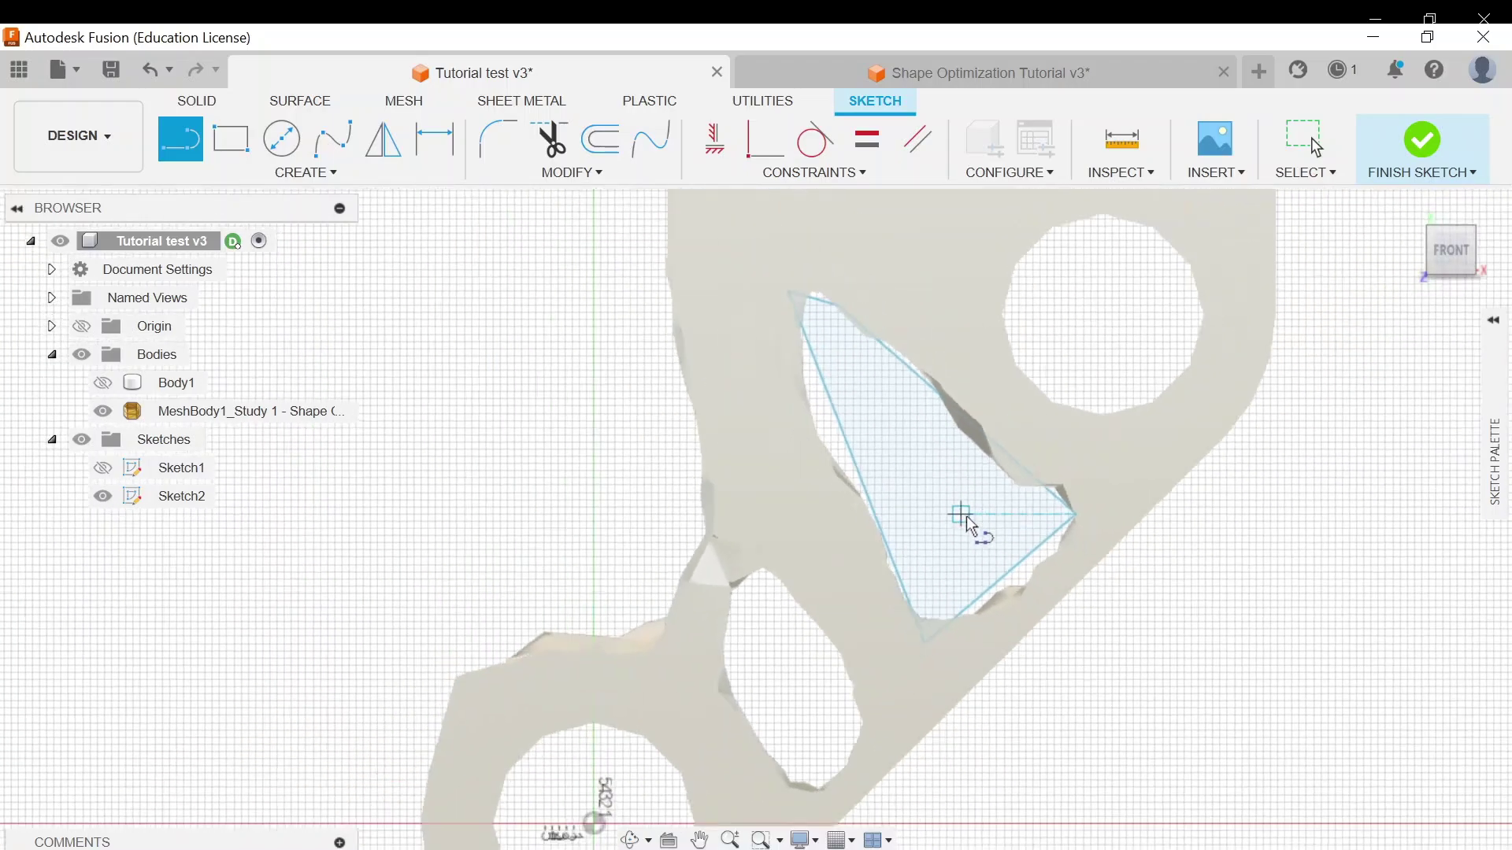
scroll(882, 748, "down", 3)
scroll(870, 715, "up", 5)
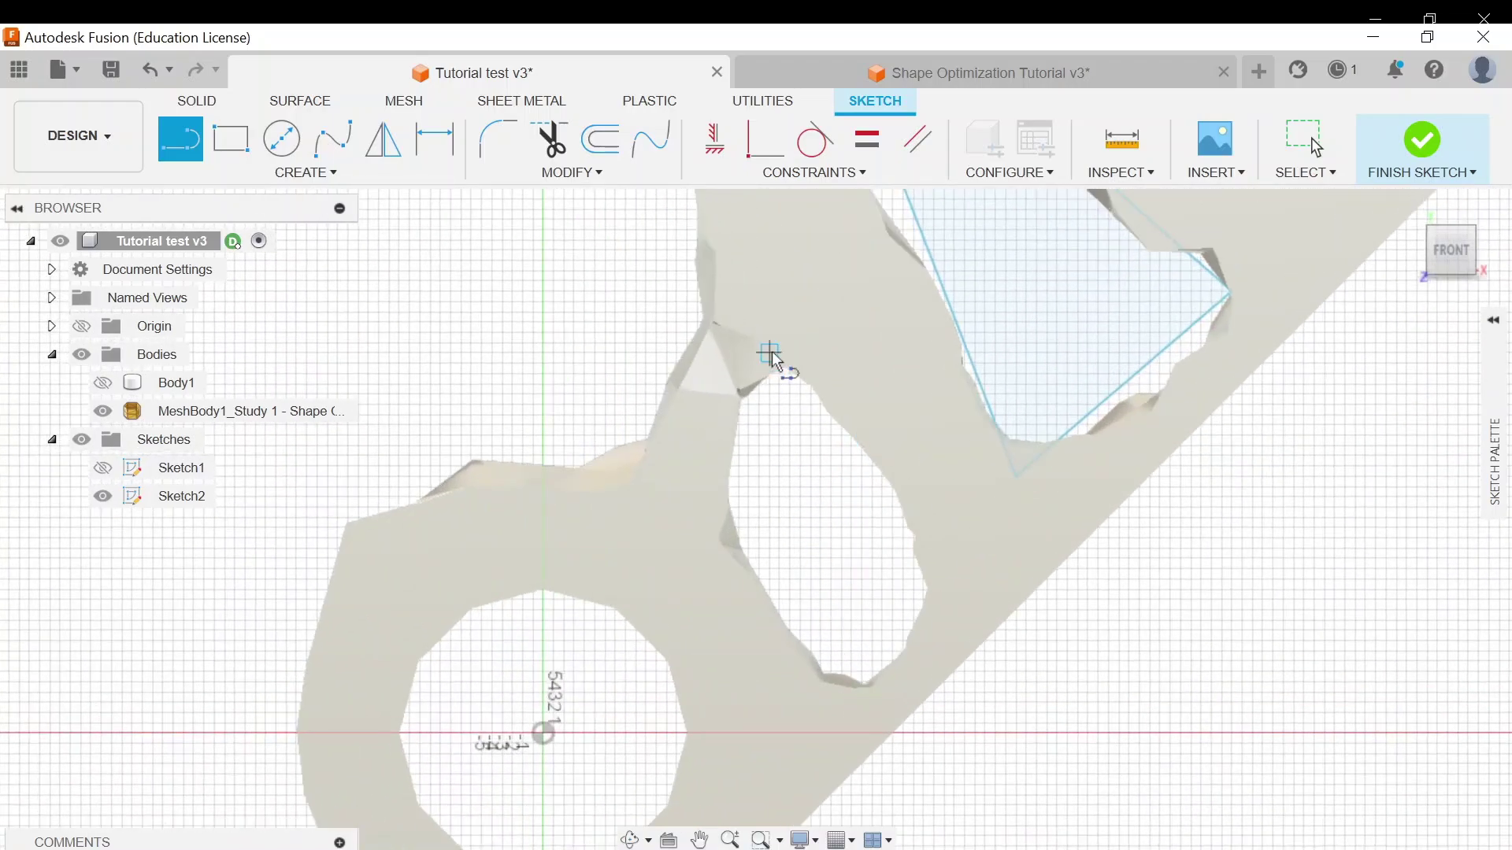
Step: Draw a closed four-sided line outline around the lower pocket
left_click(770, 354)
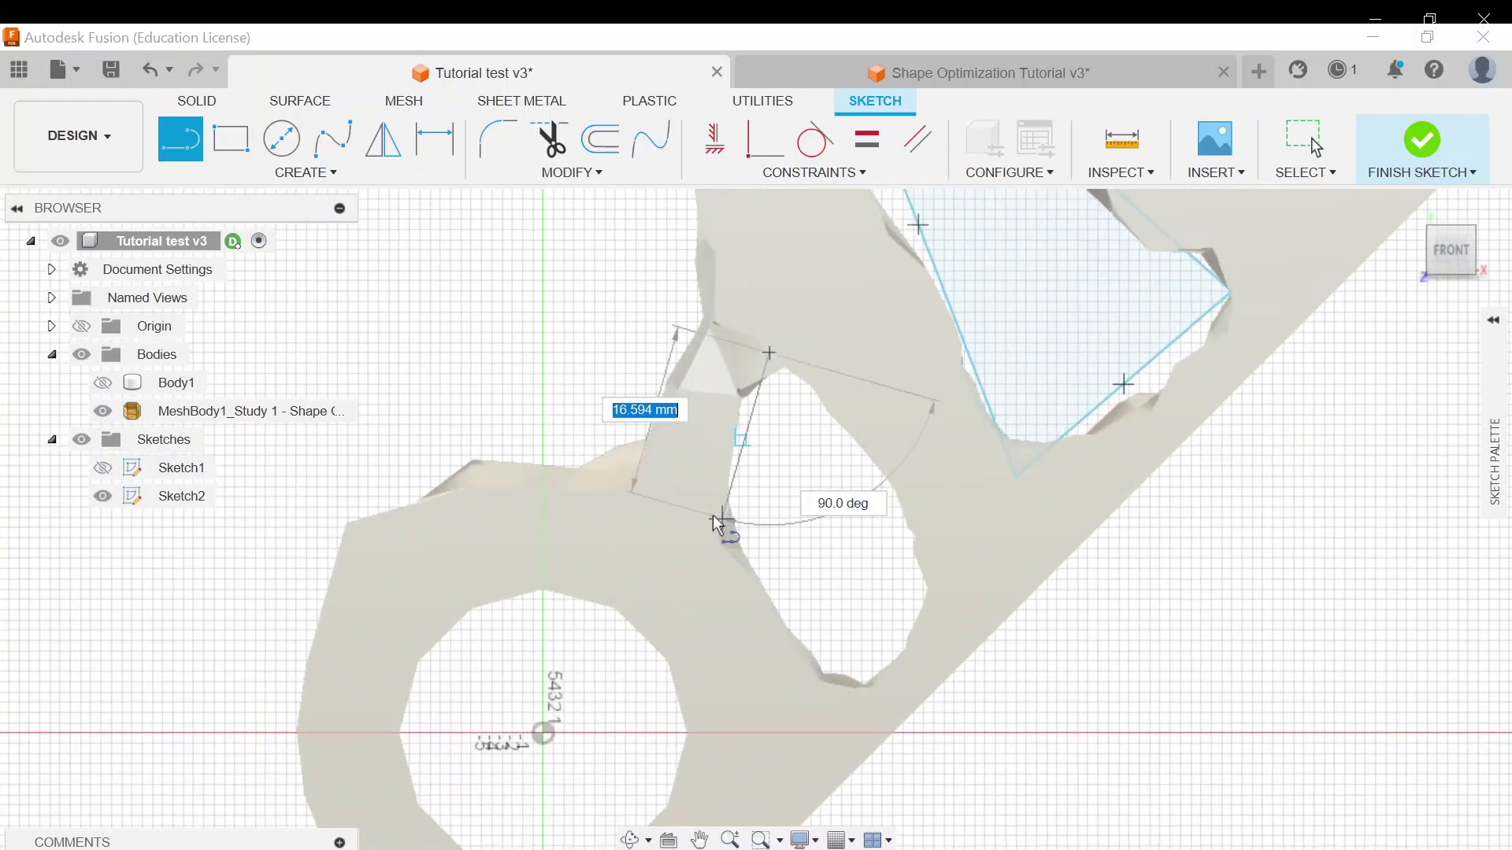
left_click(714, 517)
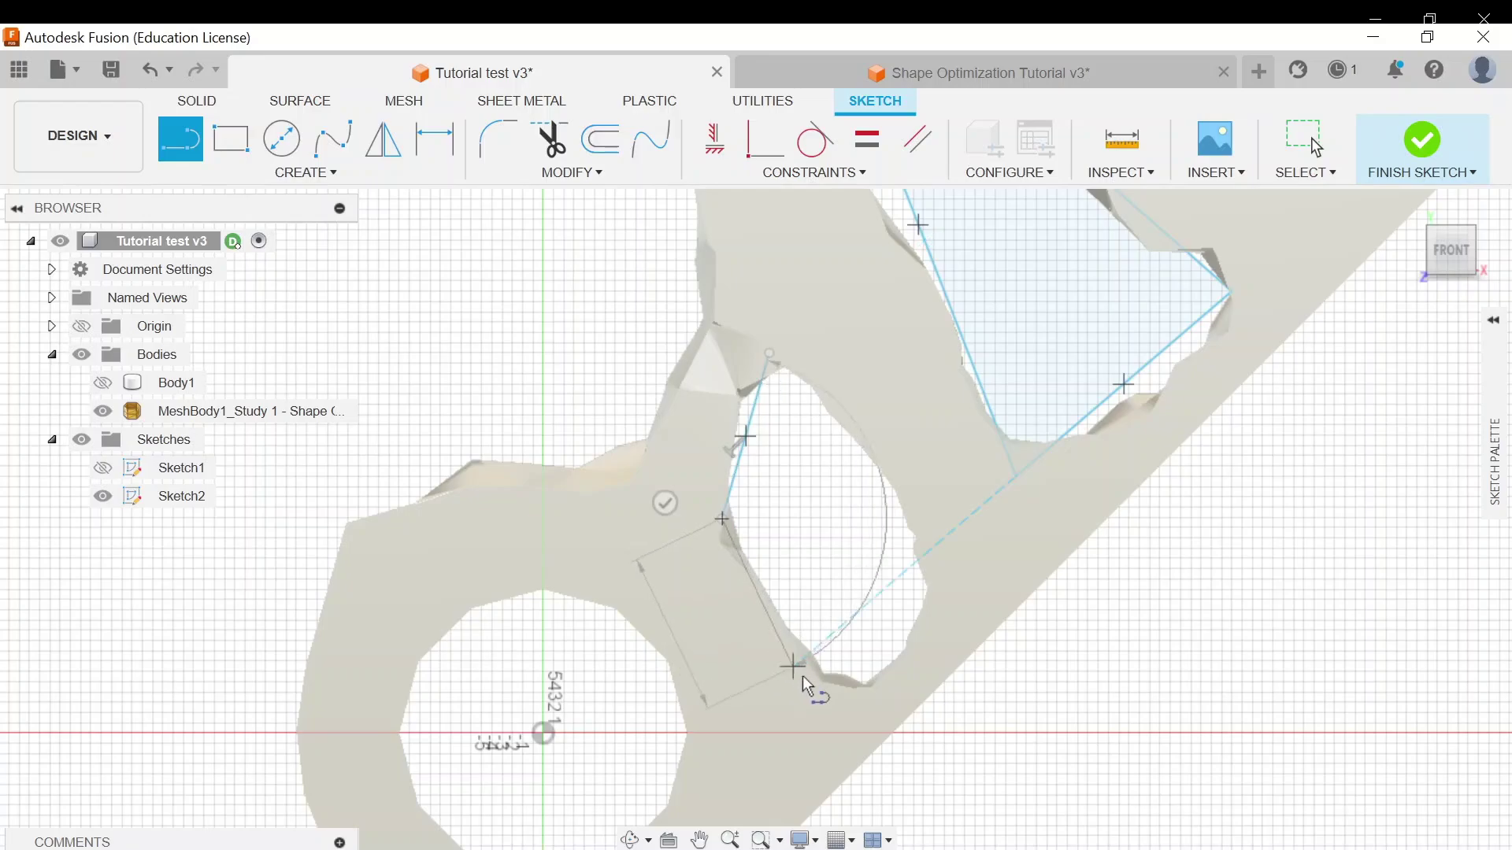
left_click(841, 703)
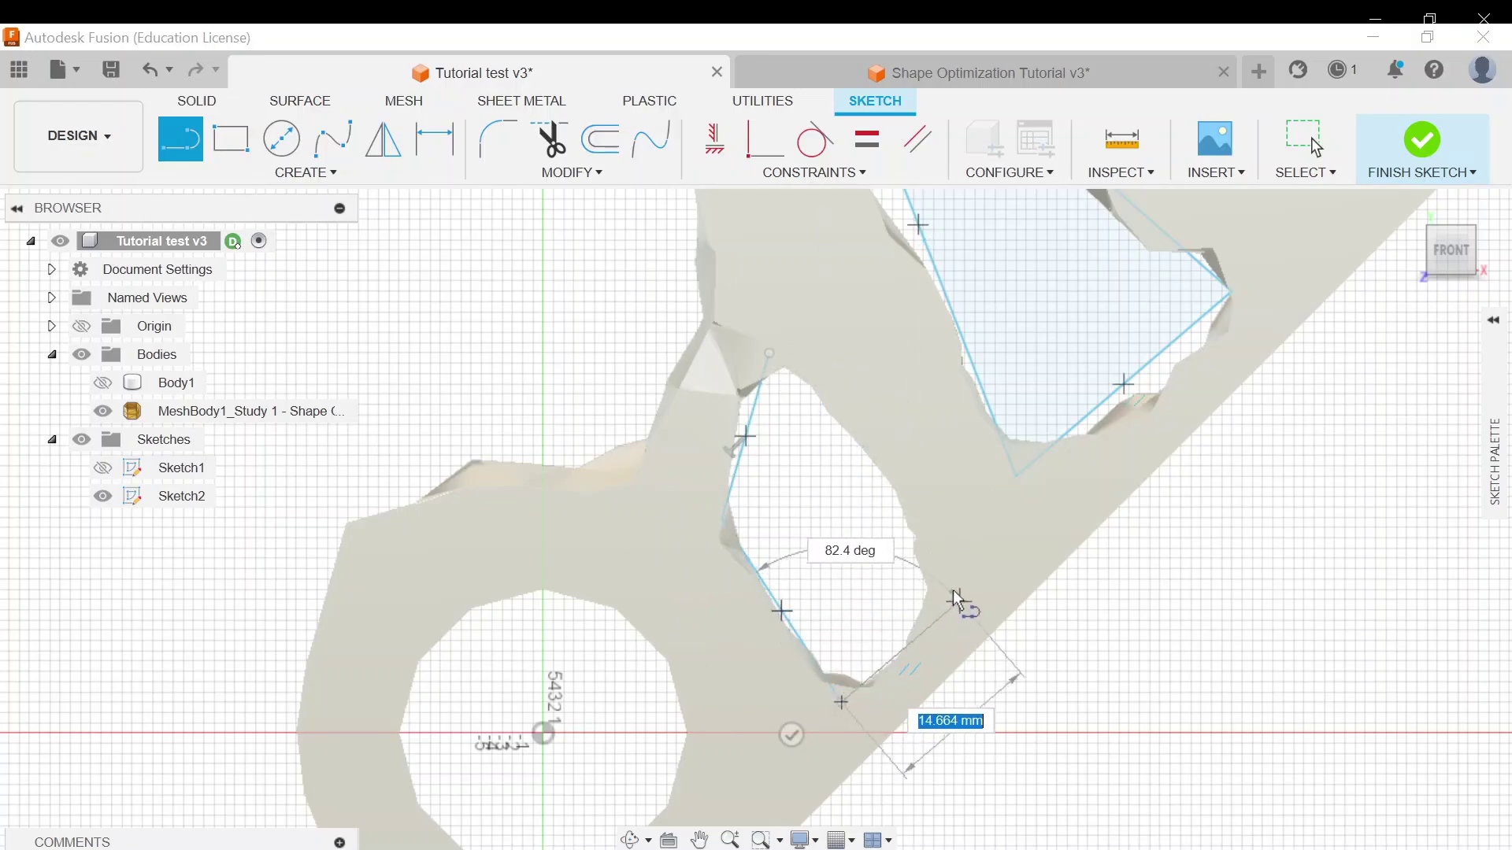
left_click(944, 591)
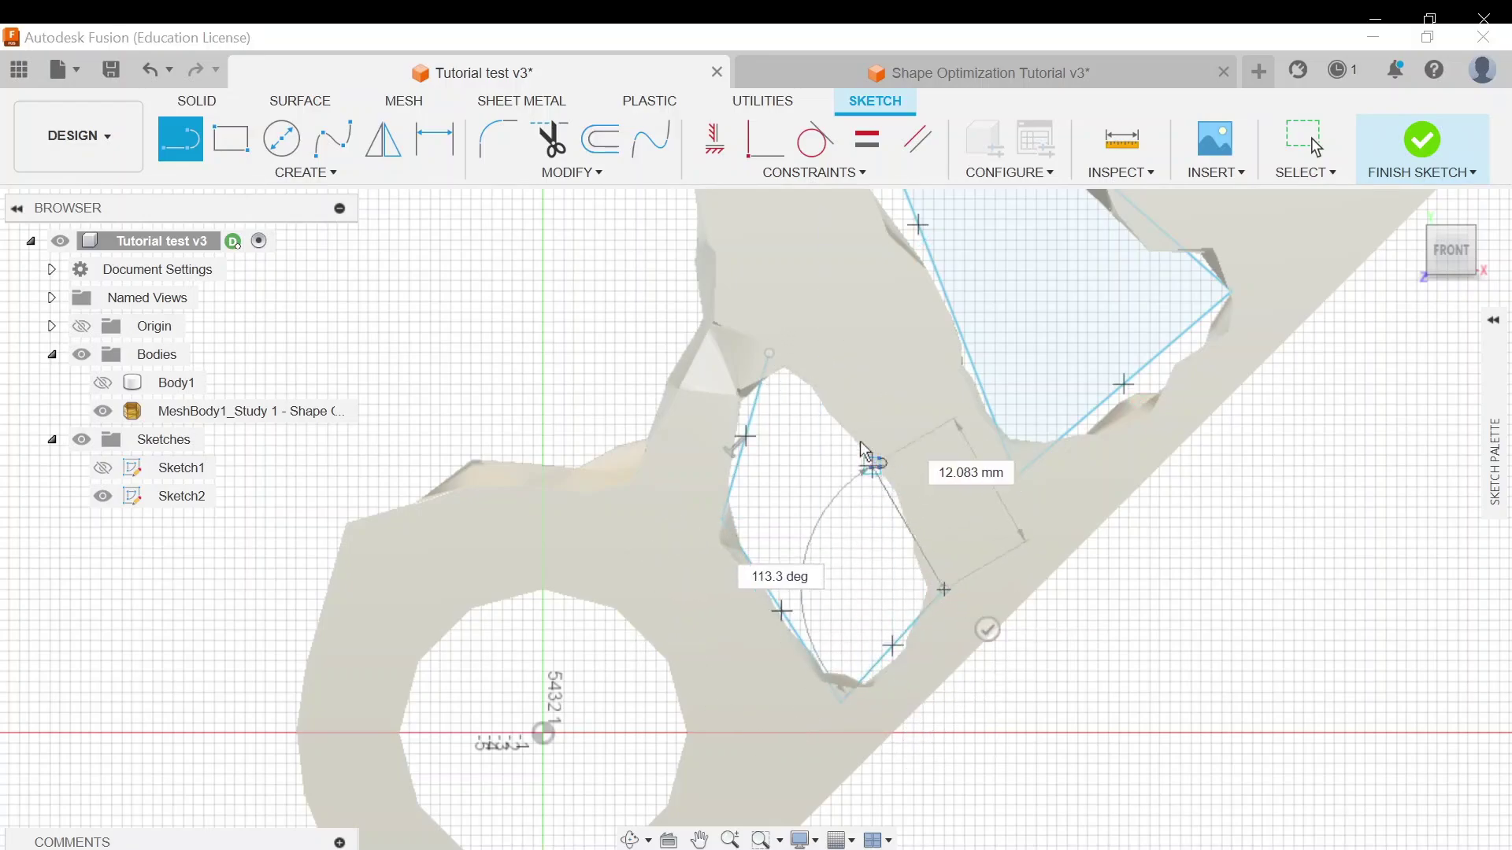
left_click(770, 352)
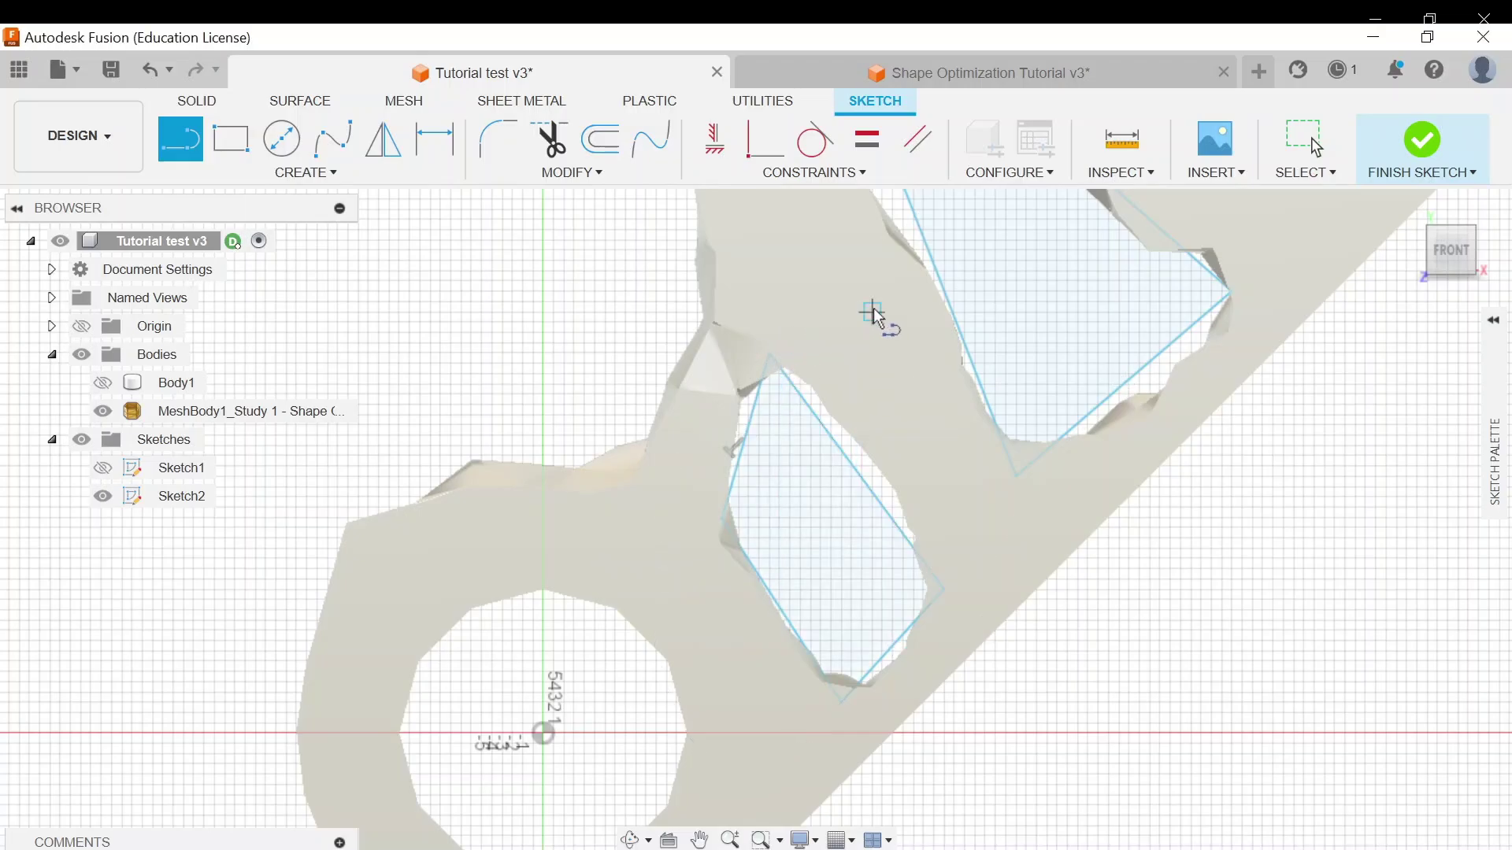
scroll(810, 378, "up", 4)
scroll(704, 407, "down", 6)
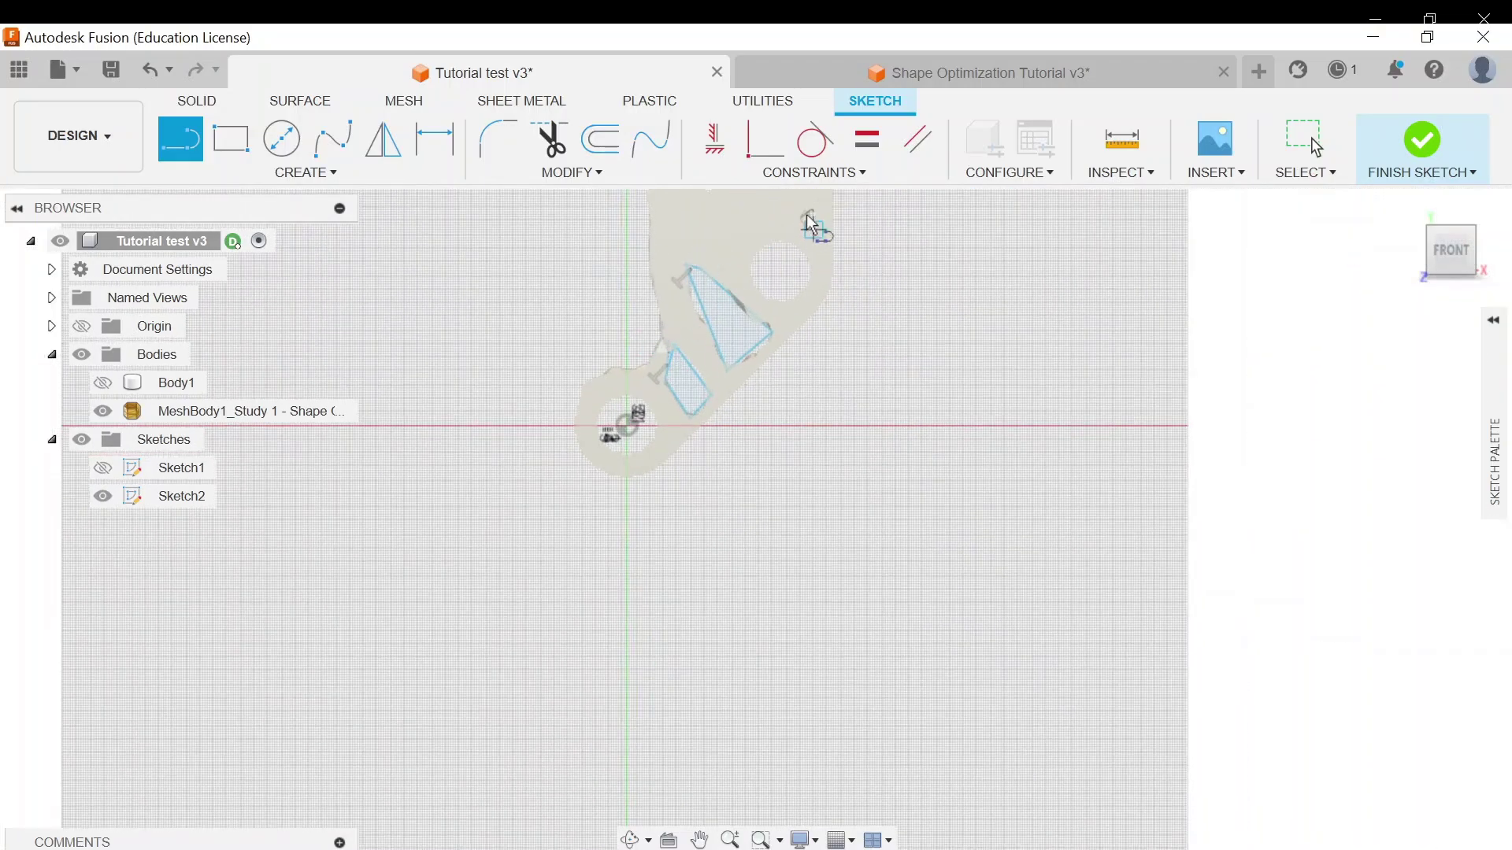
scroll(801, 203, "up", 4)
scroll(811, 225, "up", 5)
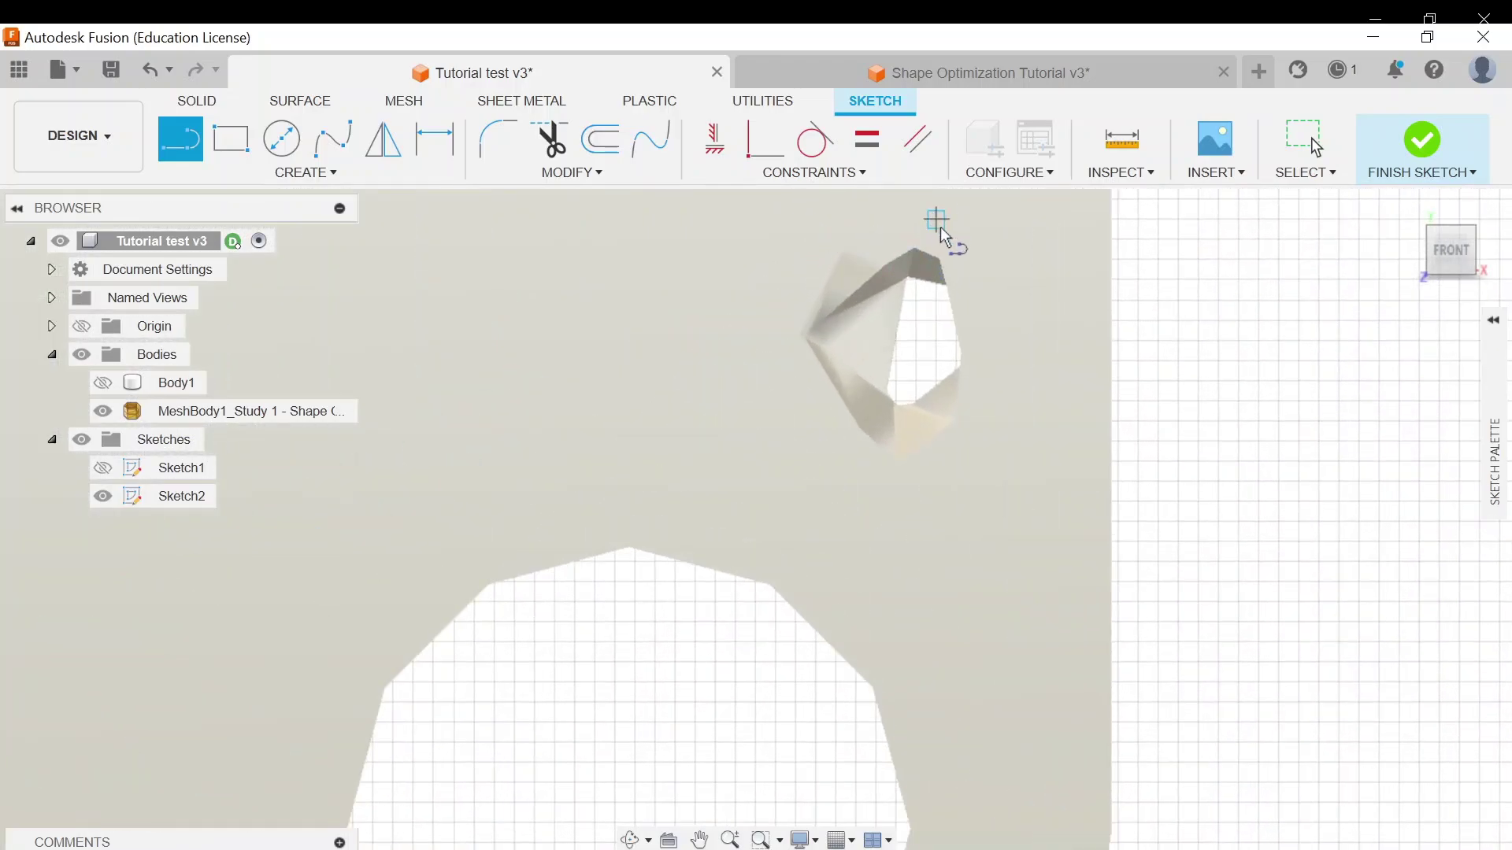
Step: Draw a closed triangle around the small upper pocket
left_click(937, 219)
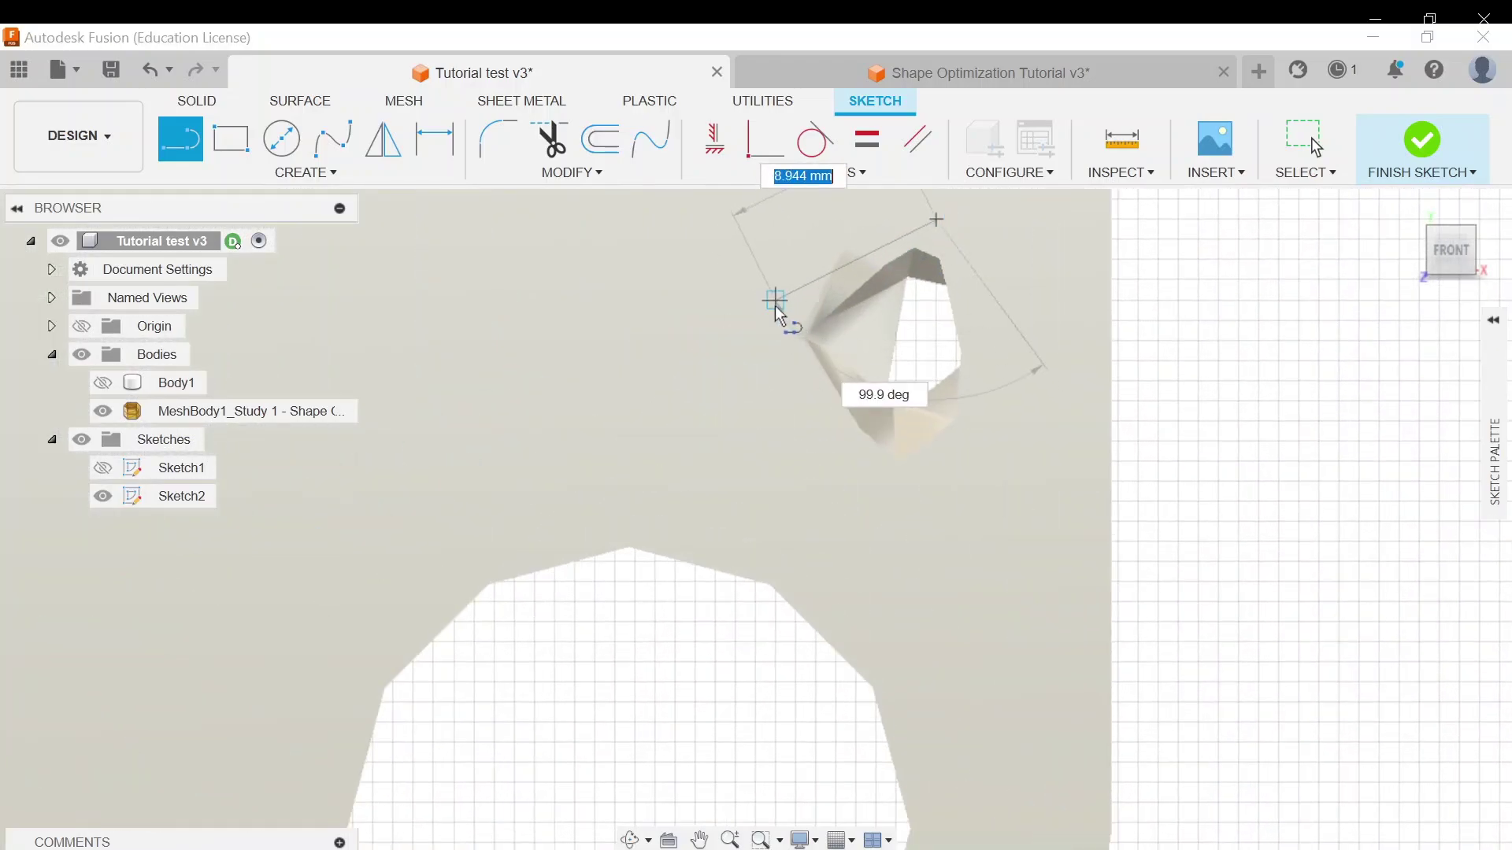
left_click(776, 300)
left_click(964, 466)
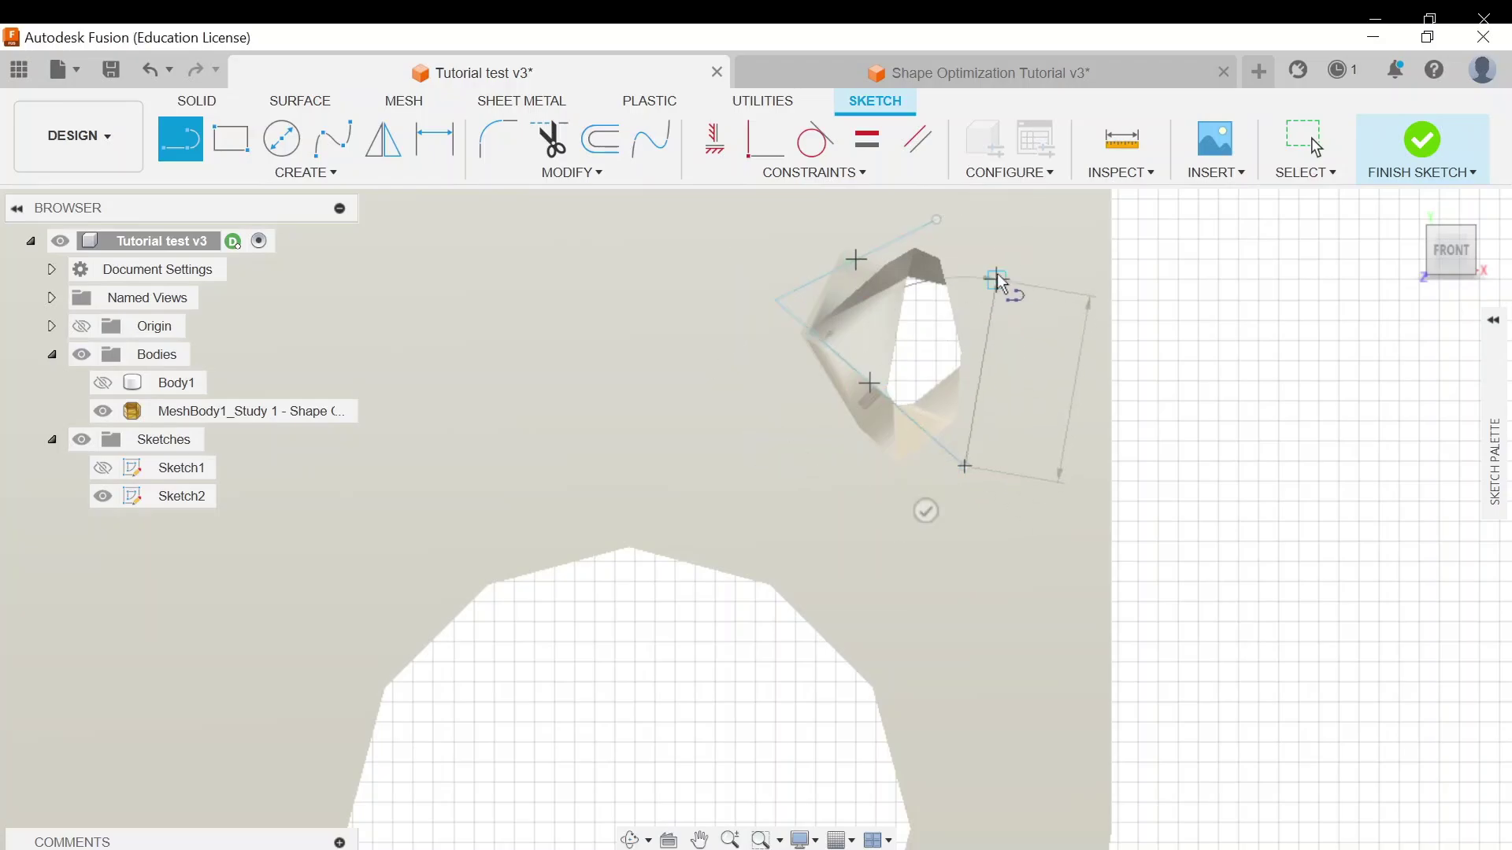
left_click(937, 220)
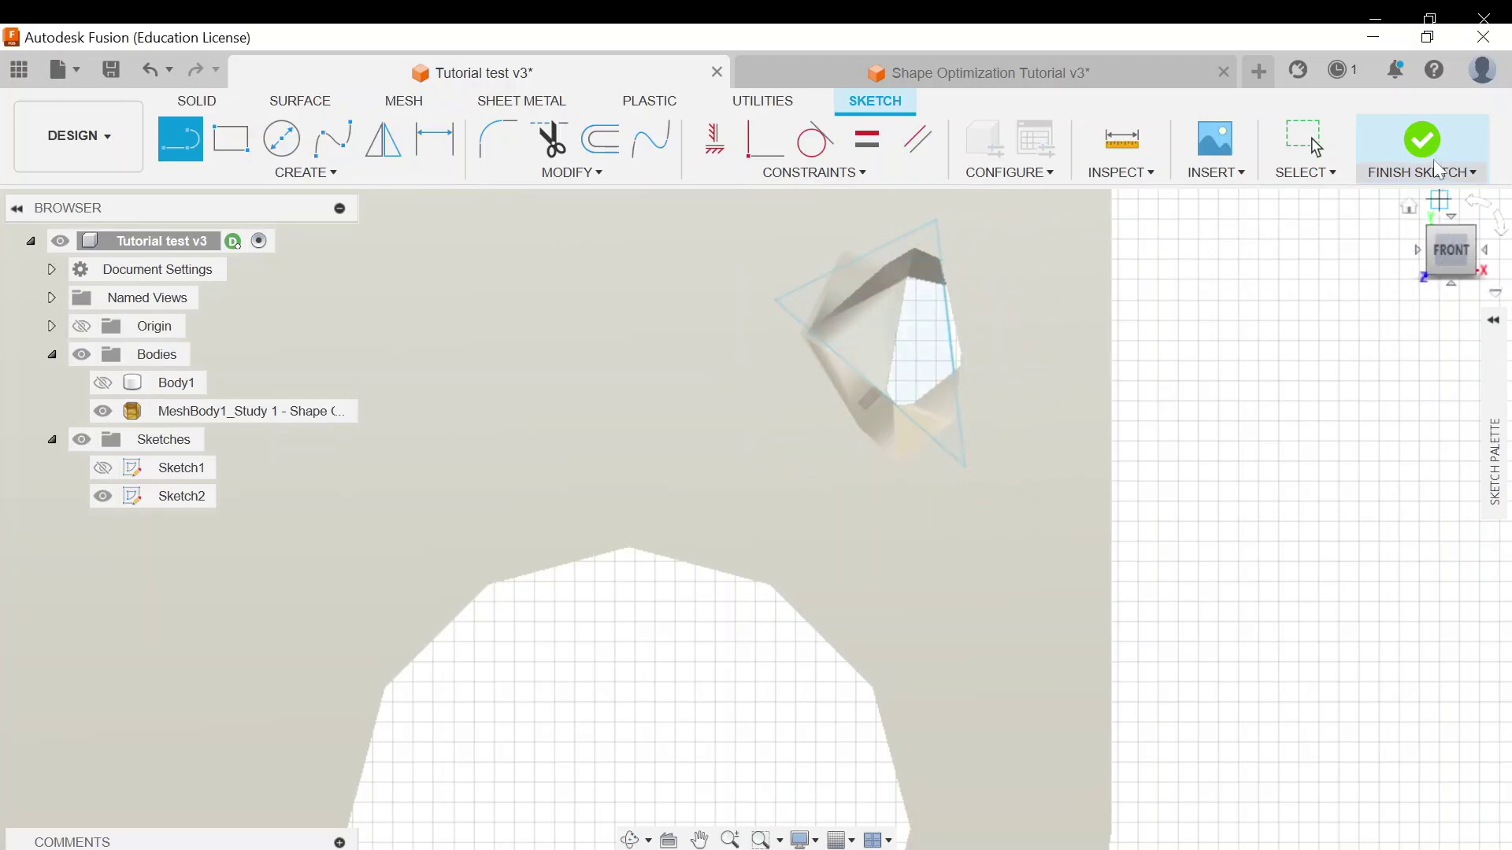
scroll(1344, 351, "up", 2)
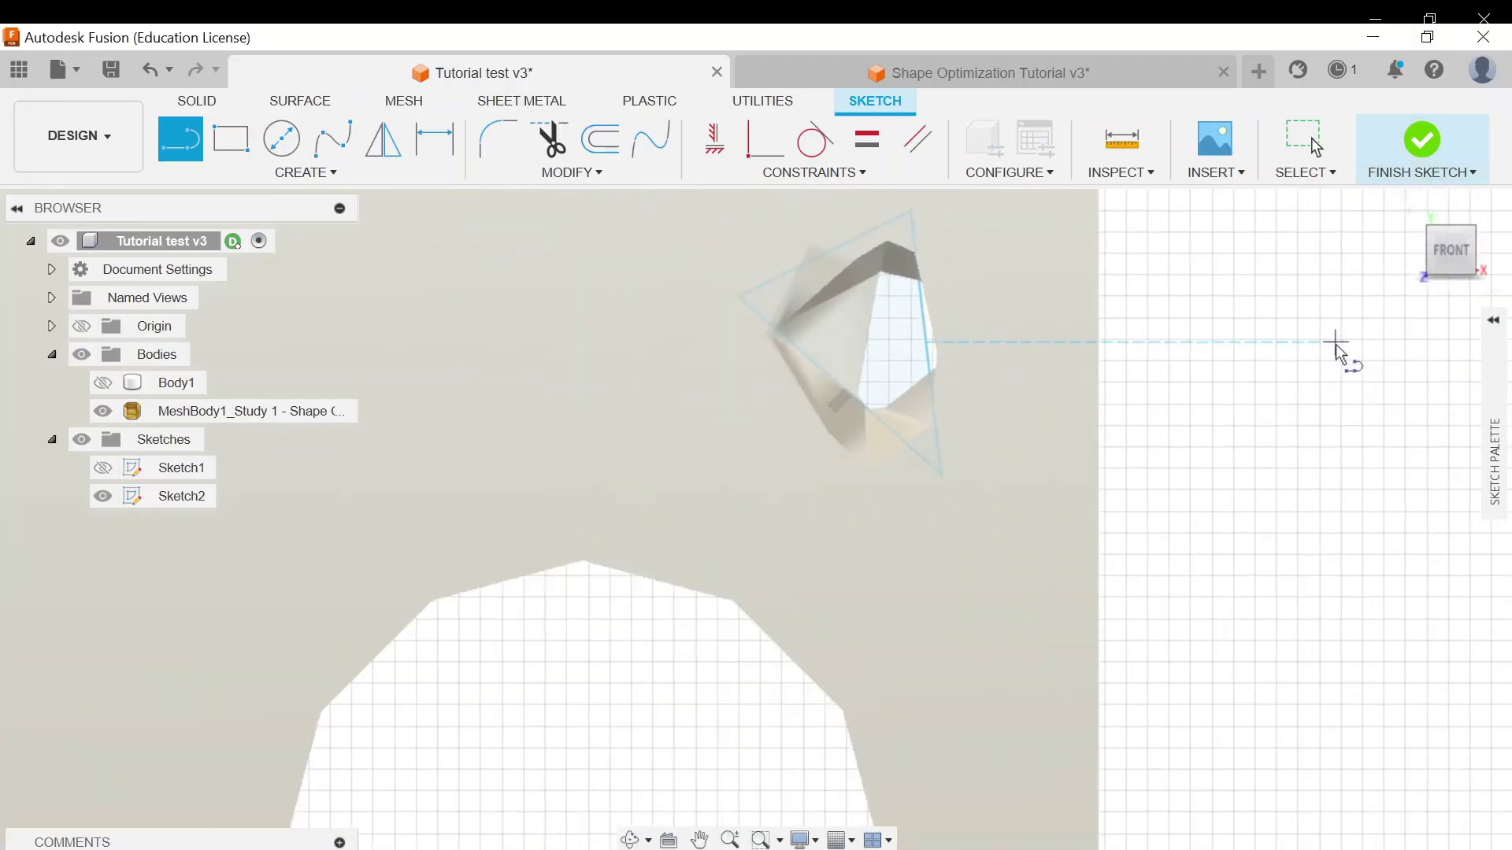
scroll(1336, 346, "down", 5)
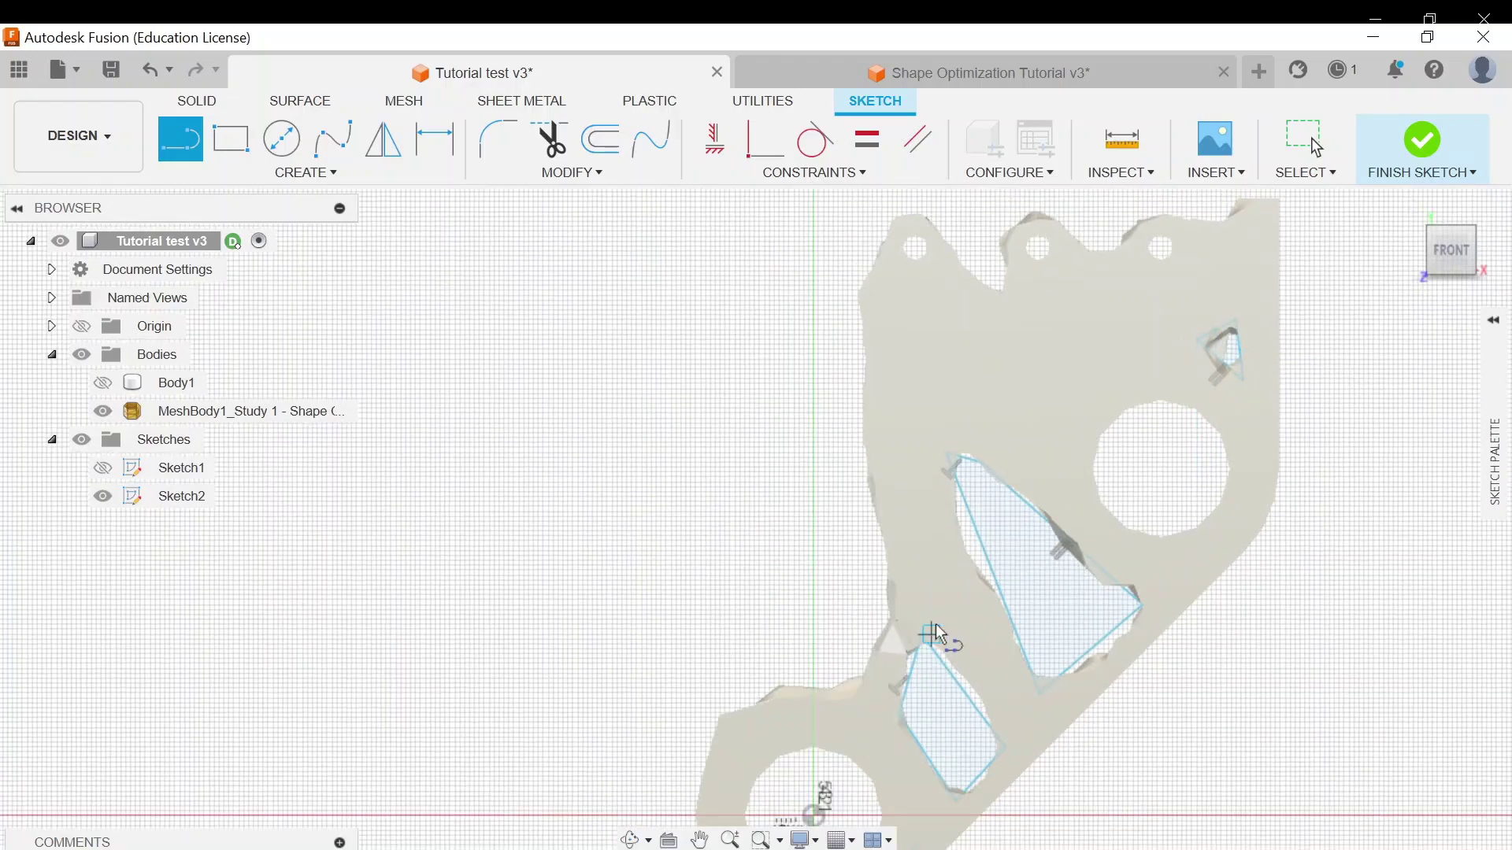
Step: Draw a large closed polygon covering the area left of the bracket
left_click(682, 713)
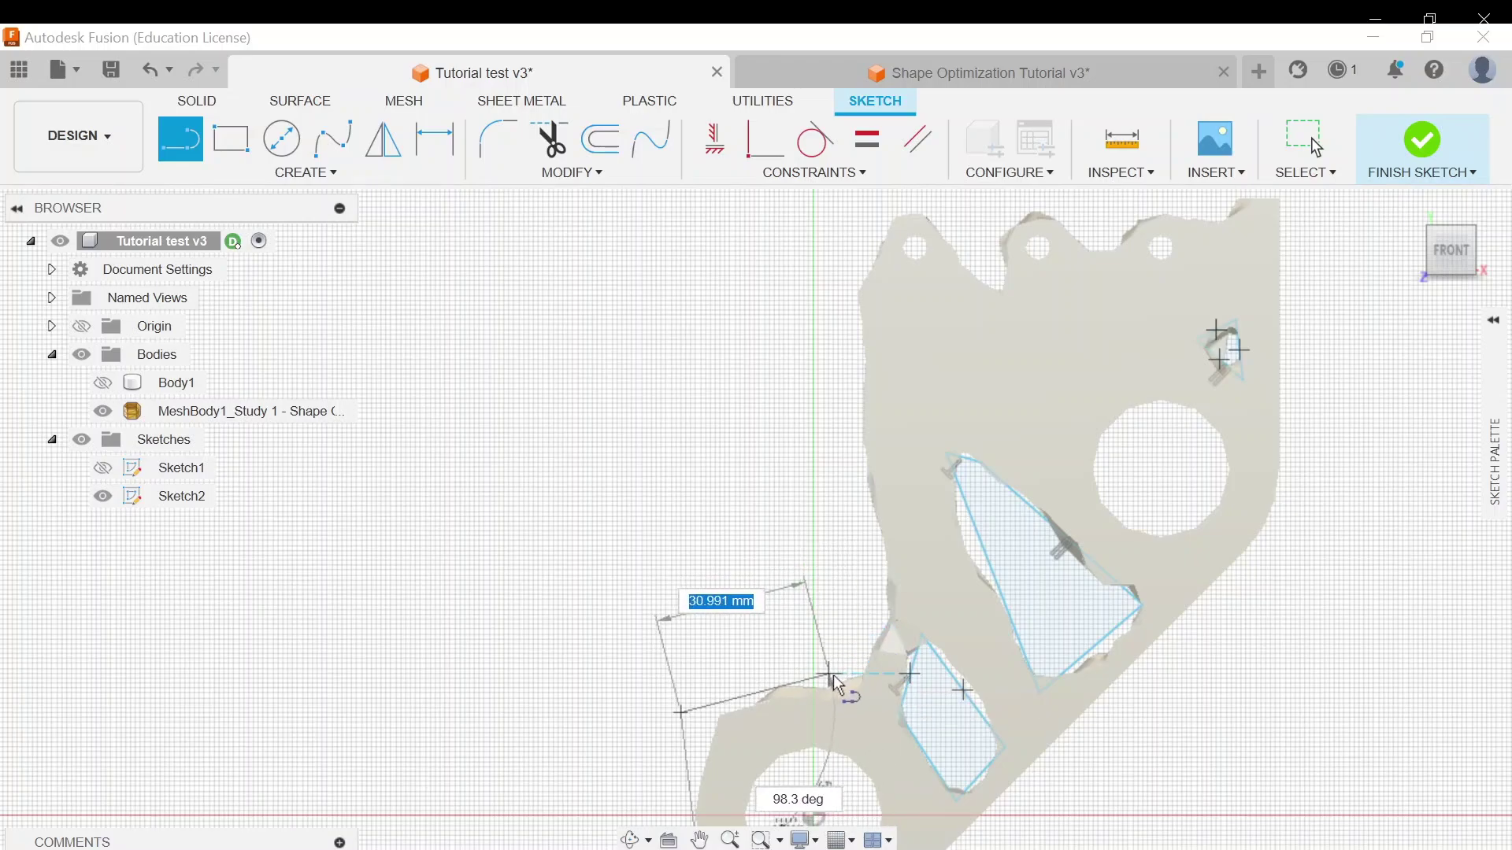
left_click(840, 675)
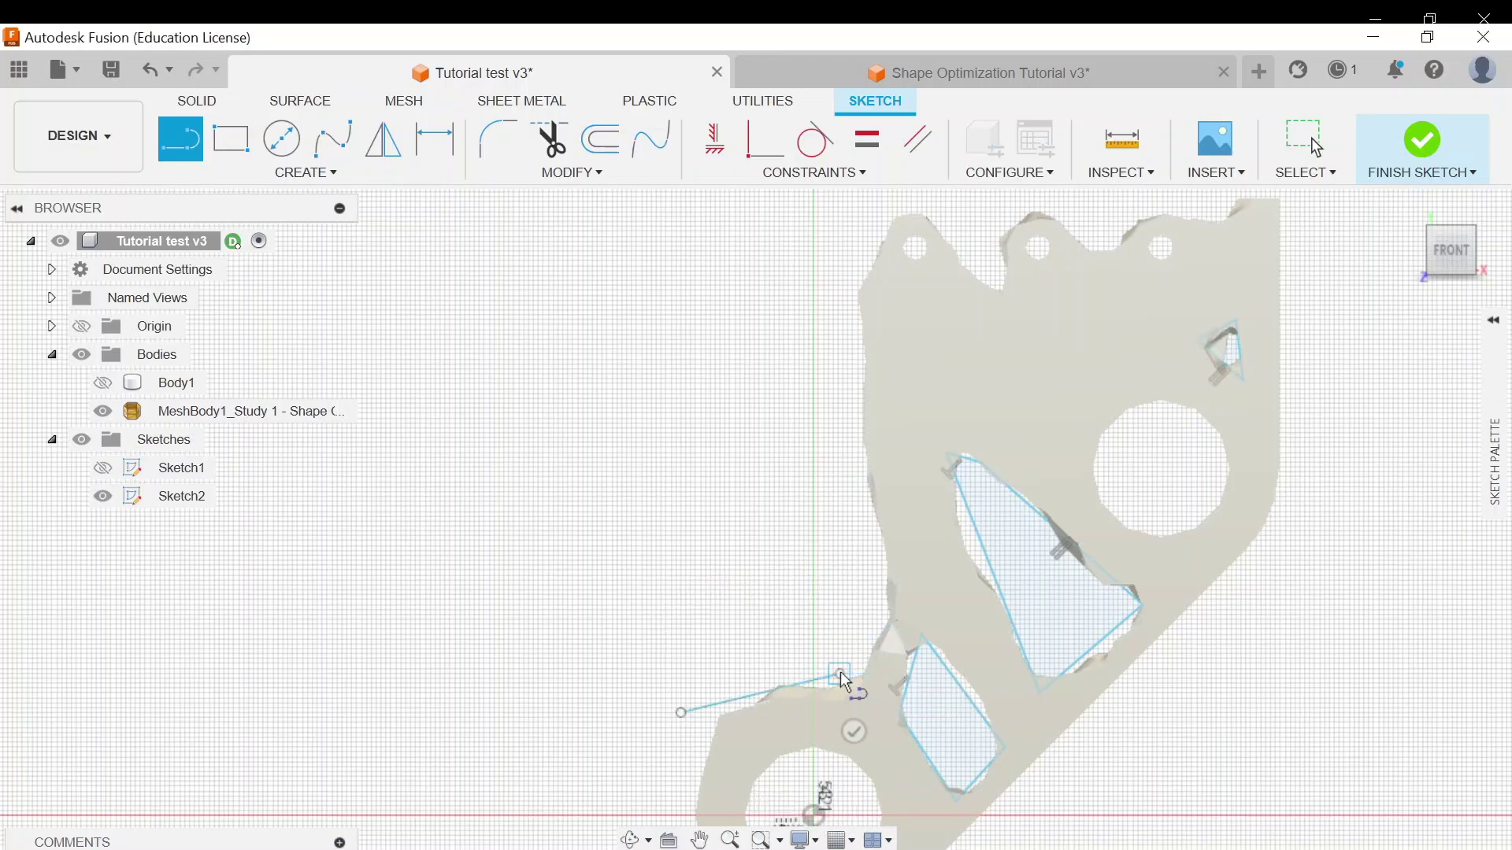
left_click(893, 596)
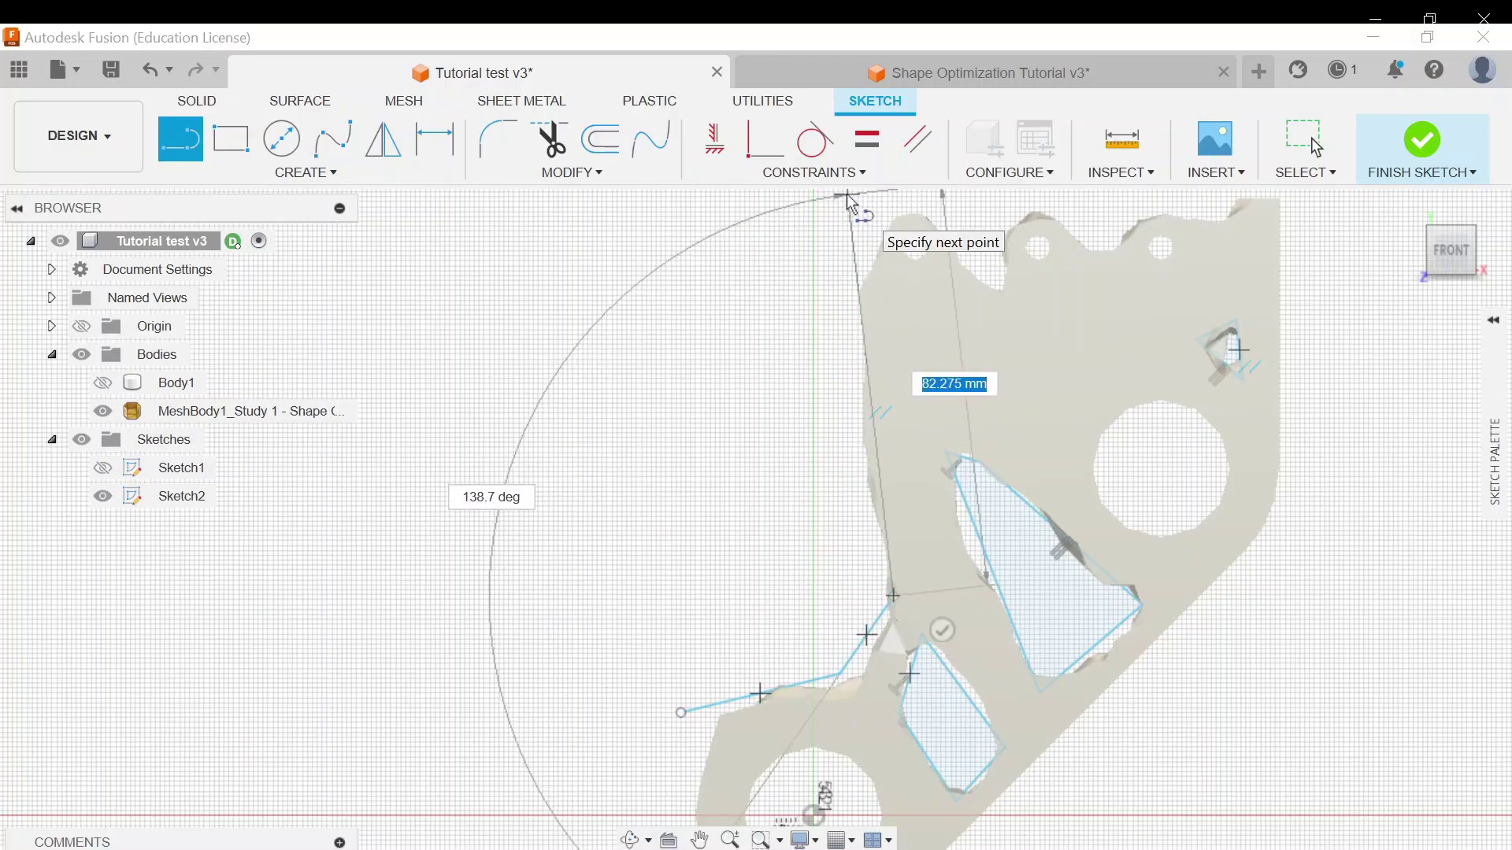
left_click(847, 193)
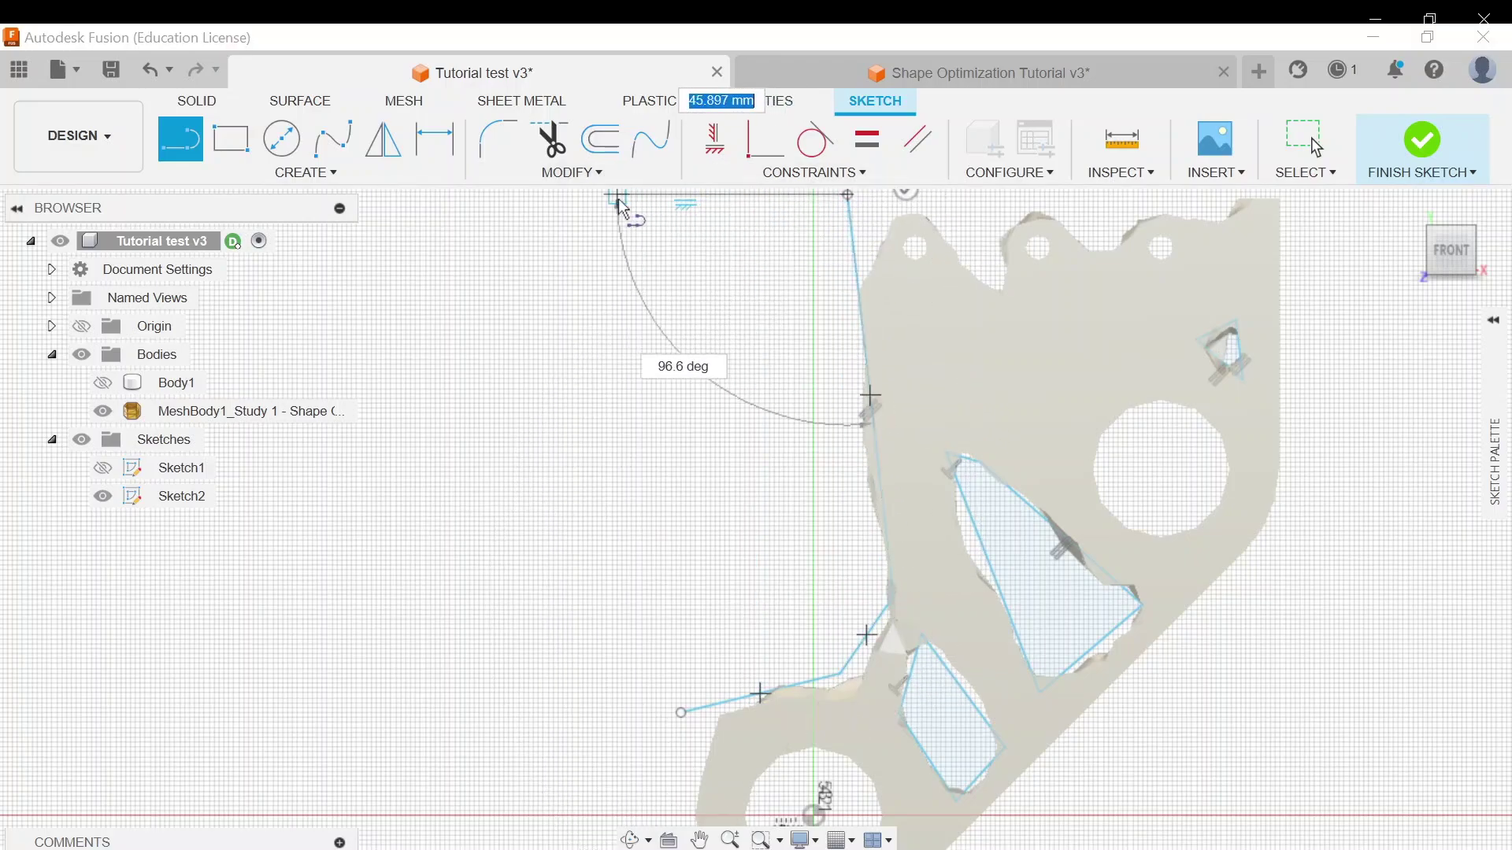
left_click(598, 194)
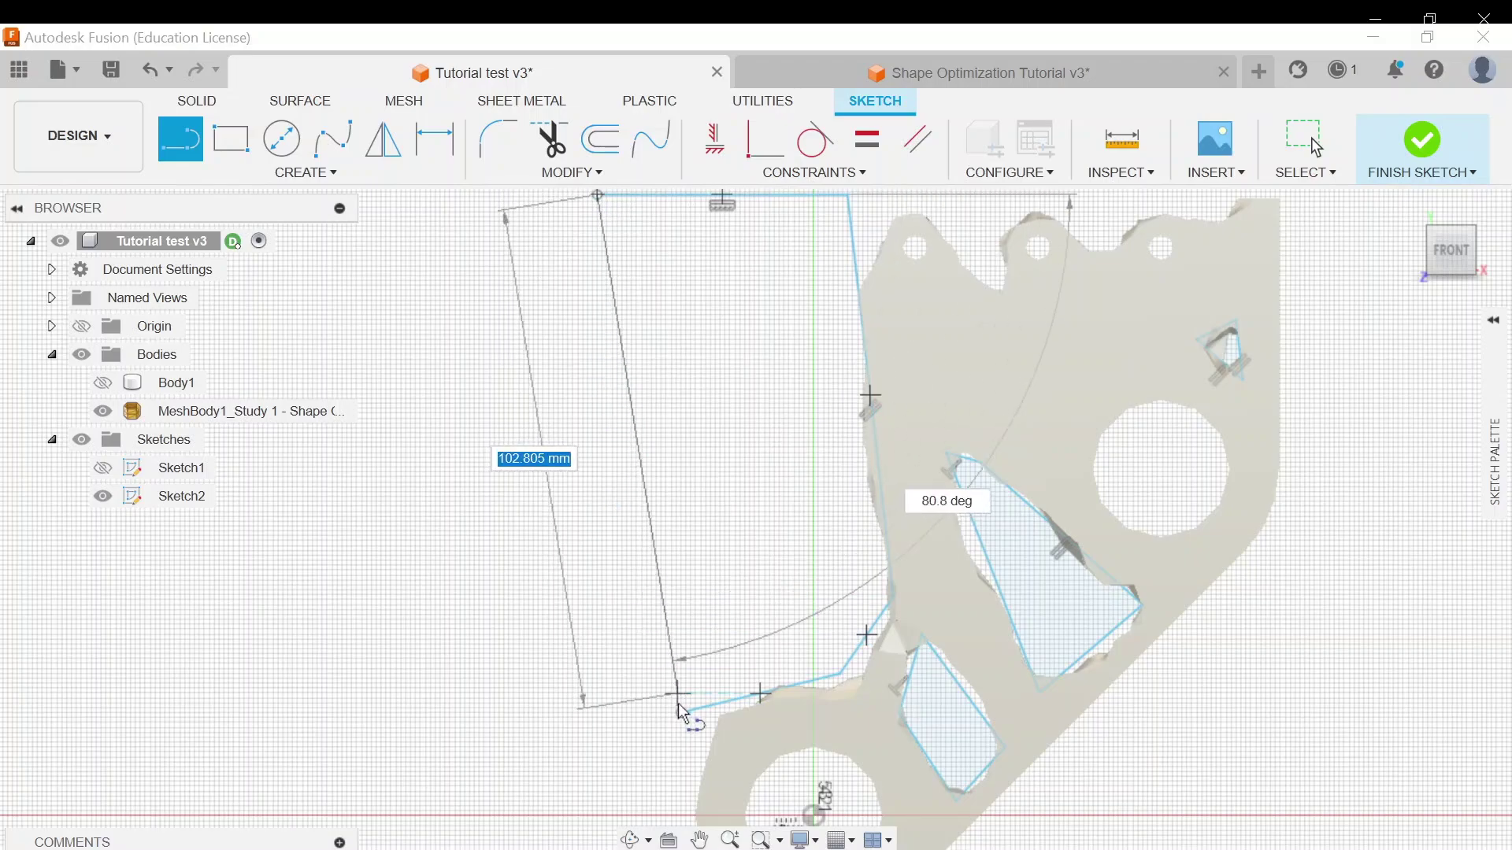
left_click(680, 711)
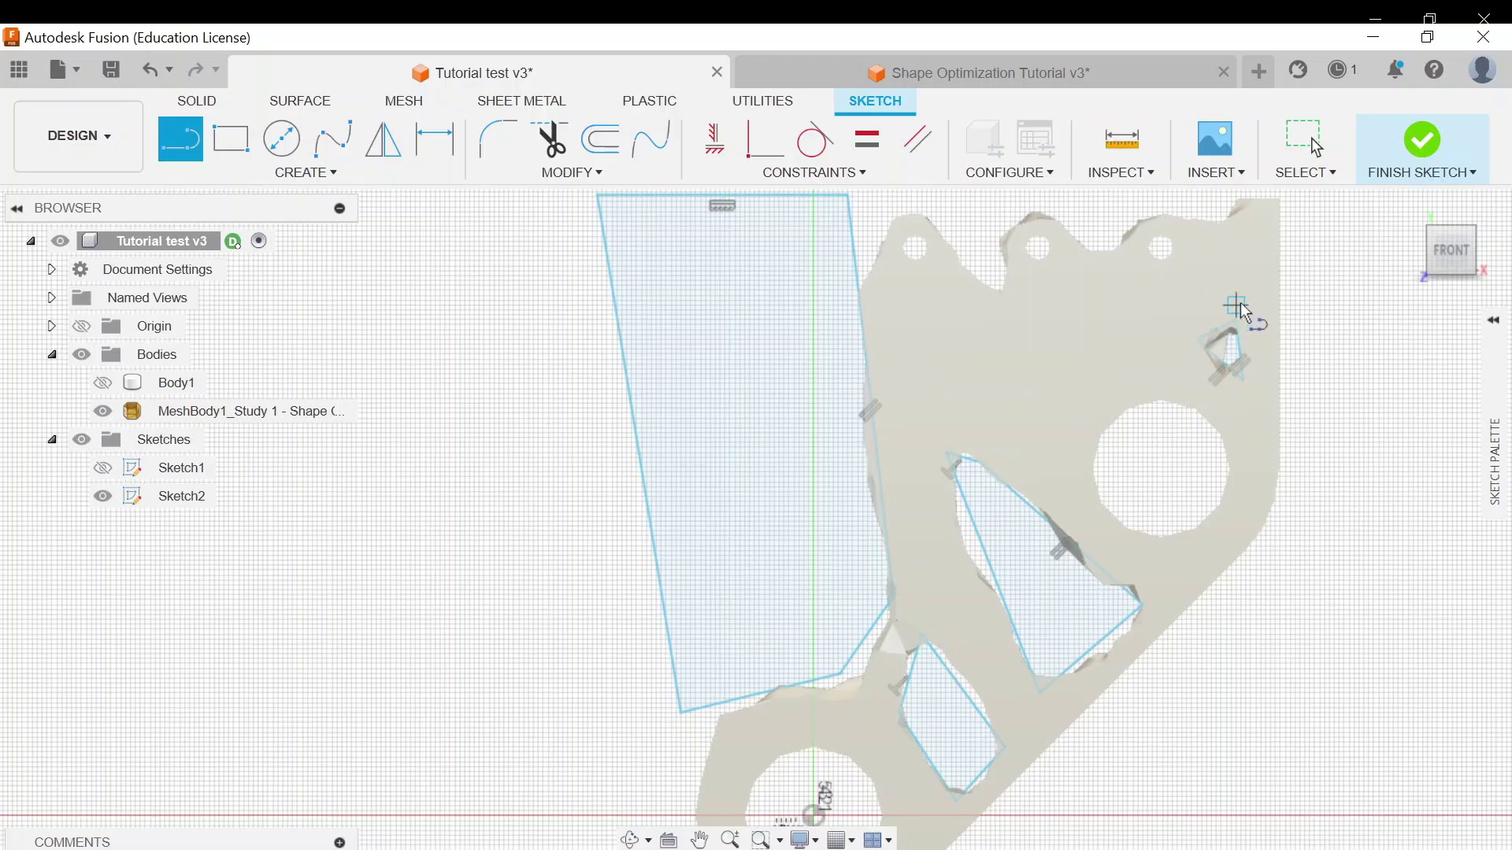
Step: Drag the small triangle's corners so it fully encloses the pocket
key("Escape")
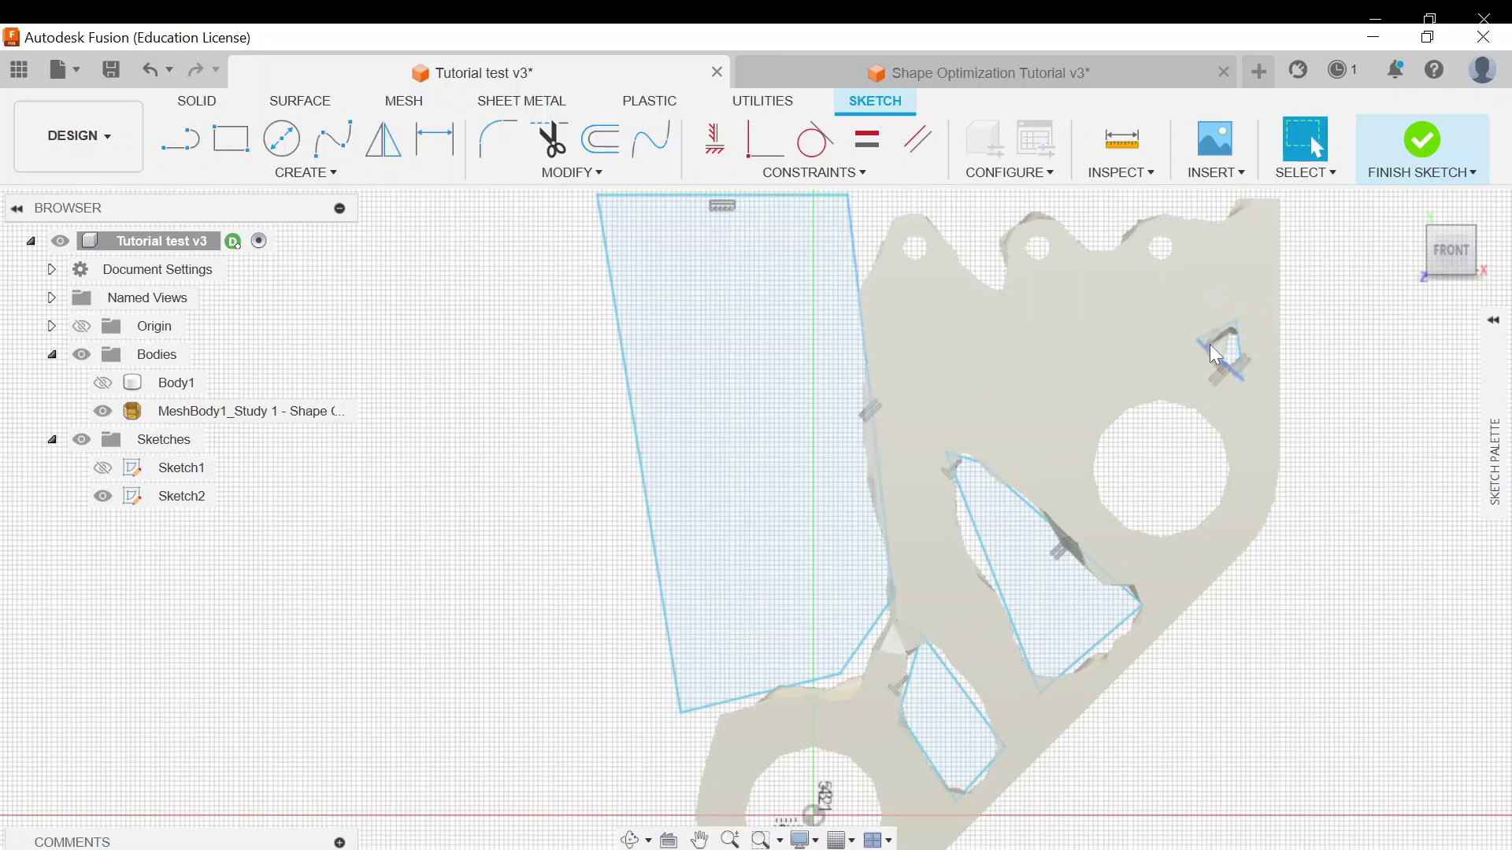
left_click(1196, 339)
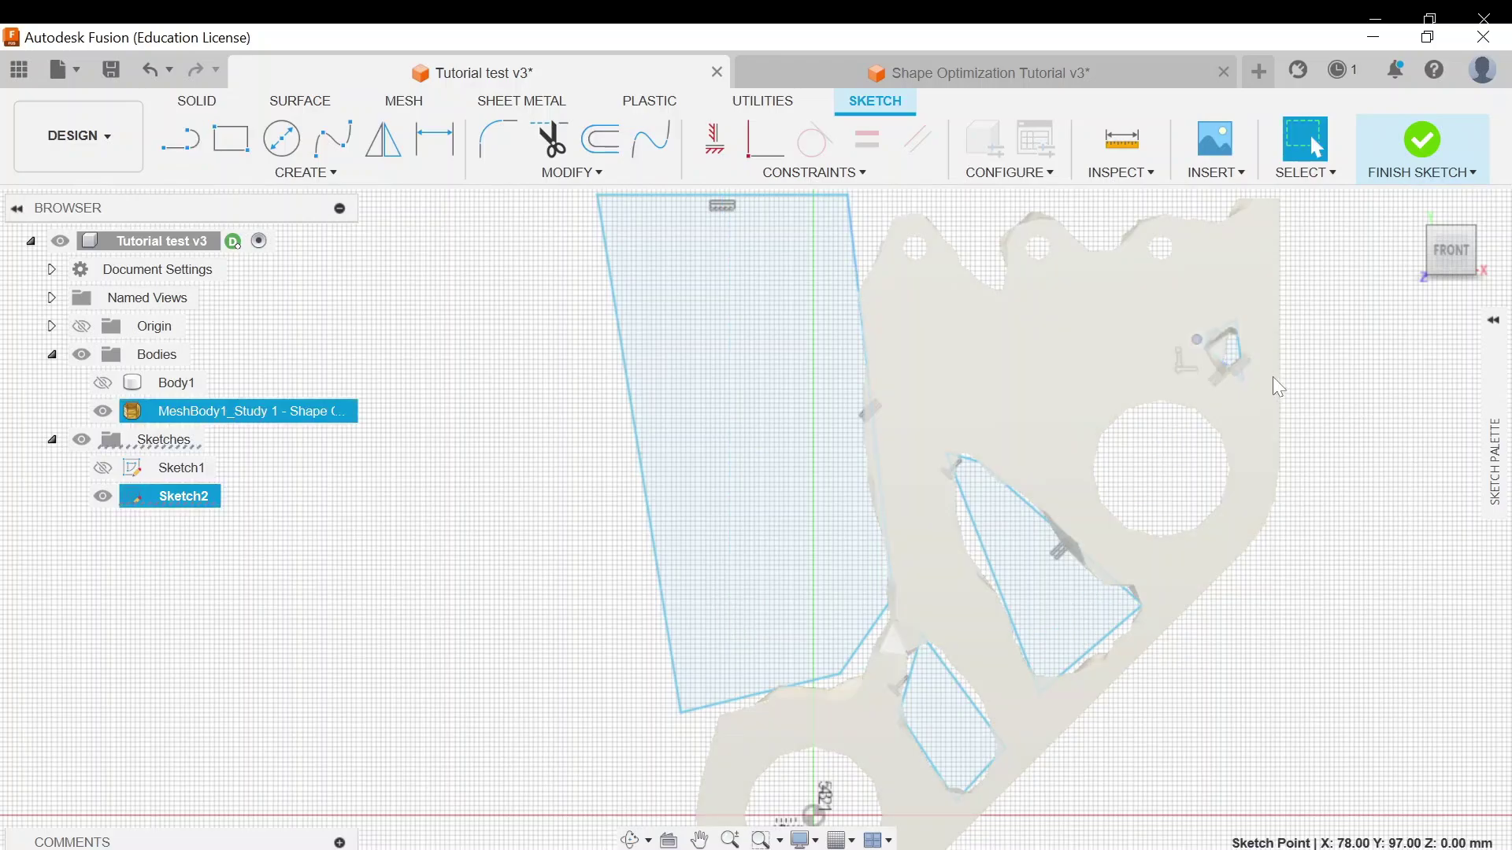
left_click_drag(1246, 379, 1254, 387)
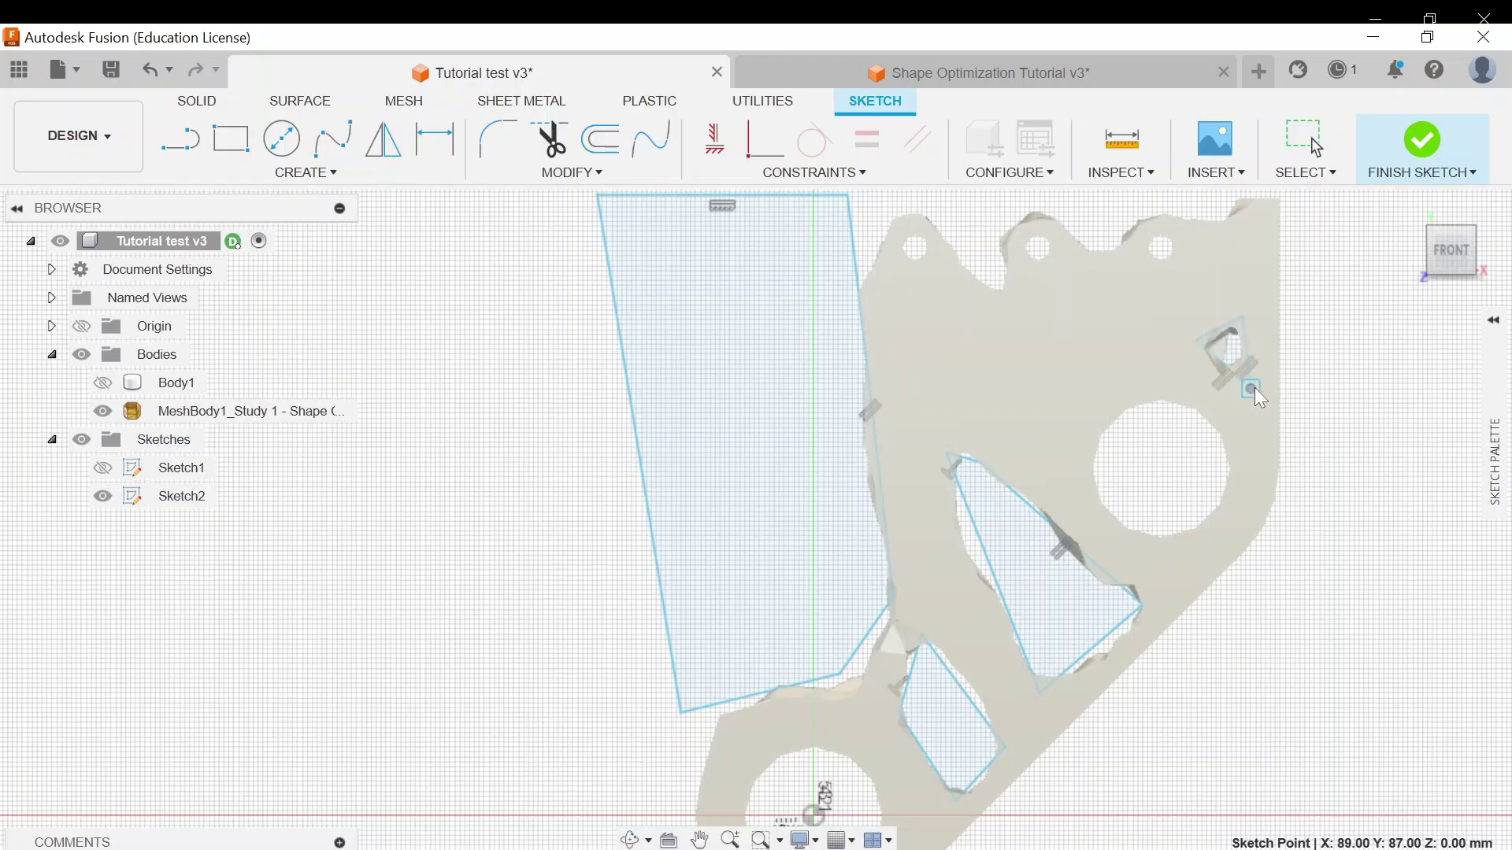
left_click_drag(1242, 316, 1247, 305)
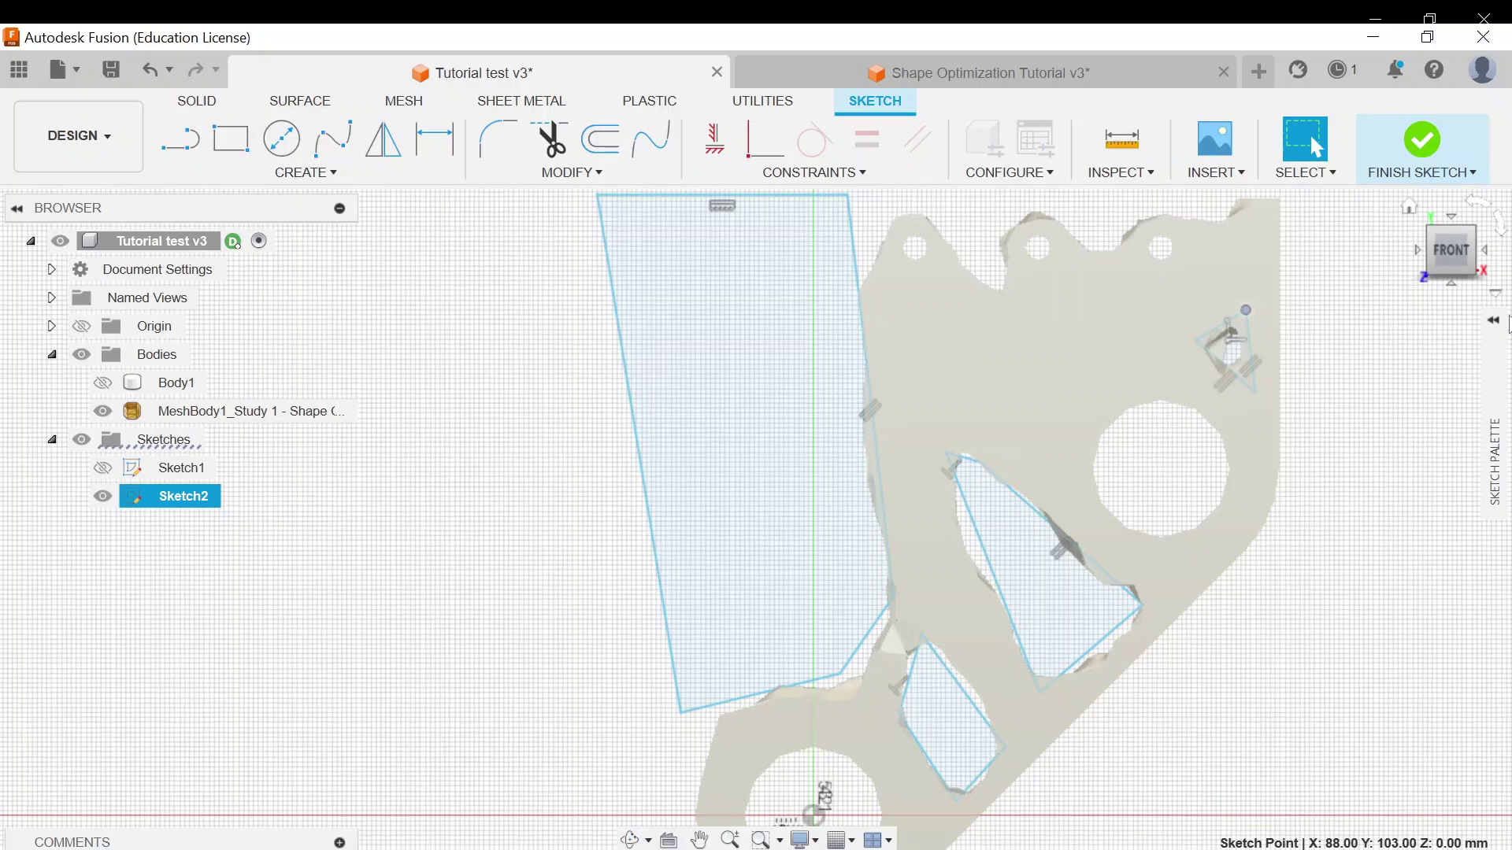
Step: Extrude the four Sketch2 pocket profiles, hiding MeshBody1 and showing the flat plate Body1
left_click(1234, 364)
key("e")
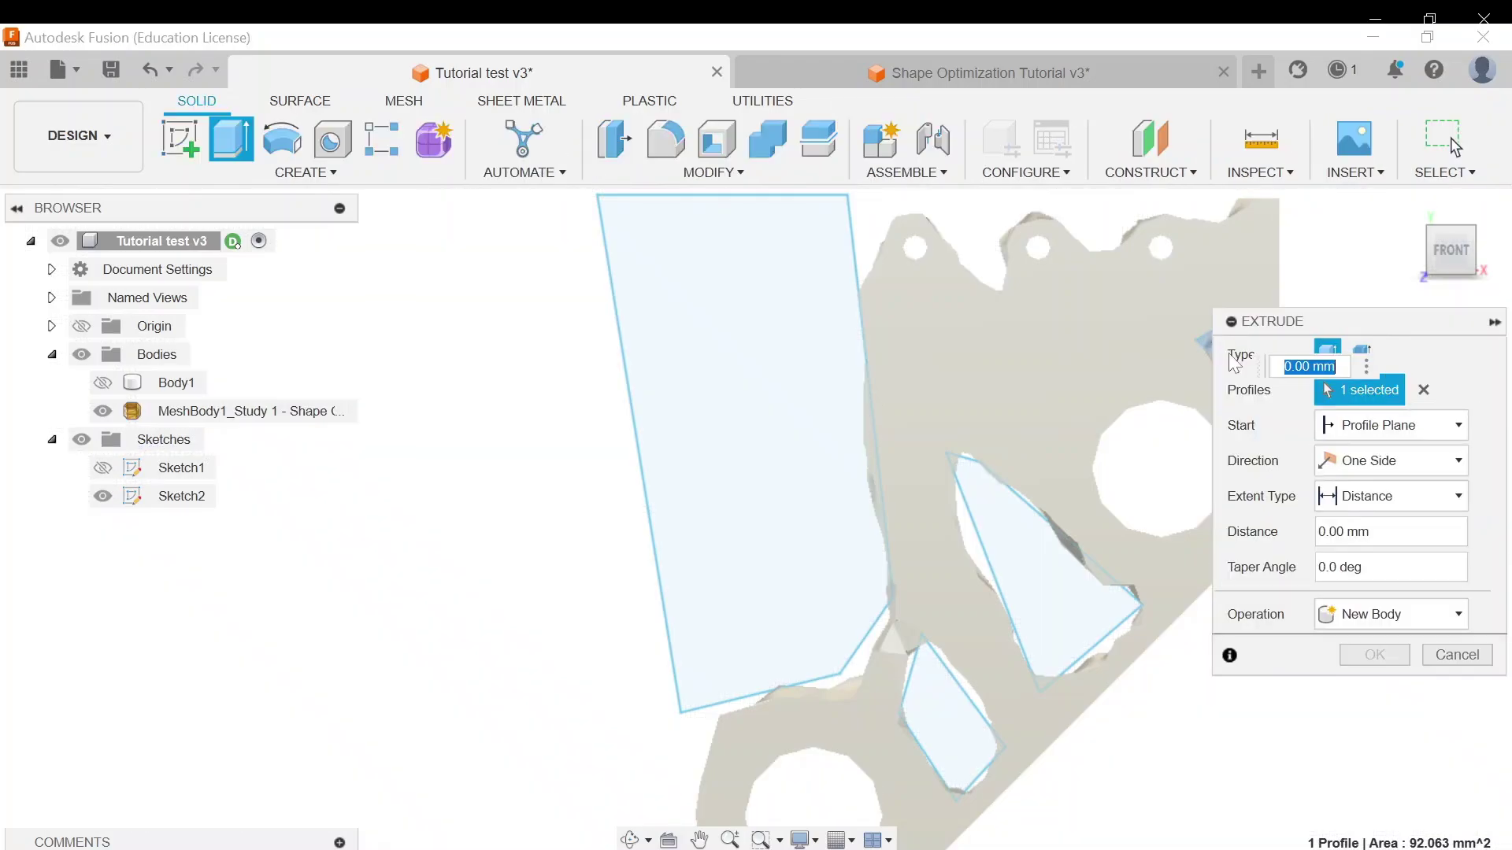
left_click(1065, 575)
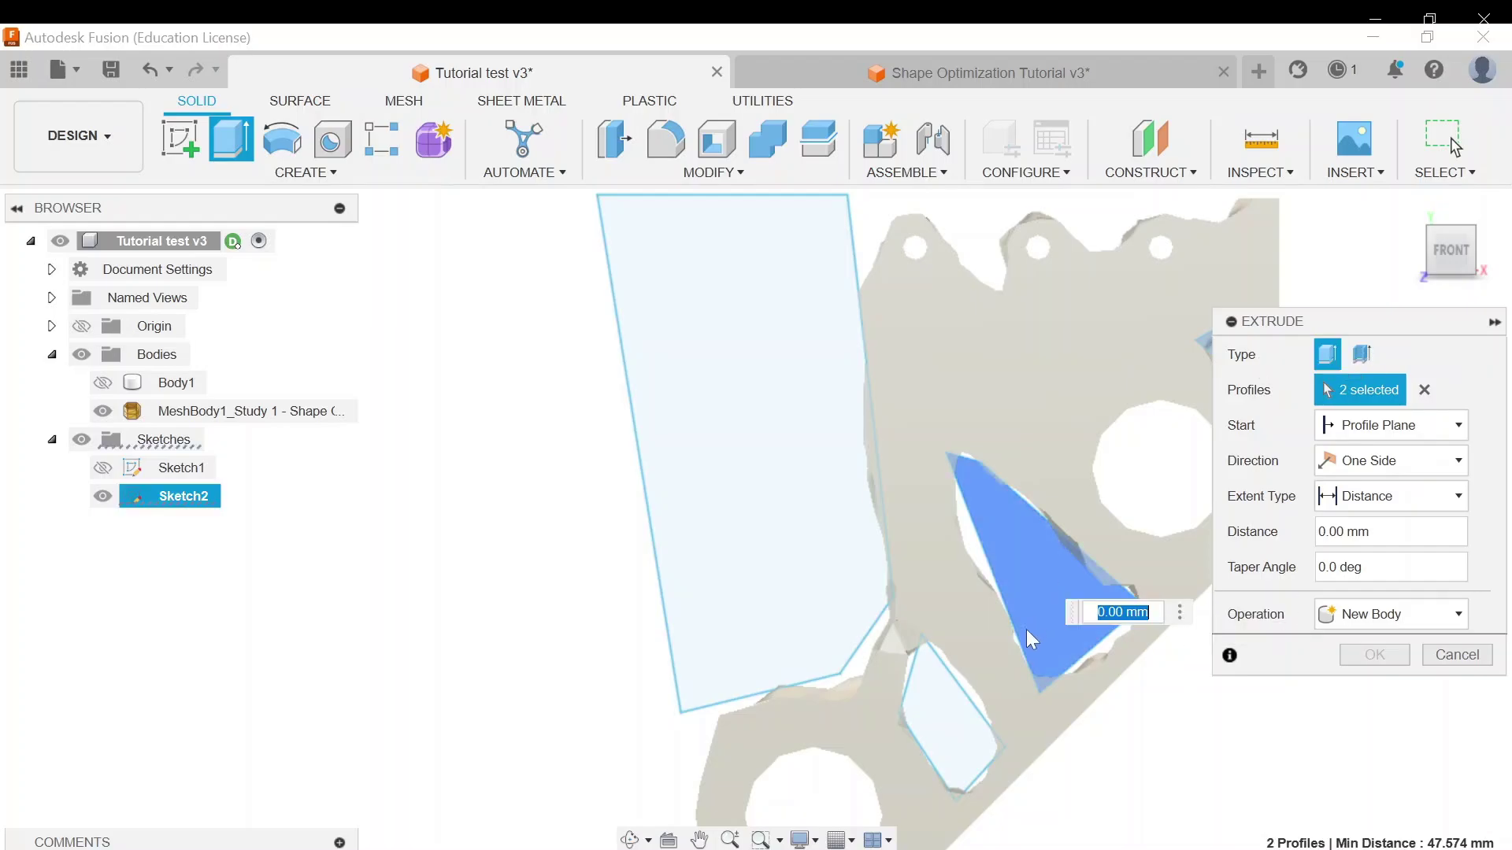
left_click(951, 716)
left_click(797, 529)
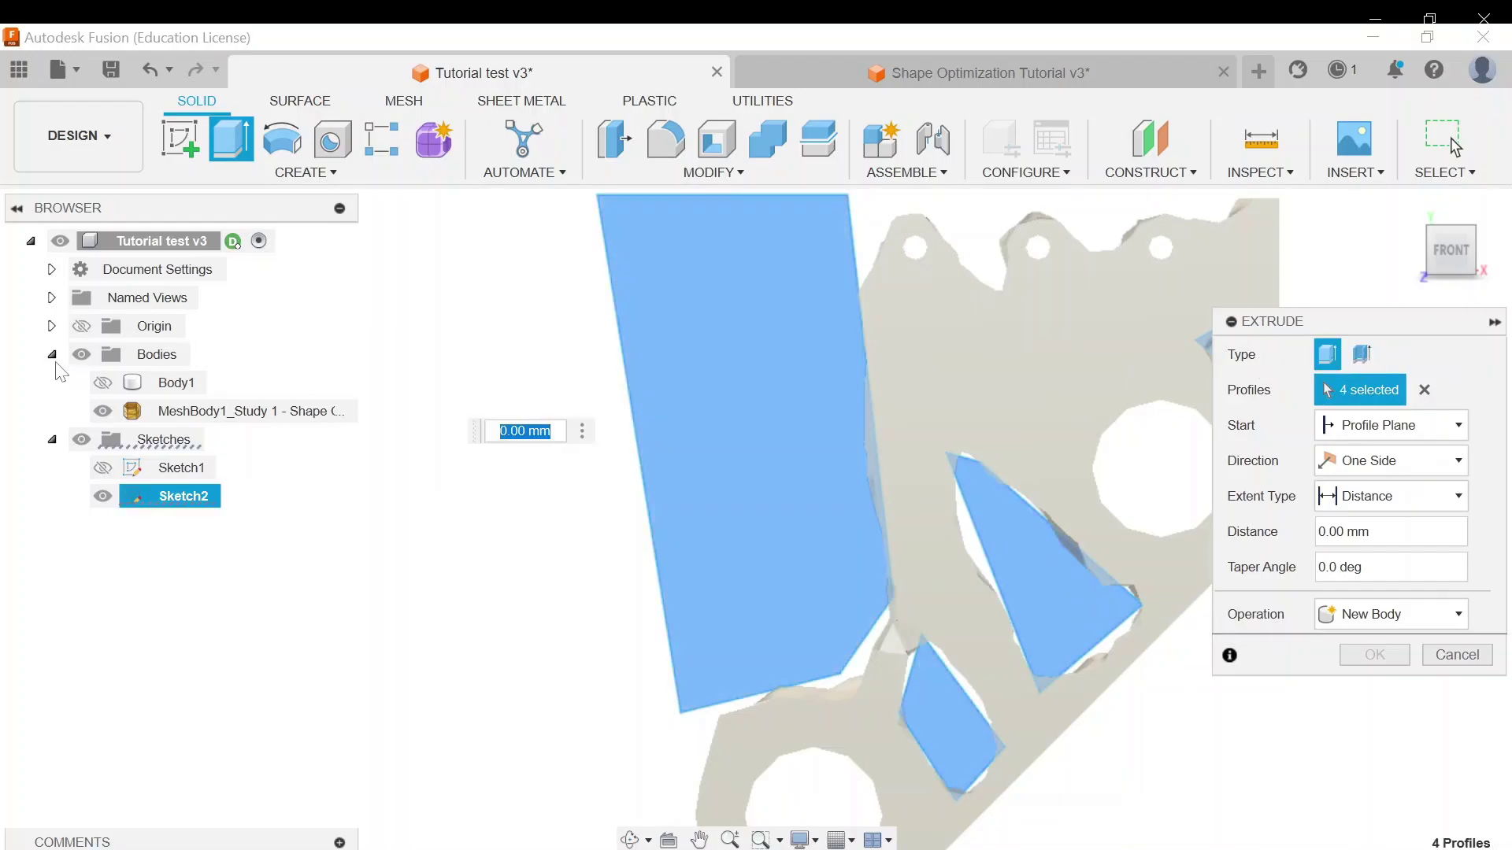
left_click(102, 410)
left_click(103, 383)
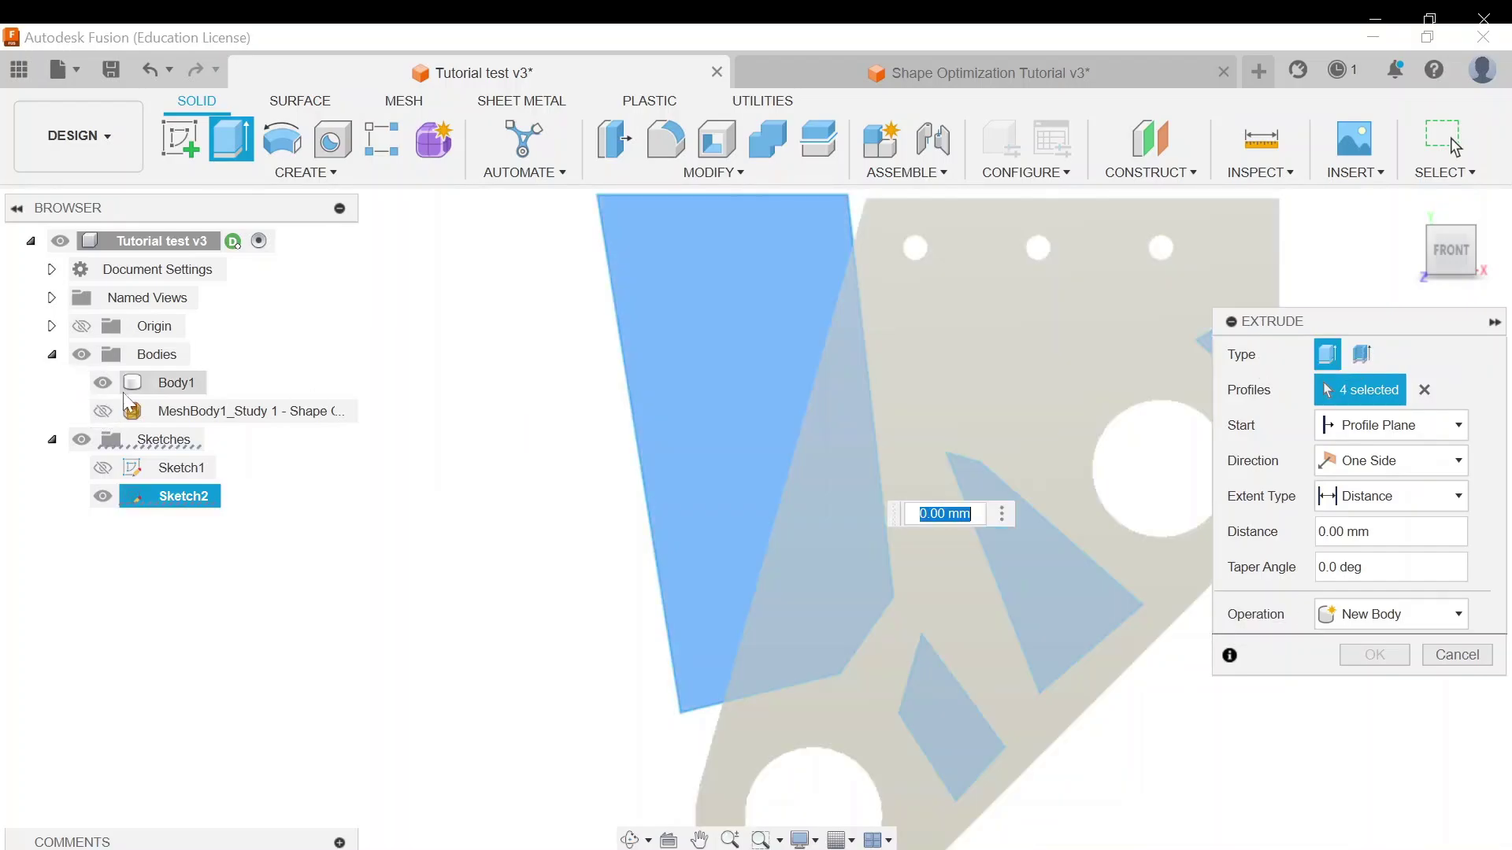
Step: Cut the four profiles 32.124 mm through the plate, leaving triangular openings
left_click(1427, 226)
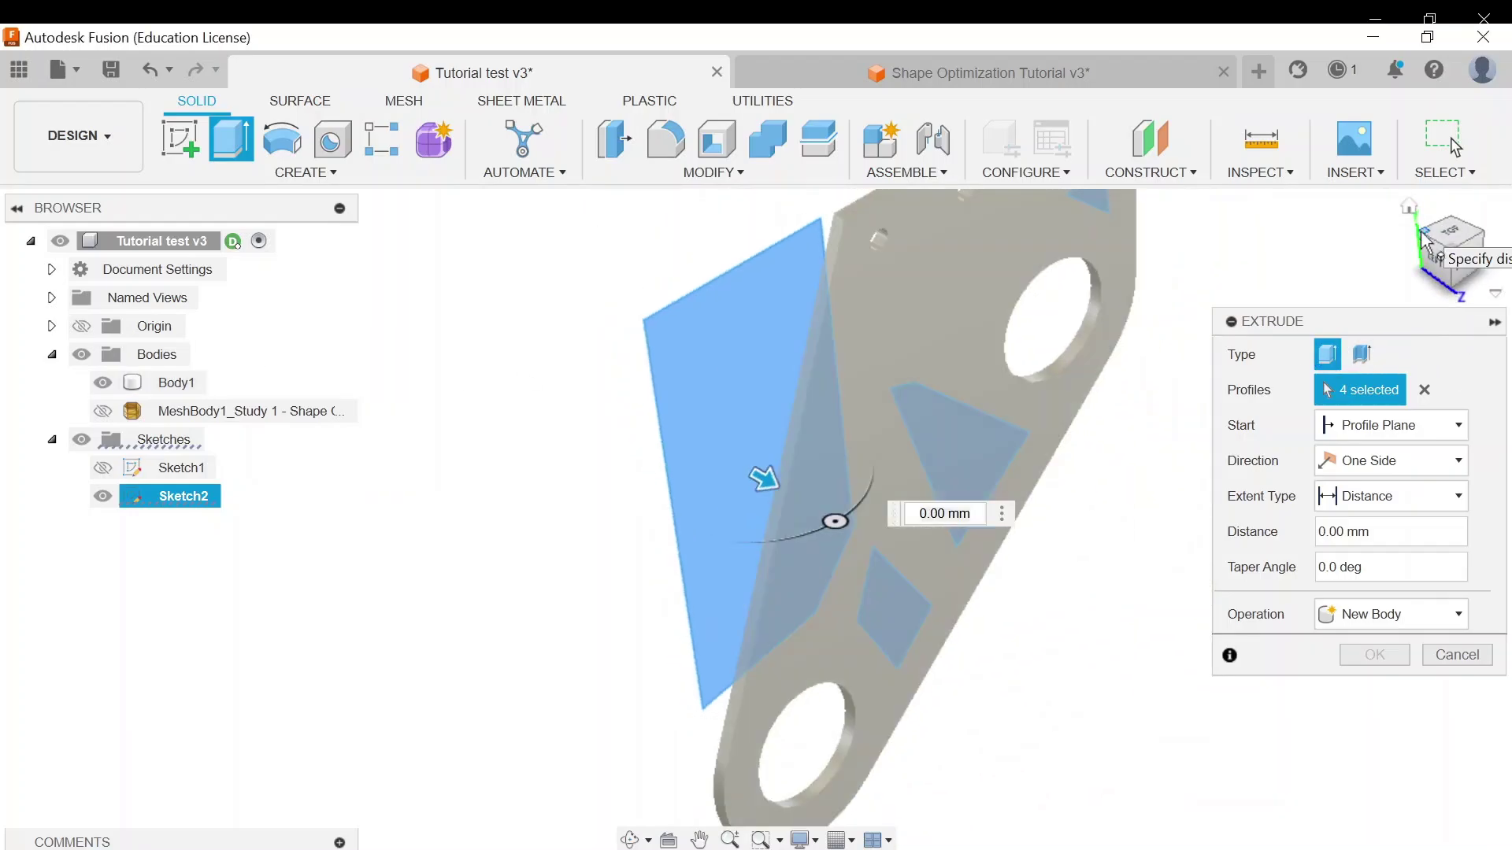
left_click_drag(770, 478, 891, 532)
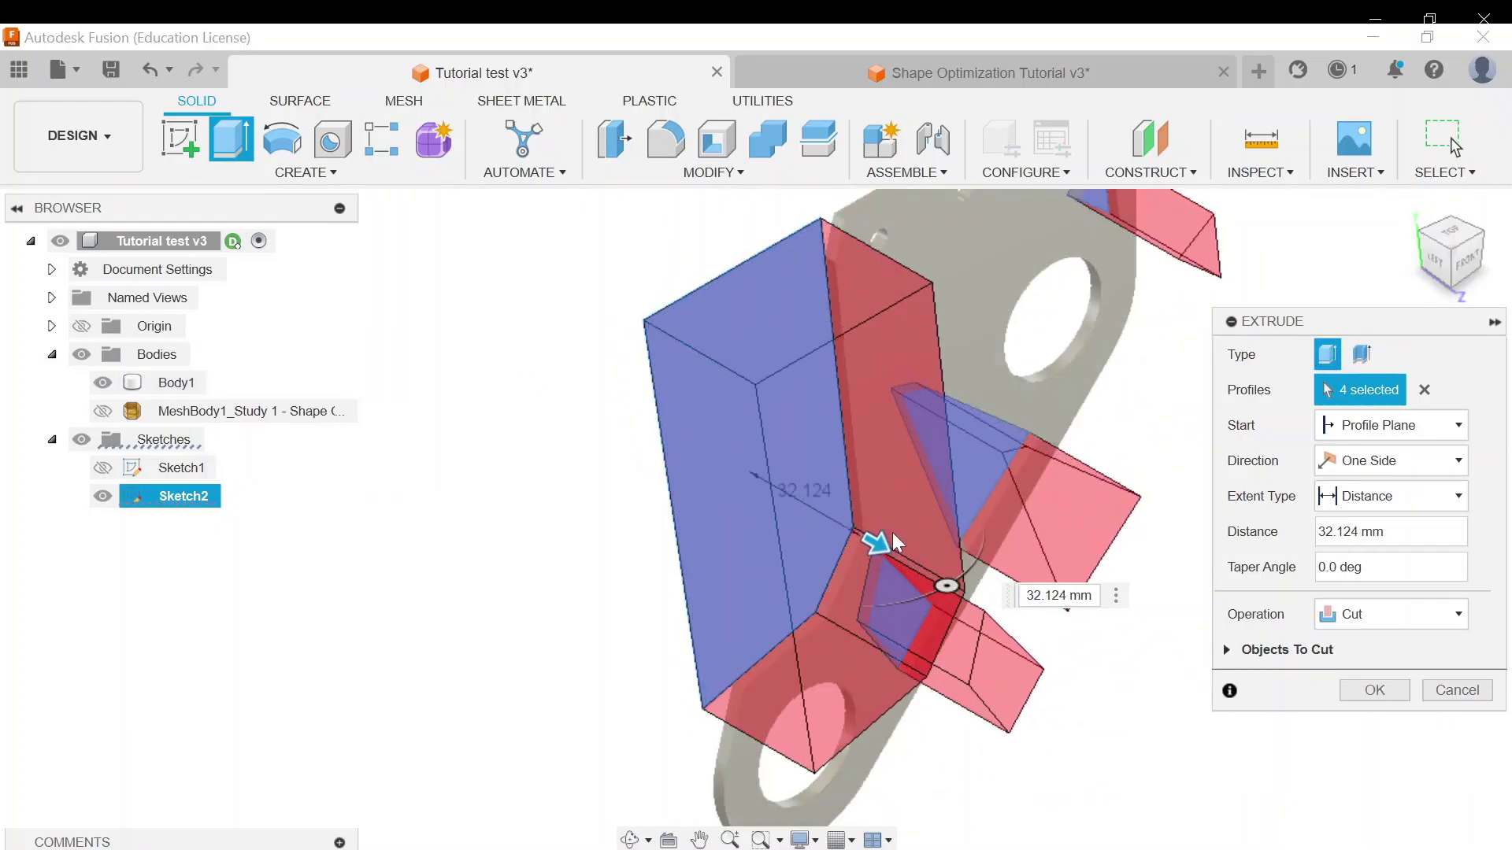
left_click(1372, 689)
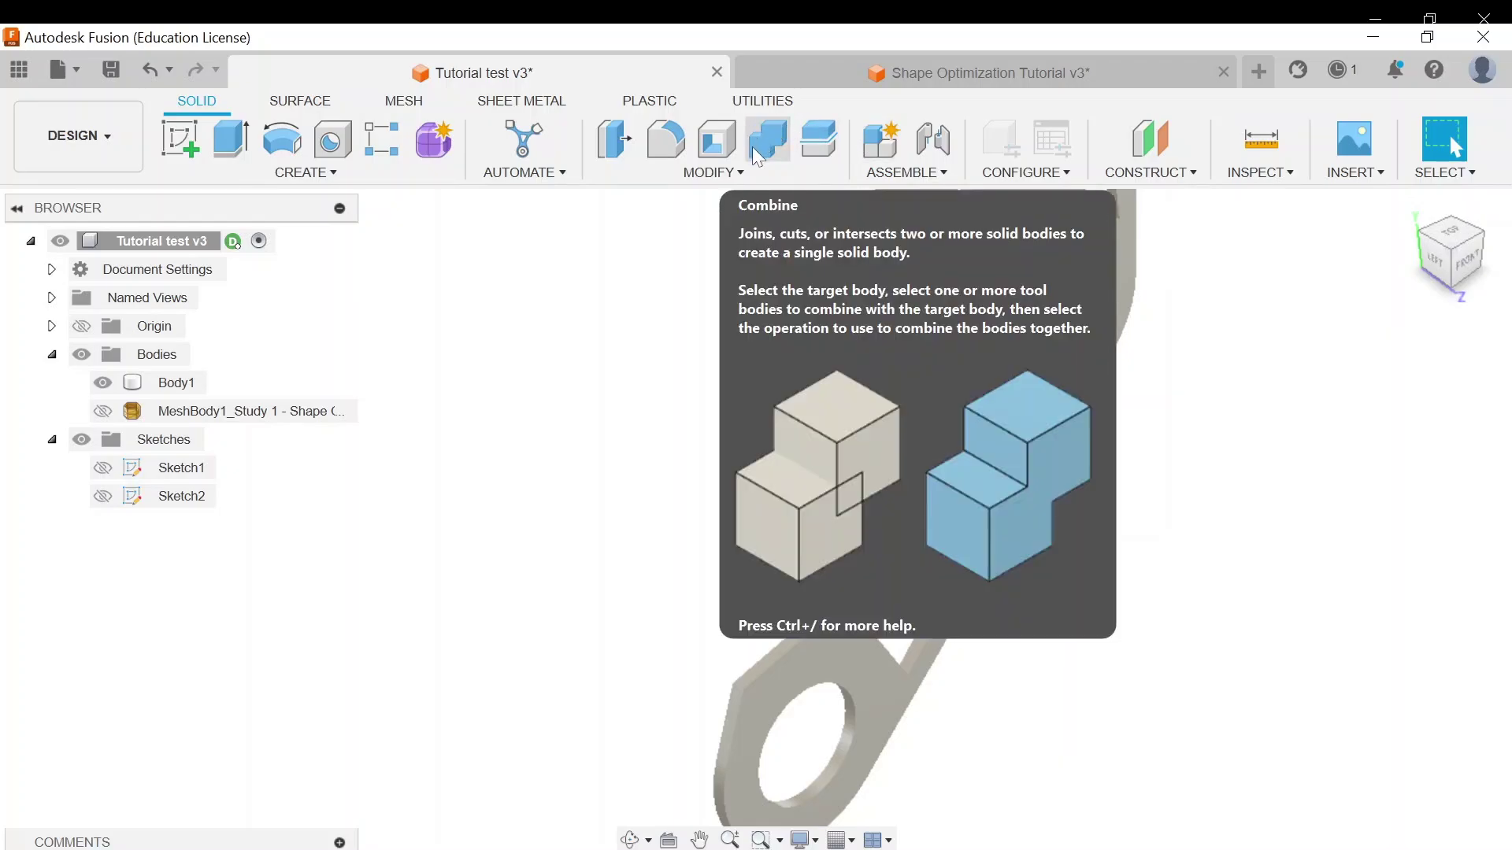
Step: Round the plate body's slanted side-face edges with a 2.5 mm rule fillet limited to fillets
left_click(682, 140)
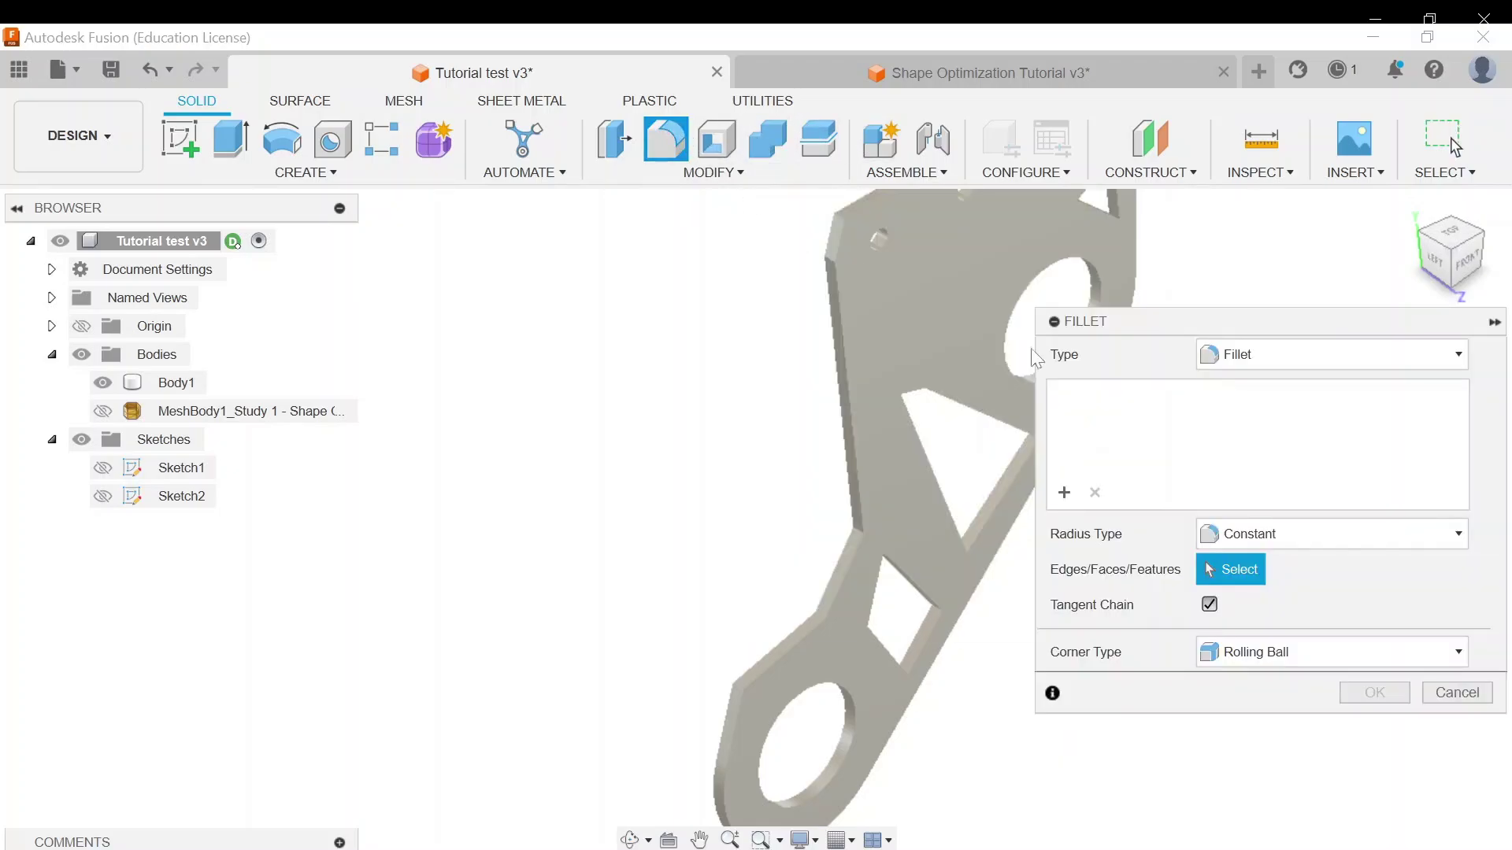
left_click(1309, 351)
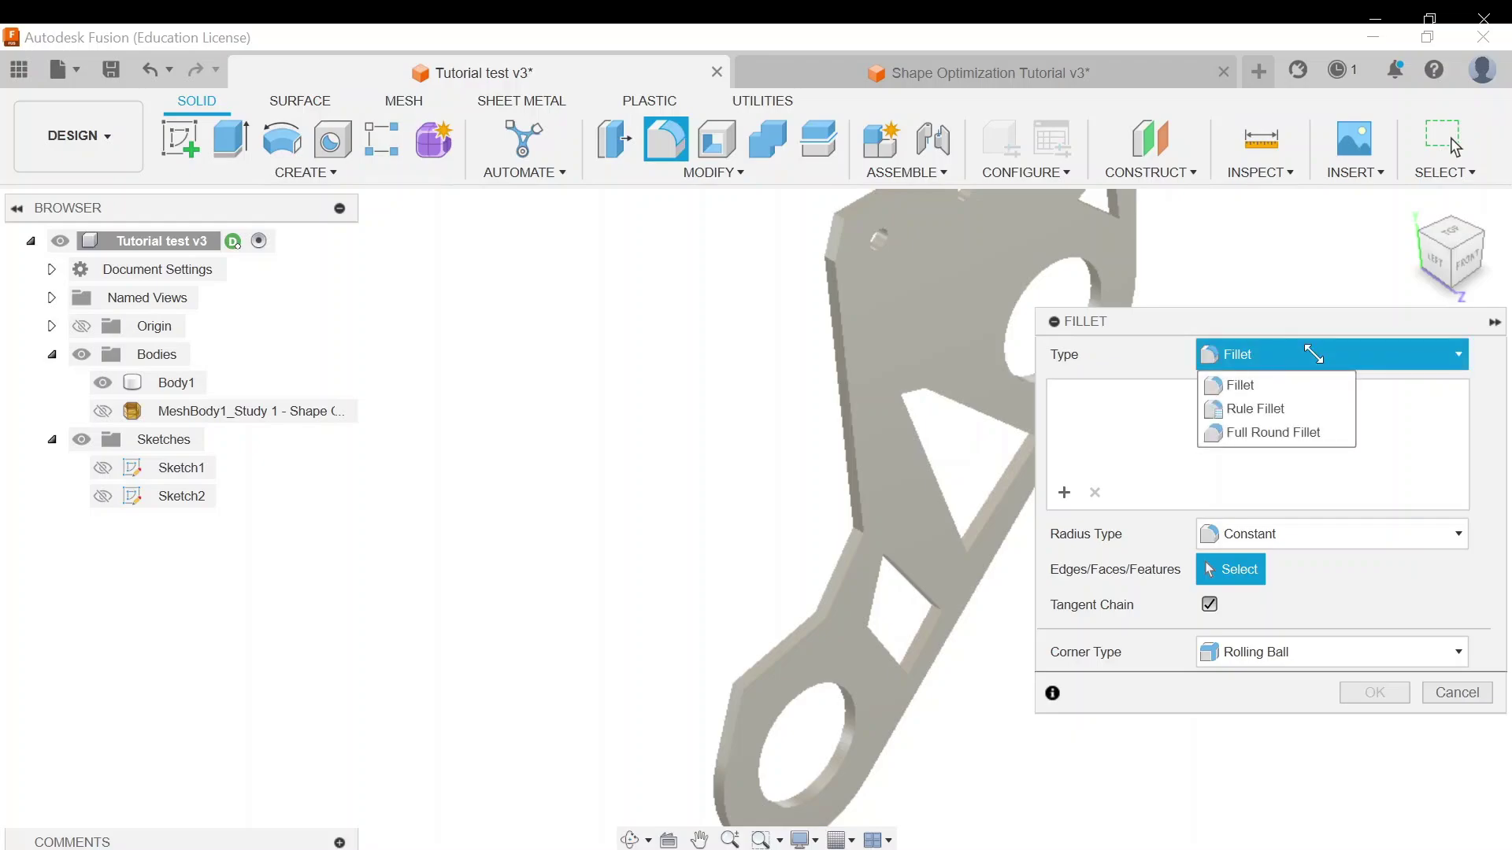
left_click(1279, 407)
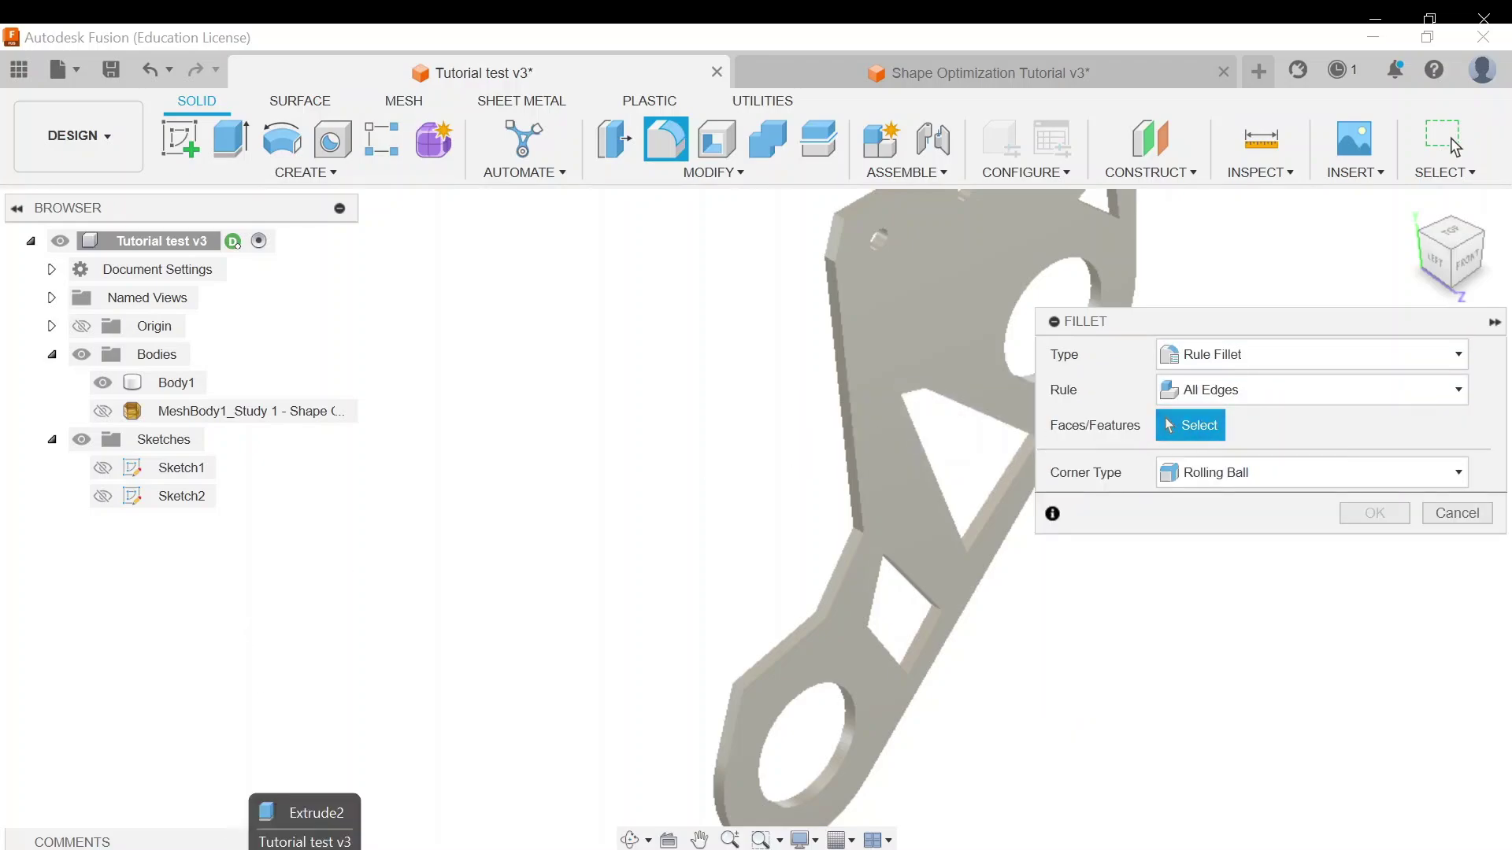
left_click(264, 847)
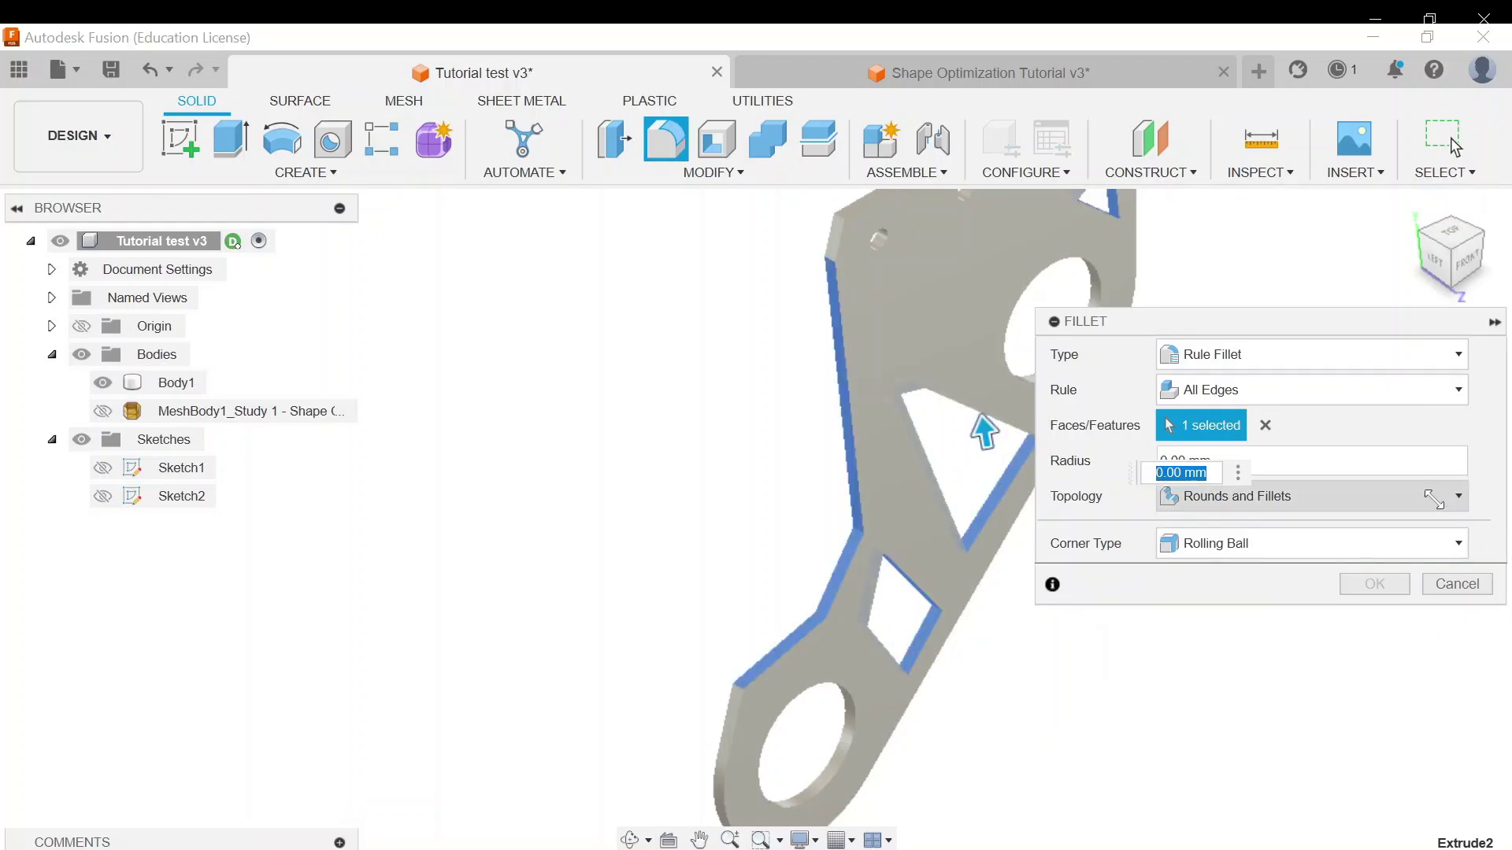
left_click(1433, 499)
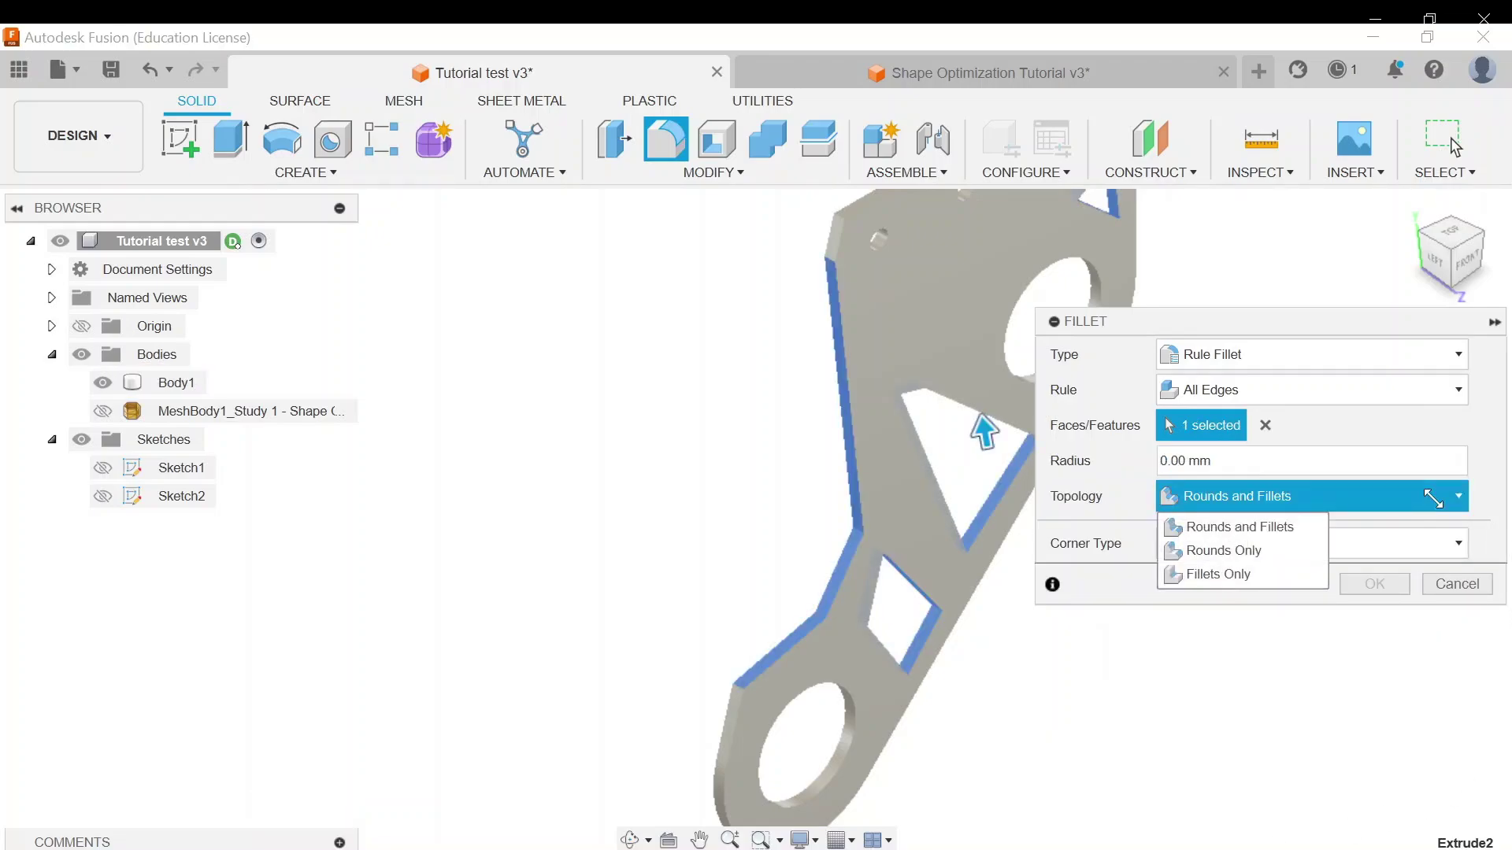
left_click(1267, 576)
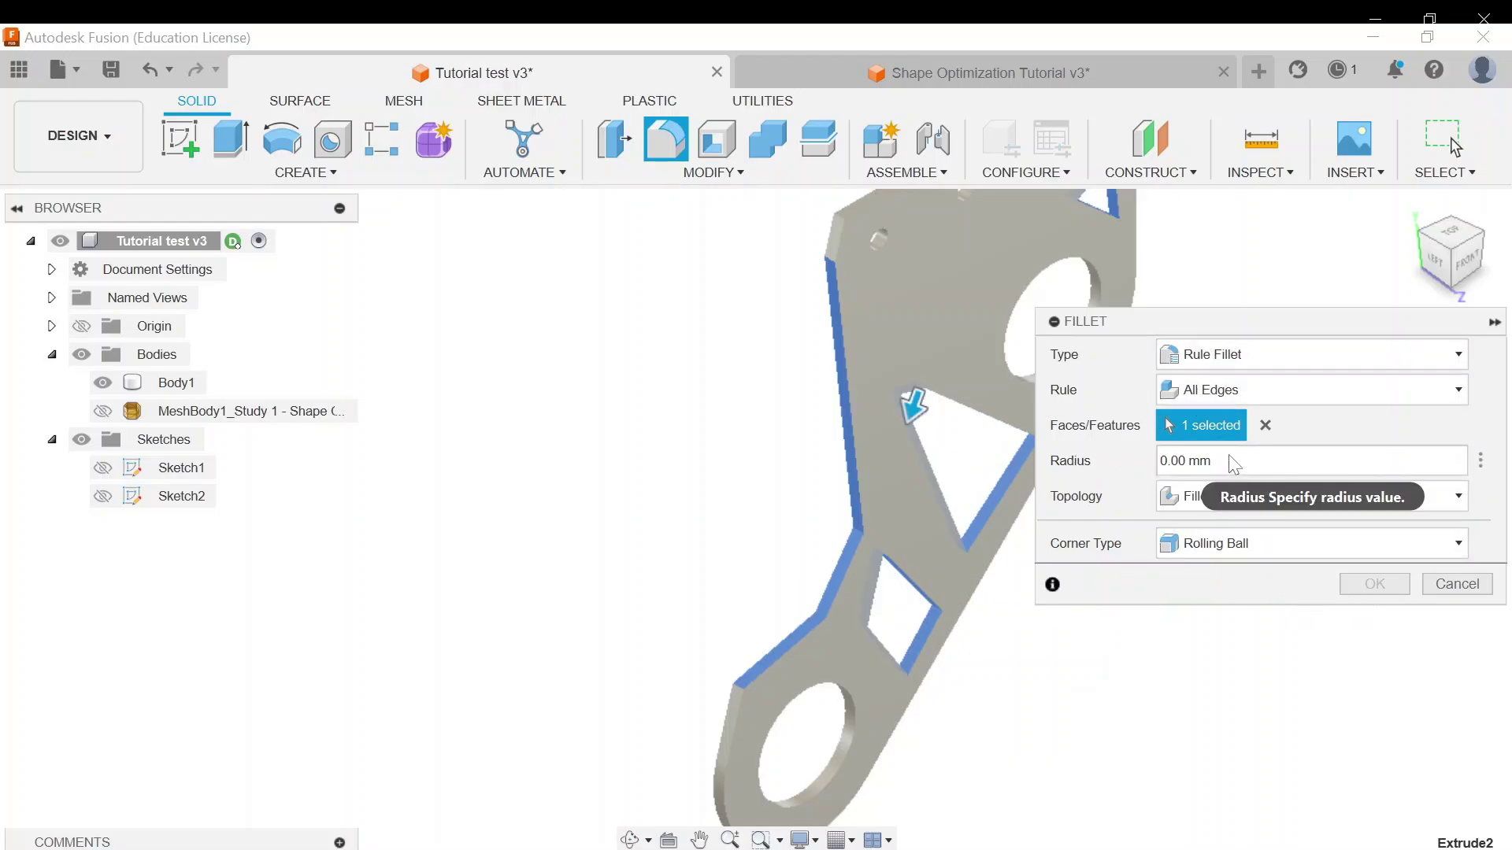
left_click(1202, 464)
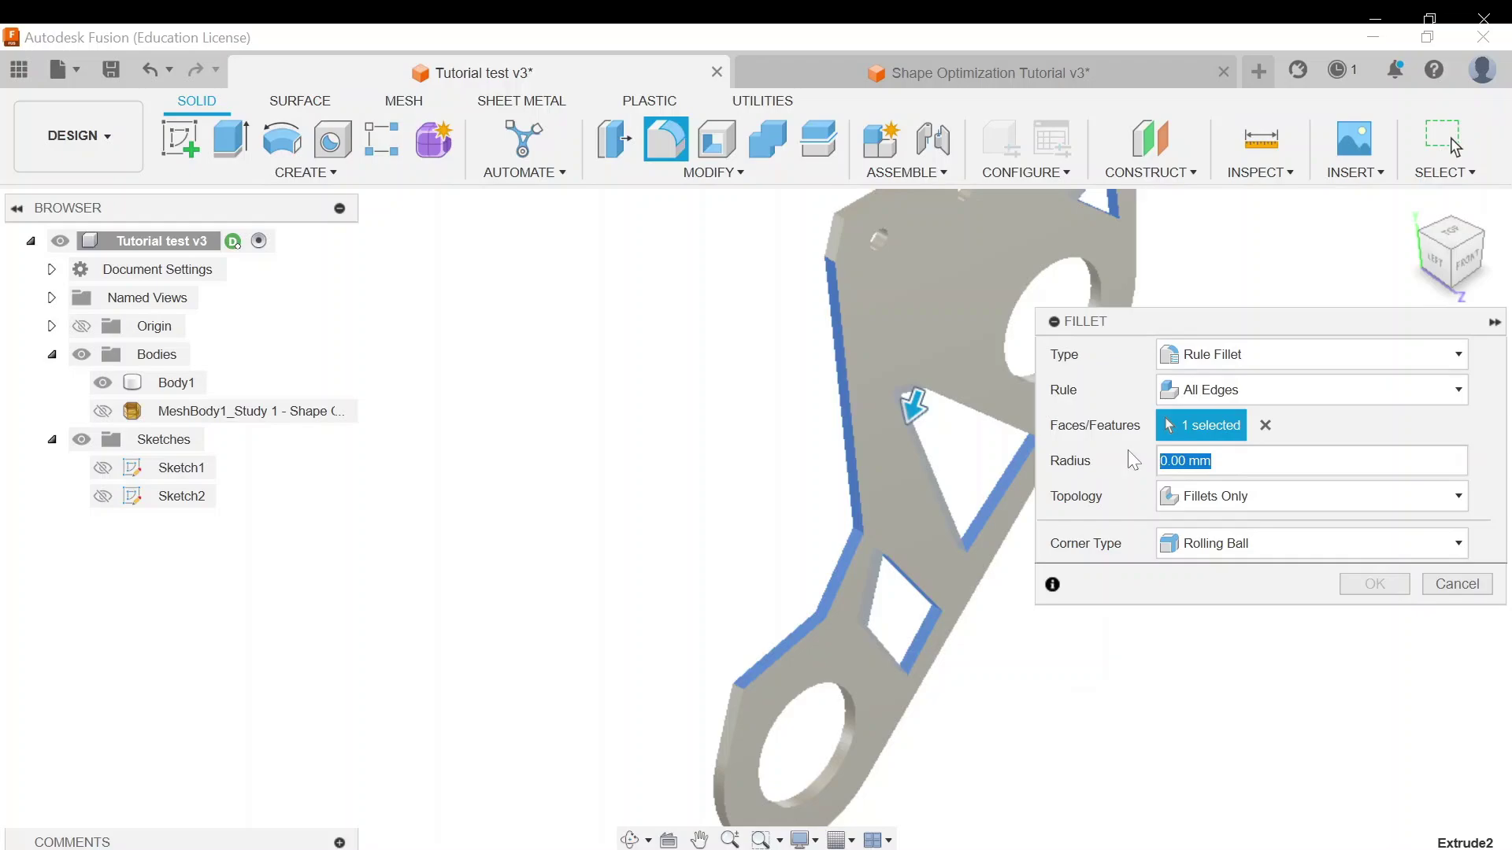
type("2.5")
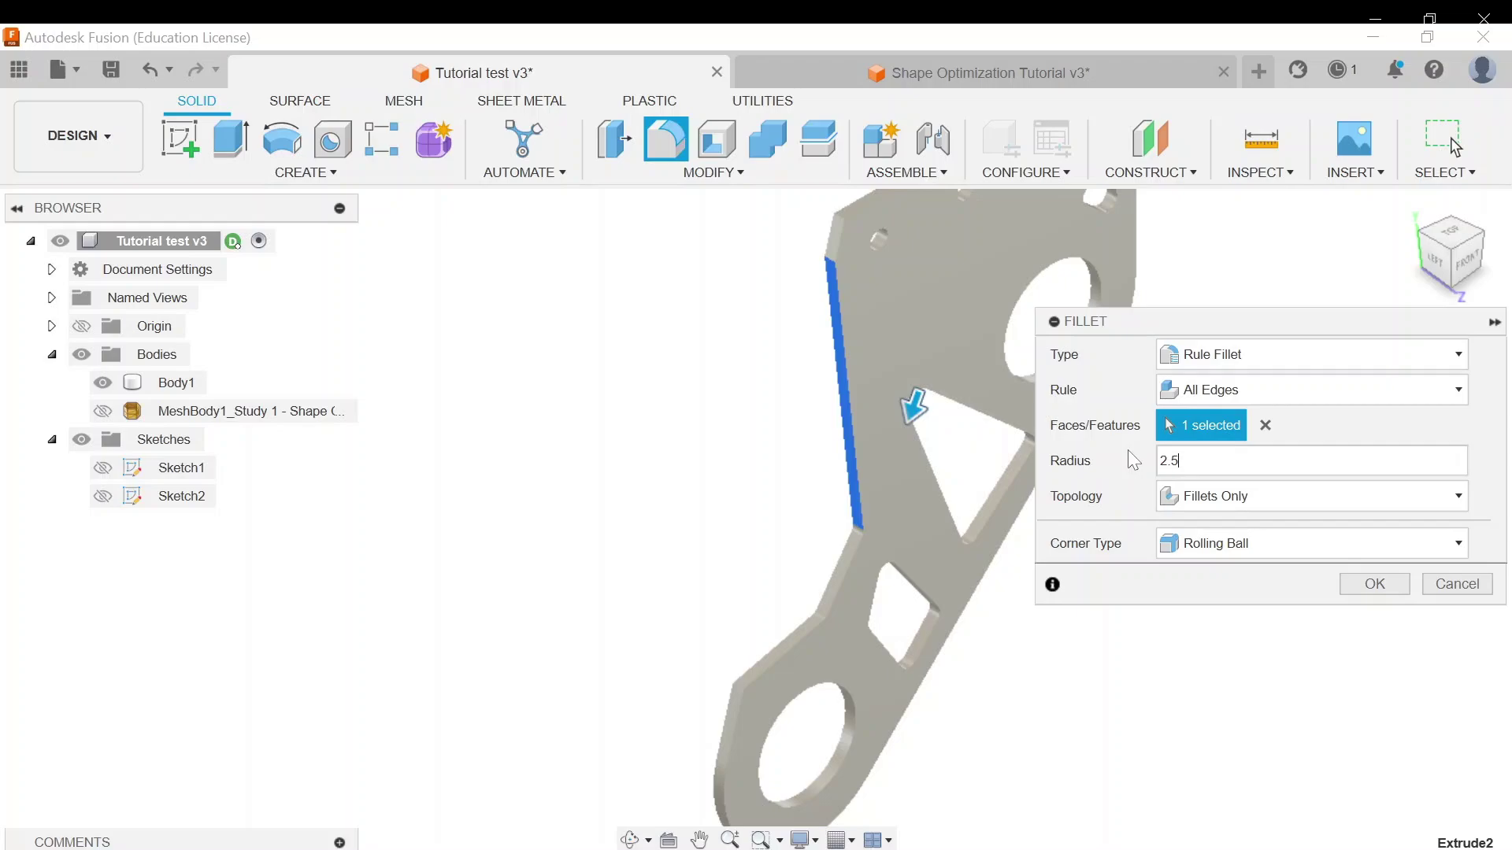
left_click(1374, 583)
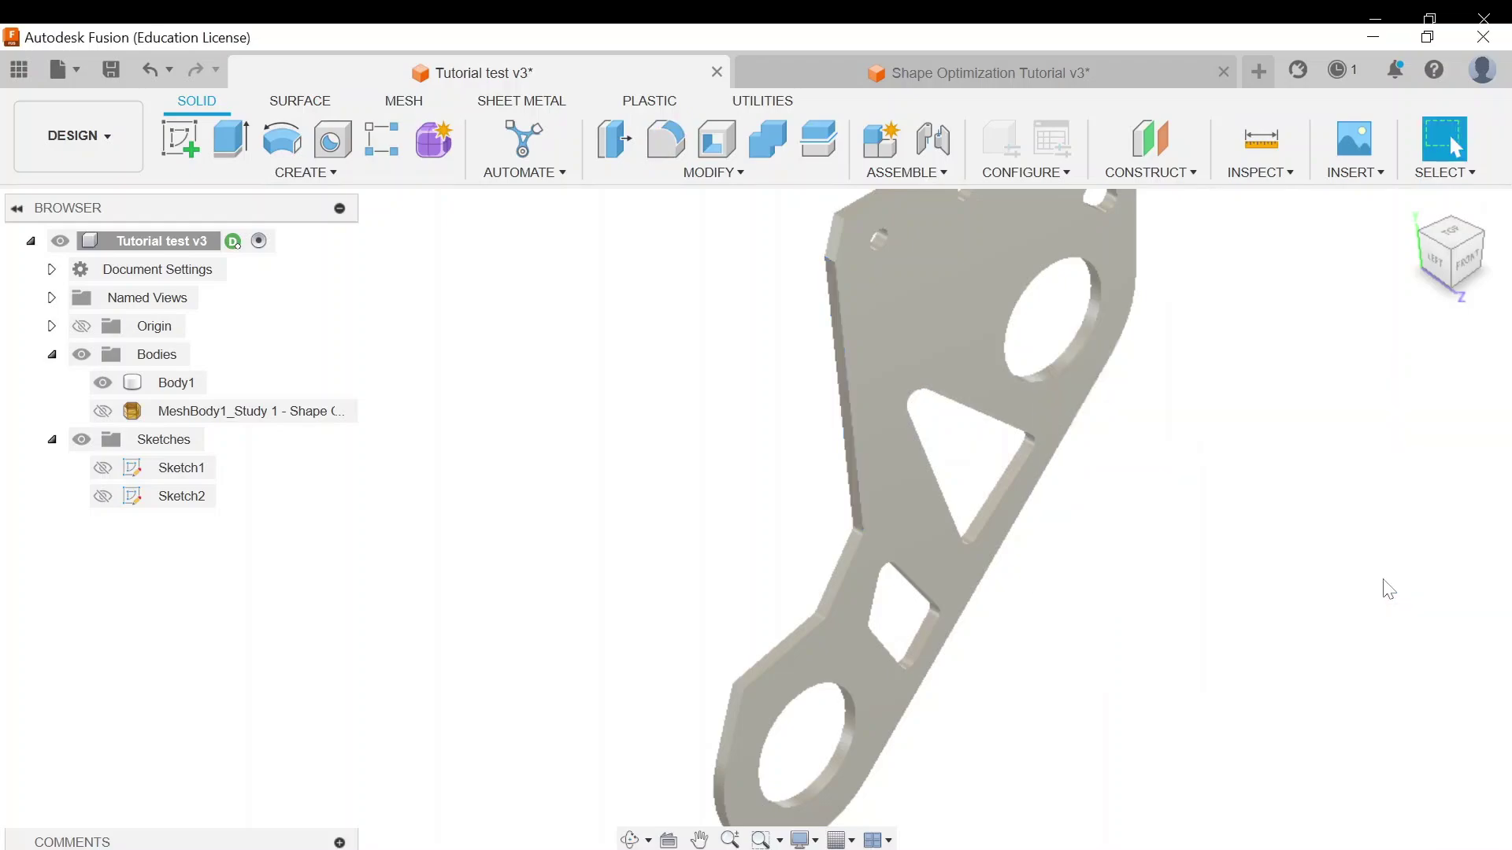
Step: Inspect the filleted bracket face-on from the front, zooming in on its edges, then return to front
left_click(1464, 260)
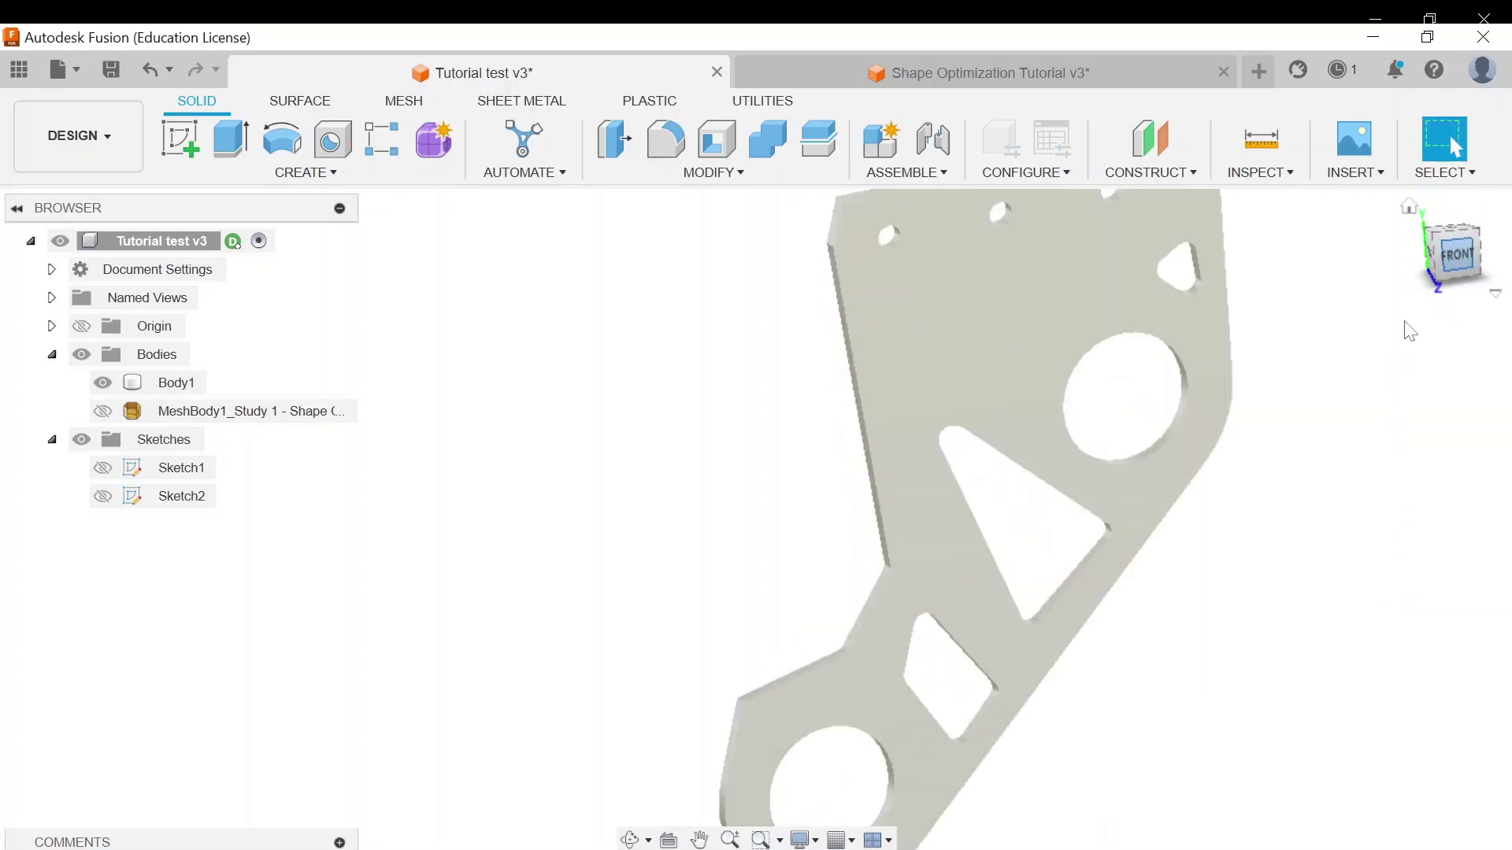
left_click(959, 671)
scroll(894, 648, "up", 3)
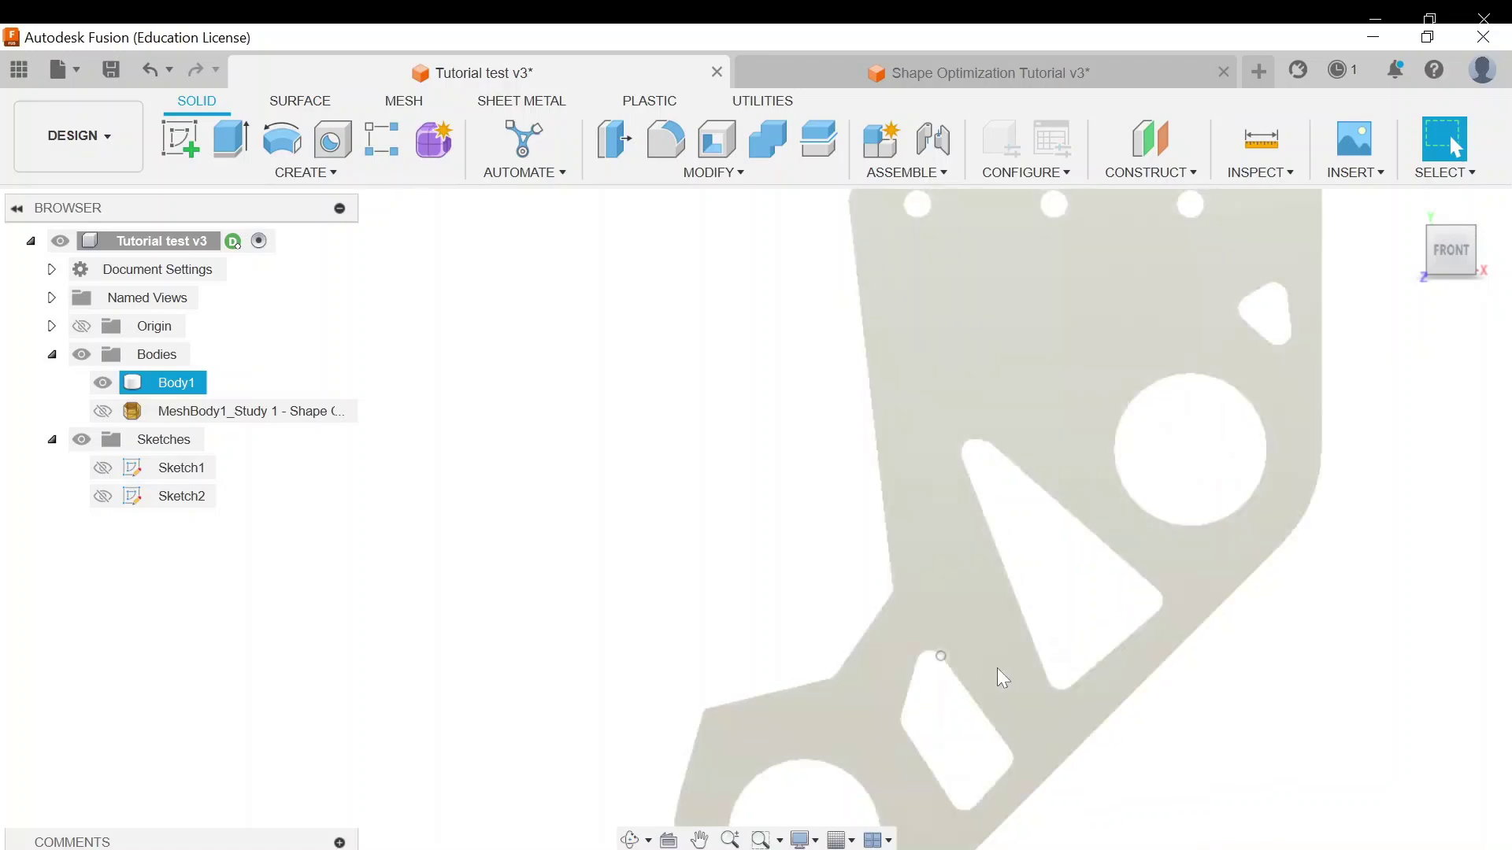
scroll(904, 612, "down", 3)
scroll(886, 616, "up", 4)
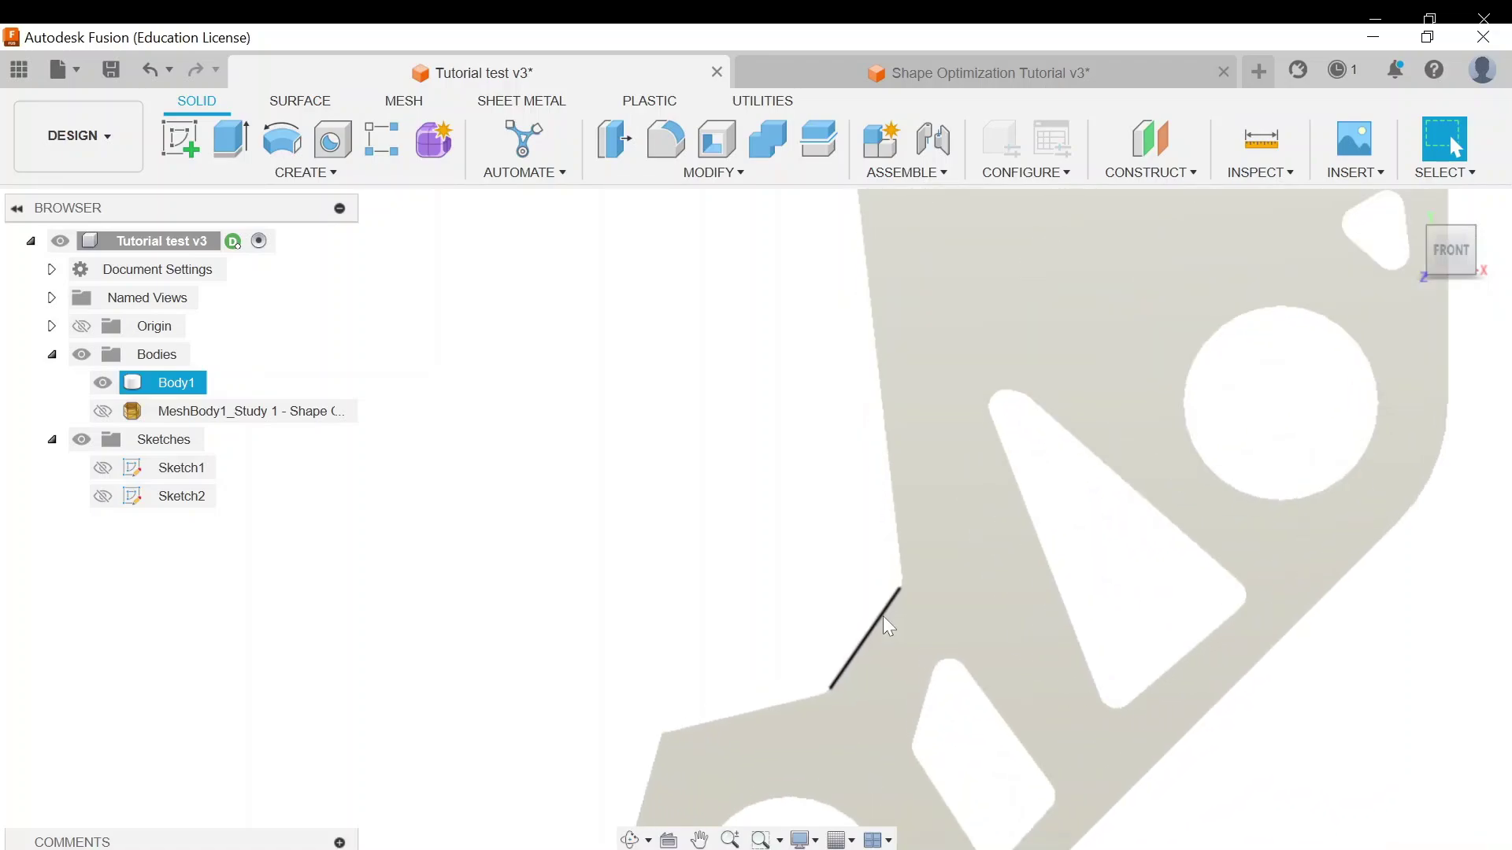
scroll(883, 619, "up", 2)
scroll(905, 702, "down", 5)
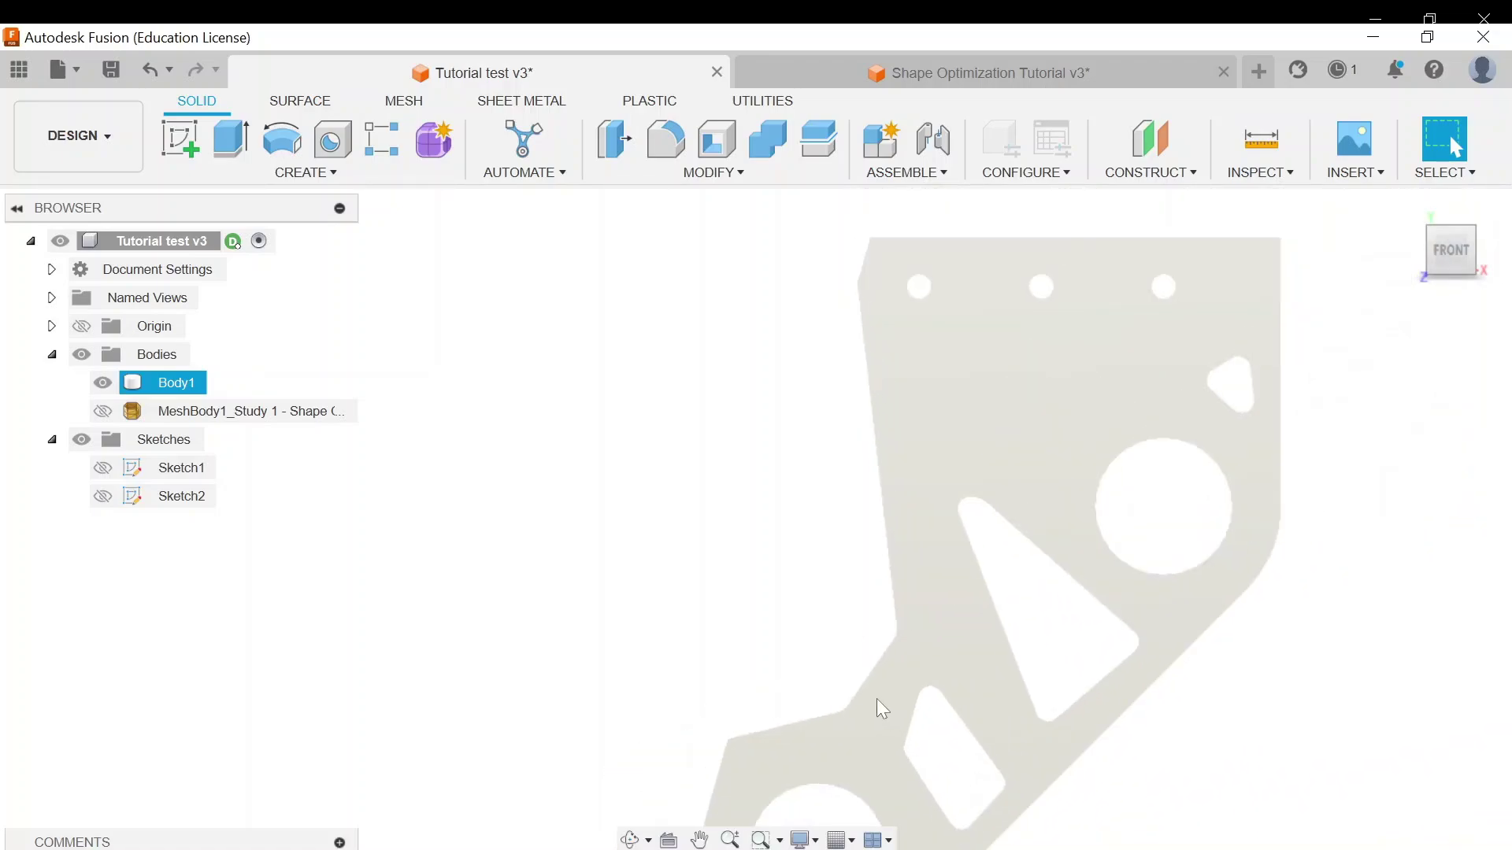
left_click(1240, 602)
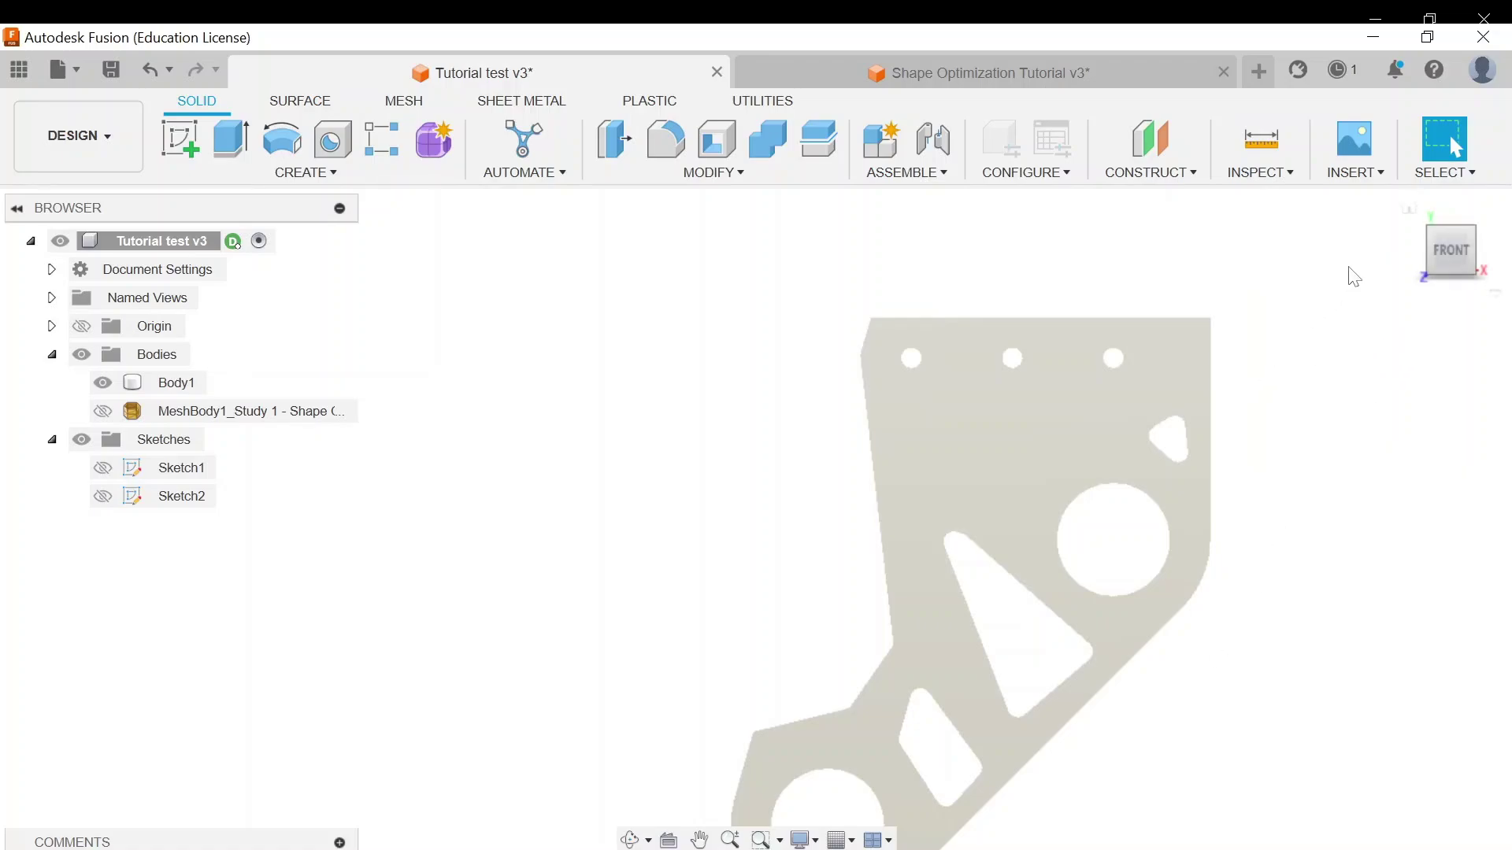
left_click(1411, 210)
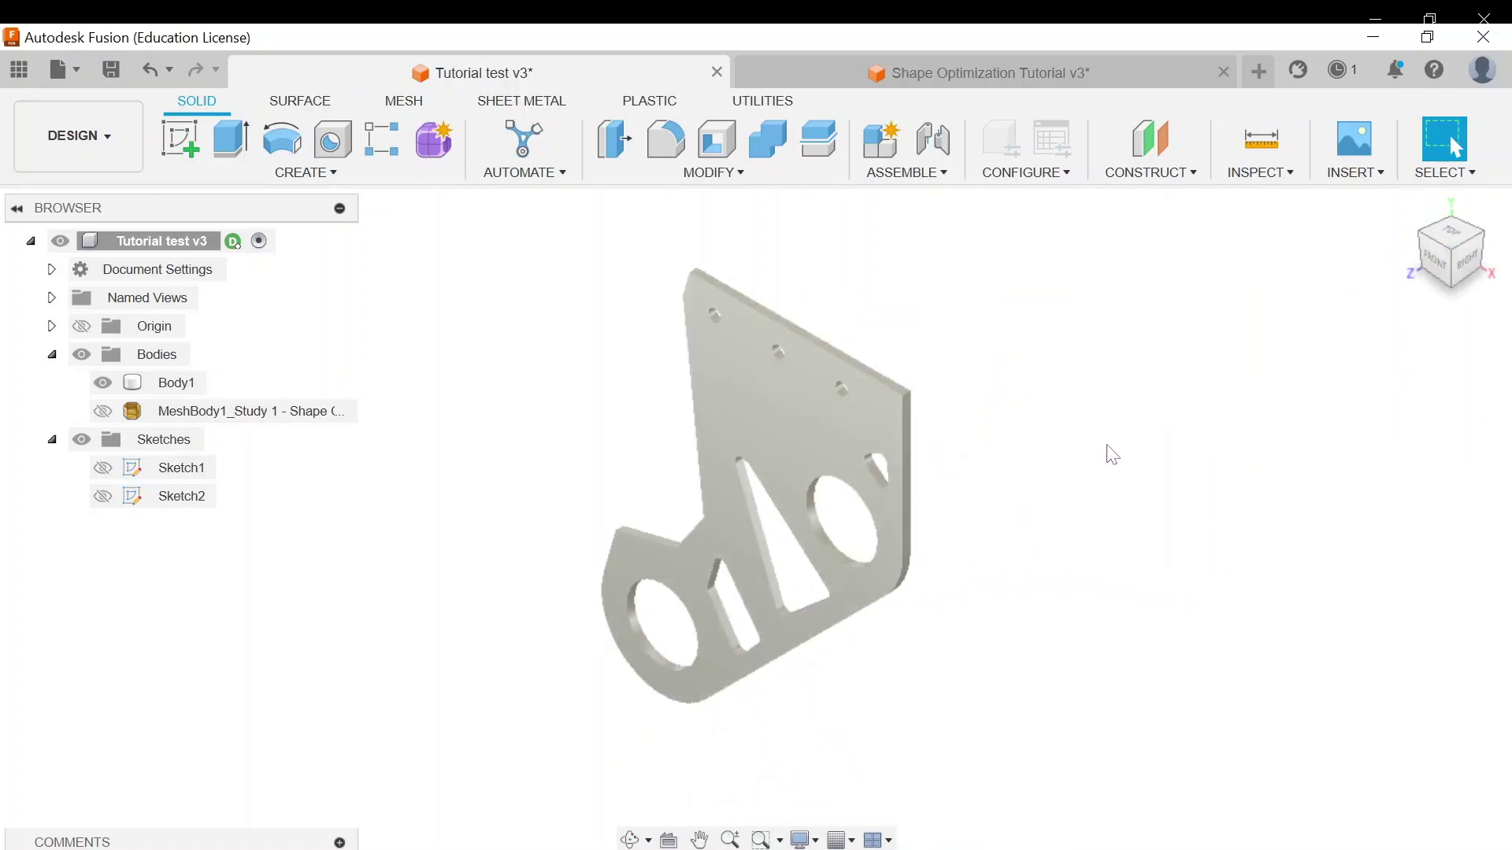
left_click(1447, 268)
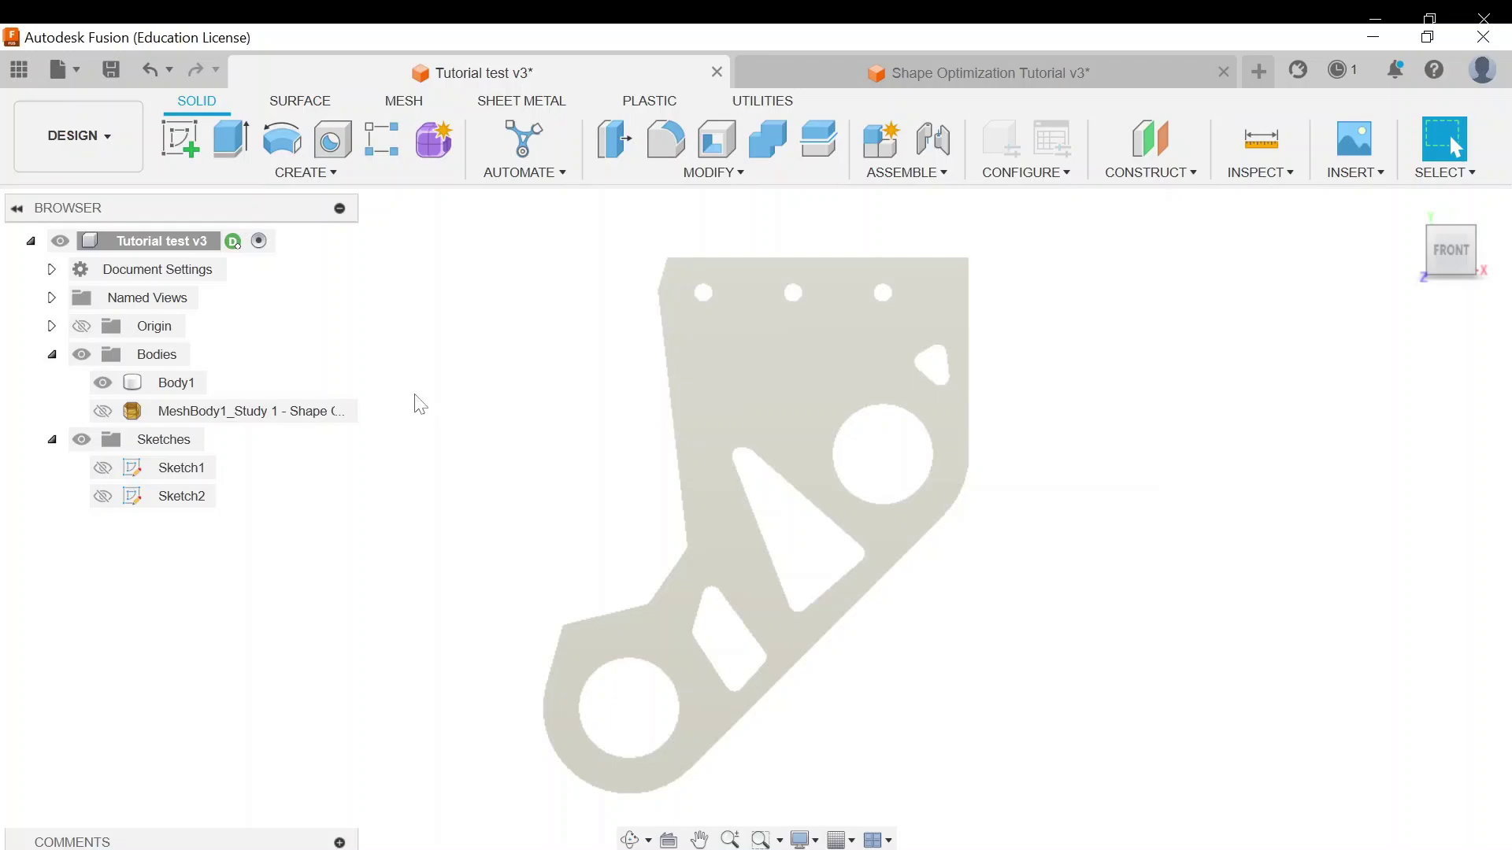
Step: Fillet the short top-right corner edge with a 2.5 mm radius
left_click(1472, 230)
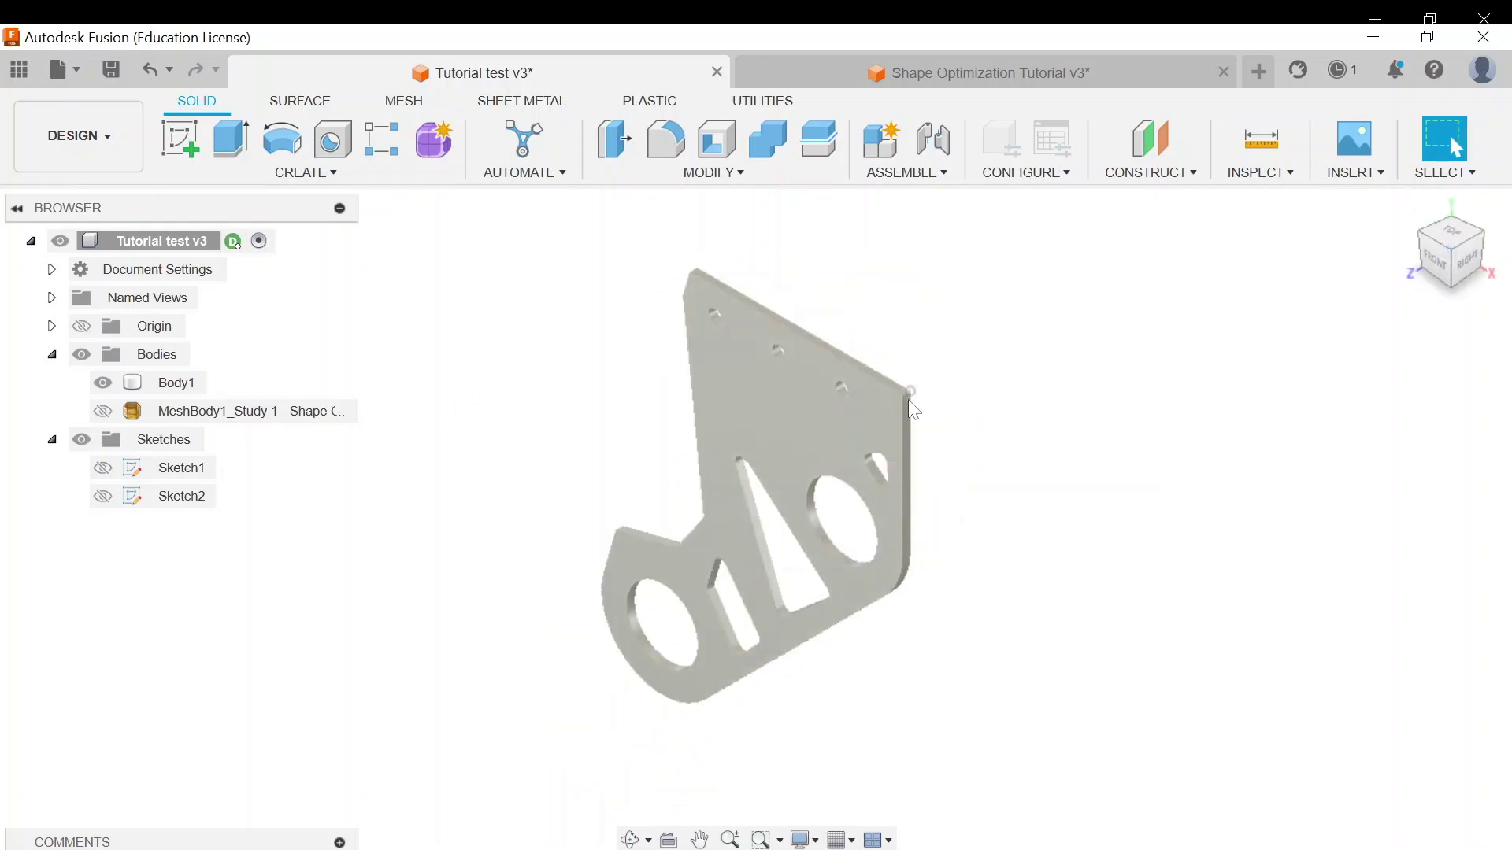
scroll(909, 402, "up", 5)
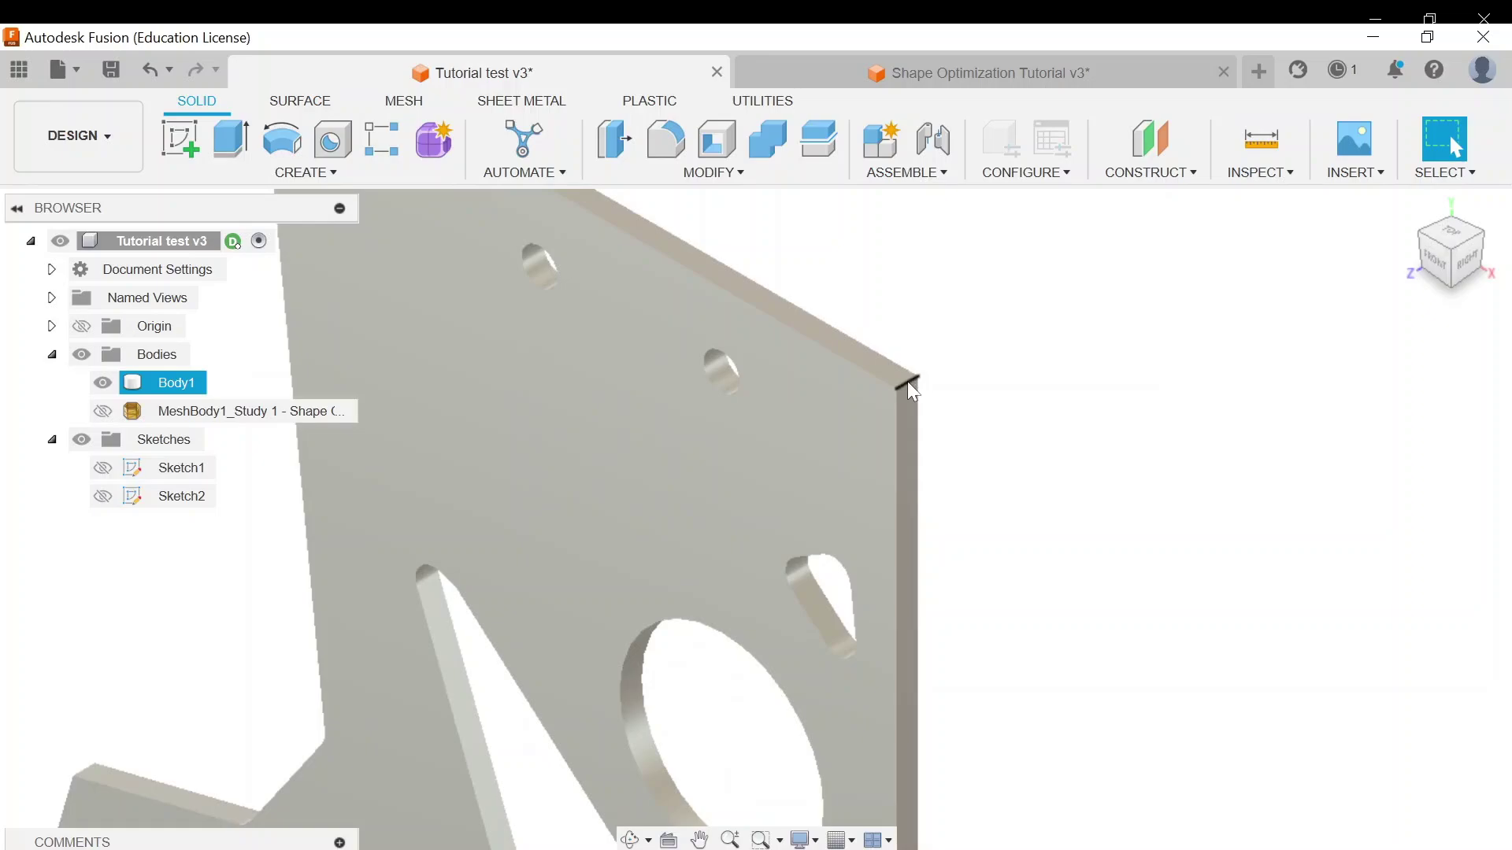
left_click(907, 381)
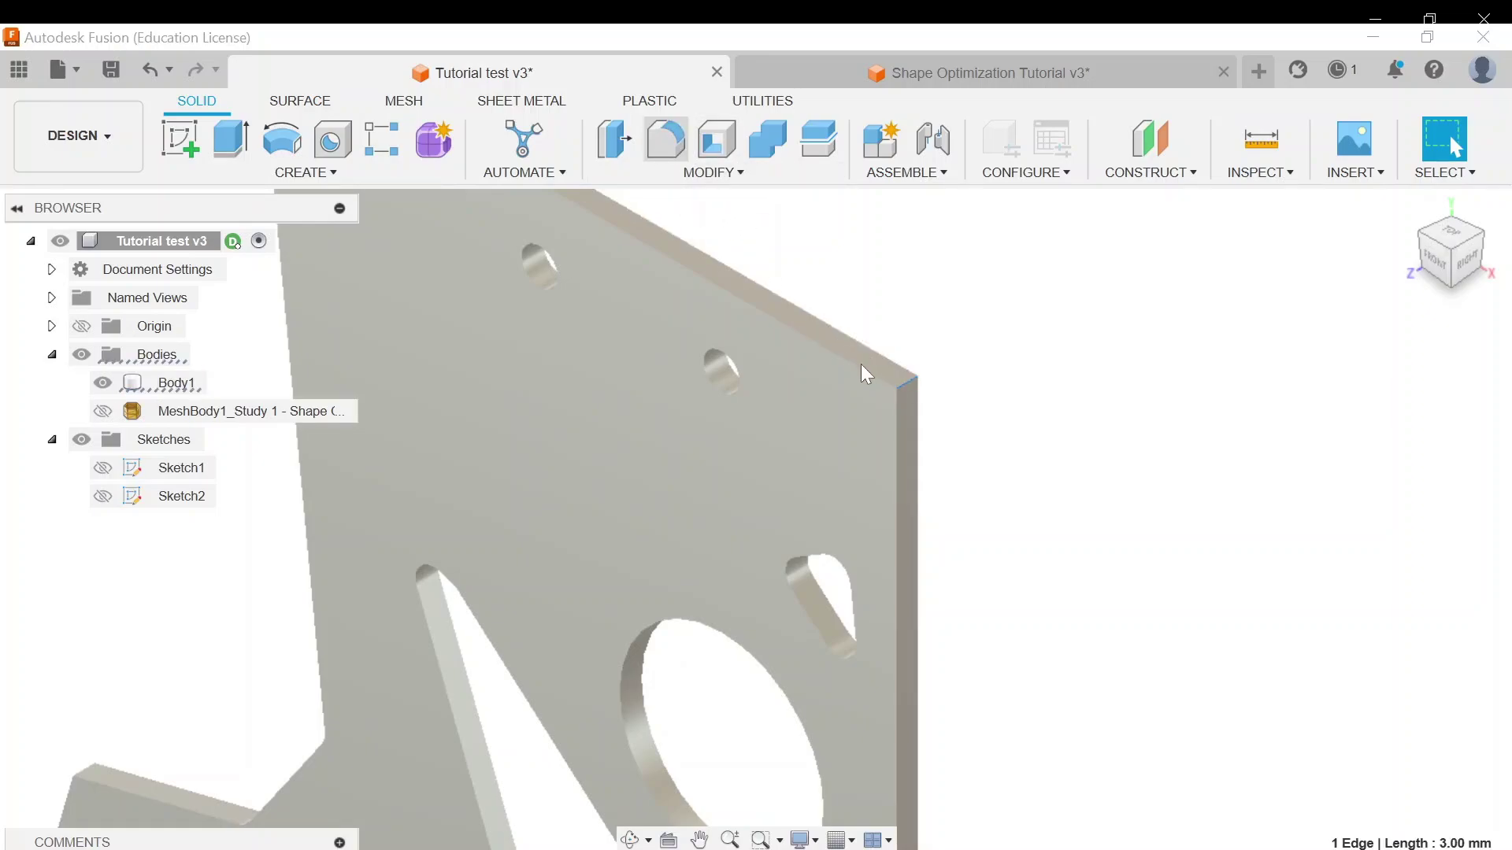
key("f")
left_click_drag(912, 385, 910, 369)
type("2")
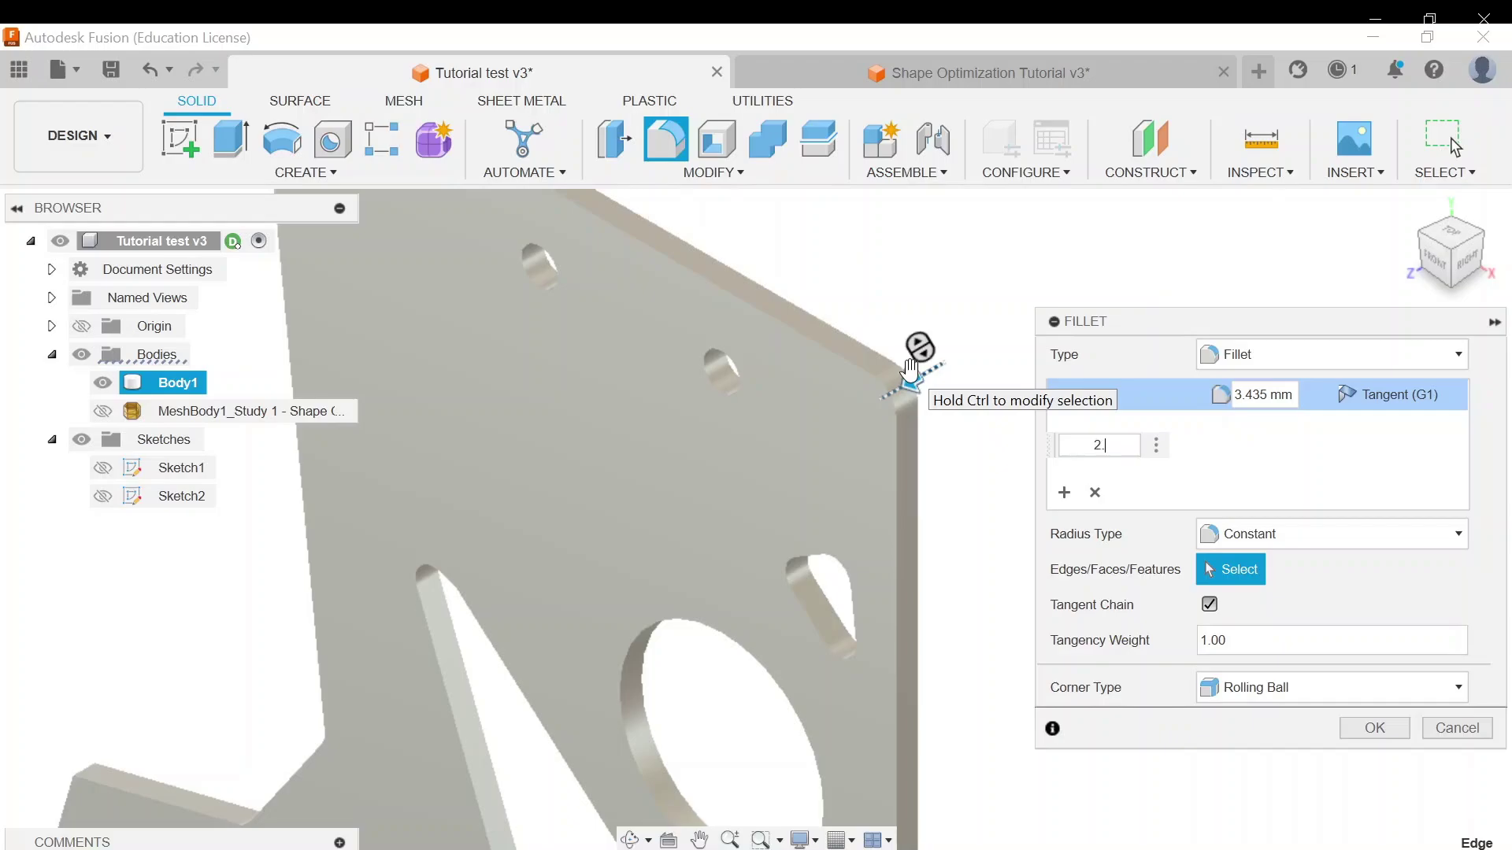
type(".5")
key("Return")
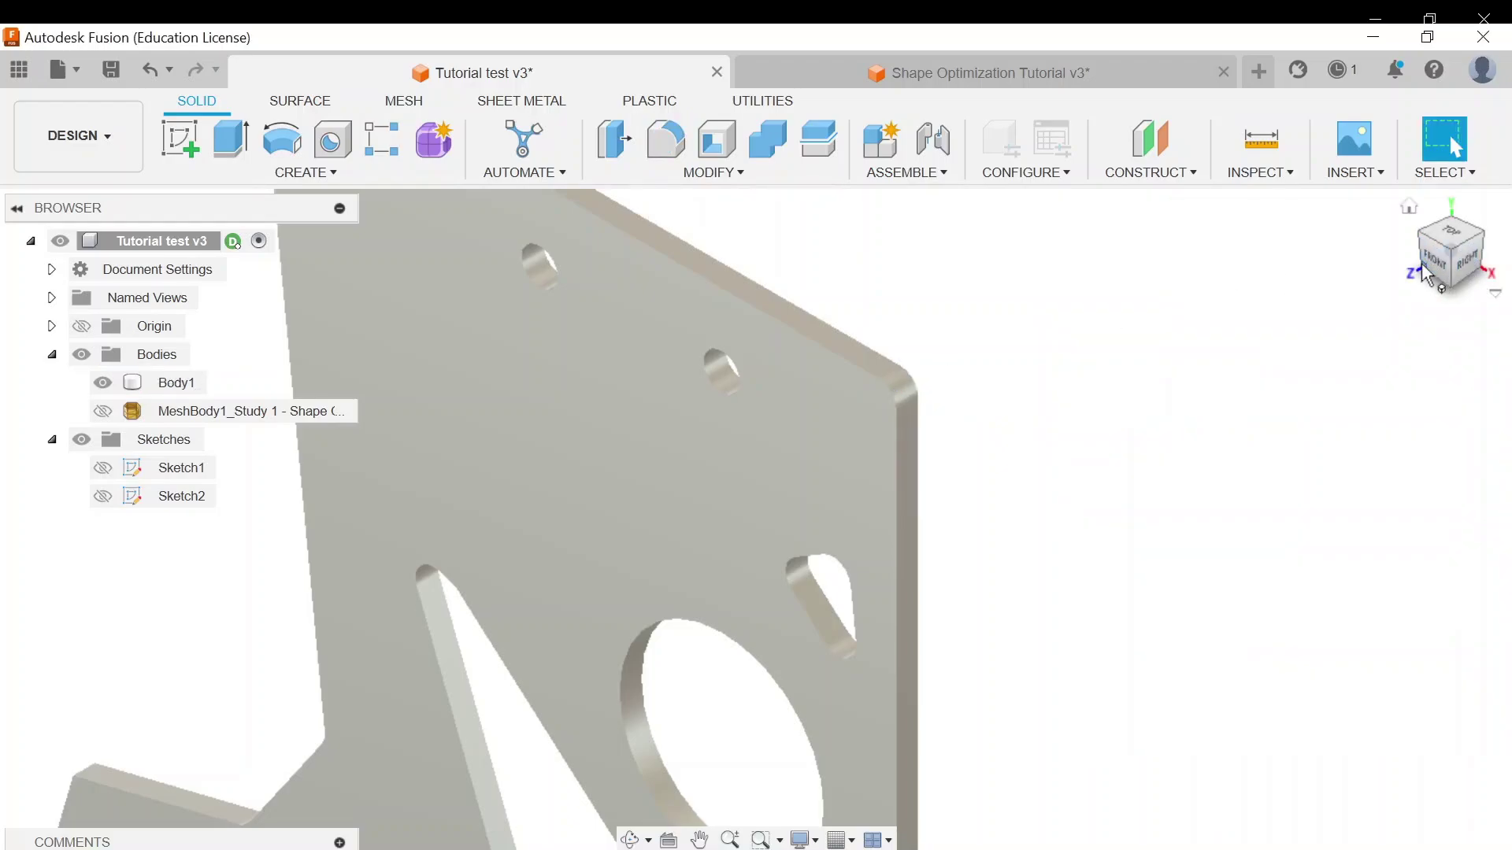
Step: Fillet the two upper-left corner edges with a 2 mm radius
left_click(1419, 230)
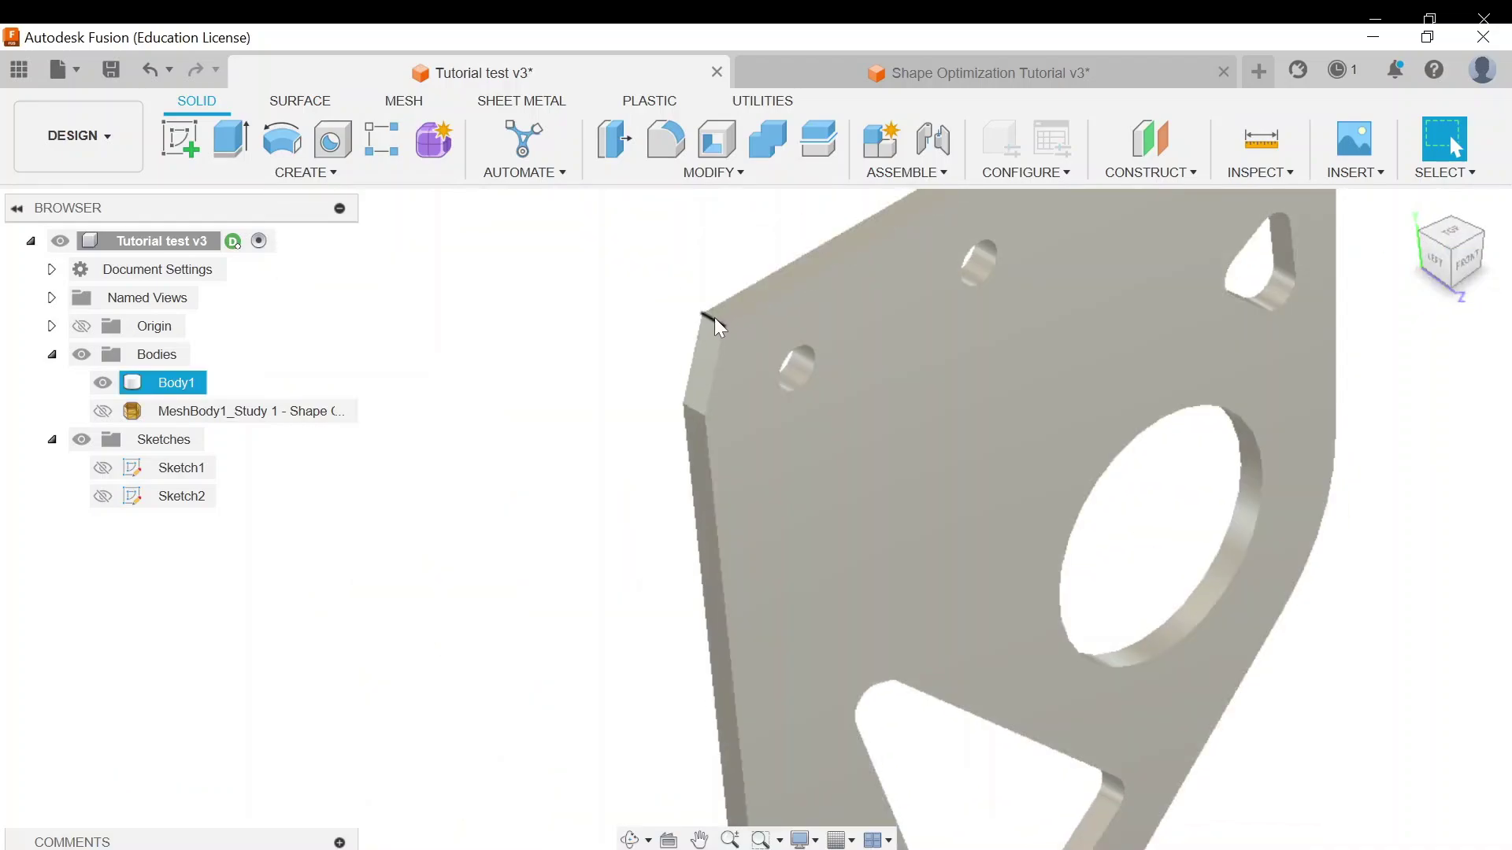
left_click(714, 318)
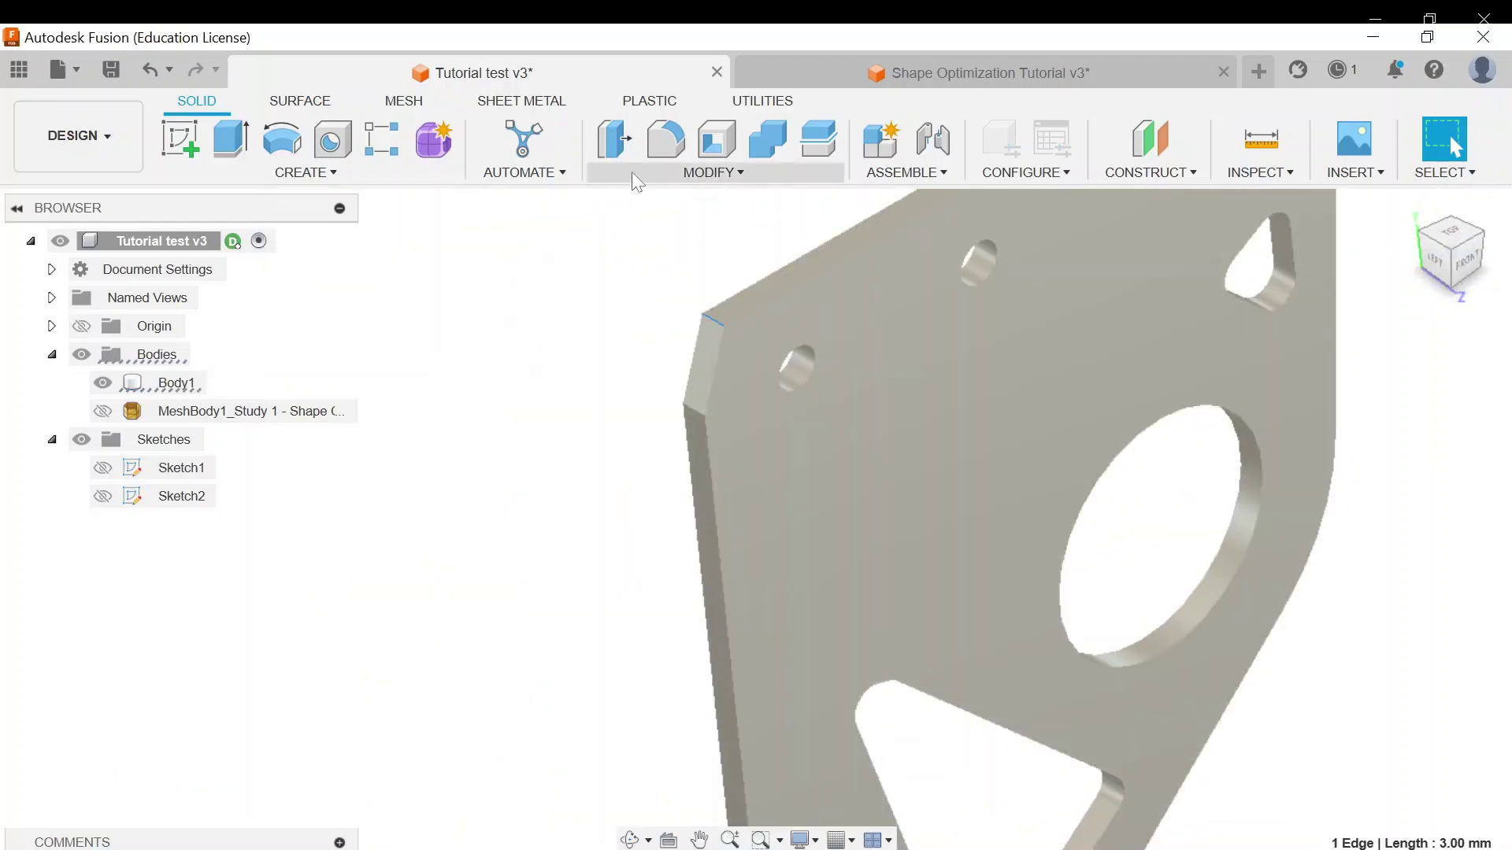
left_click(666, 139)
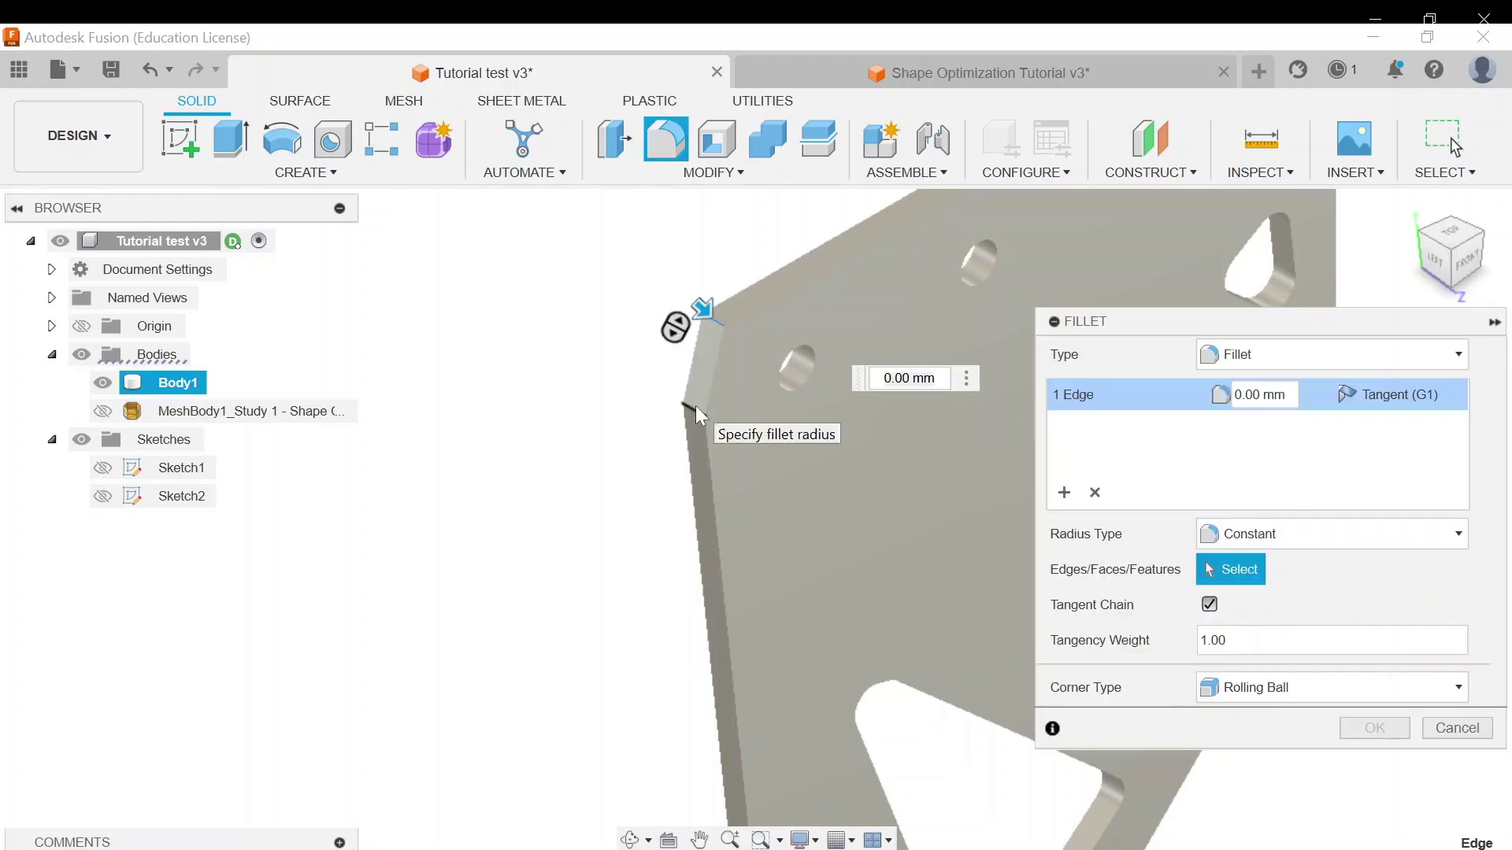
left_click(696, 404)
type("2.5")
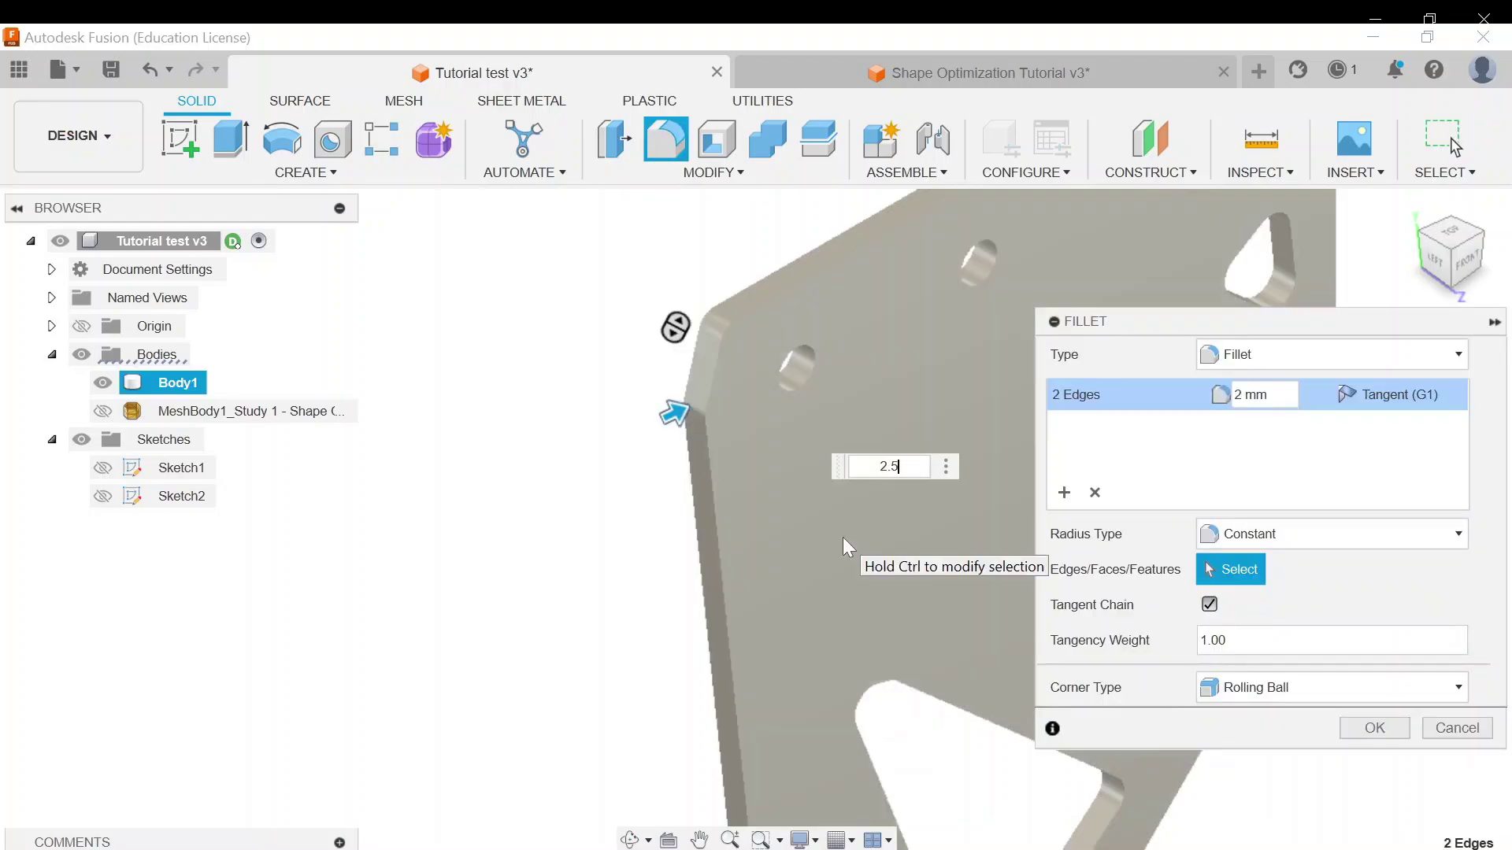
key("Return")
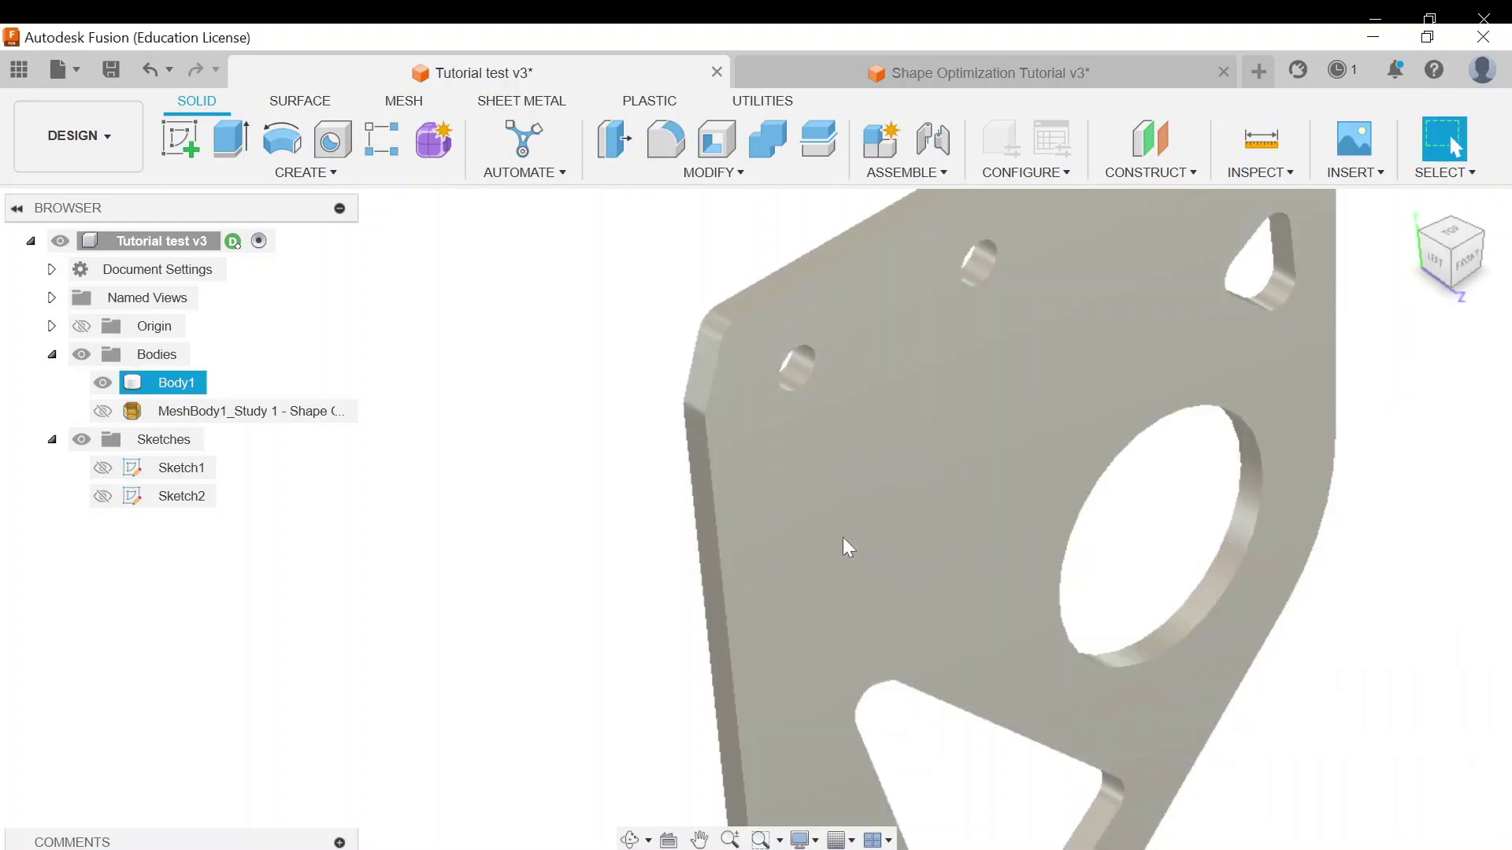
left_click(513, 415)
Step: Fillet the lower arm's corner edge at 2.5 mm, then return to the Home view
scroll(475, 430, "down", 8)
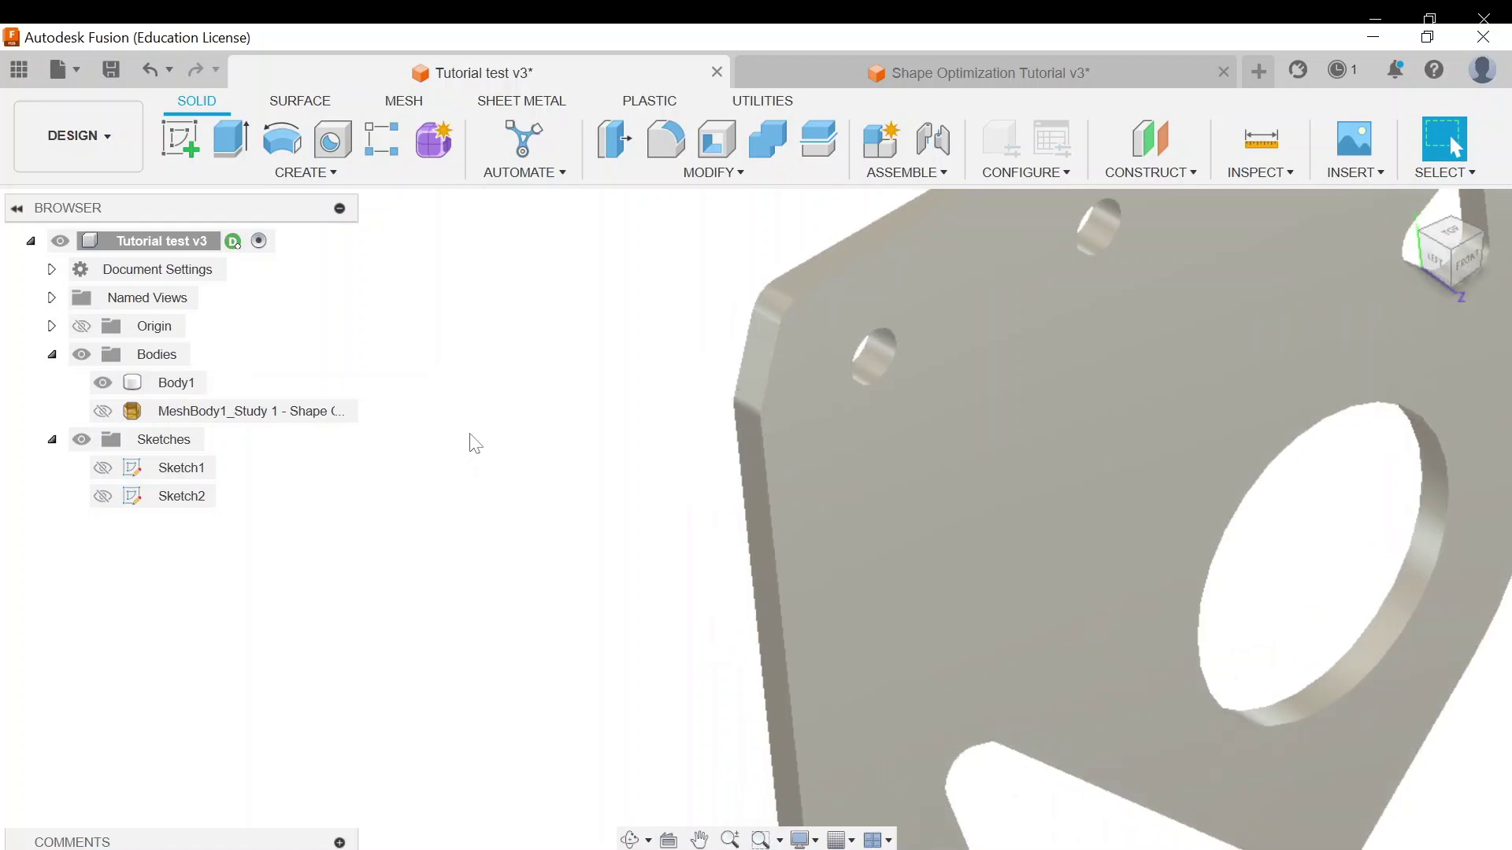
scroll(508, 751, "up", 10)
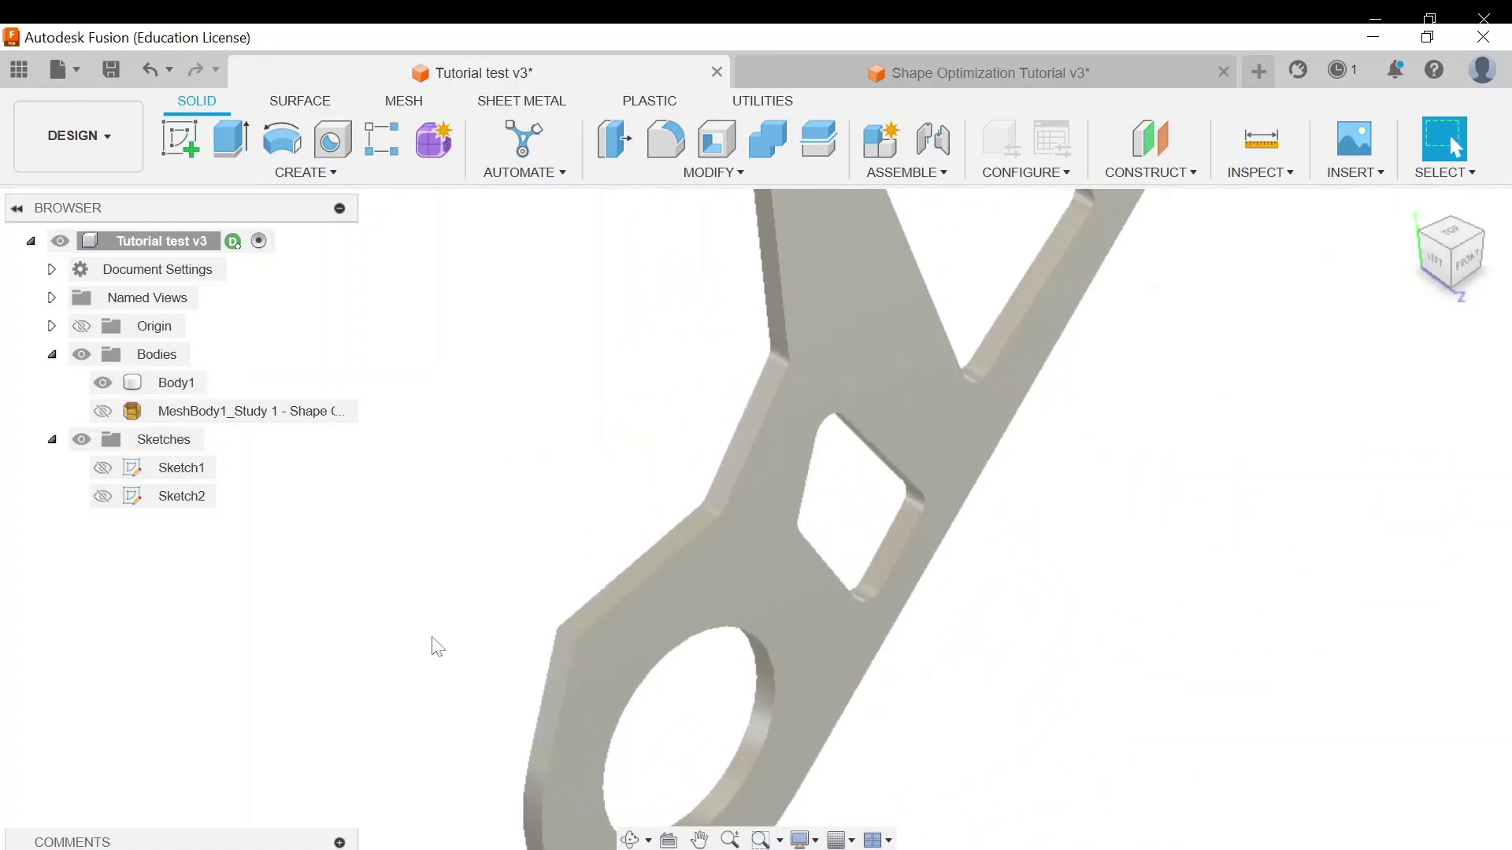
scroll(437, 645, "up", 2)
left_click(591, 632)
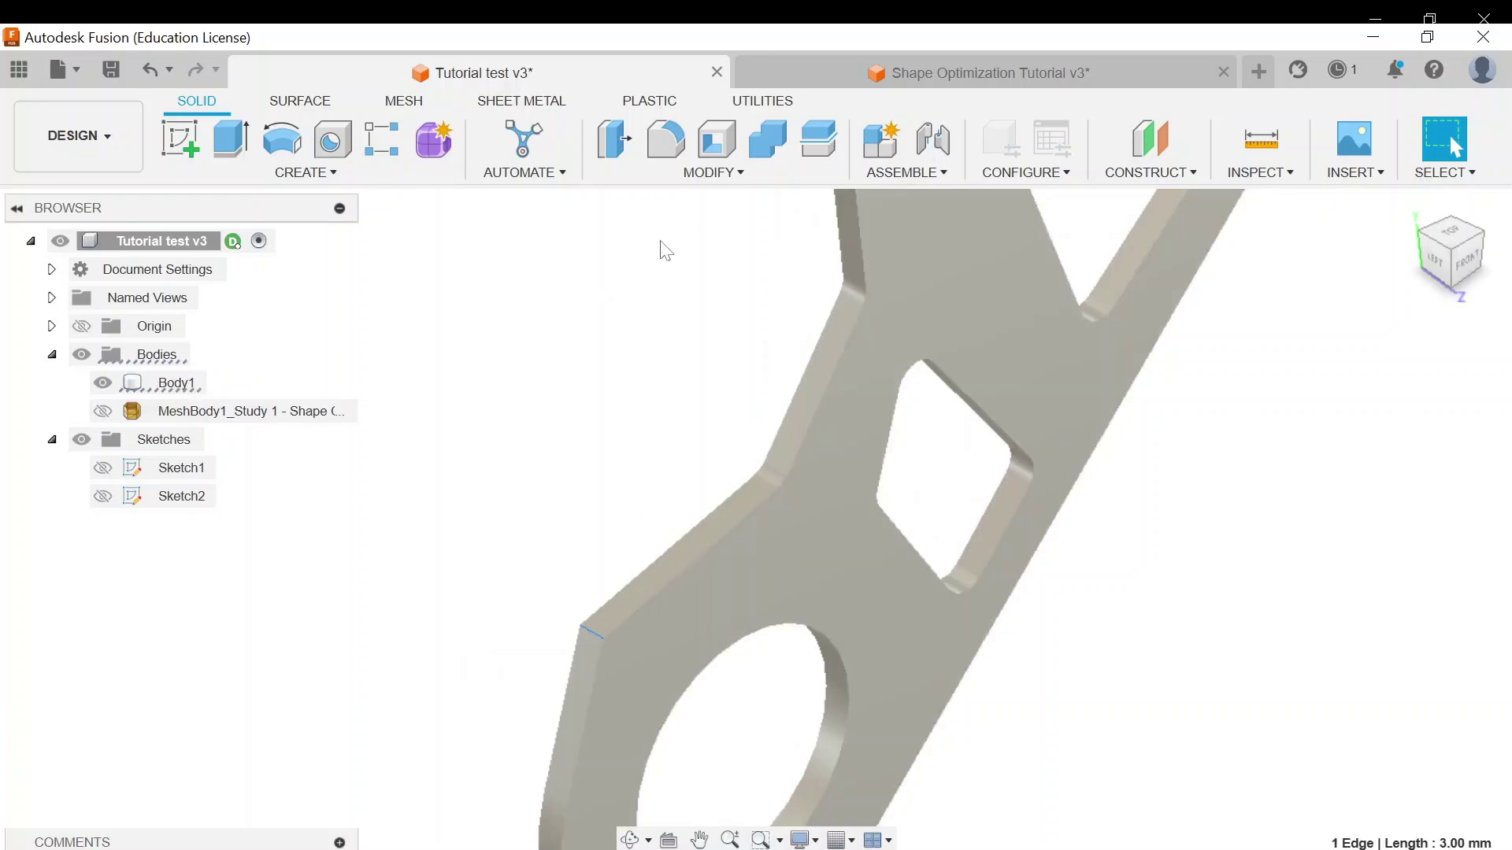
left_click(665, 140)
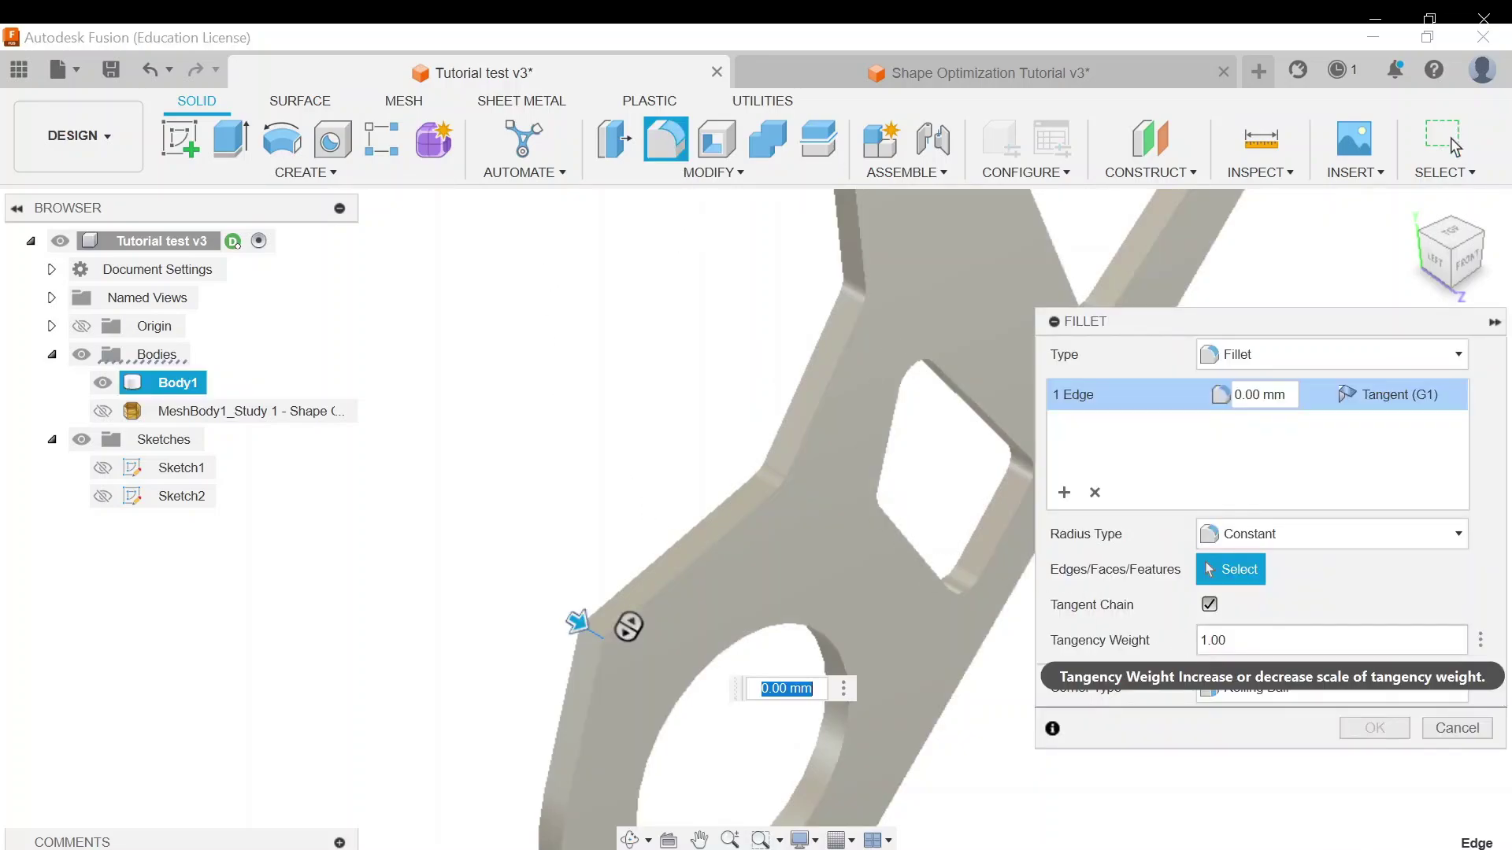
left_click(1128, 650)
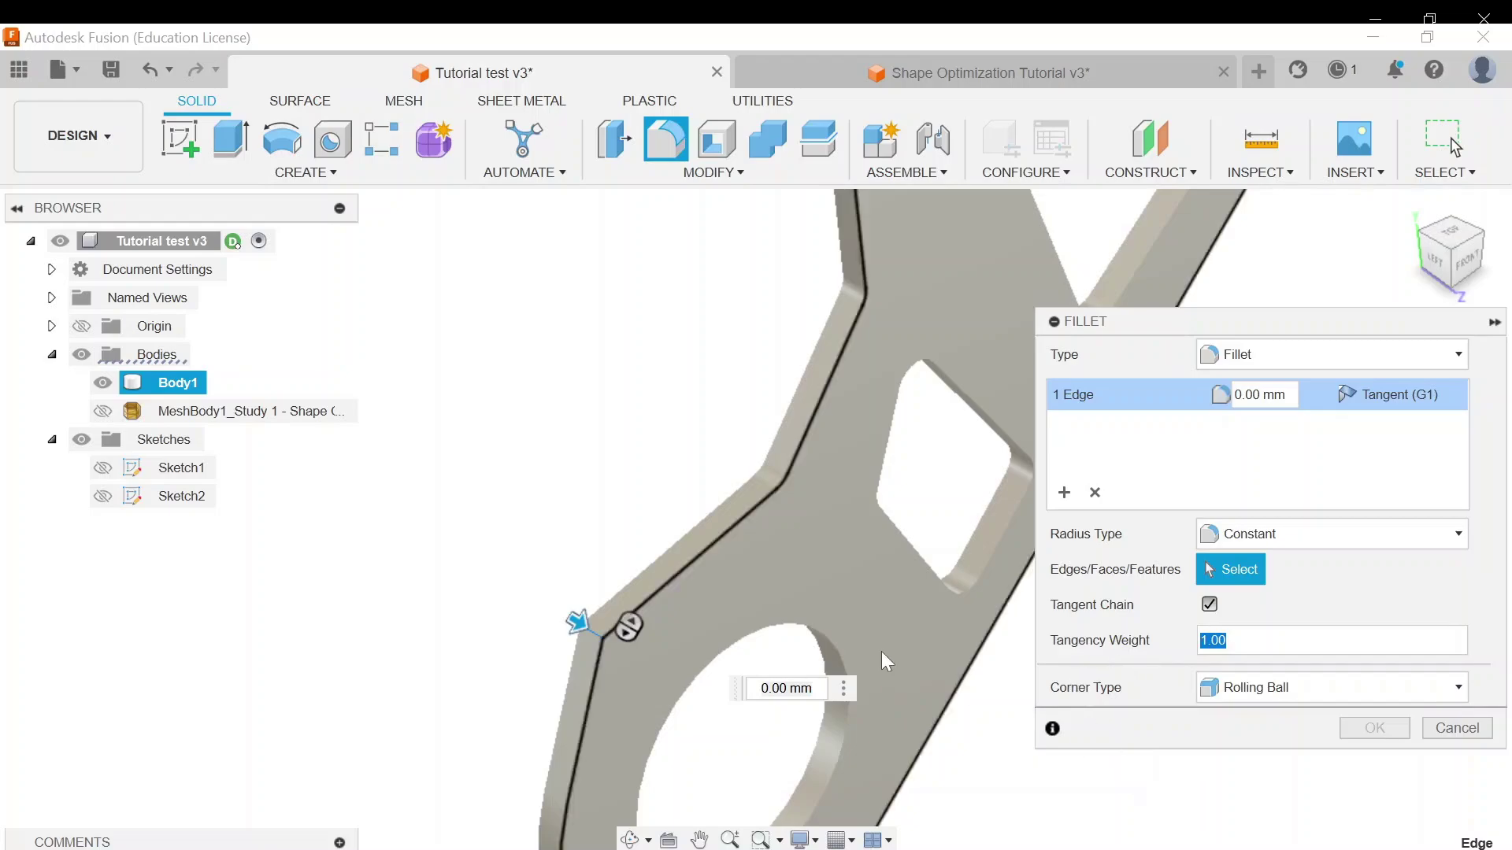
left_click(736, 693)
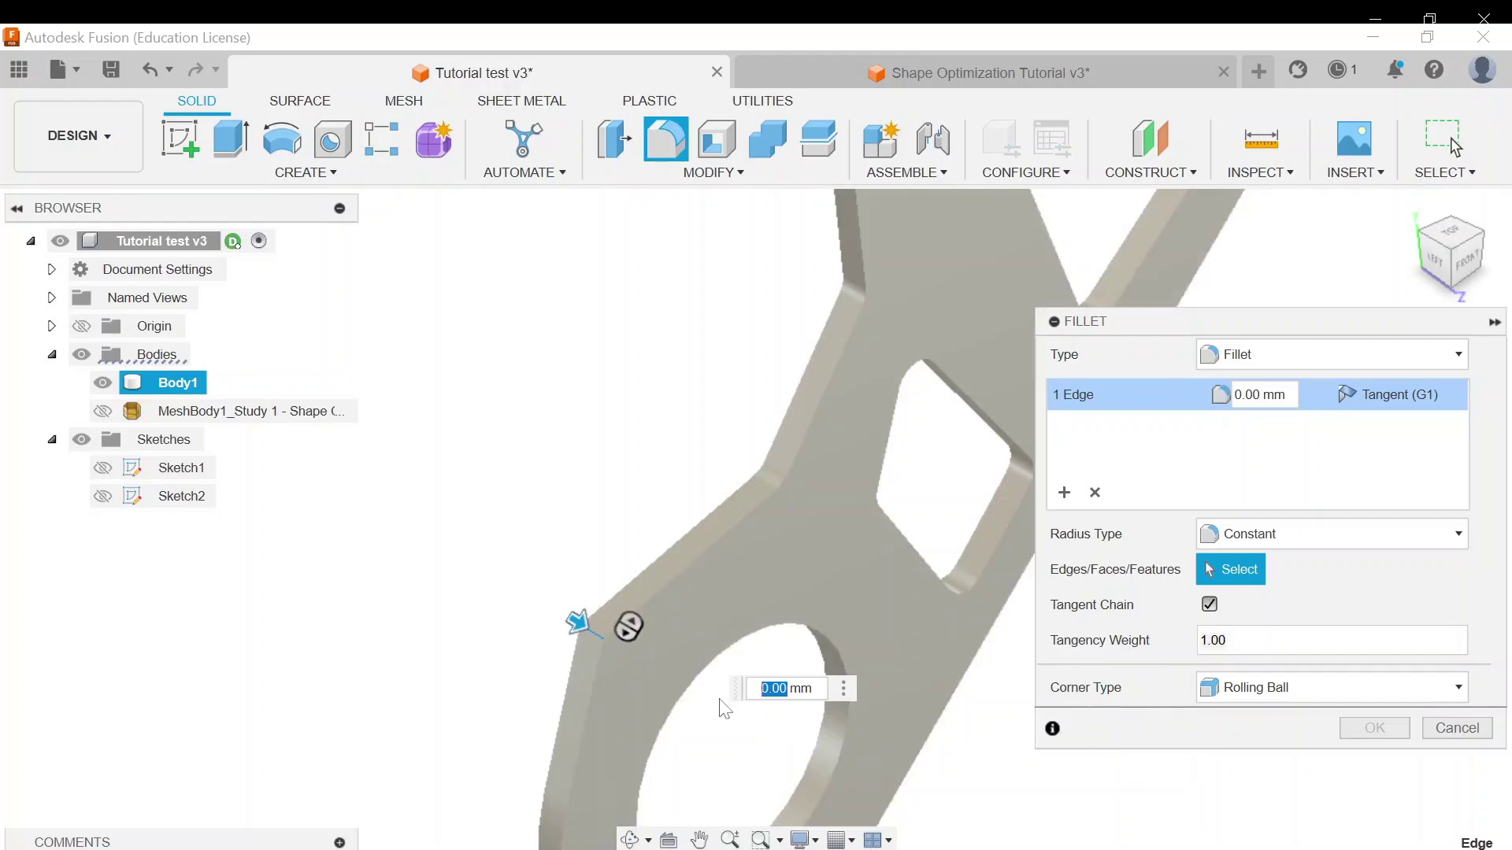
type("2.5")
key("Return")
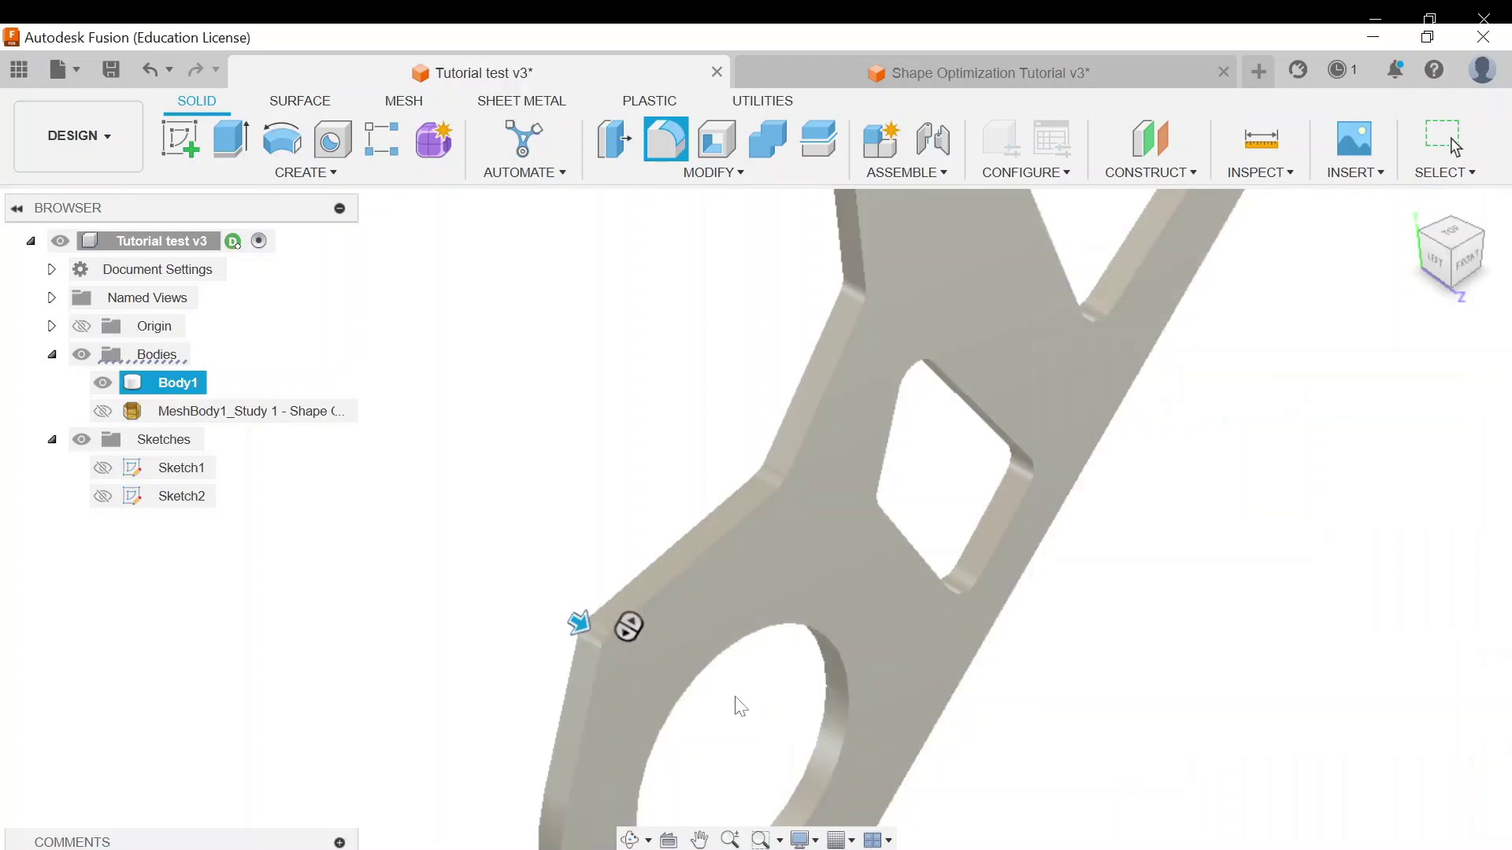
left_click(1465, 260)
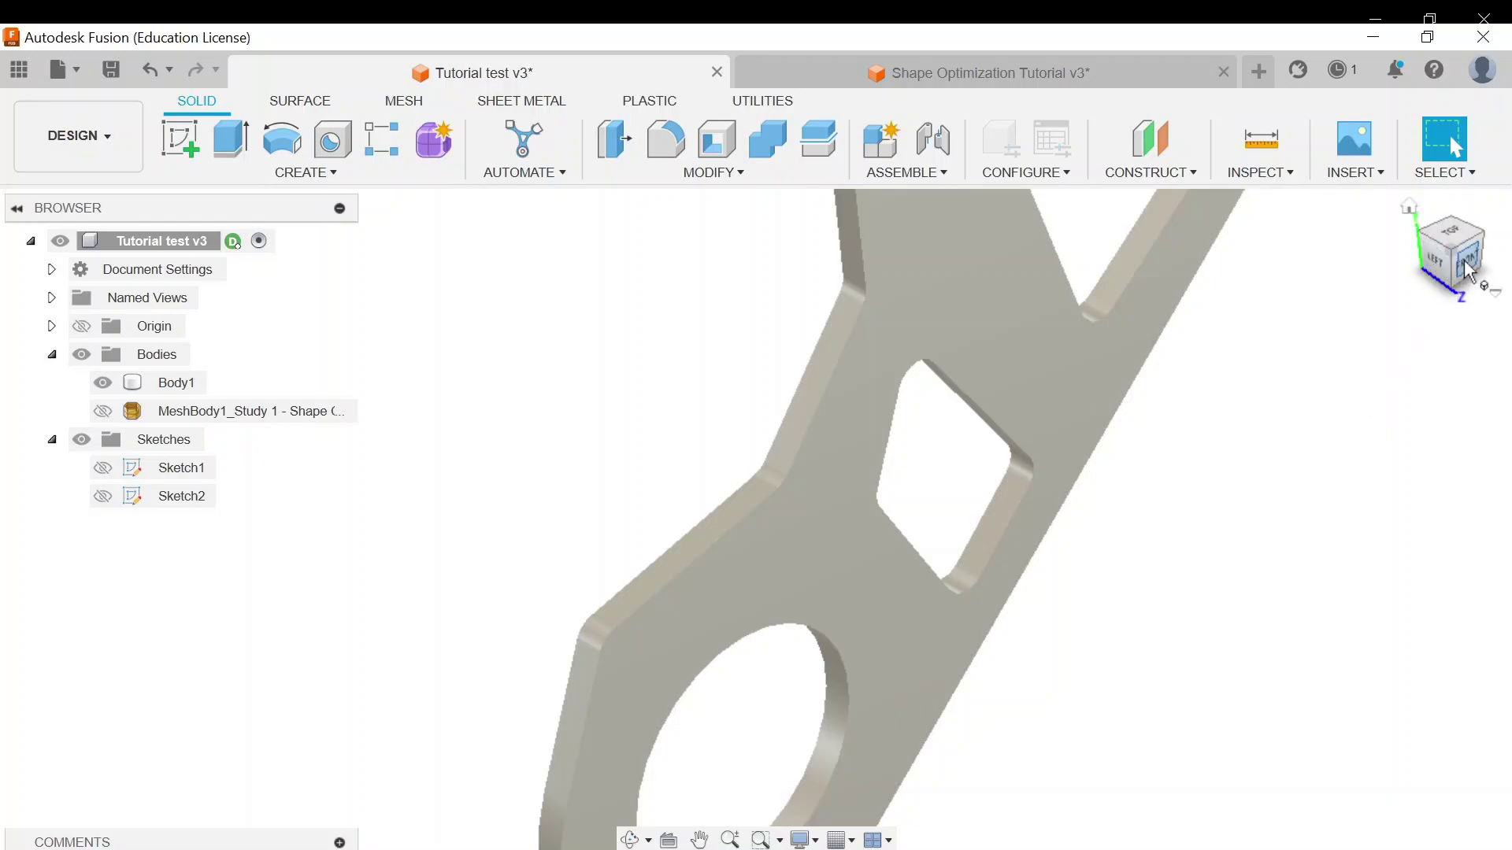
scroll(943, 494, "down", 5)
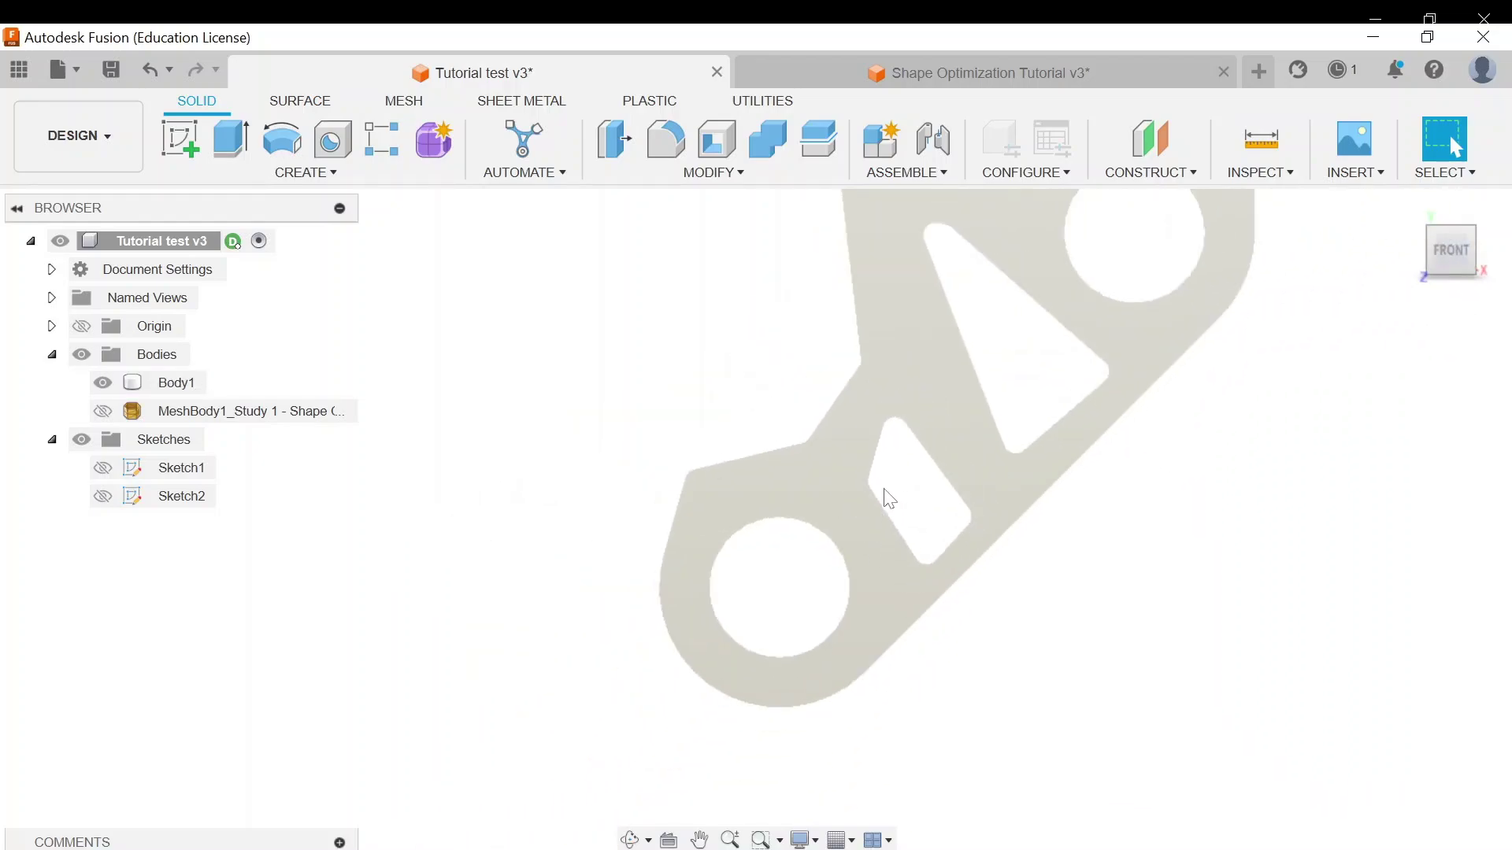
left_click(1409, 207)
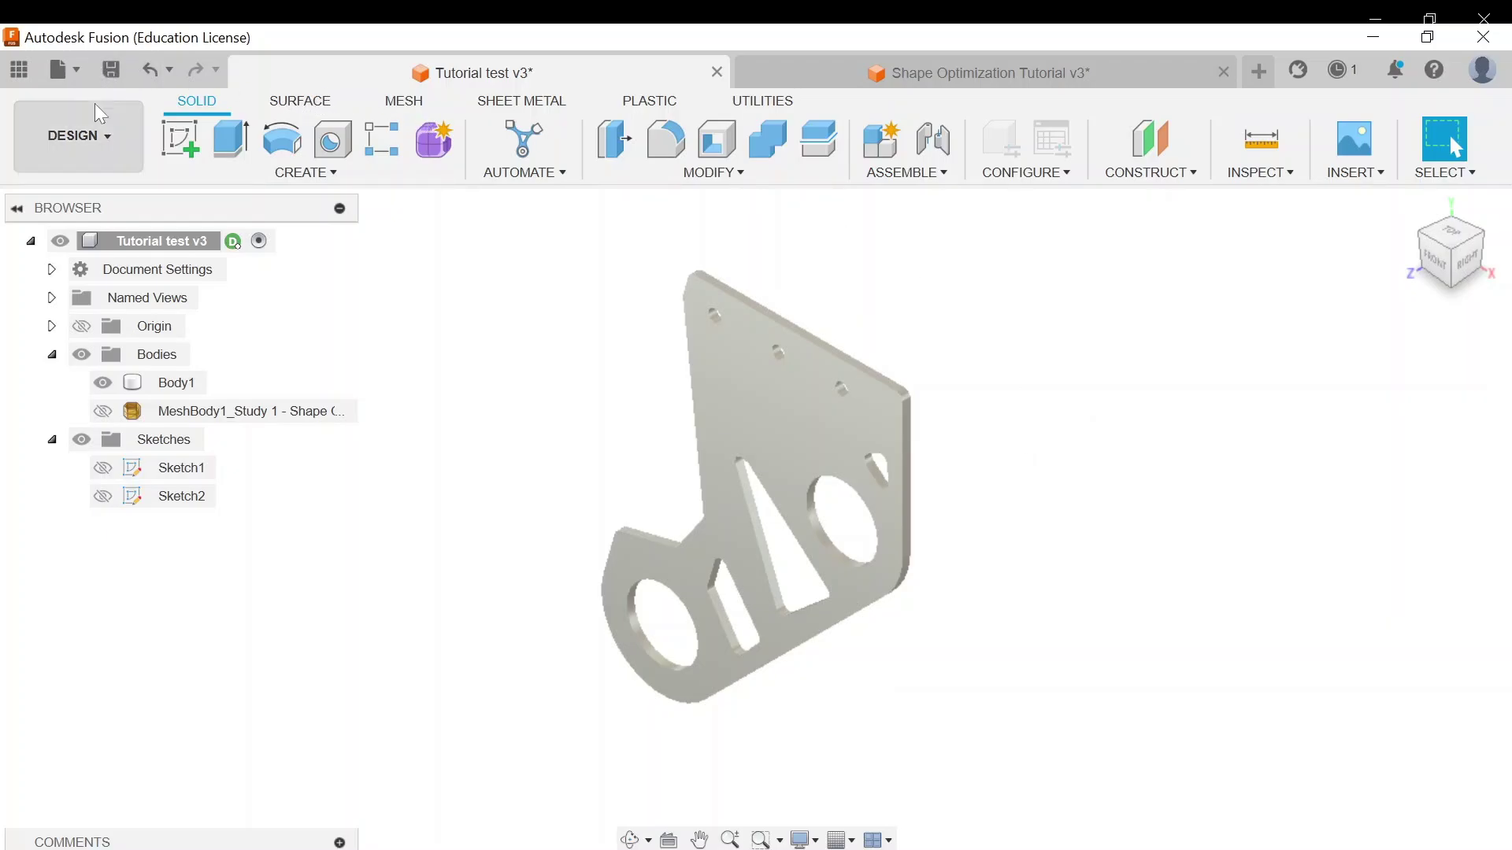
Step: In the Simulation workspace, finish the optimization results and create a new Static Stress study
left_click(108, 130)
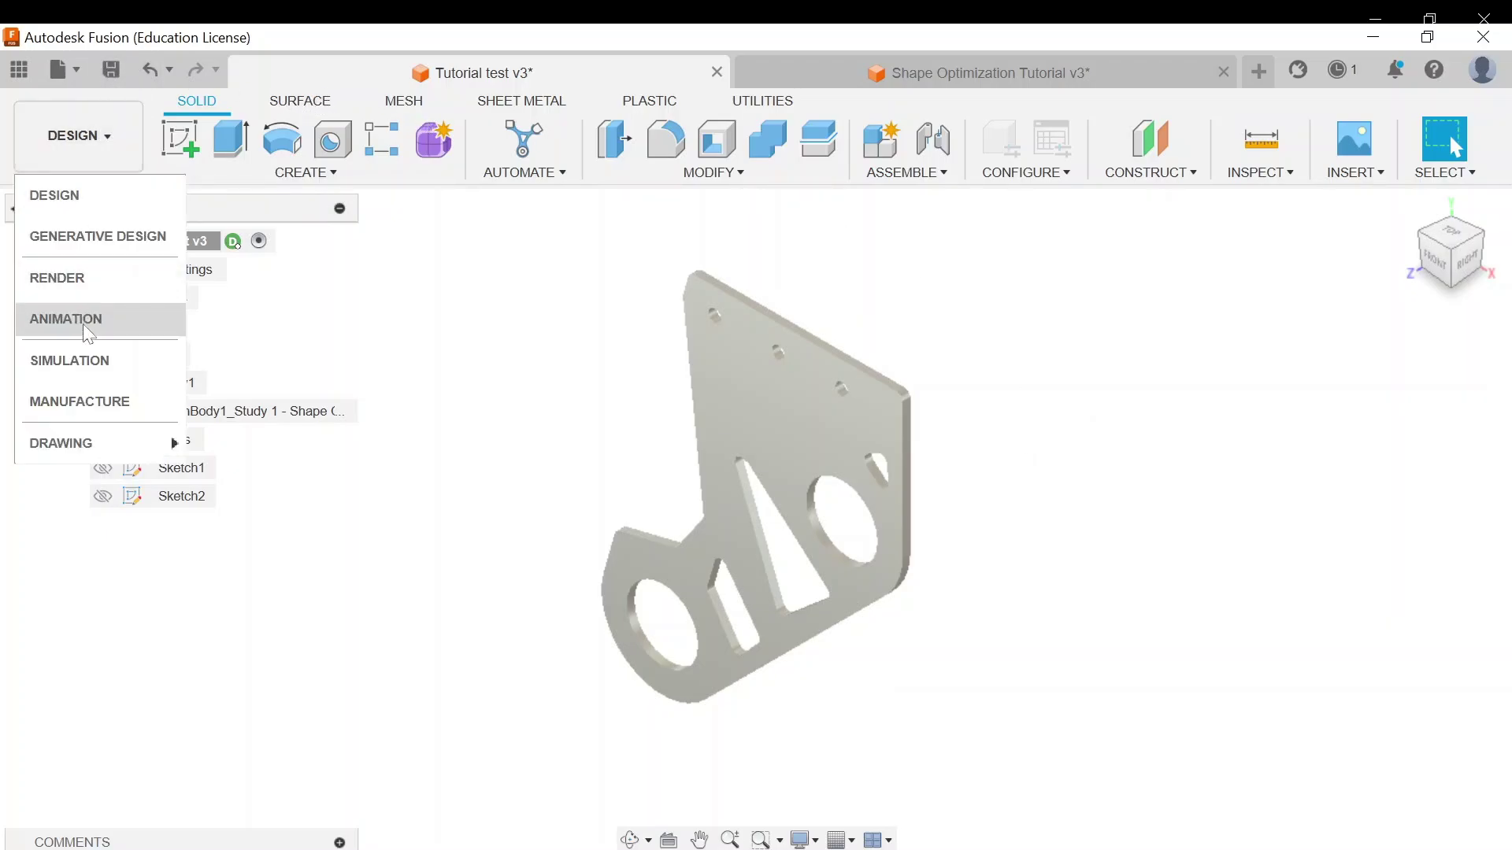
left_click(70, 360)
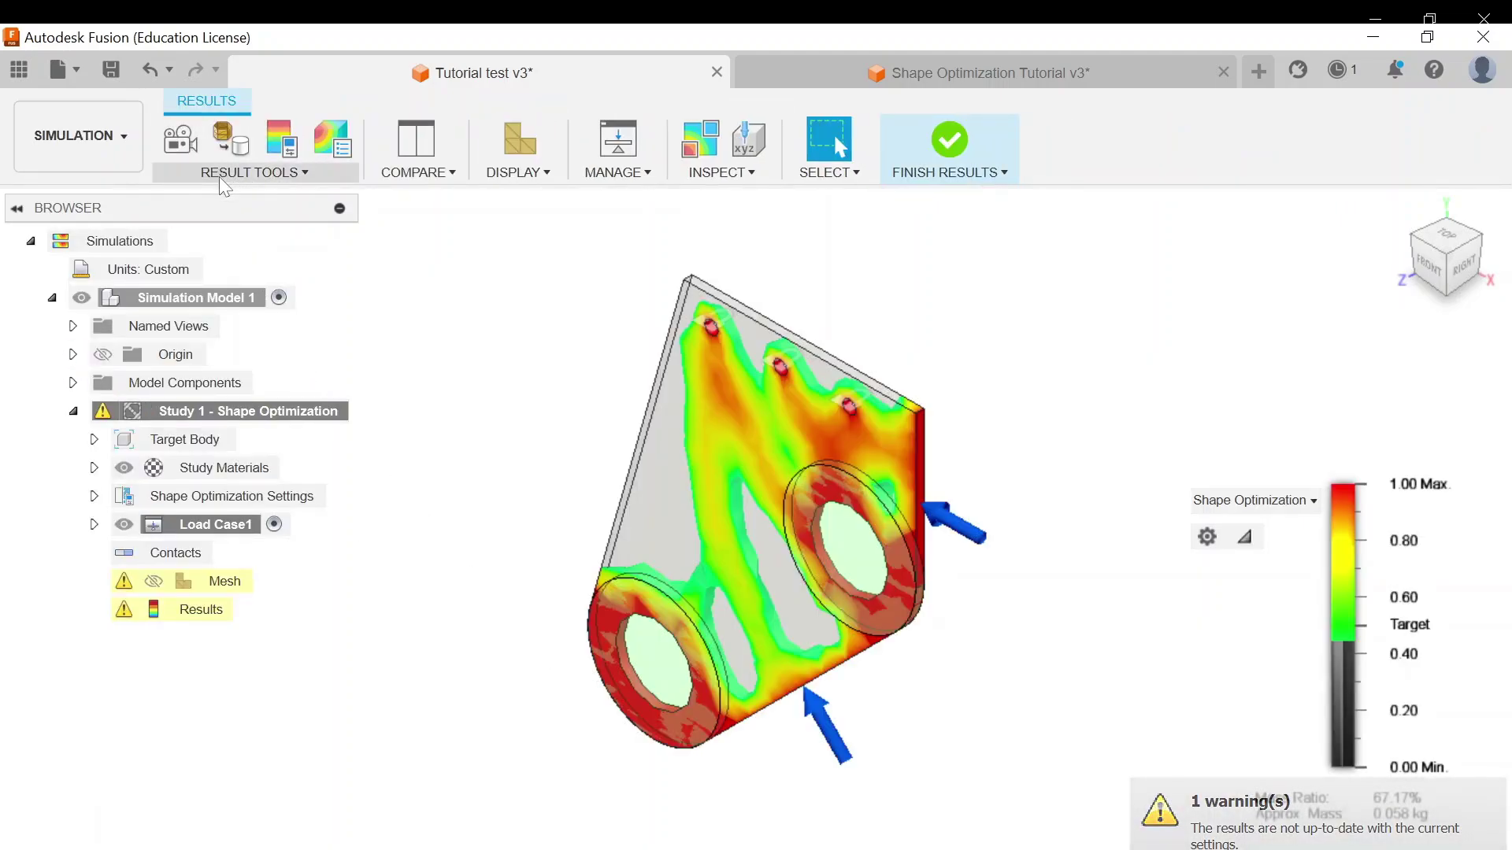
left_click(930, 175)
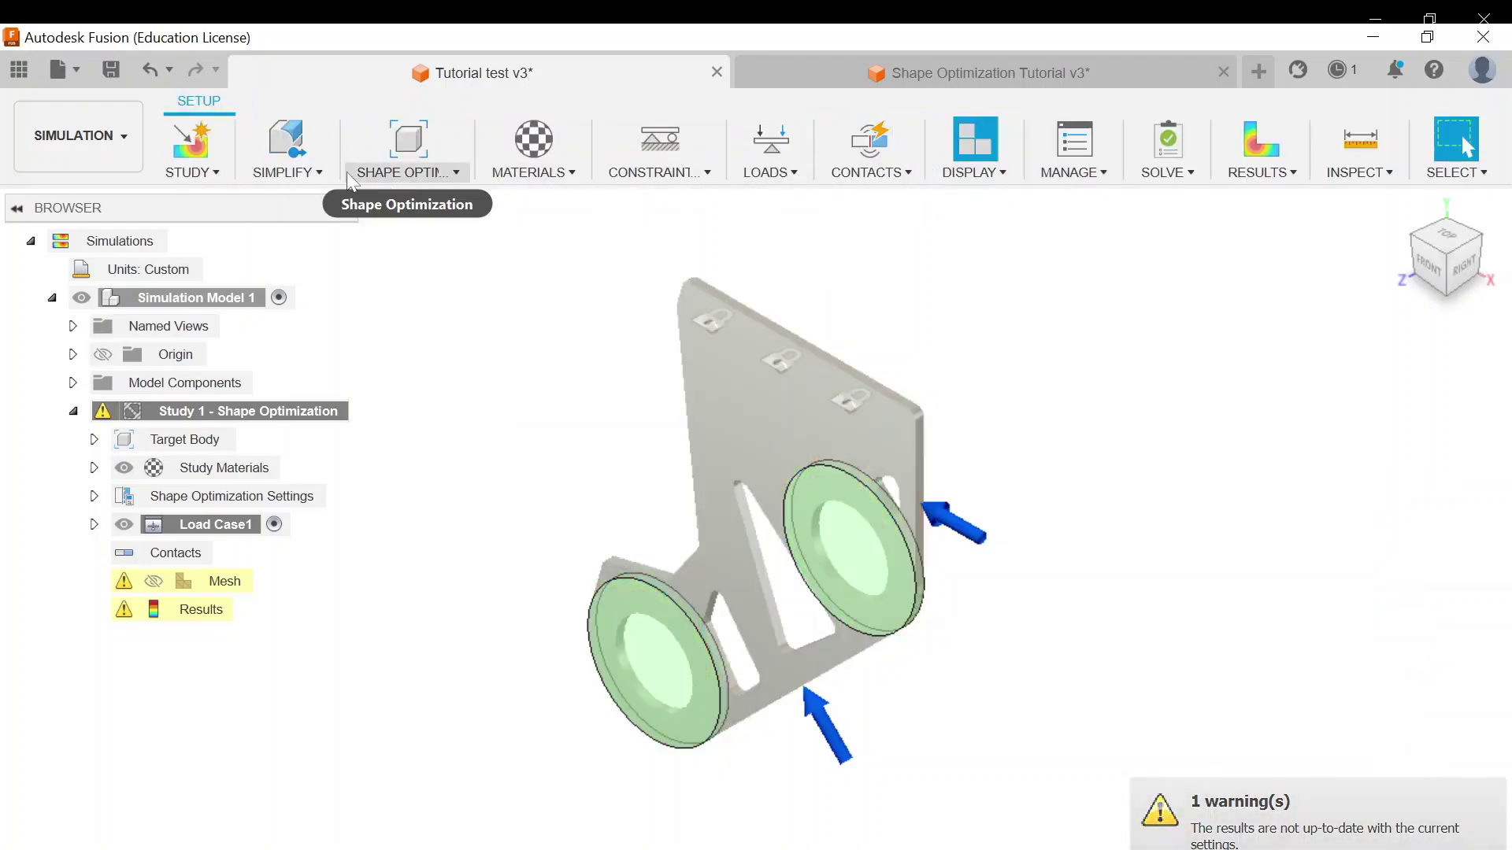
left_click(197, 173)
left_click(197, 198)
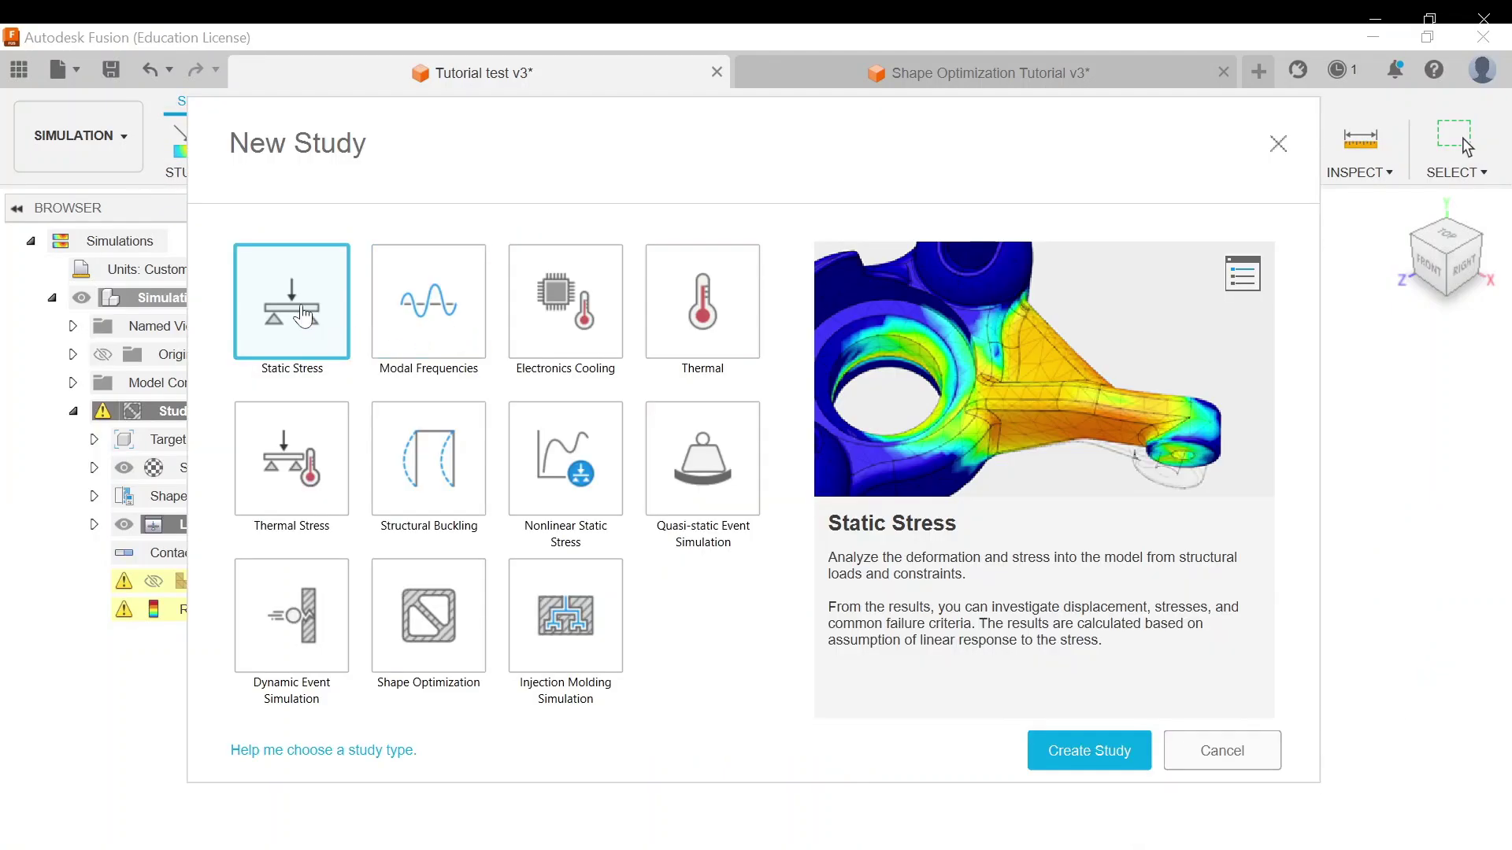
left_click(1073, 749)
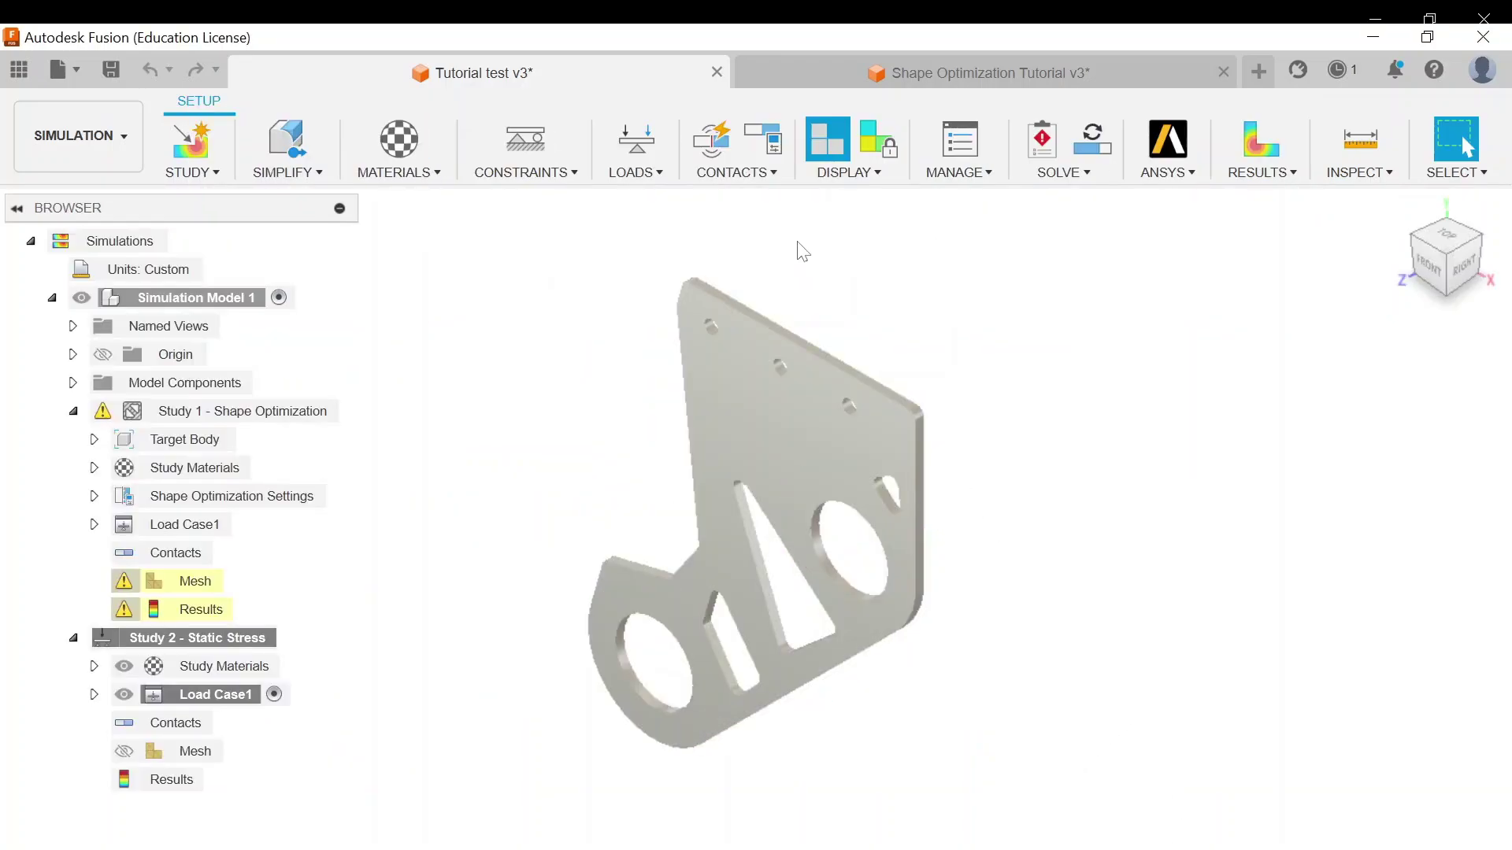
Step: Add a Fixed constraint to the three small mounting holes along the bracket's top edge
left_click(525, 146)
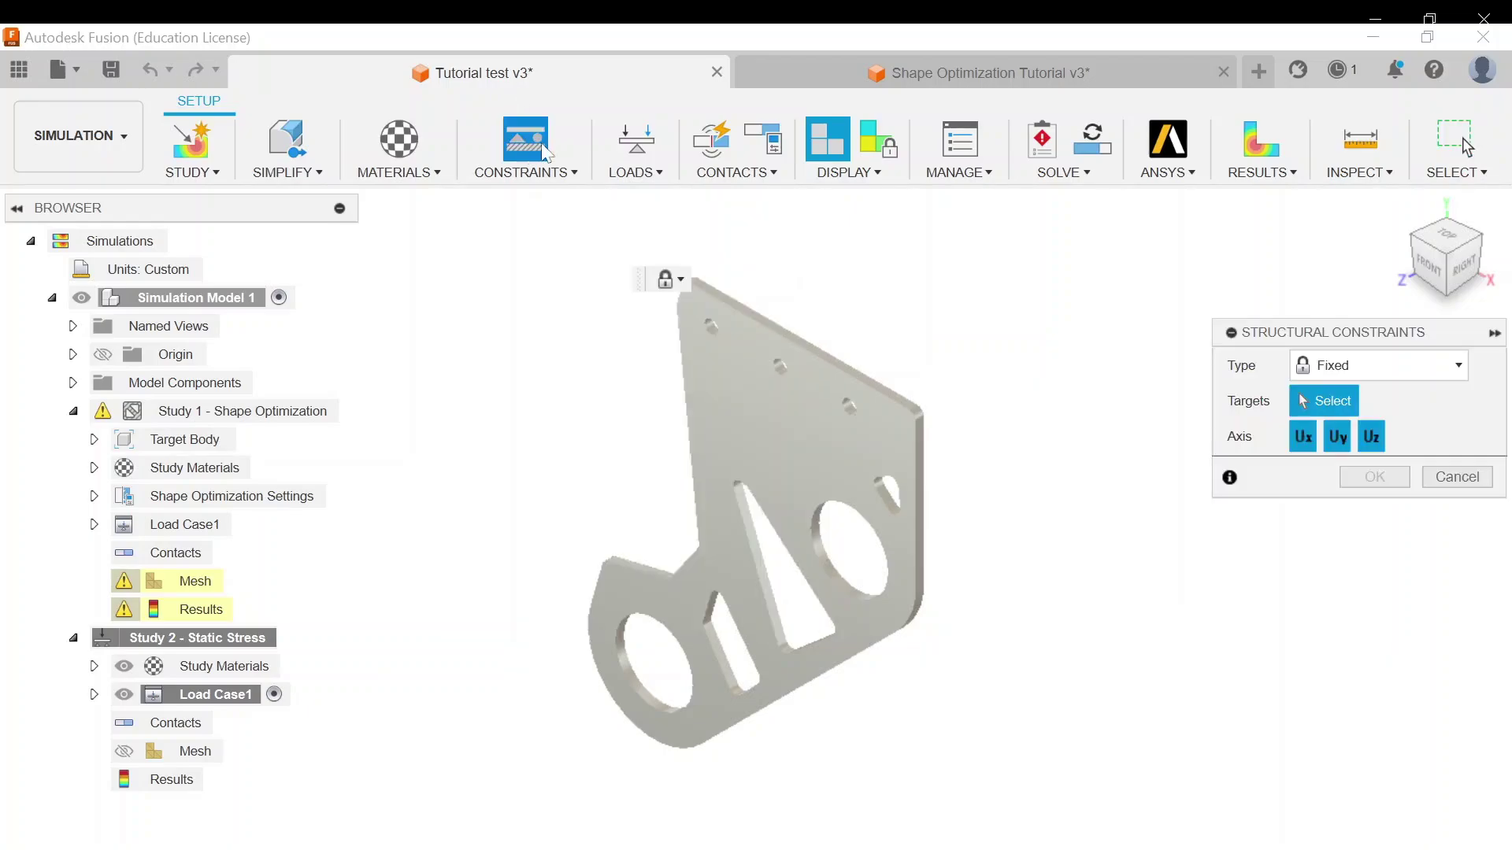
scroll(748, 346, "up", 5)
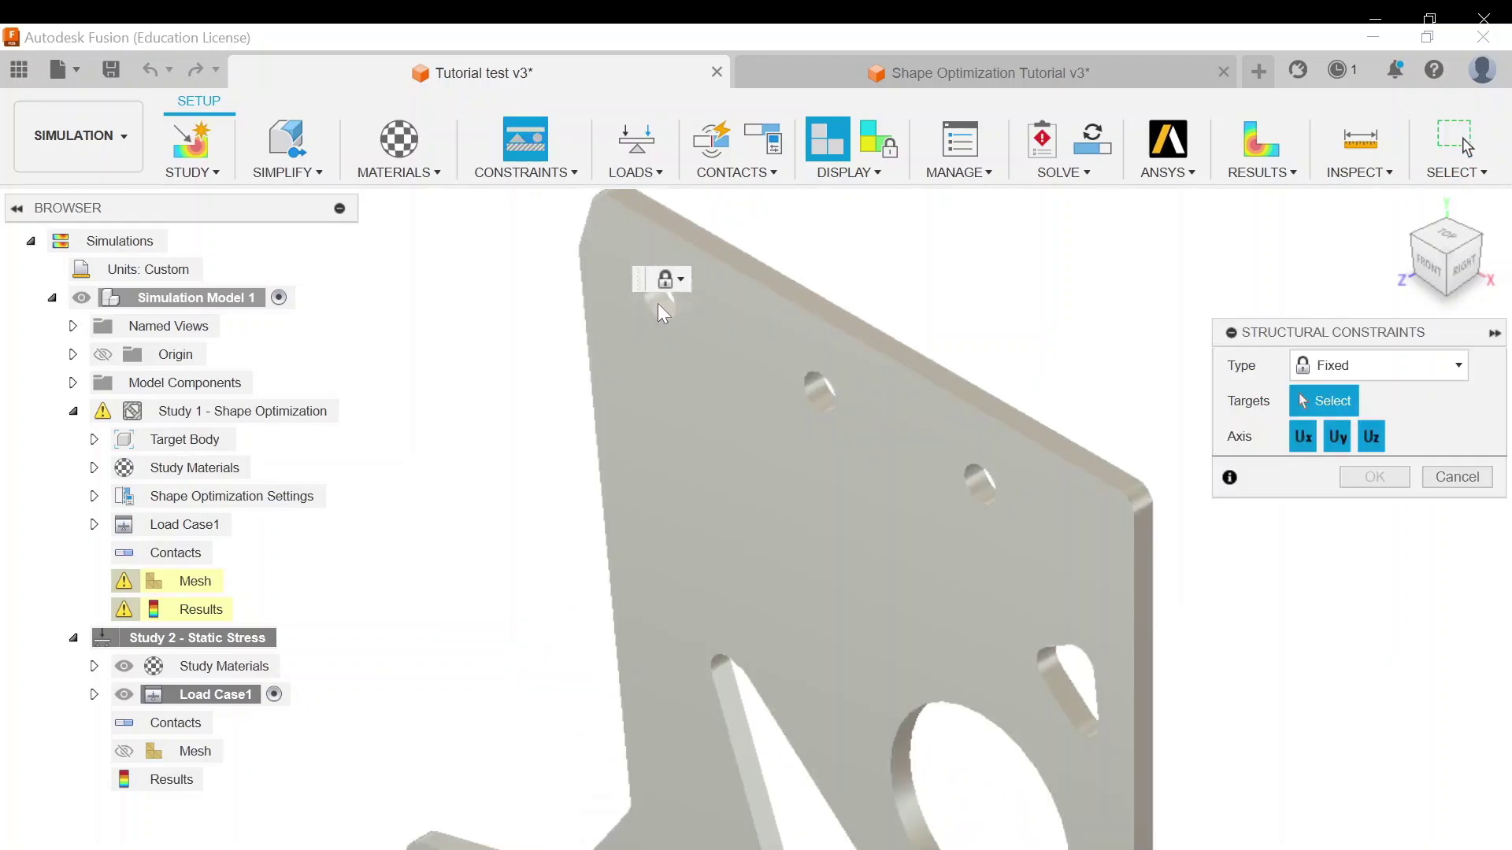
left_click(658, 304)
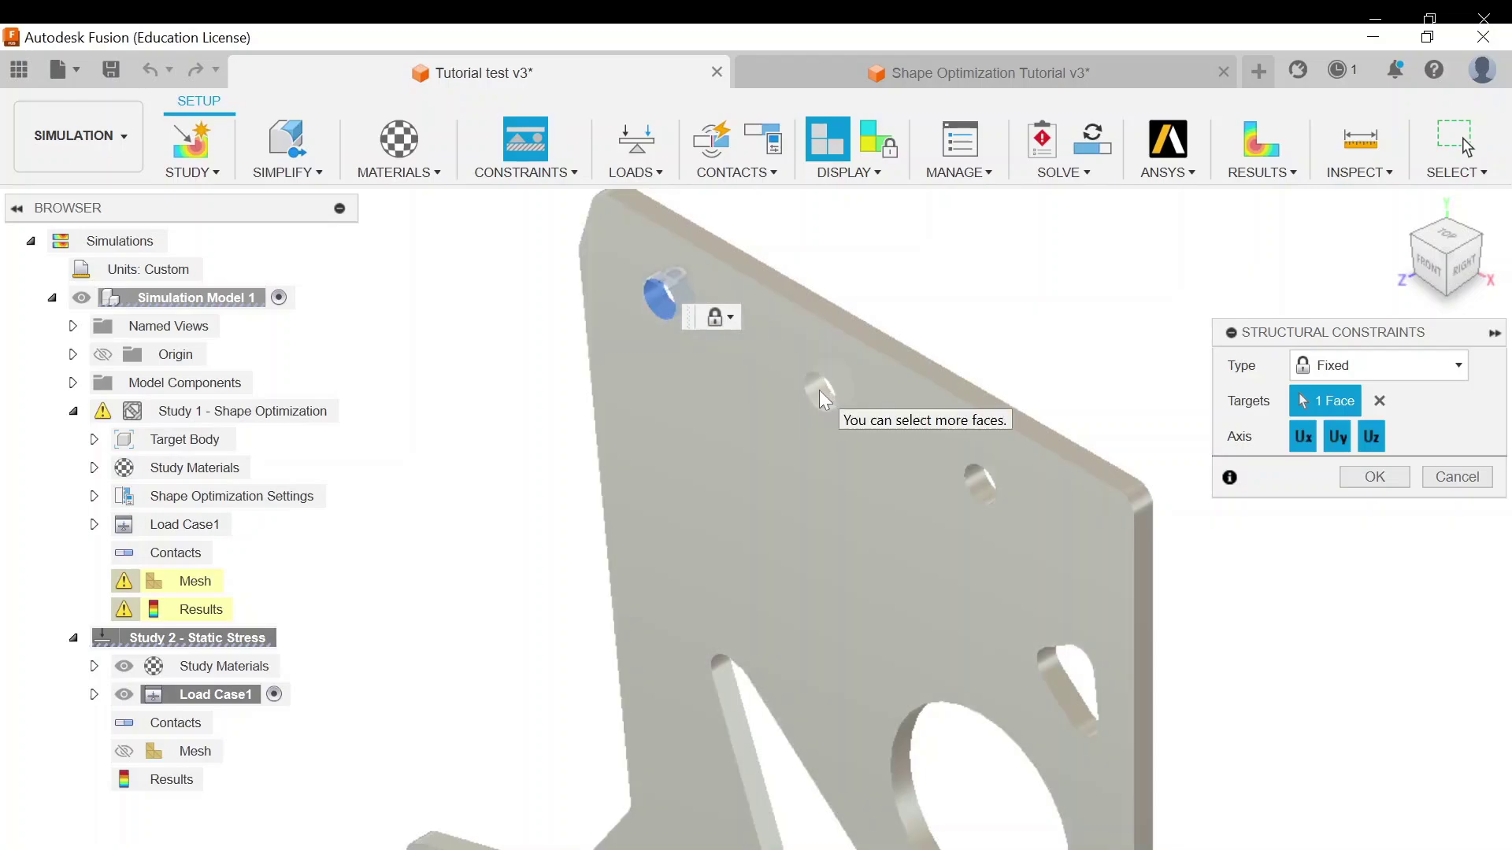
left_click(819, 390)
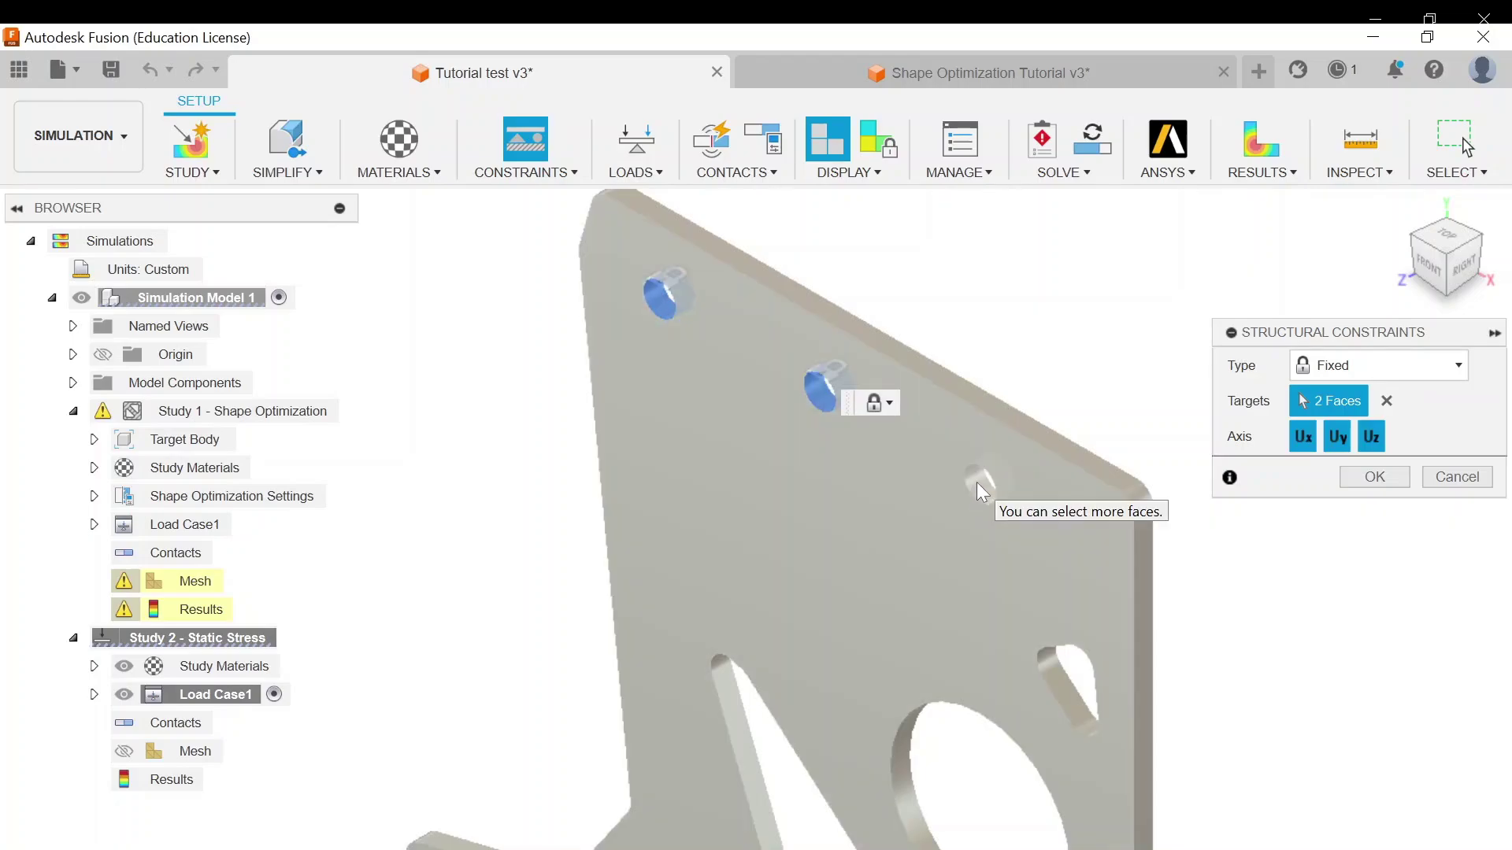
left_click(976, 482)
left_click(1373, 477)
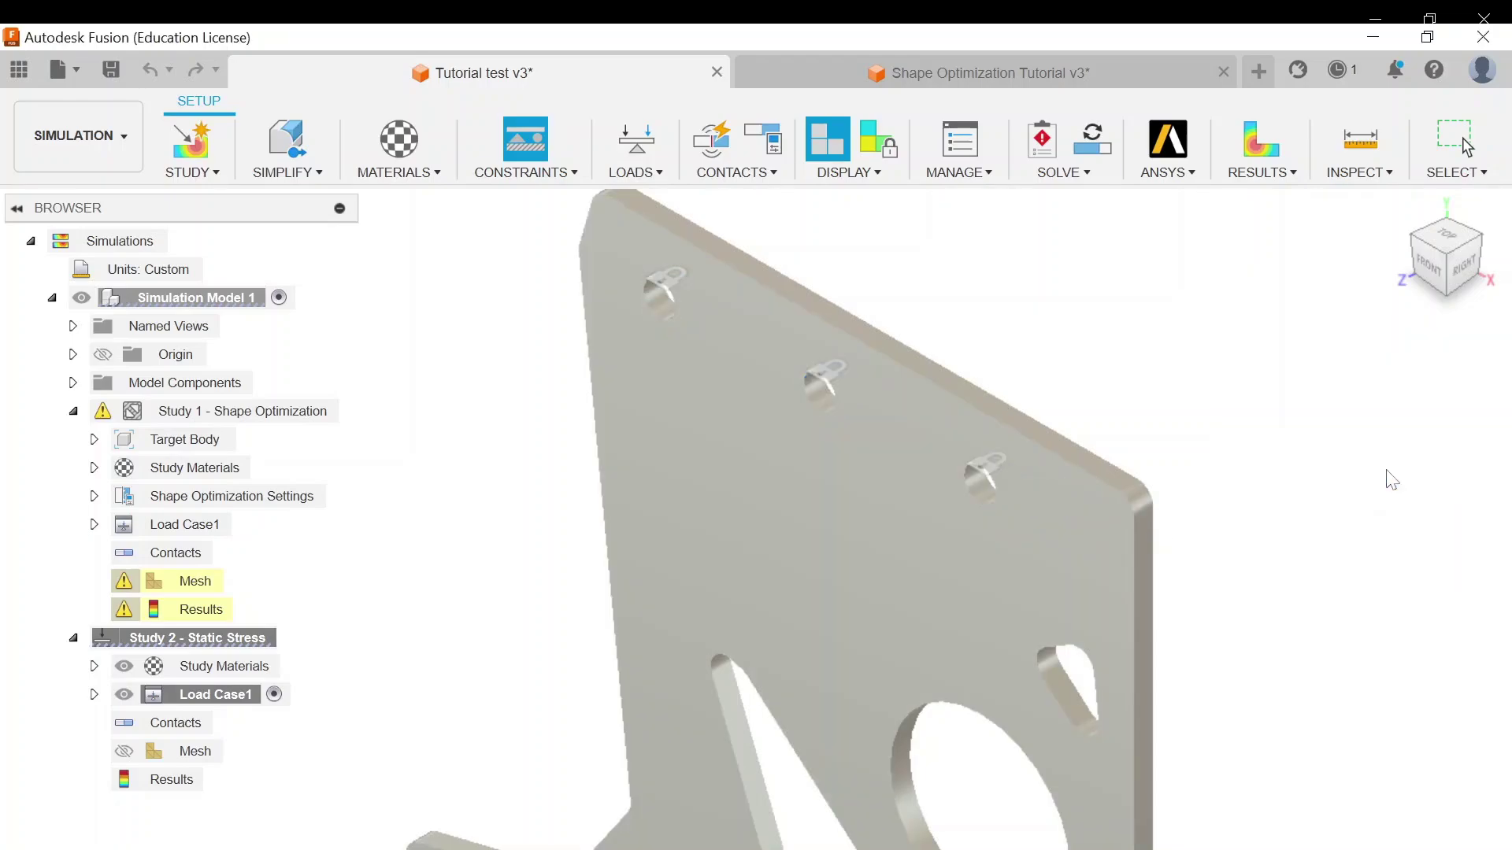
scroll(779, 274, "down", 5)
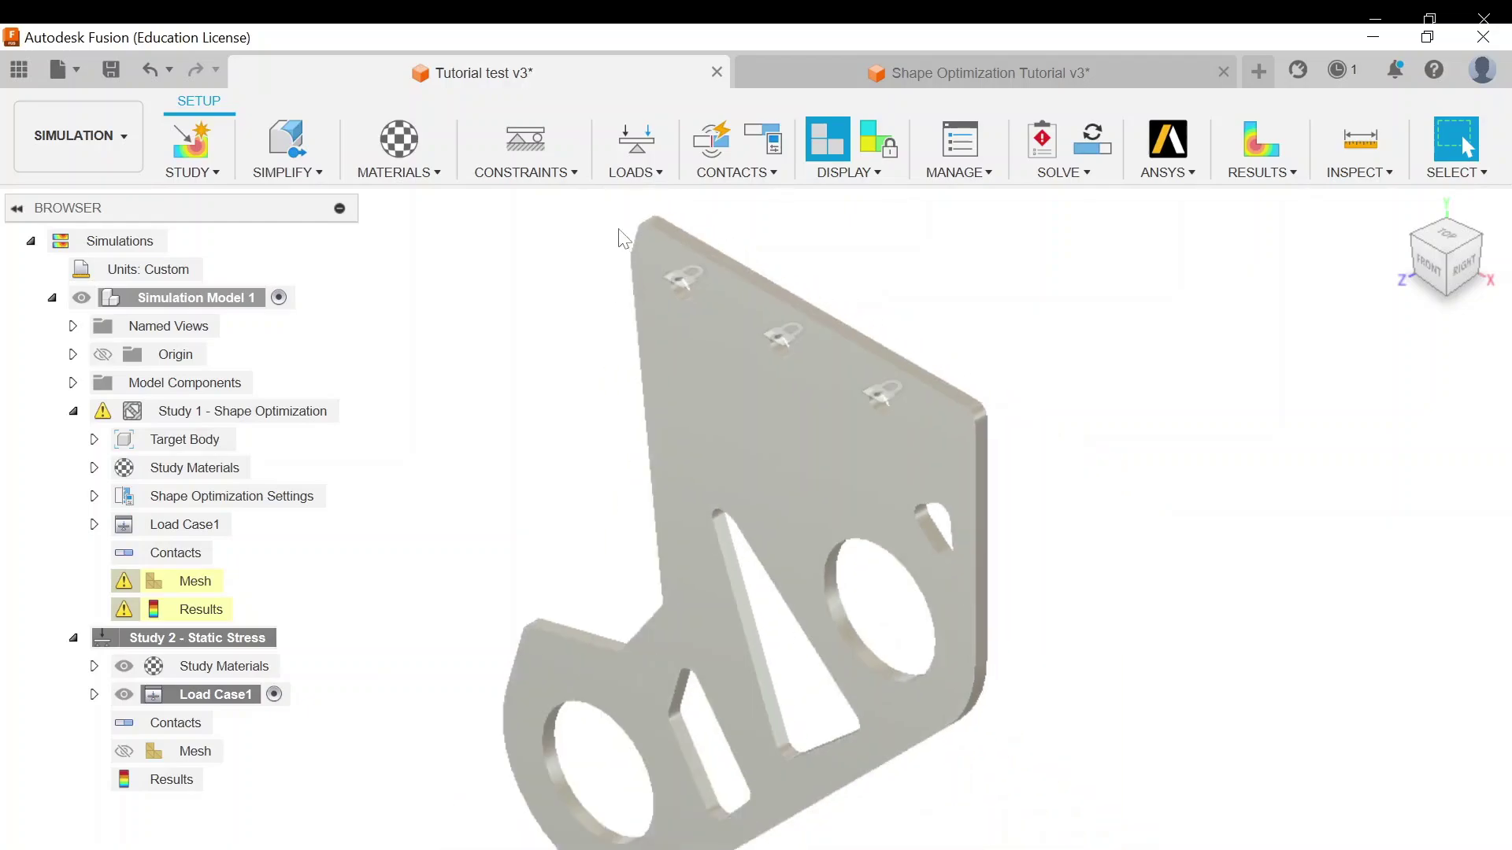
Step: Apply a 200 lbforce force load to the bracket's right edge face
left_click(644, 148)
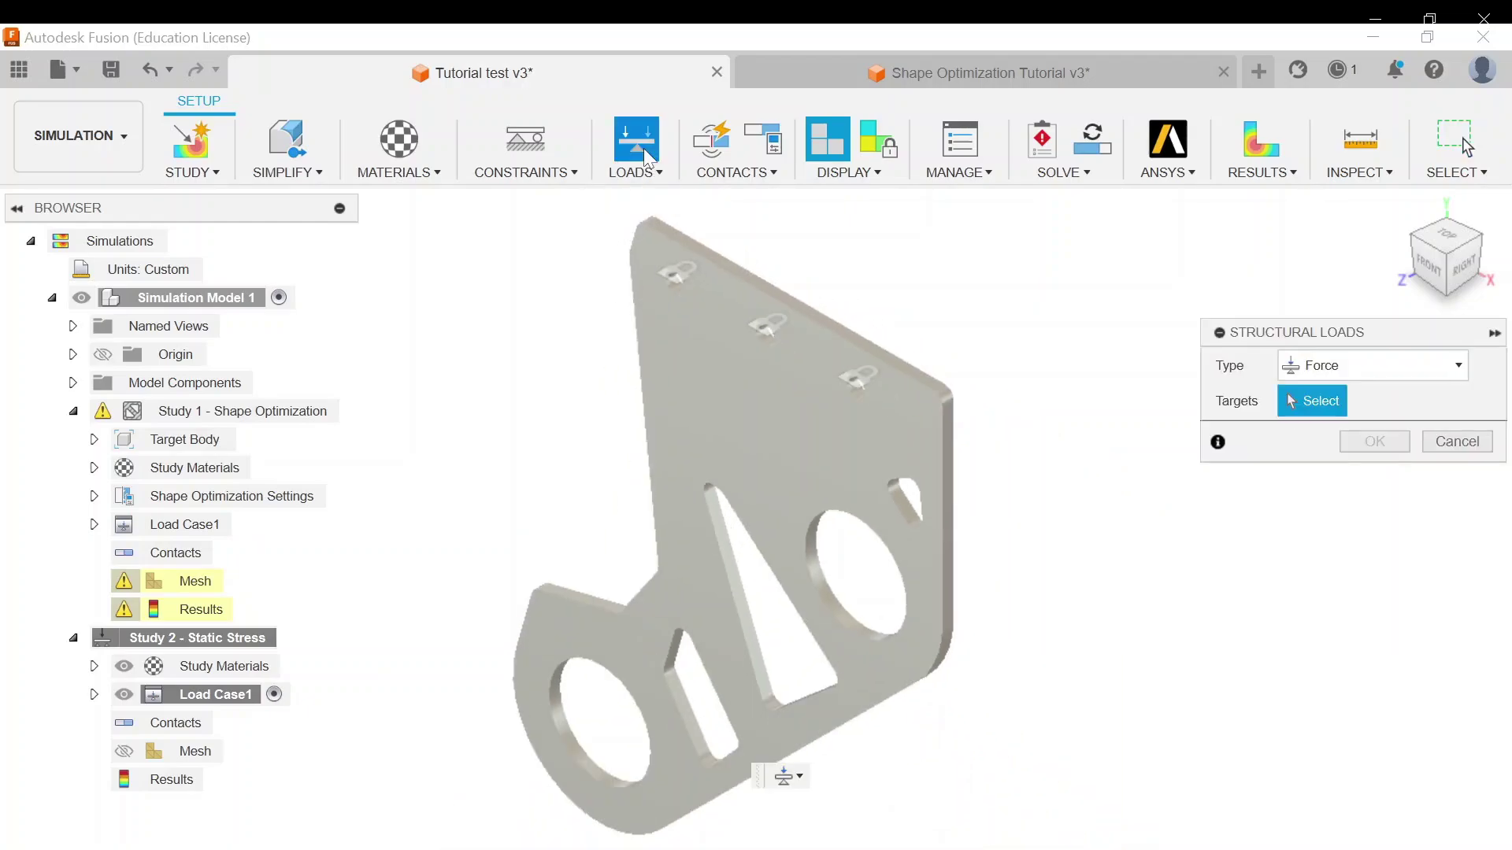
scroll(897, 539, "up", 5)
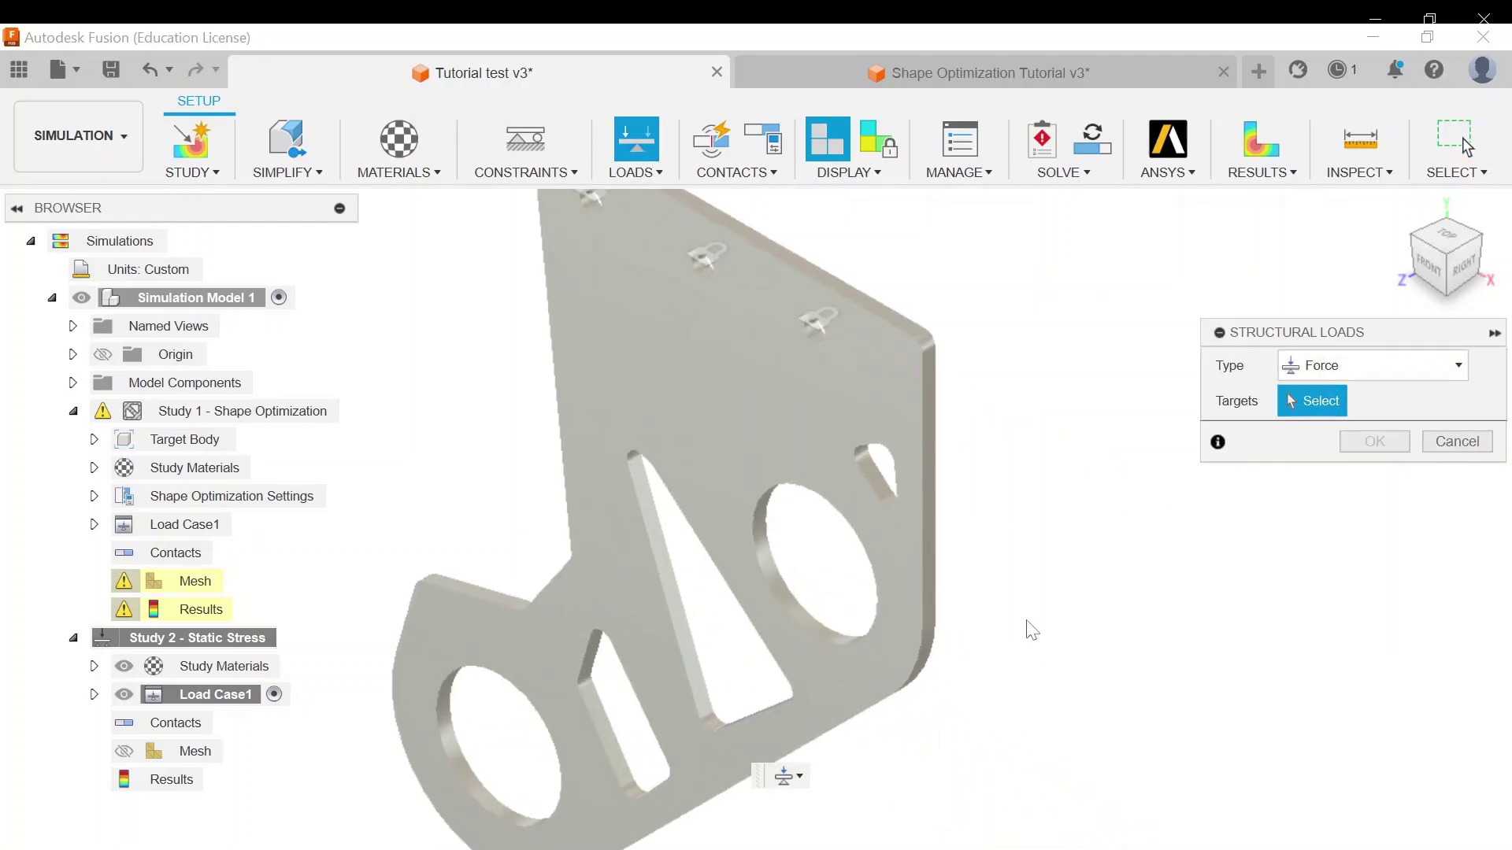
left_click(905, 537)
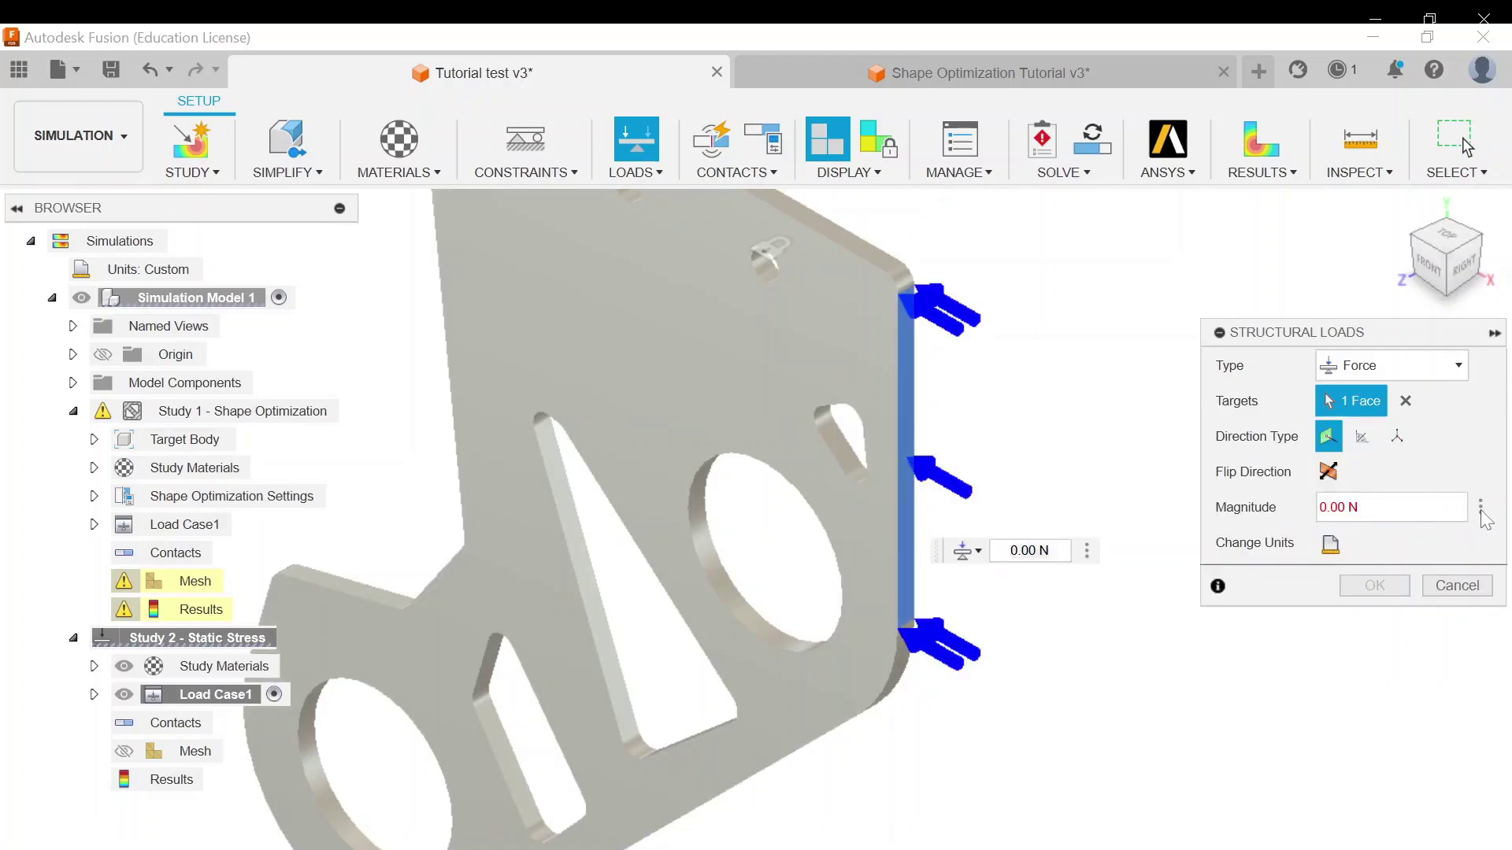
left_click(1480, 508)
left_click(1452, 561)
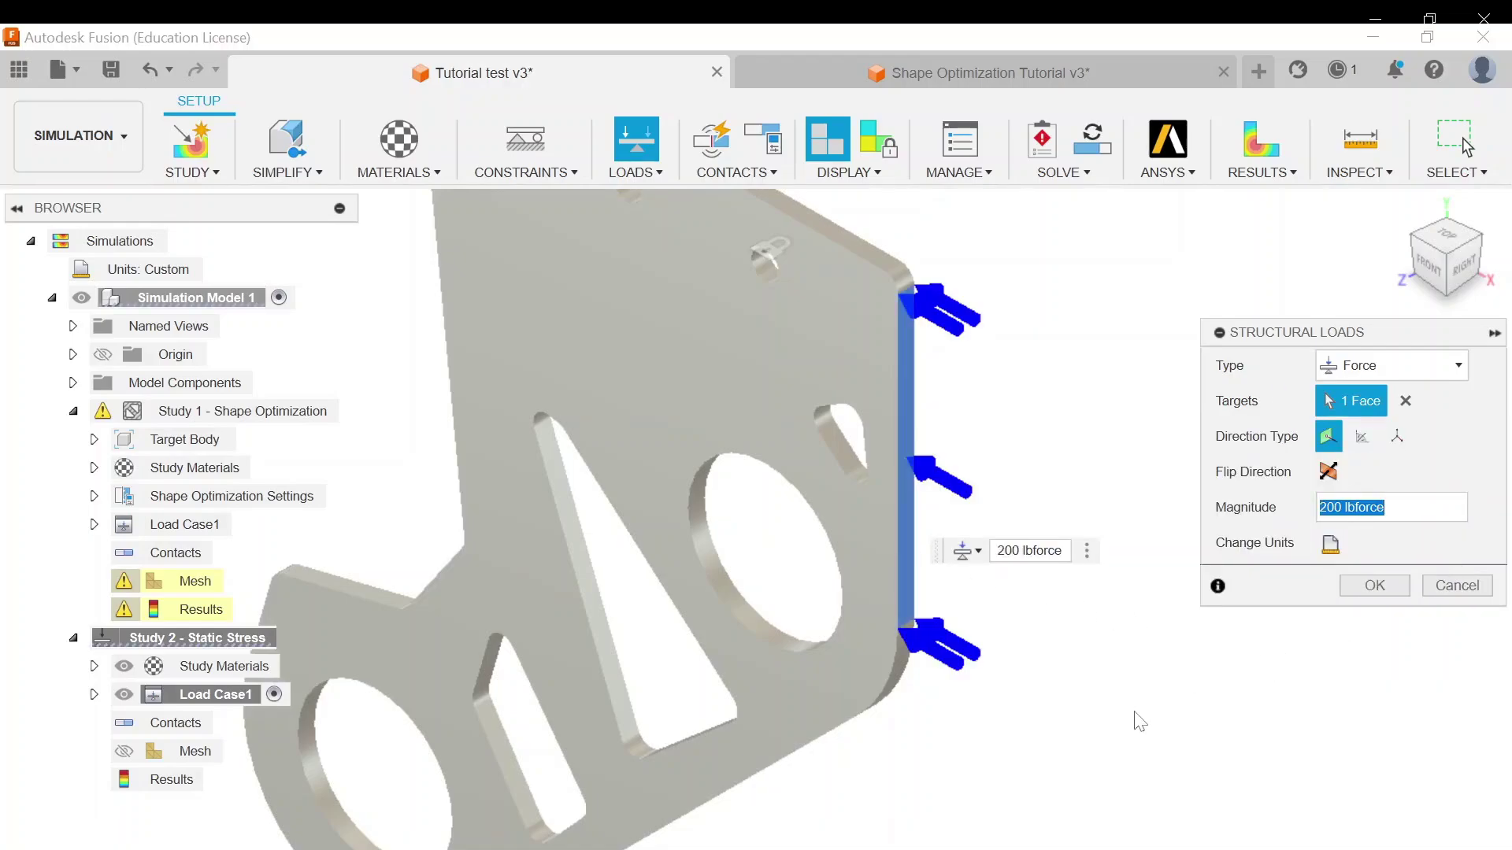
left_click(1373, 586)
scroll(1125, 652, "down", 5)
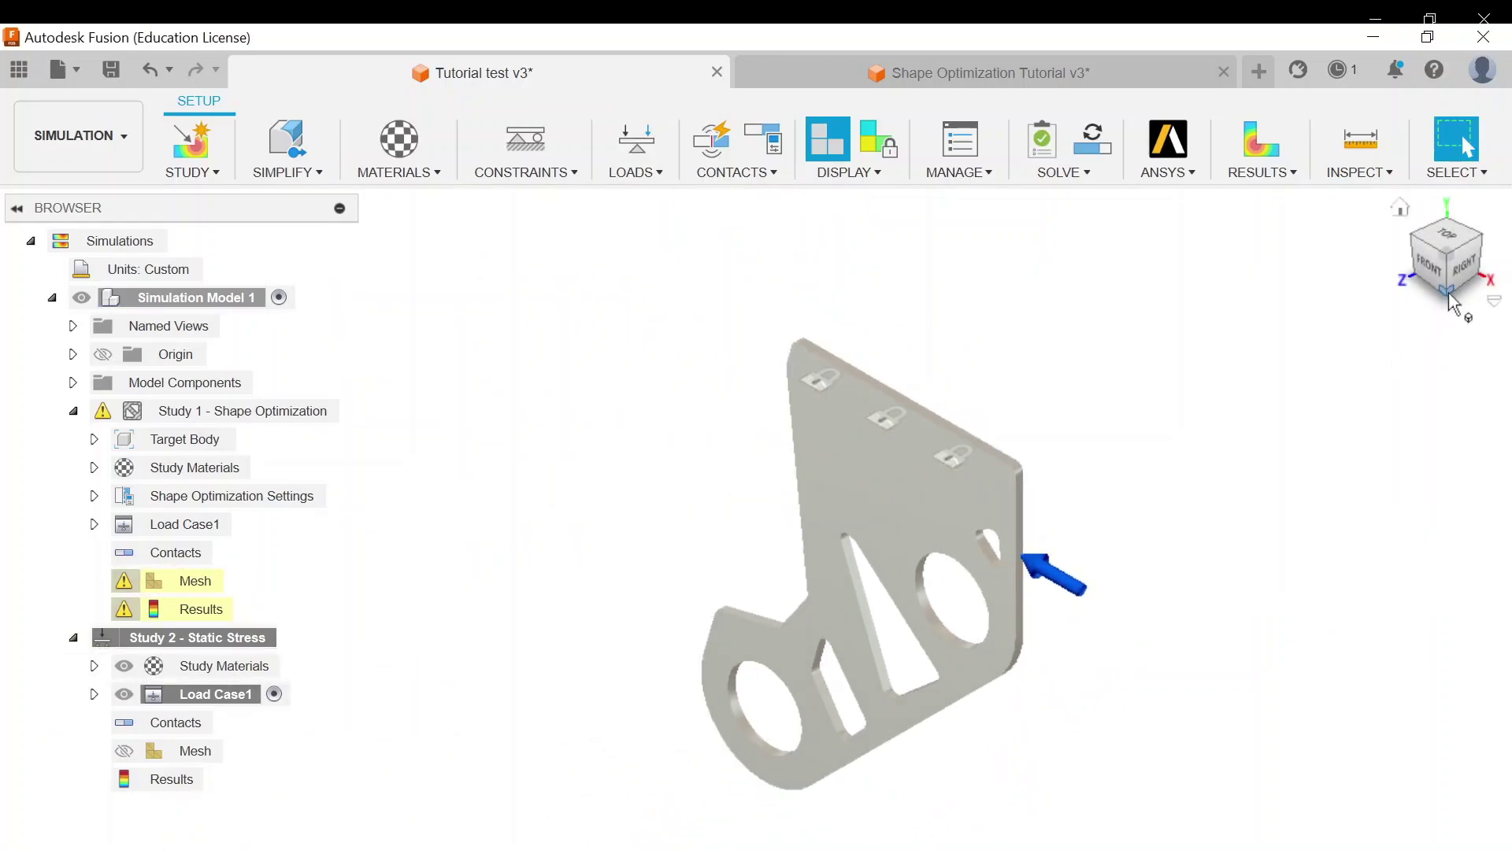
Step: Apply a second force load of 100 lbforce to the bracket's long lower edge
left_click(1451, 297)
scroll(958, 627, "up", 5)
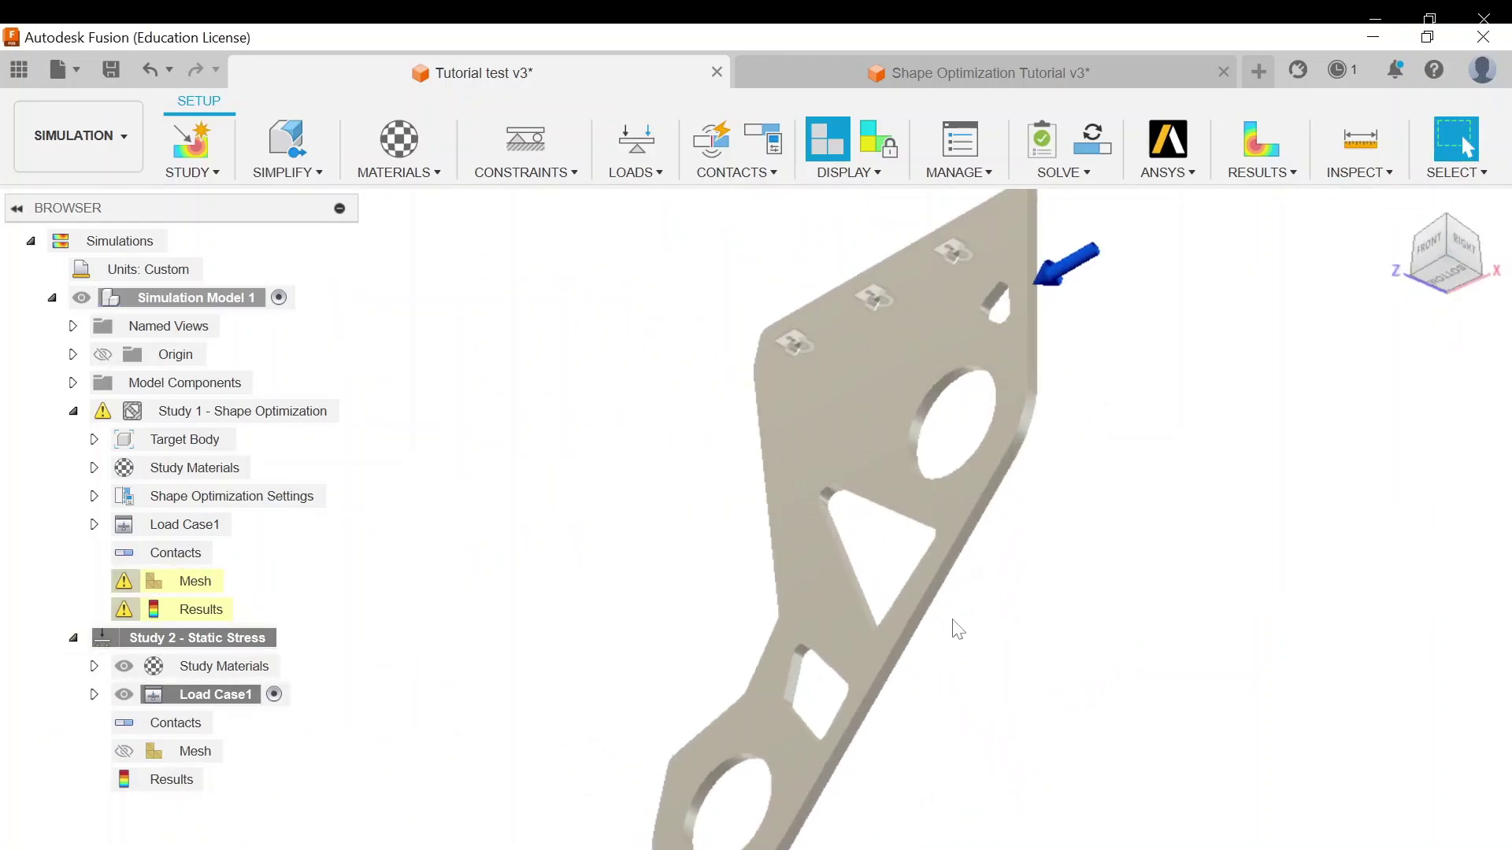
scroll(957, 622, "up", 3)
left_click(638, 143)
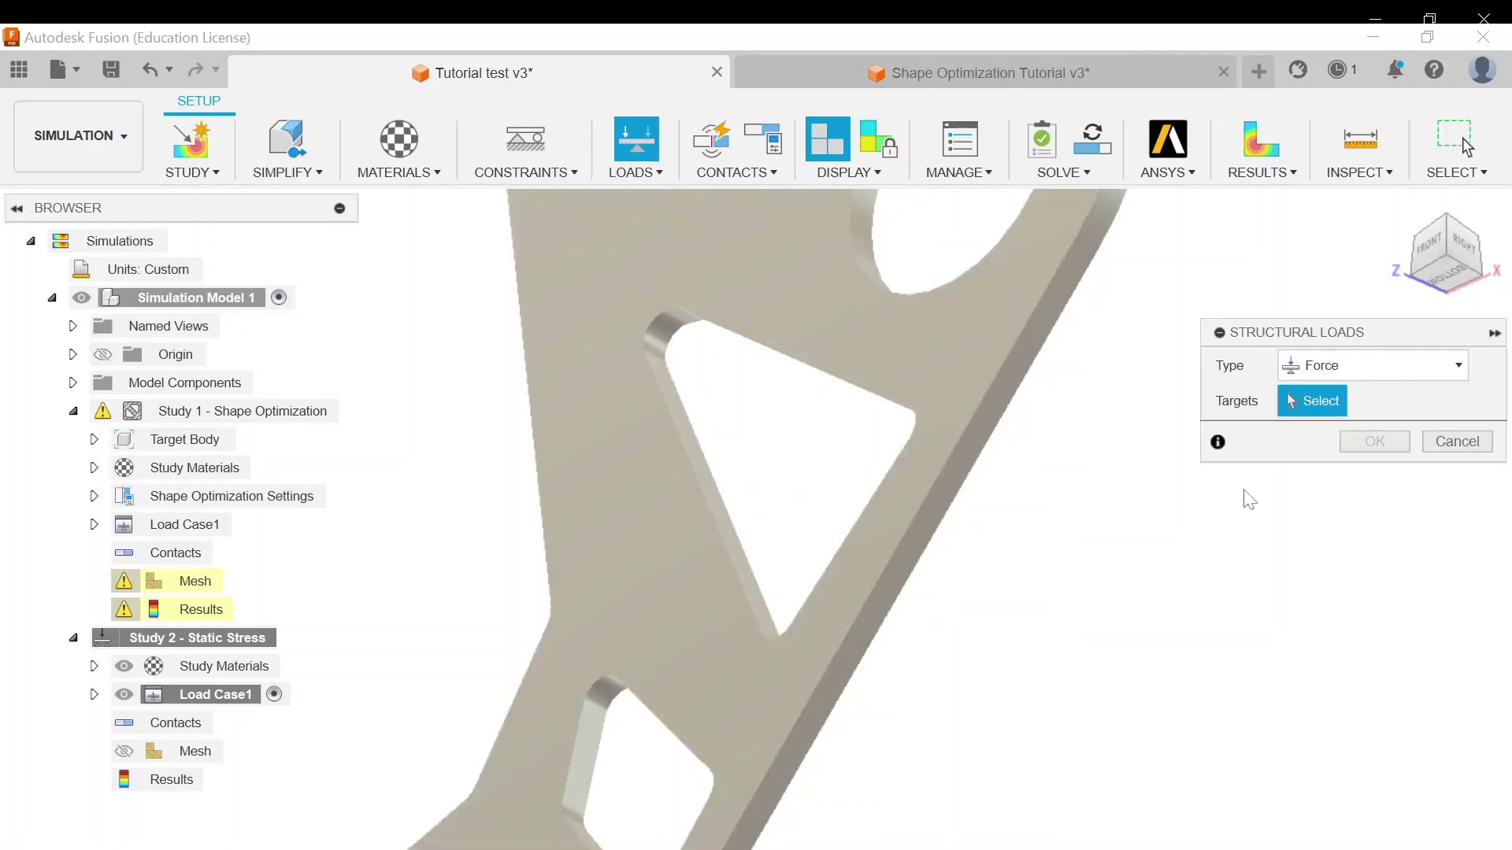
left_click(968, 462)
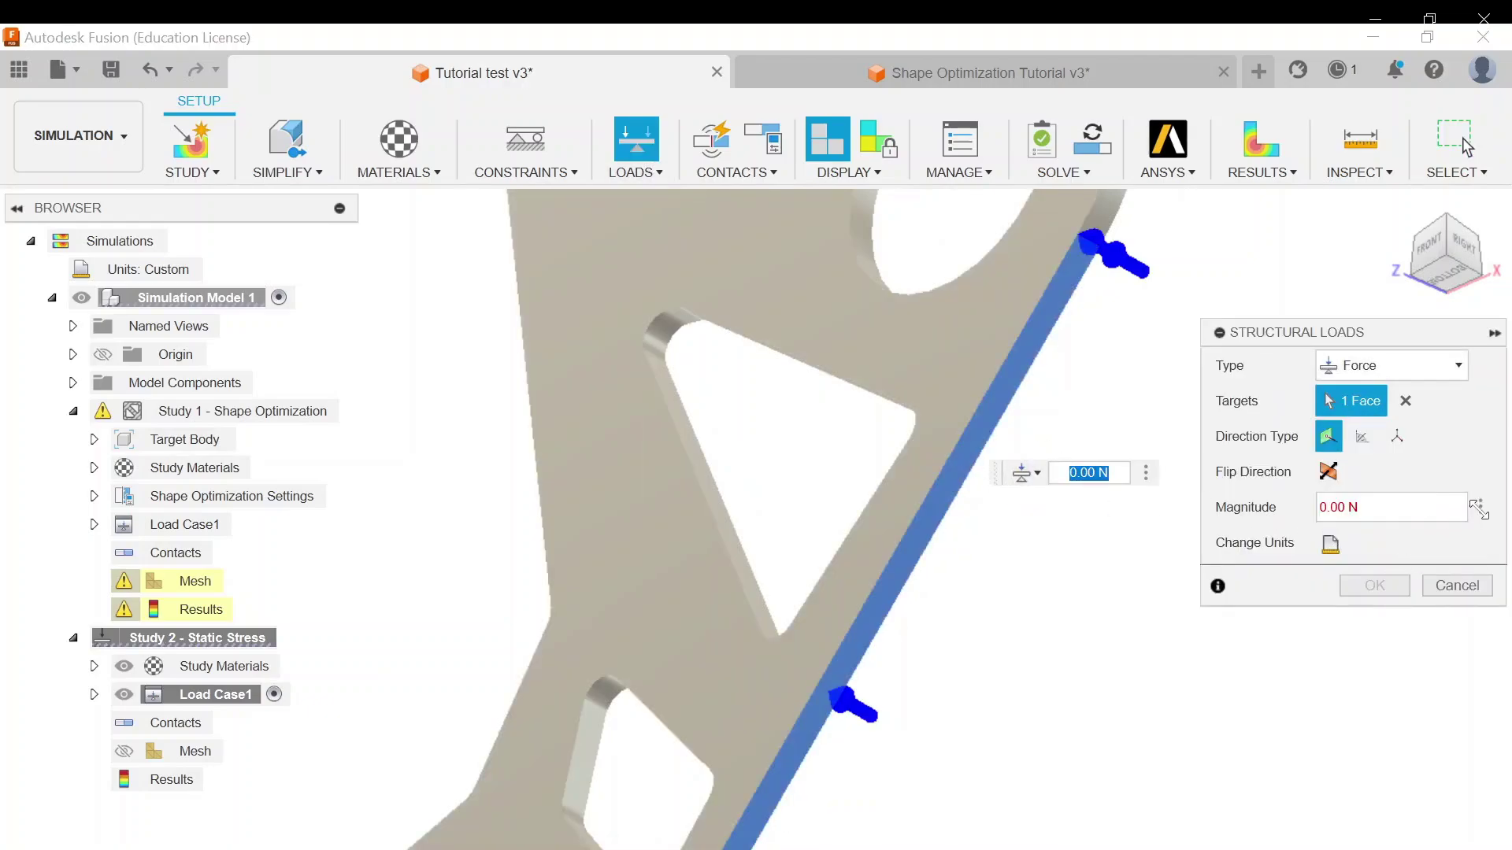
type("100")
left_click(1441, 560)
left_click(1374, 585)
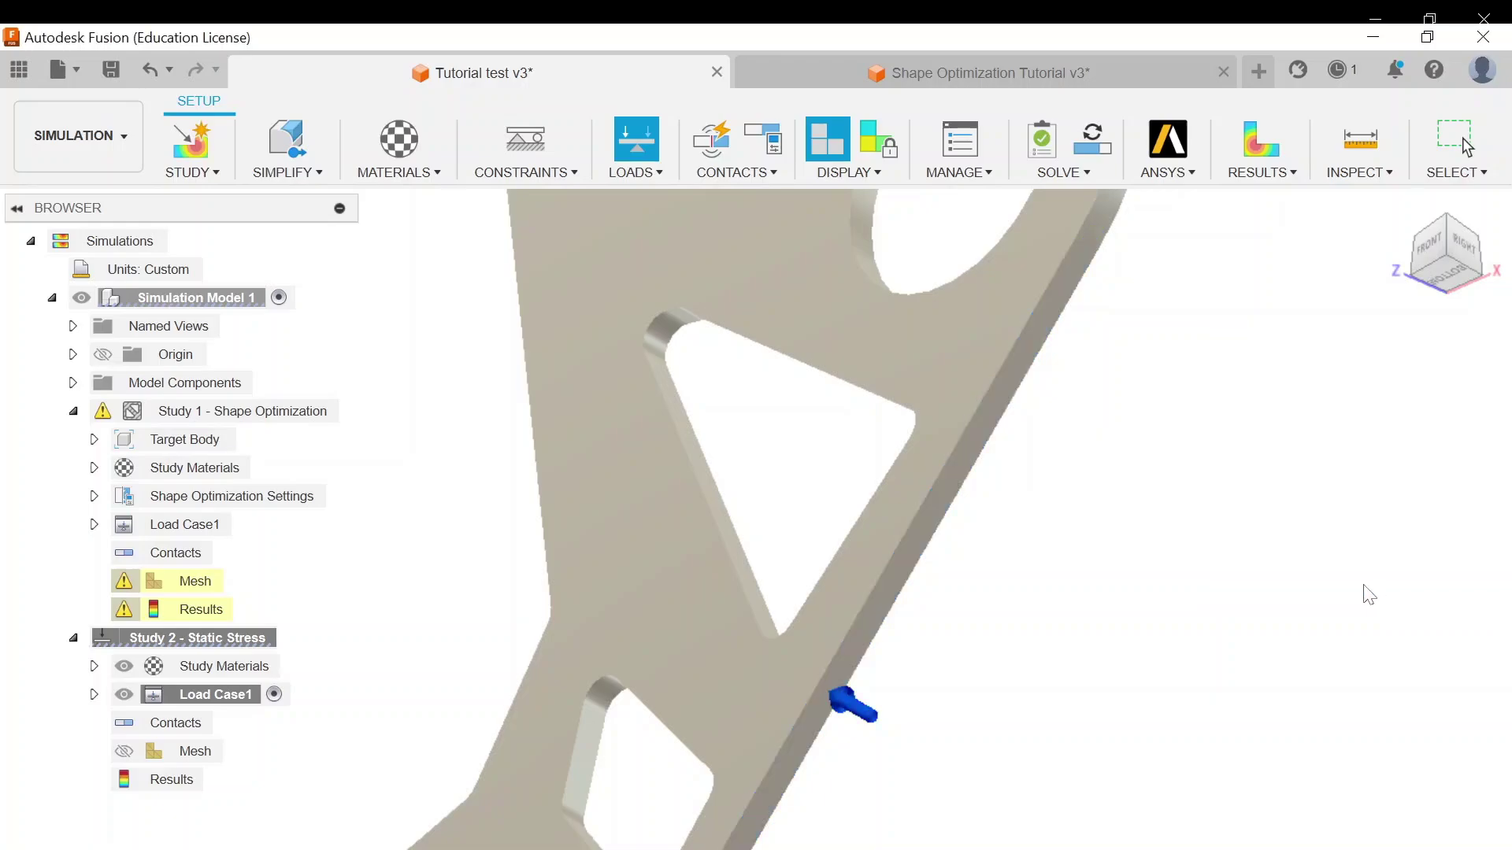
Step: Solve Study 2 and view the Safety Factor results, minimum 5.436
left_click(1277, 173)
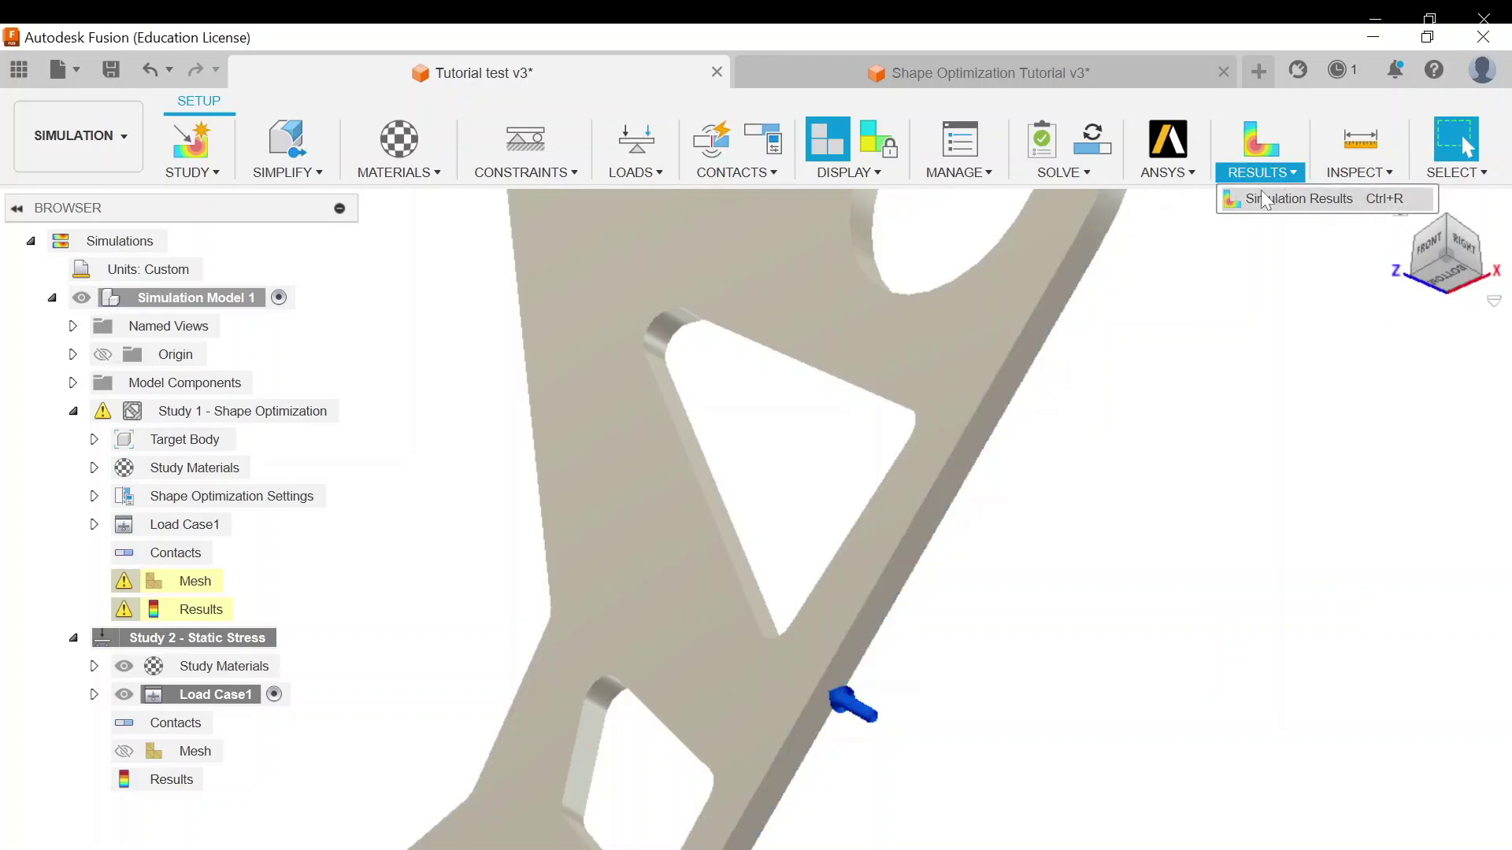
left_click(1264, 200)
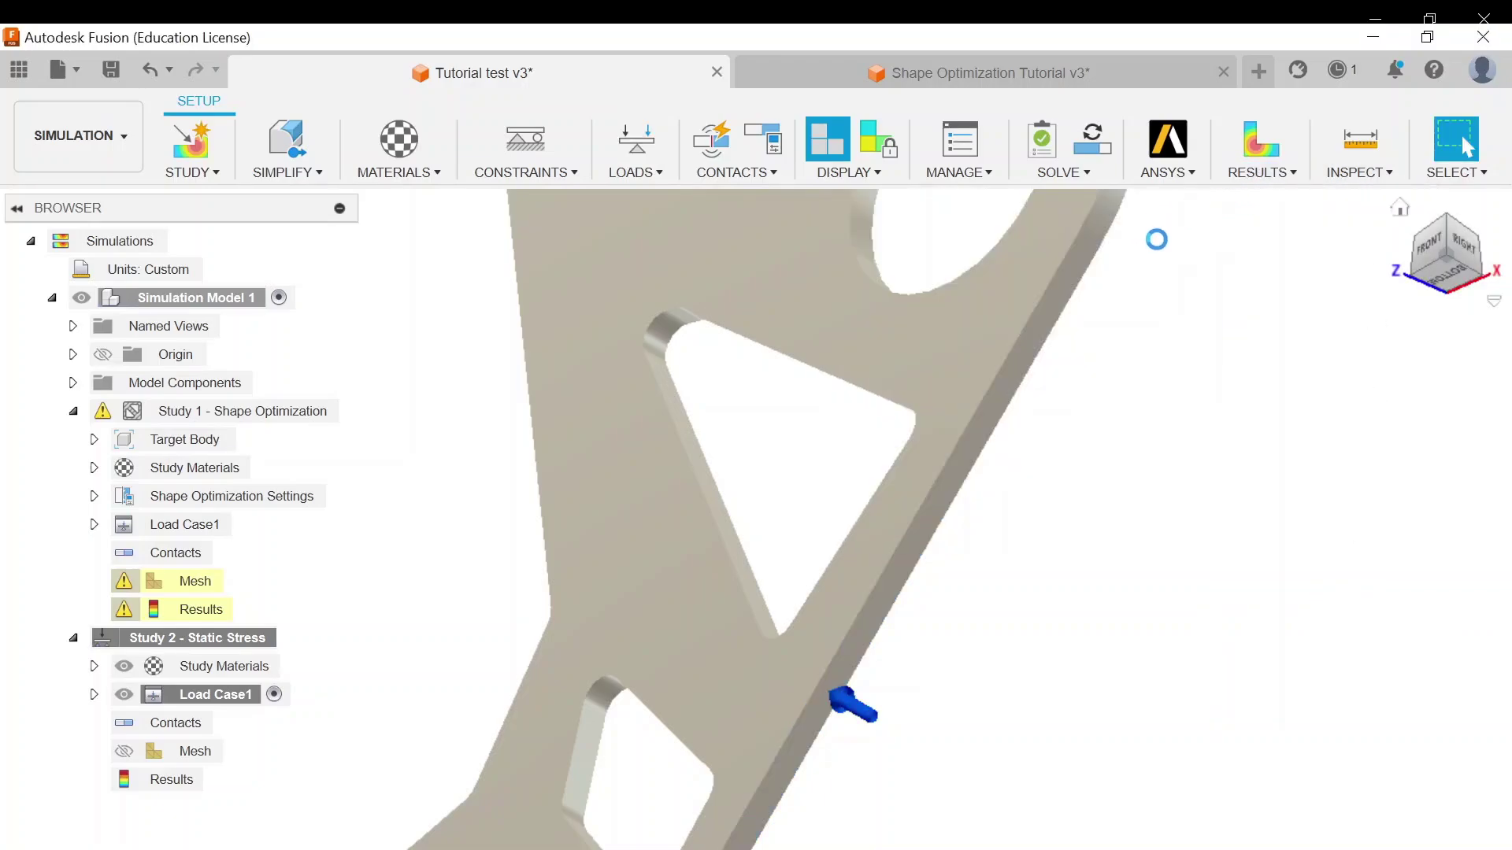
left_click(825, 510)
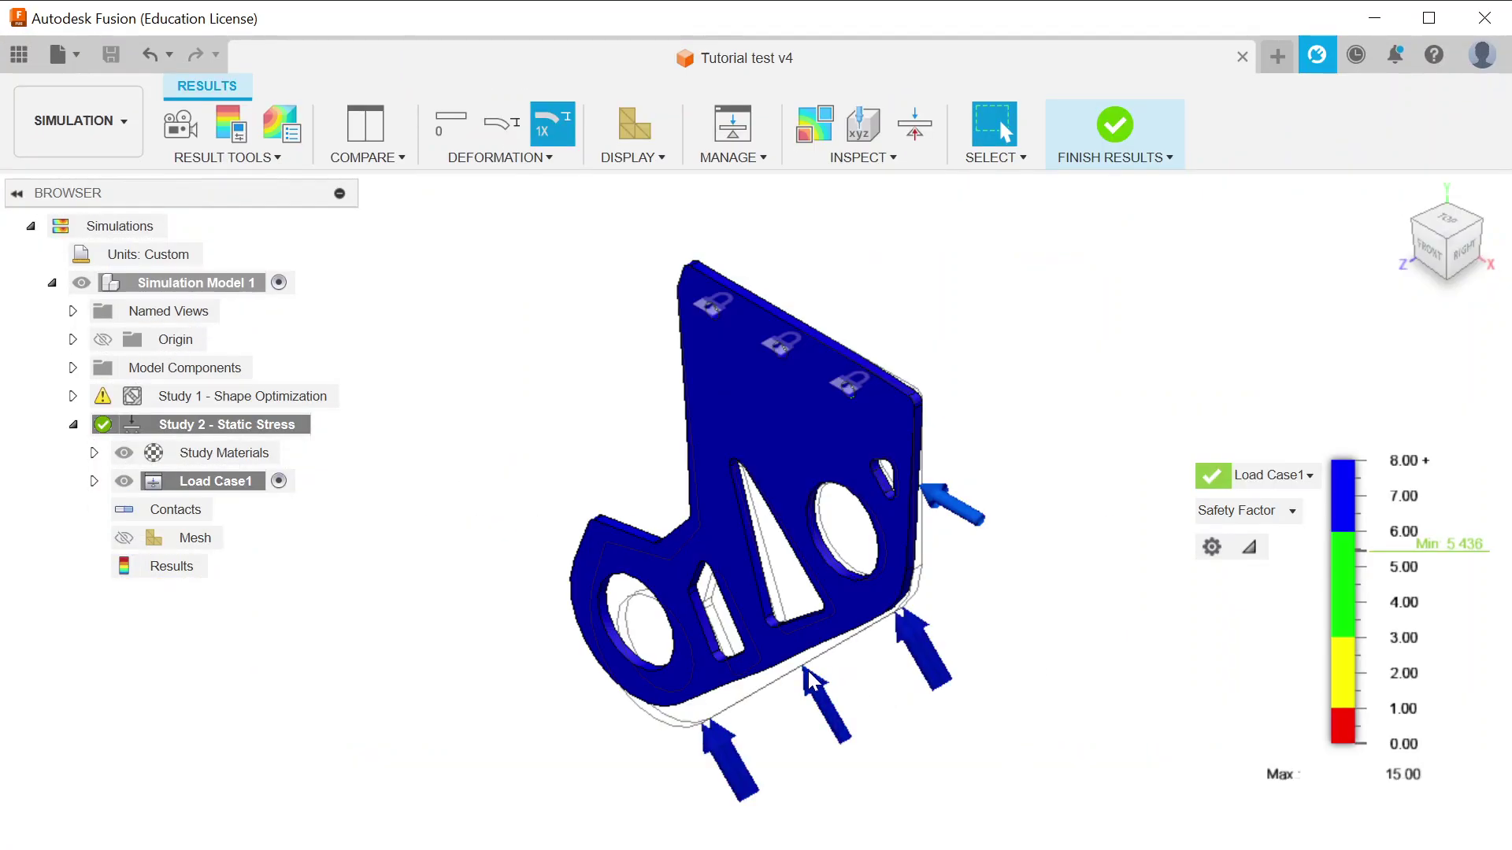
scroll(1011, 622, "down", 1)
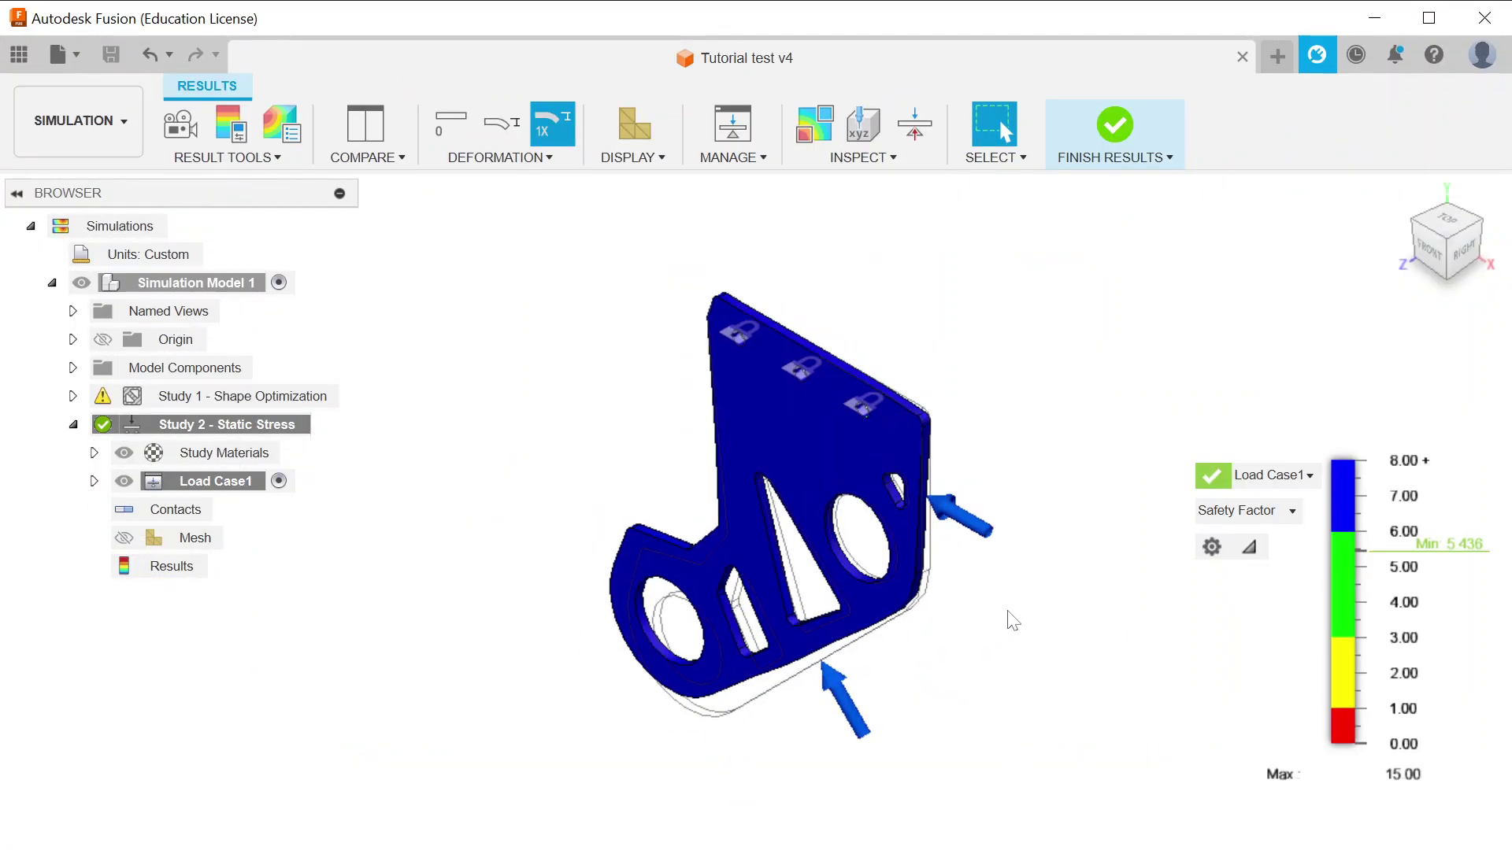
scroll(1012, 622, "up", 2)
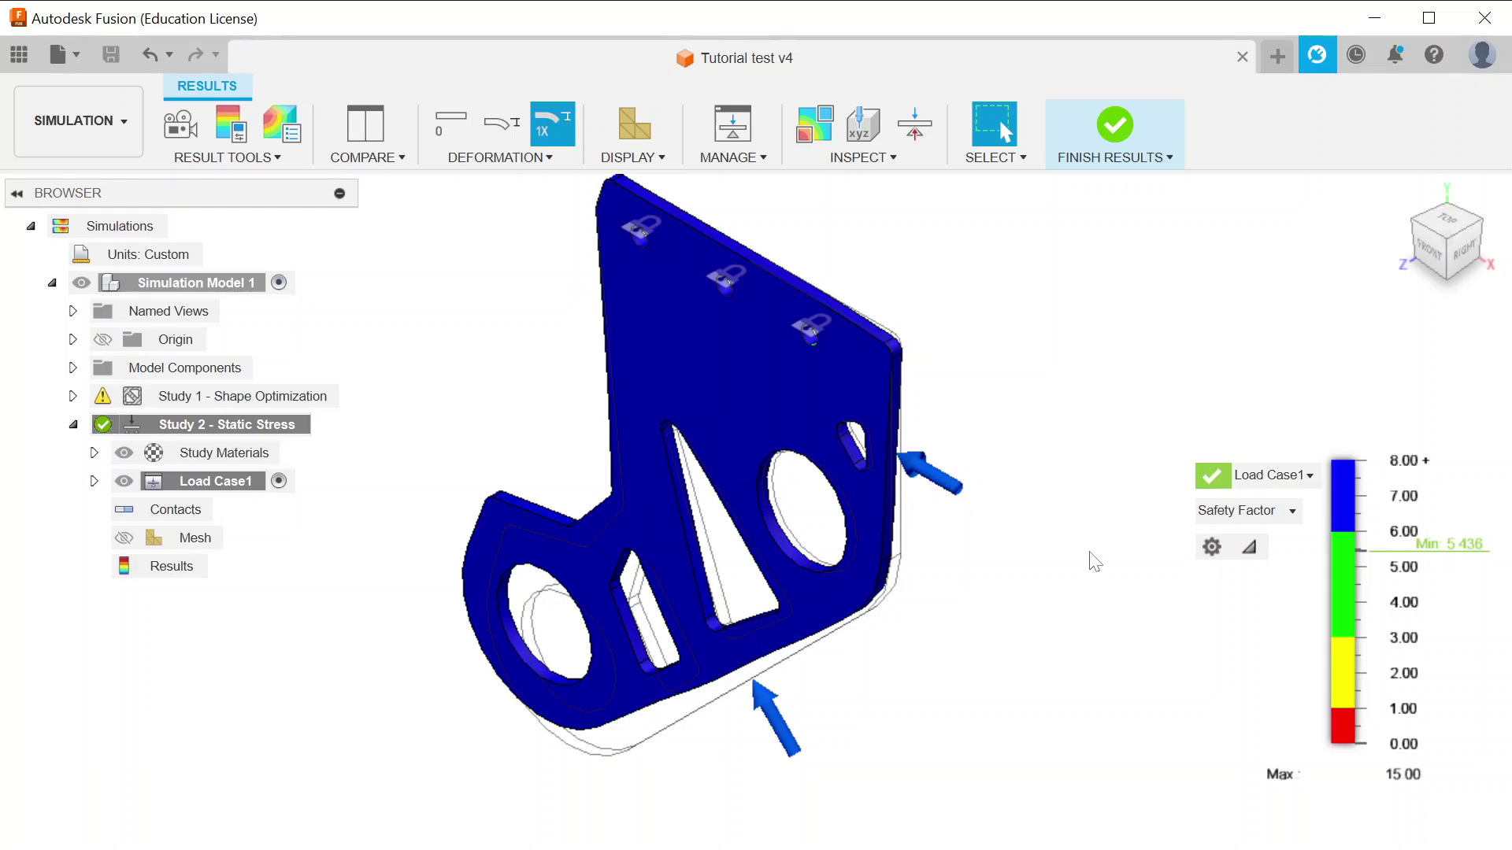